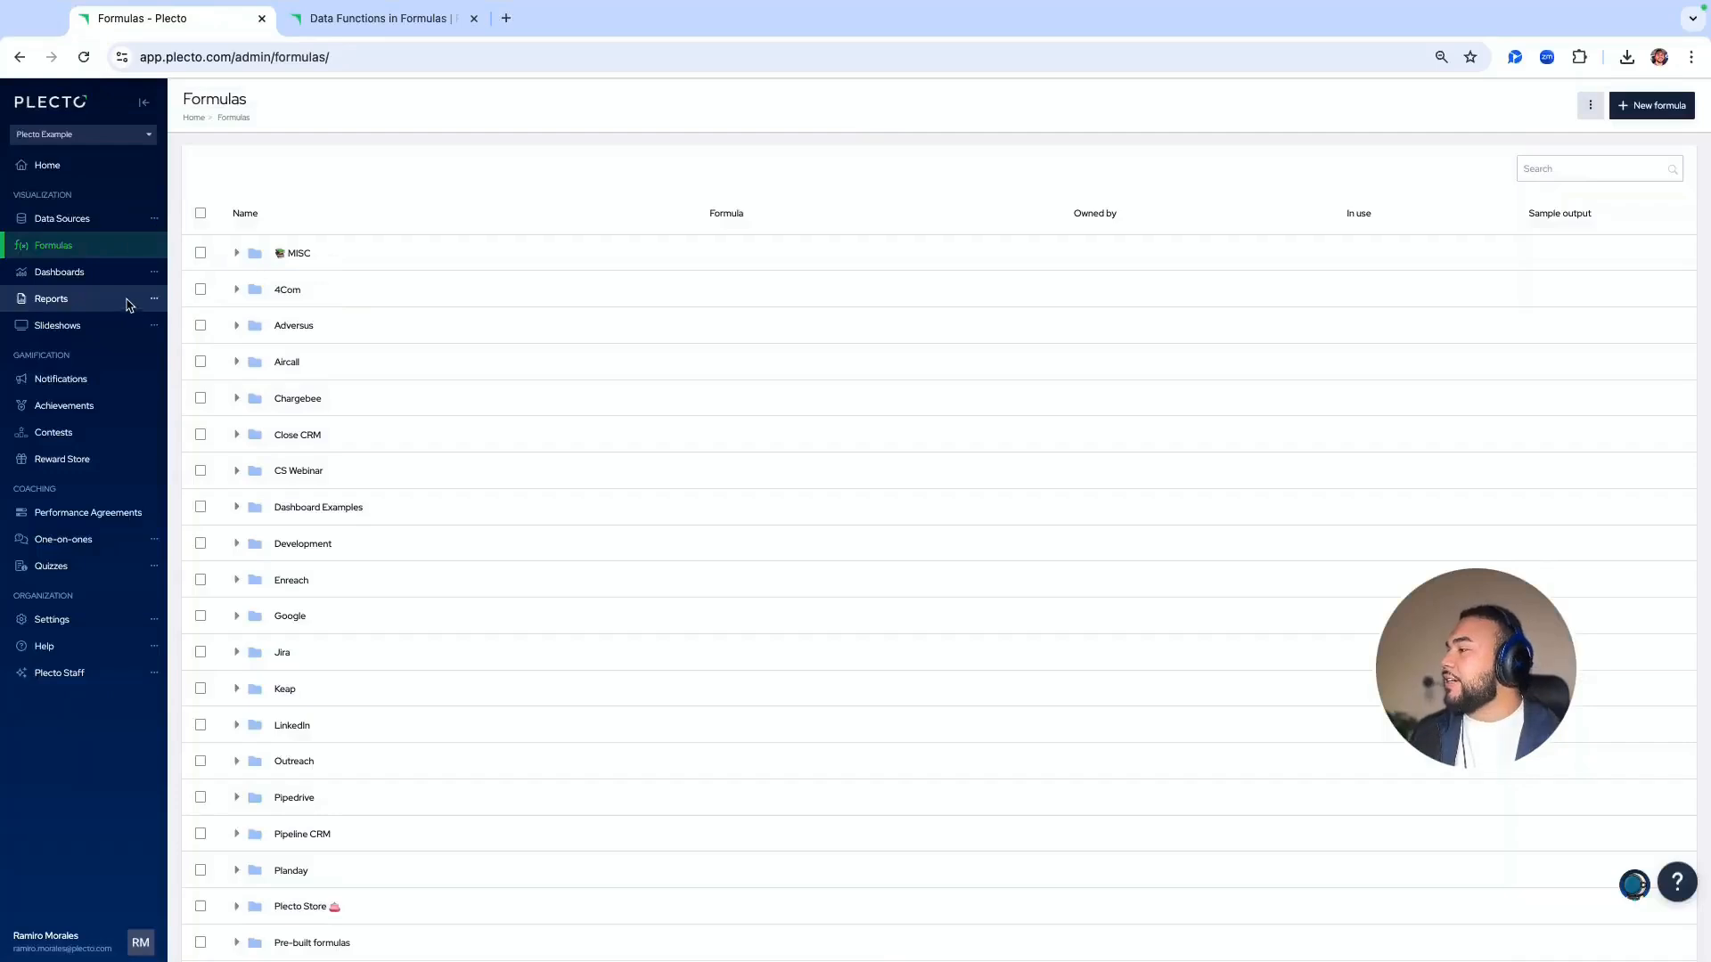
# Create a new formula and title it "Number of Hubspot Connected Calls"
pyautogui.click(39, 258)
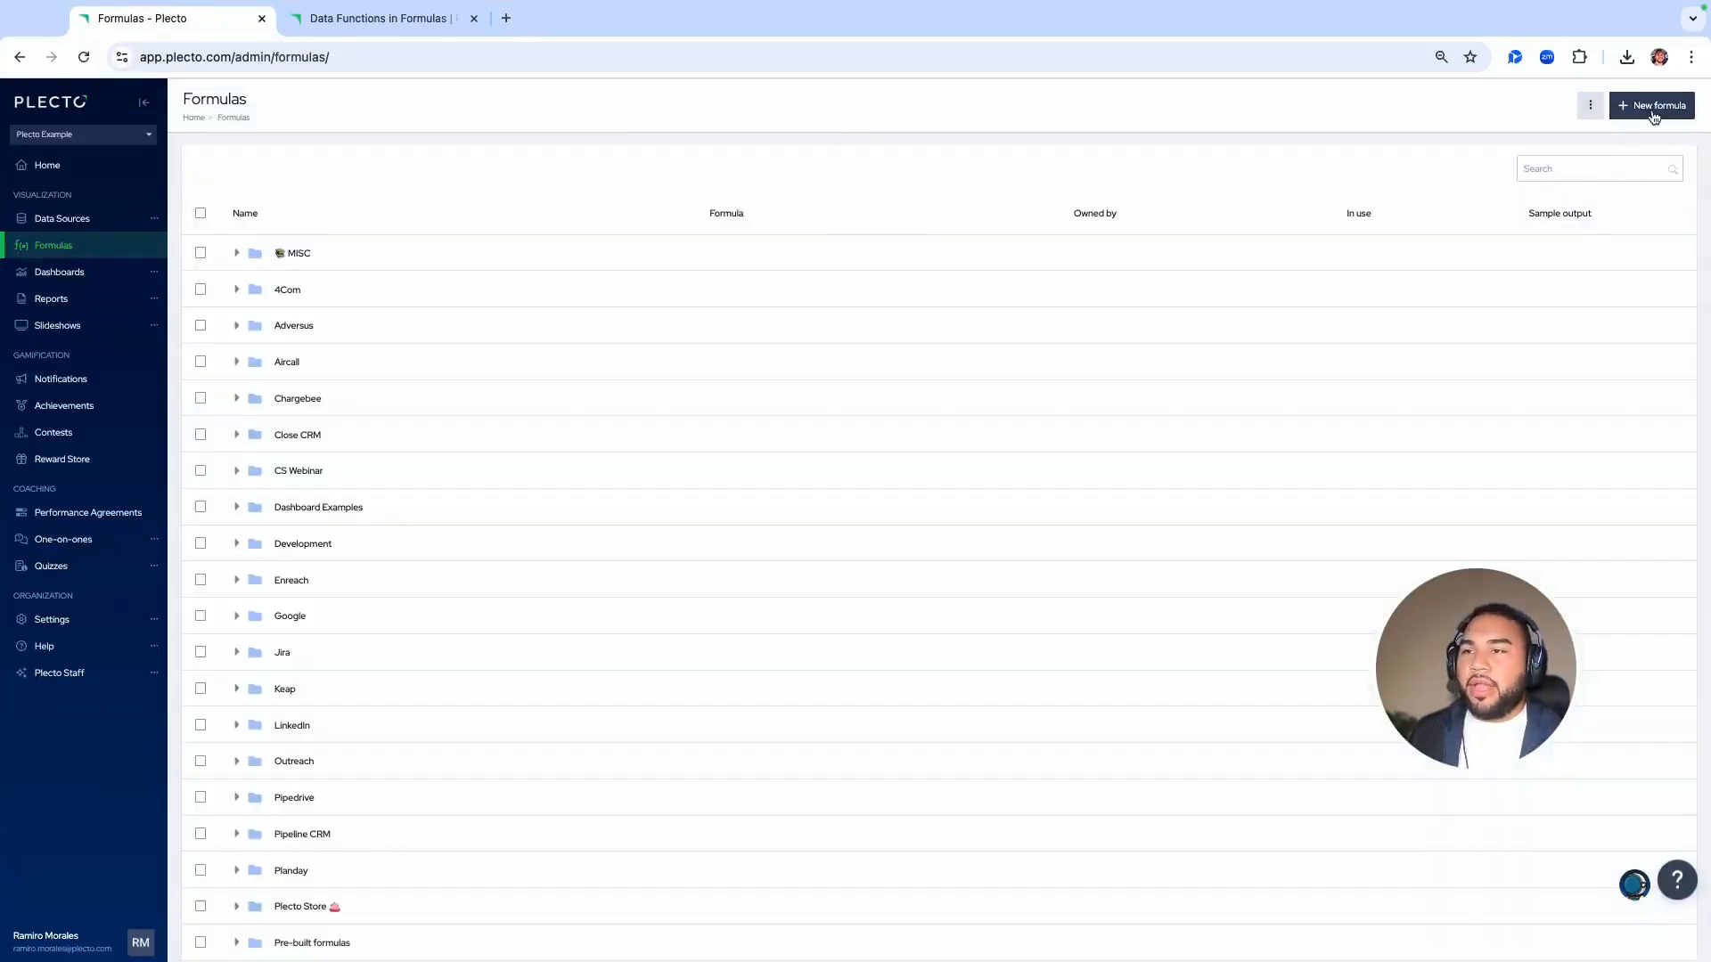
pyautogui.click(1644, 111)
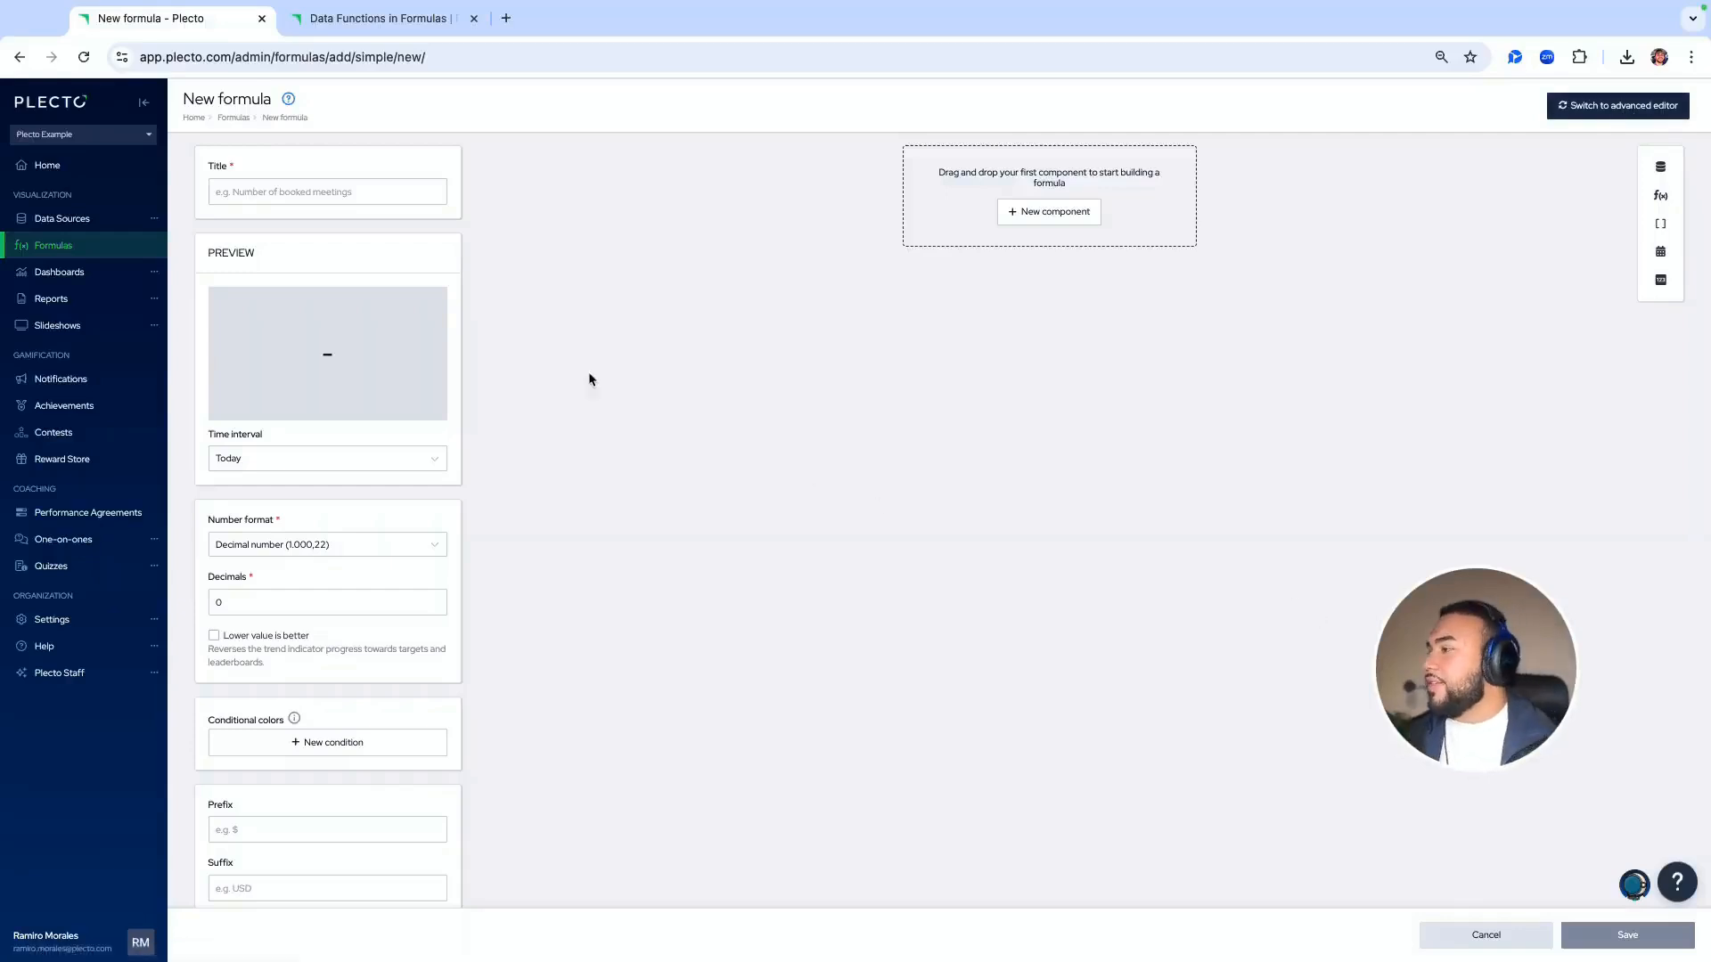
pyautogui.click(332, 194)
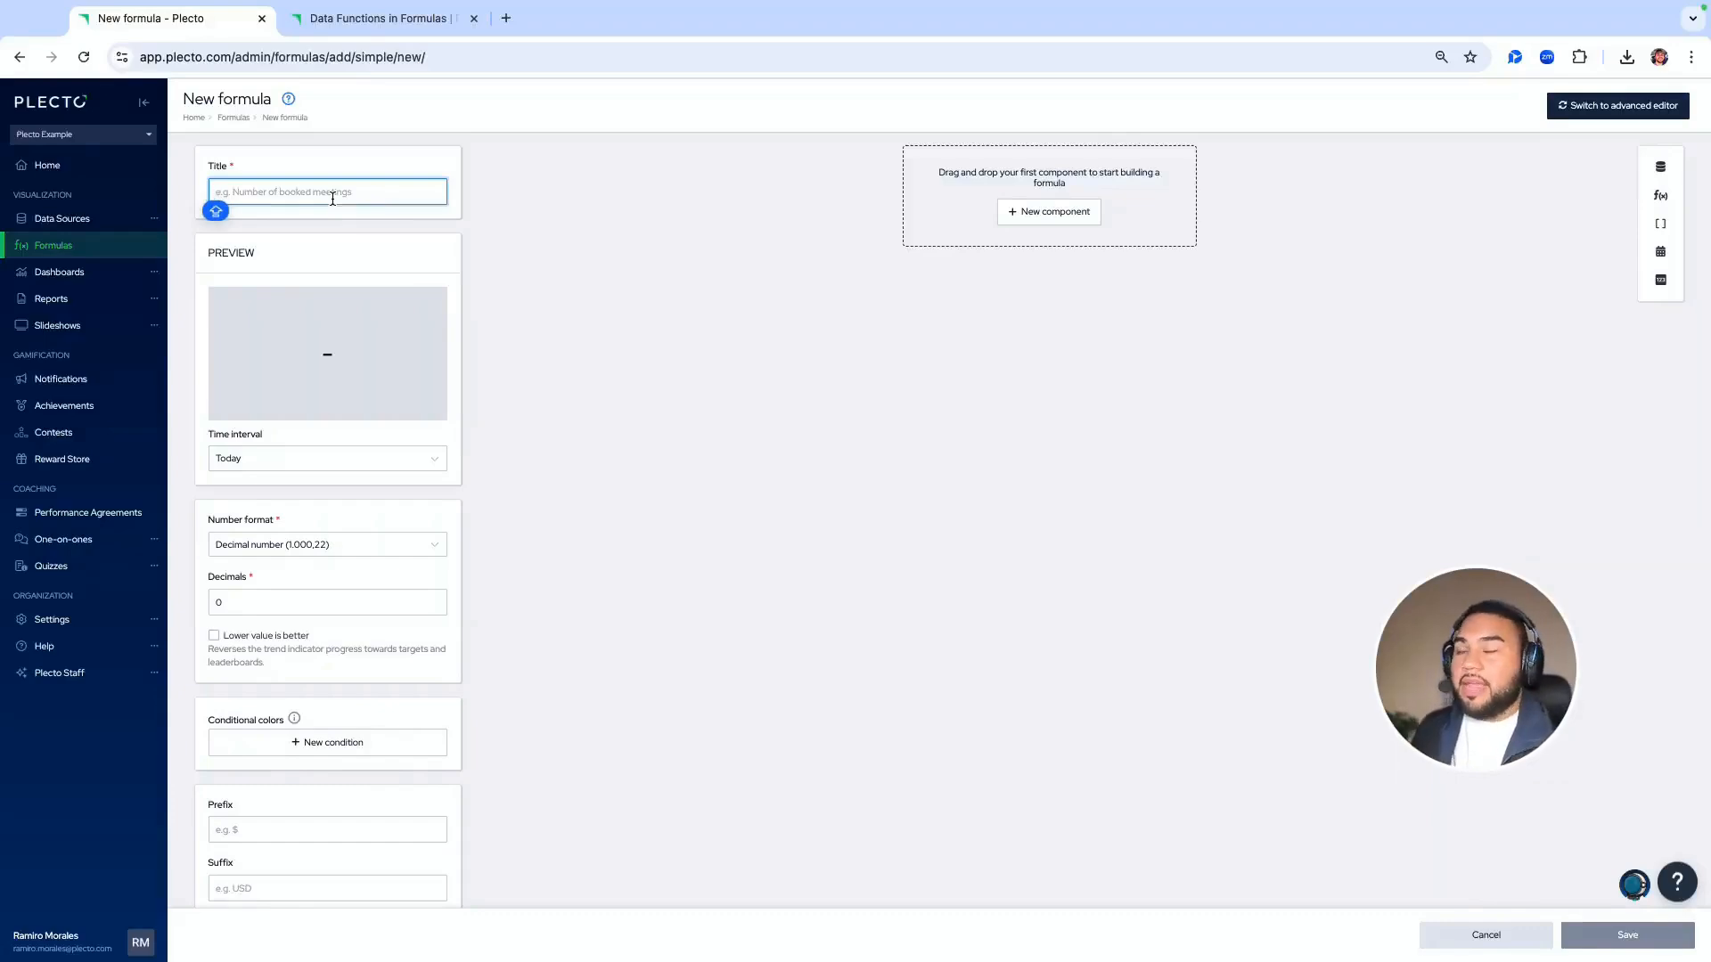
pyautogui.write('Numbe')
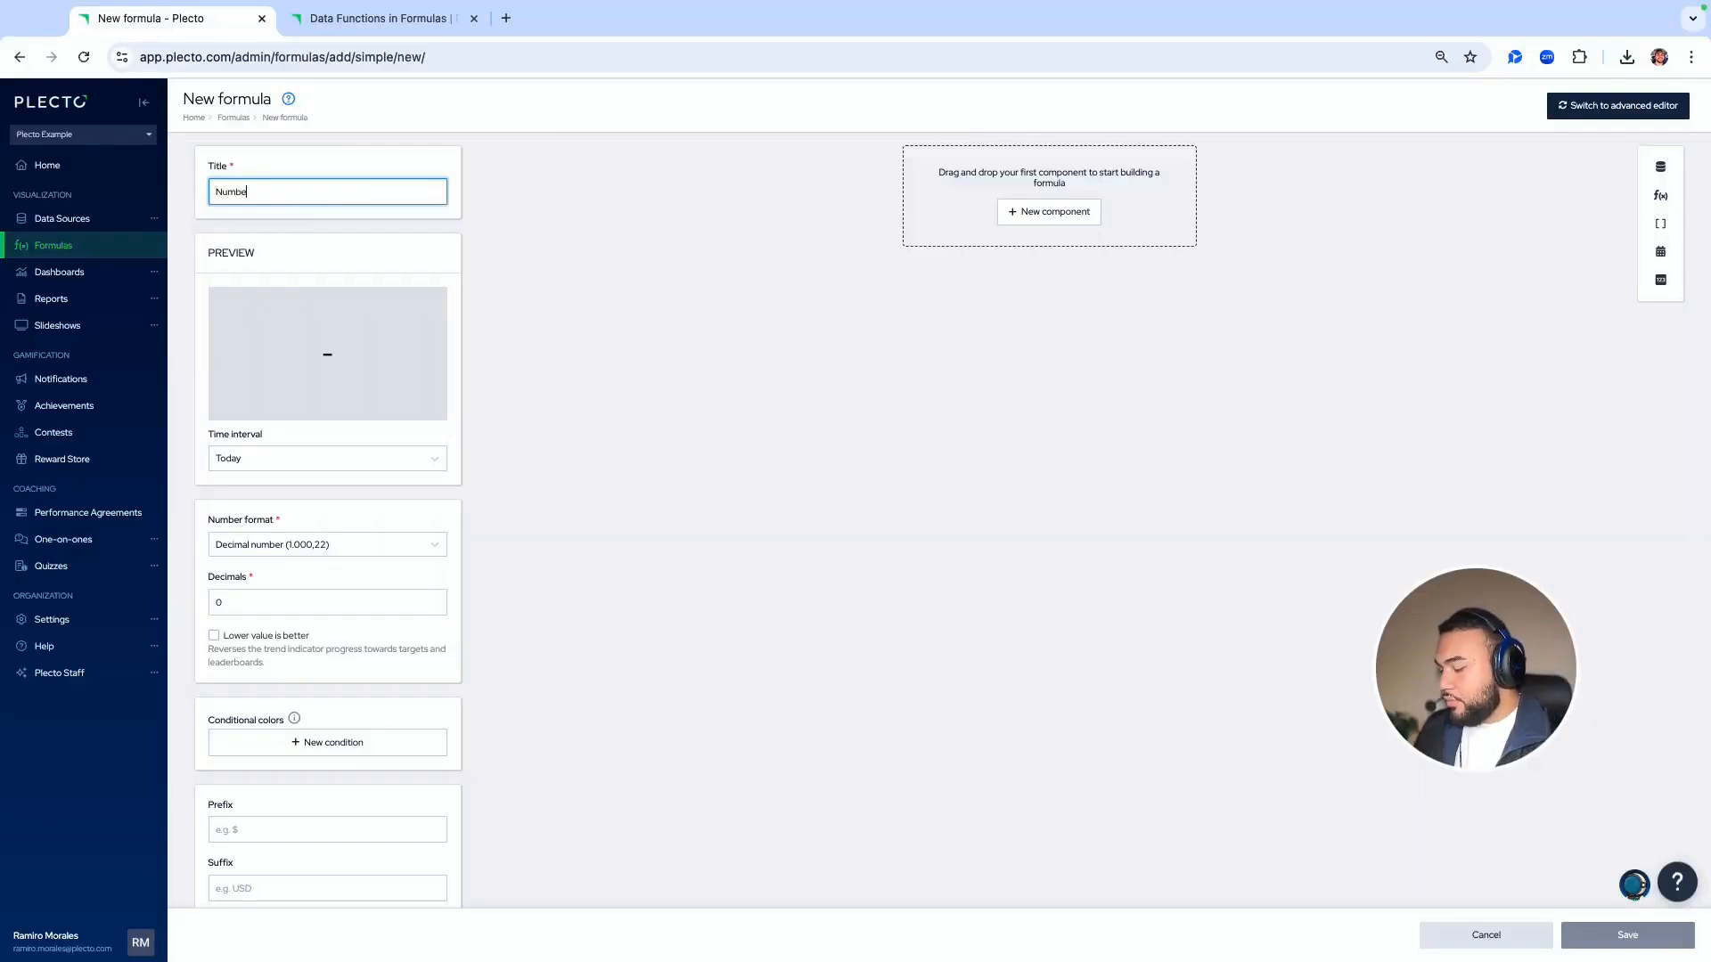
pyautogui.write('r of Hub')
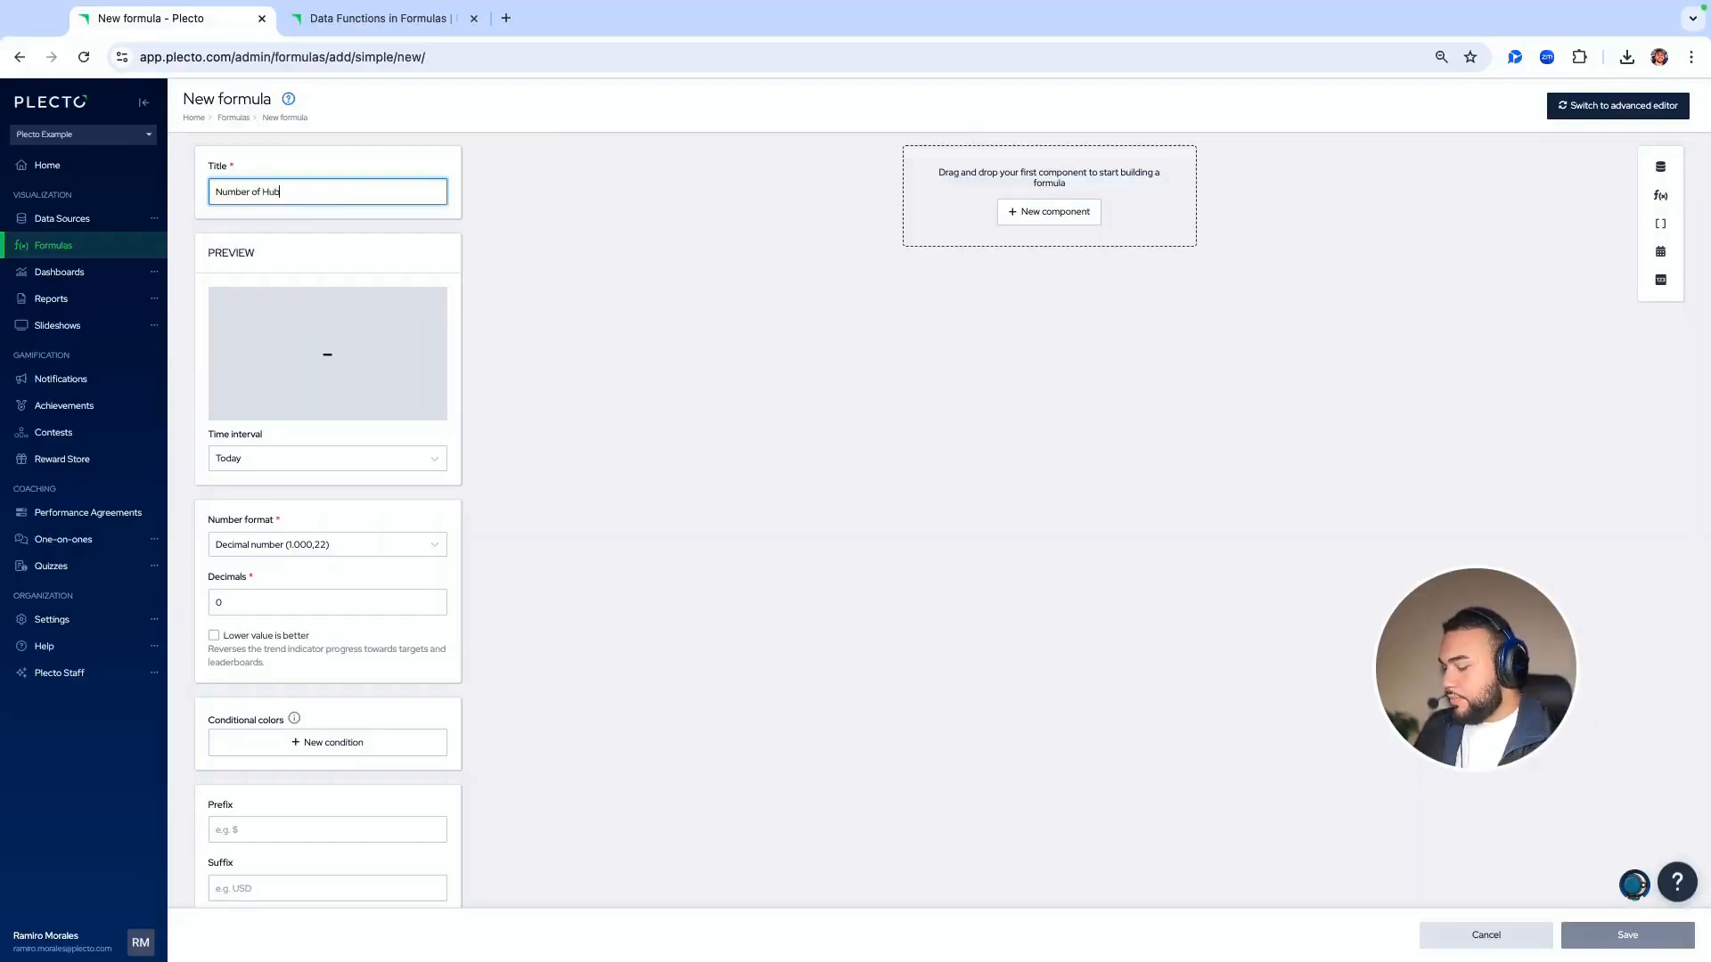
pyautogui.write('spot Connecte')
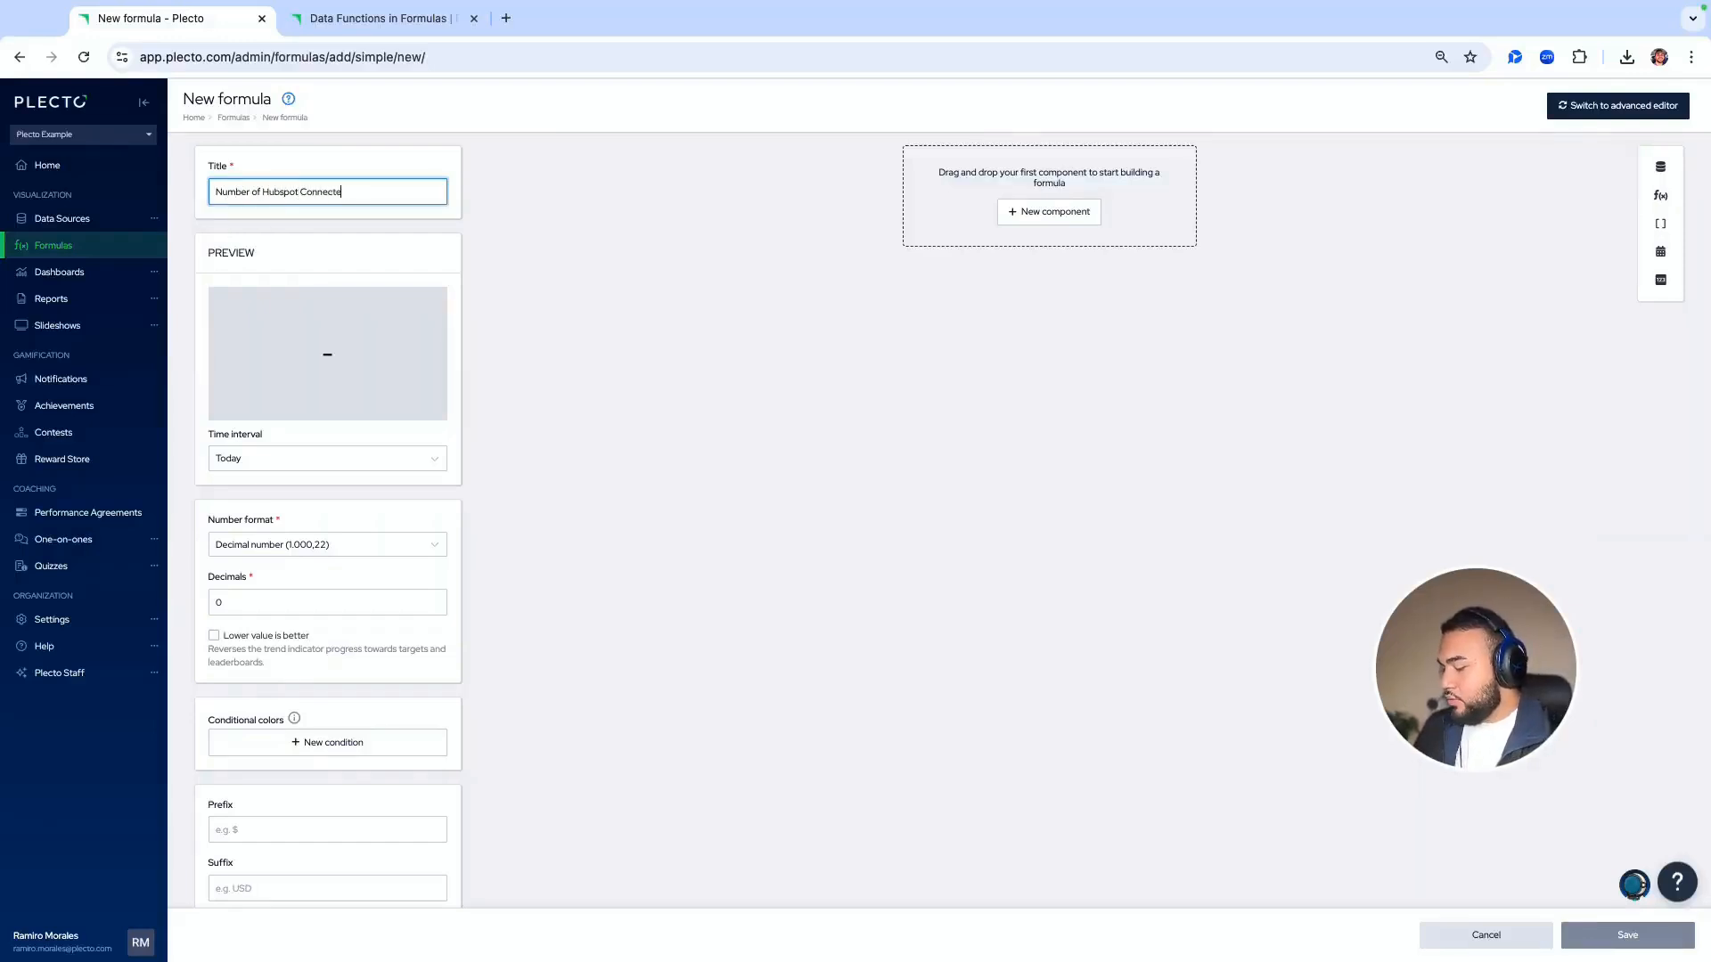
pyautogui.write('d Calls')
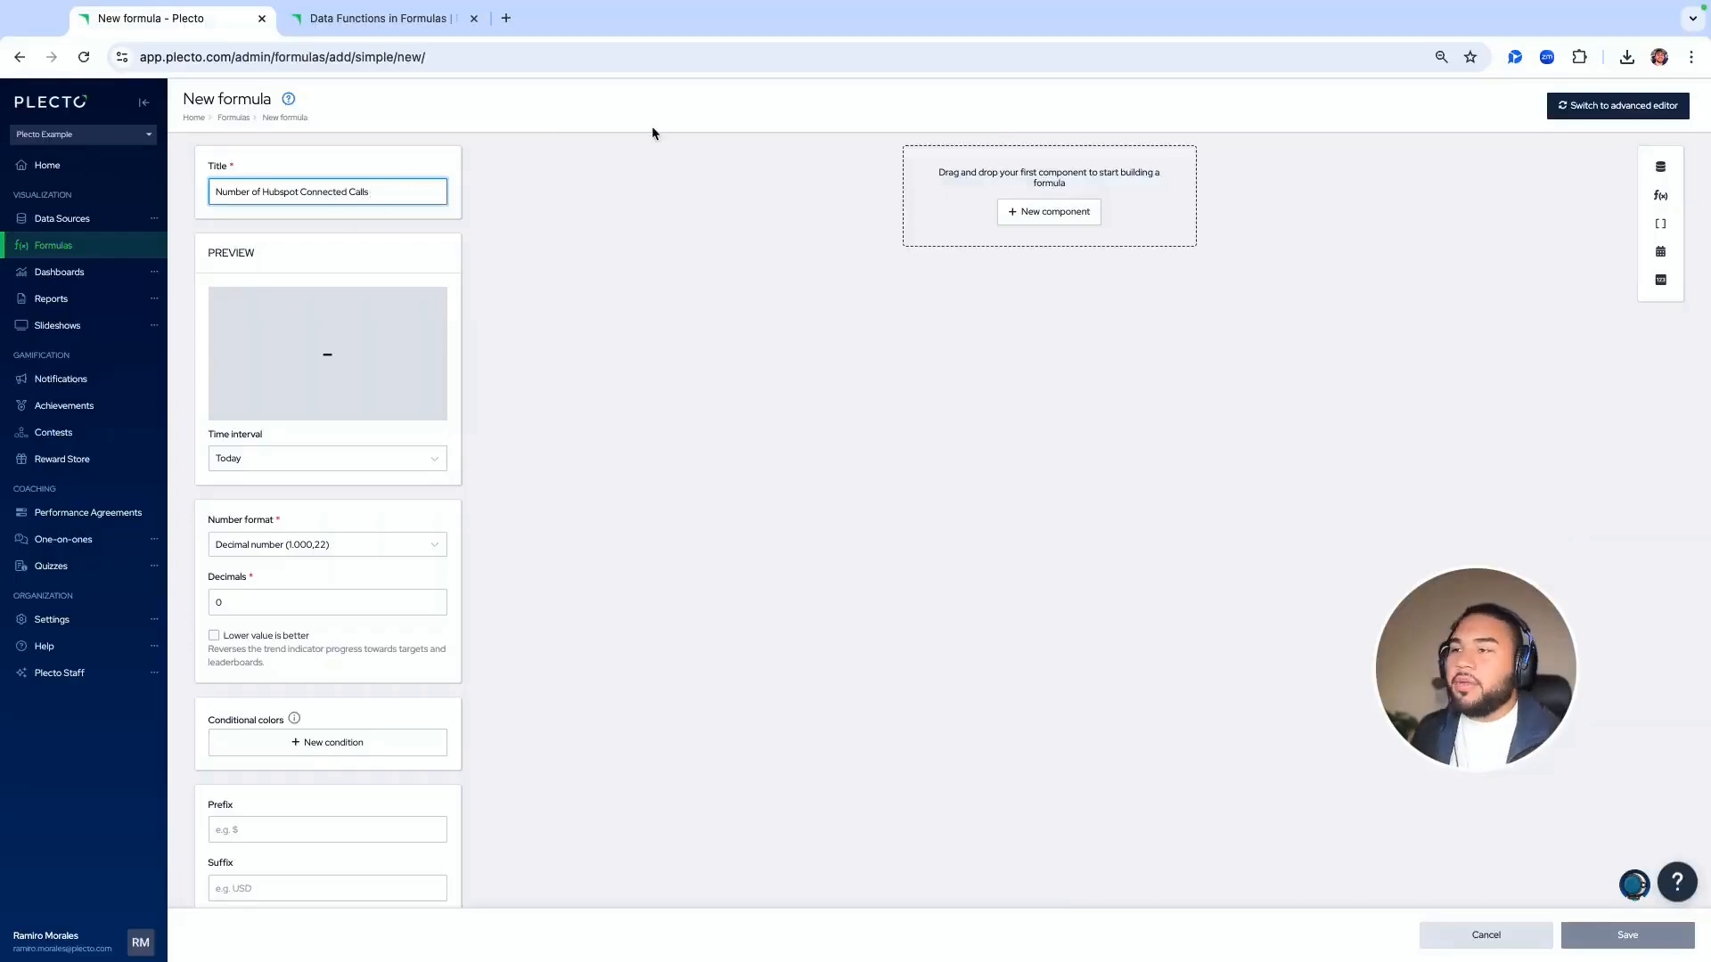
# Add an existing formula component that uses Adversus – Contact Rate
pyautogui.click(1029, 223)
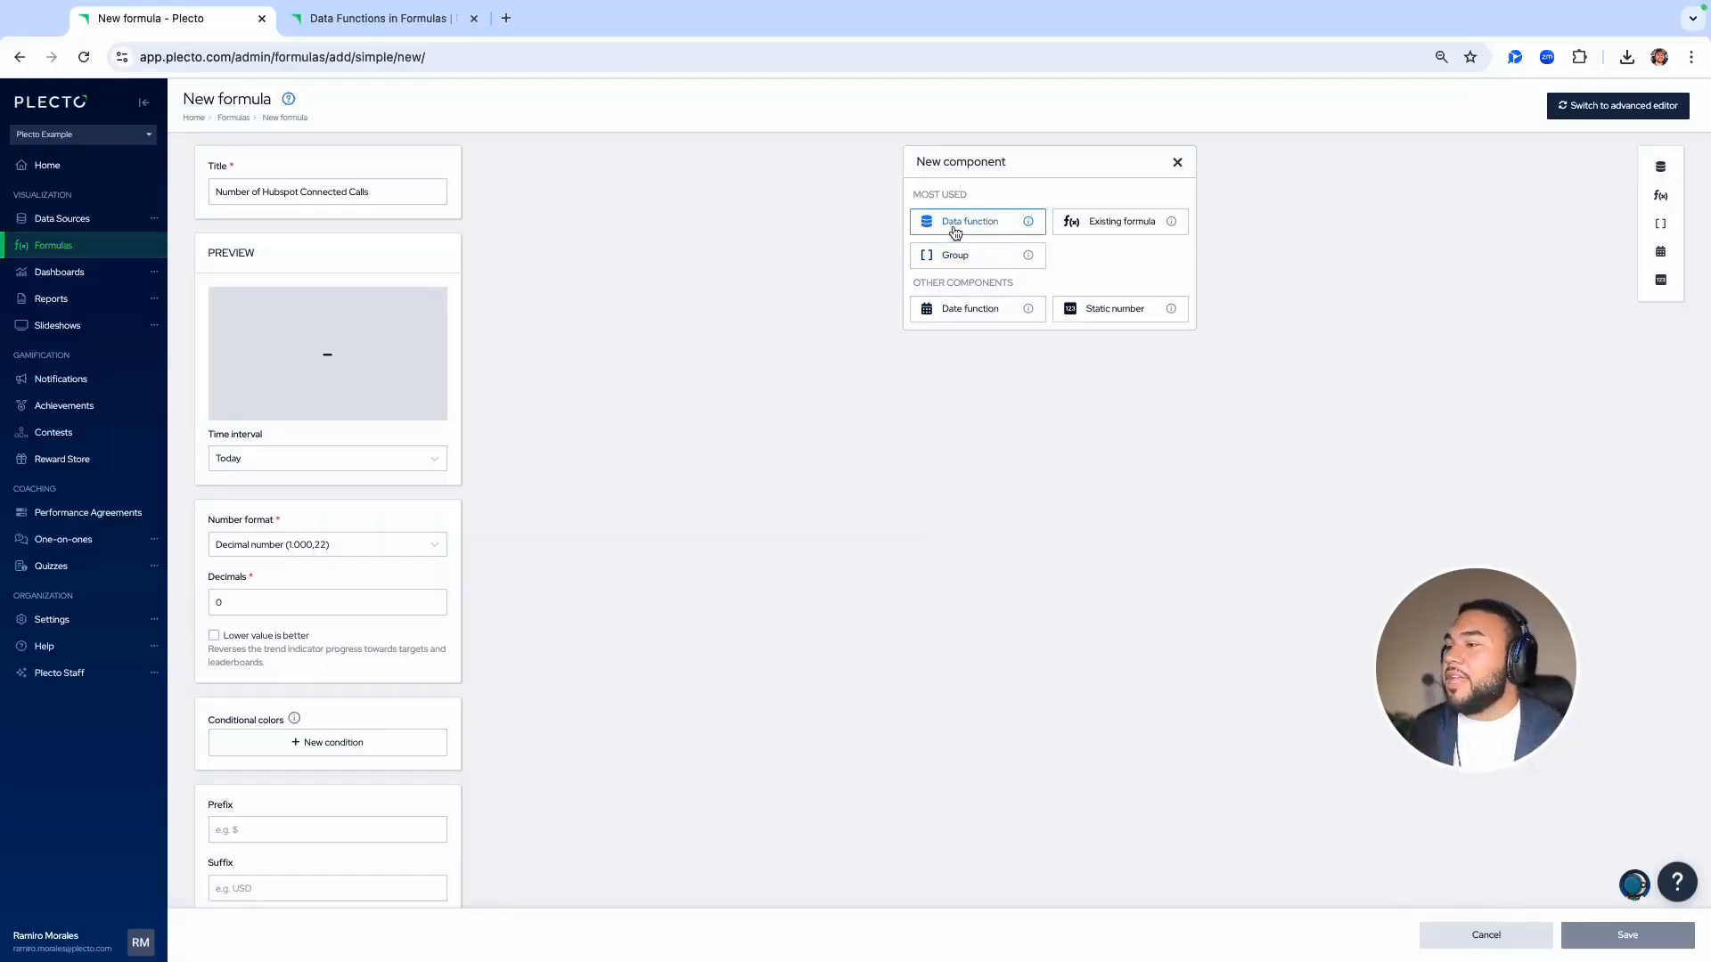
pyautogui.click(1105, 224)
pyautogui.scroll(-8, 1009, 351)
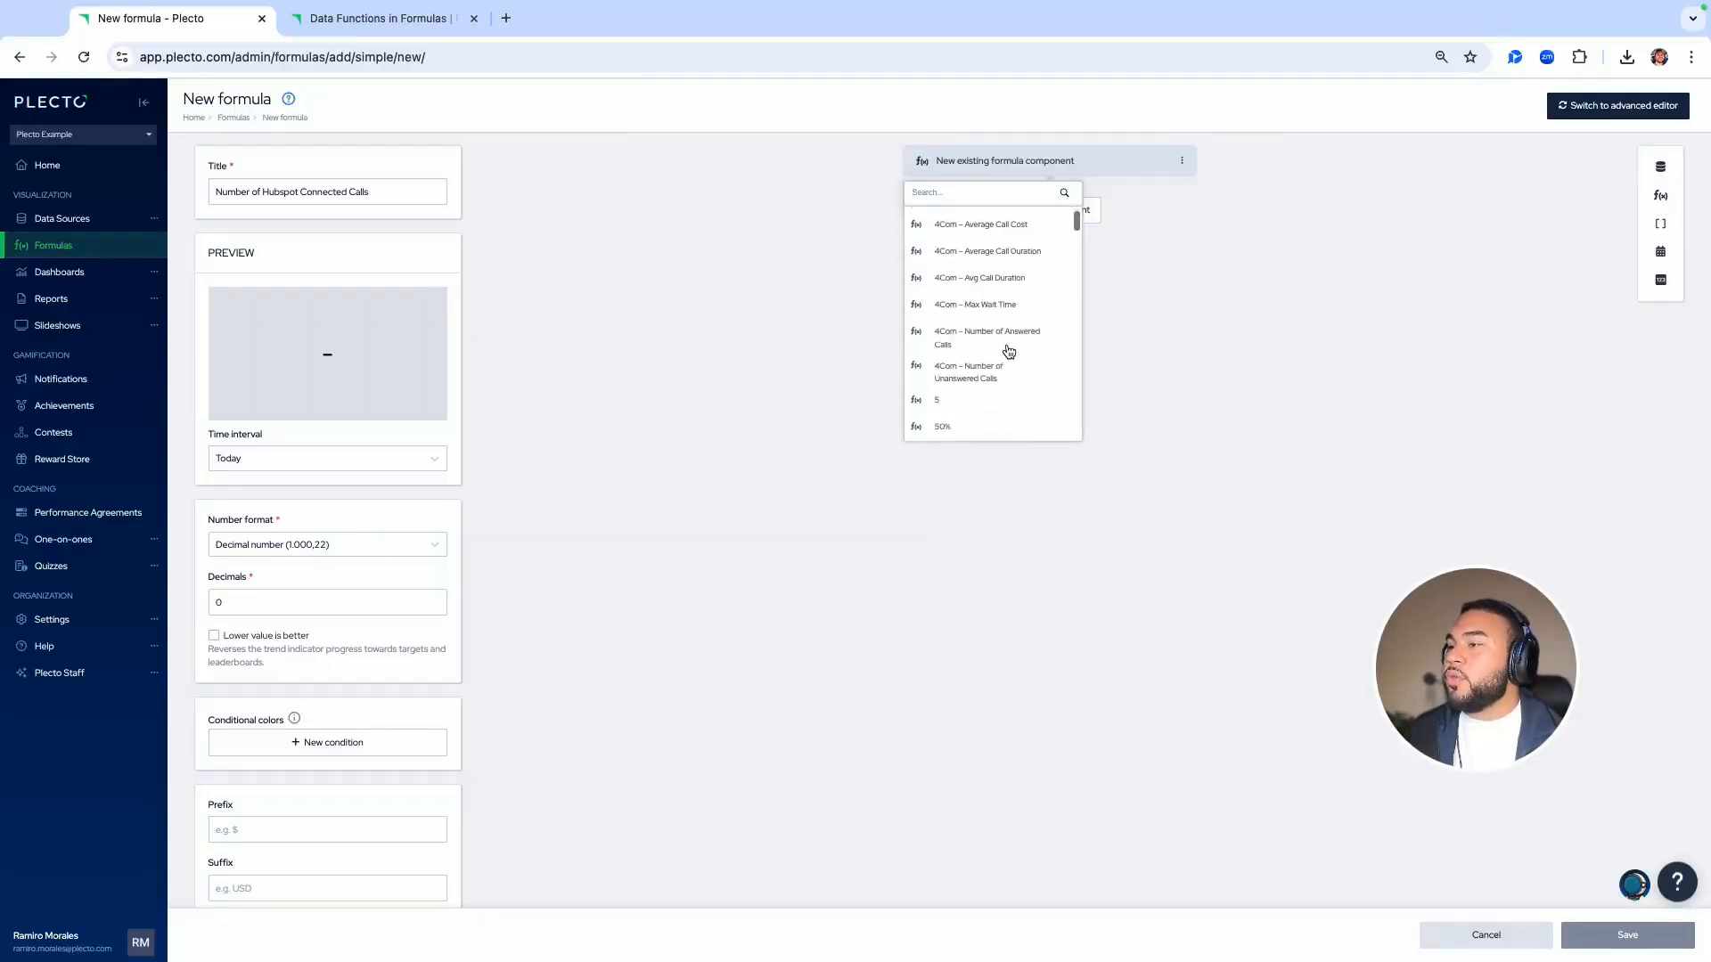
pyautogui.scroll(-5, 1009, 351)
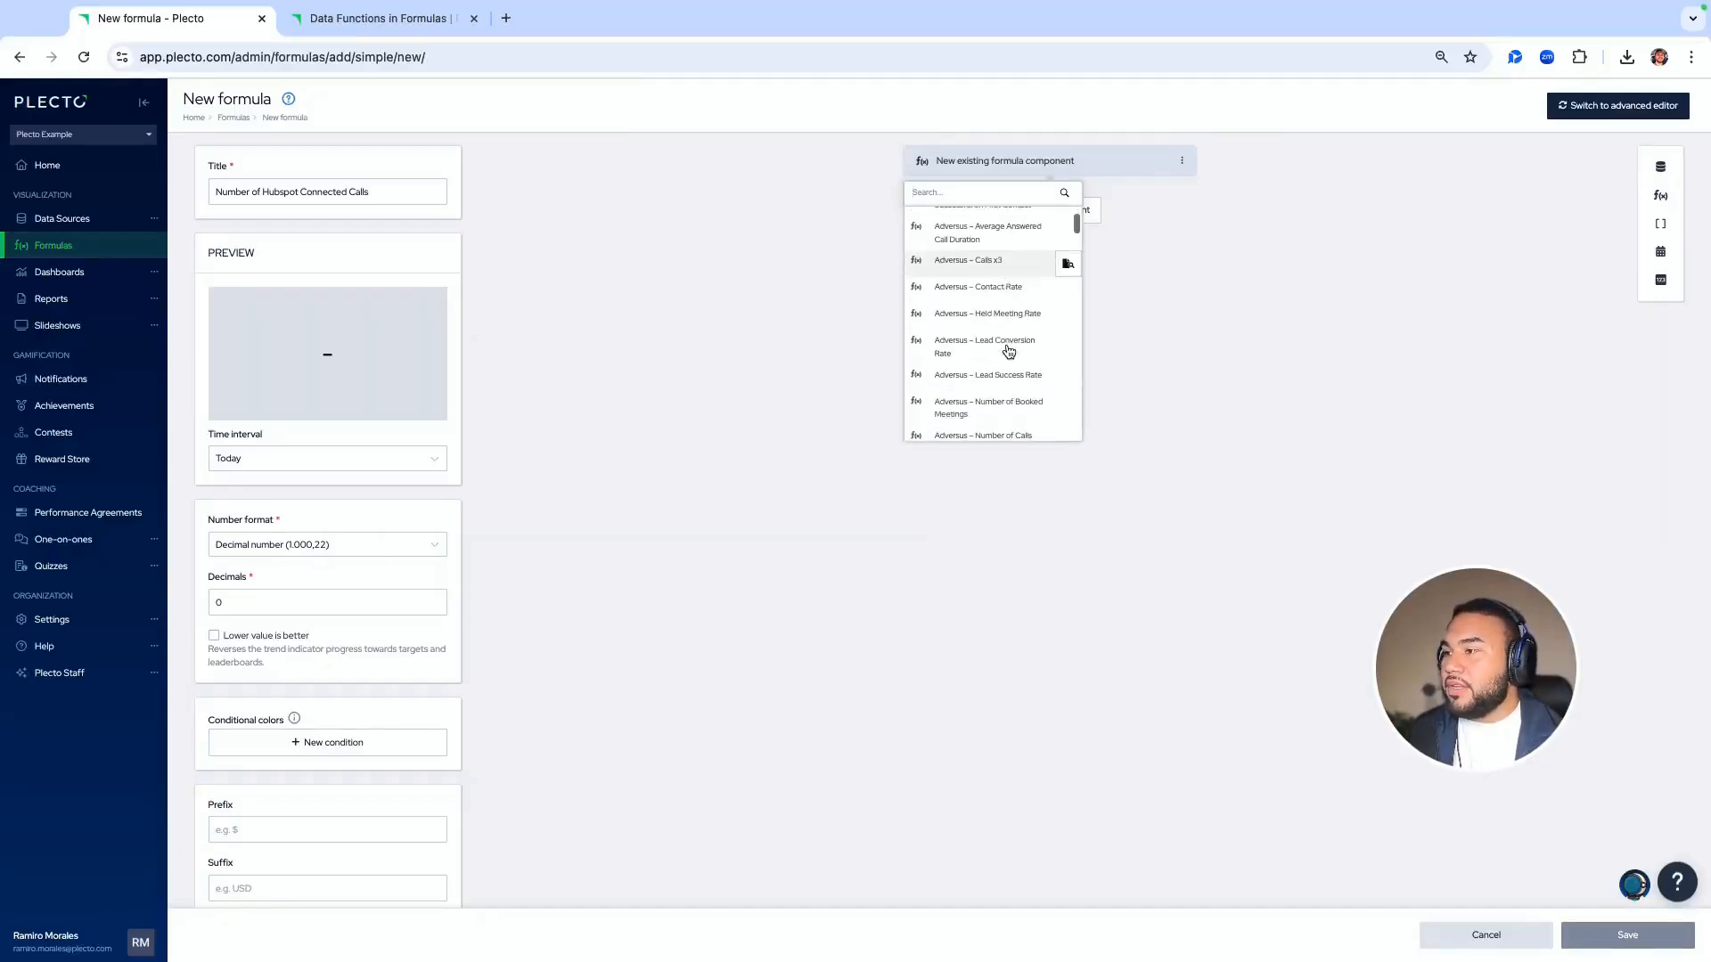
pyautogui.click(982, 301)
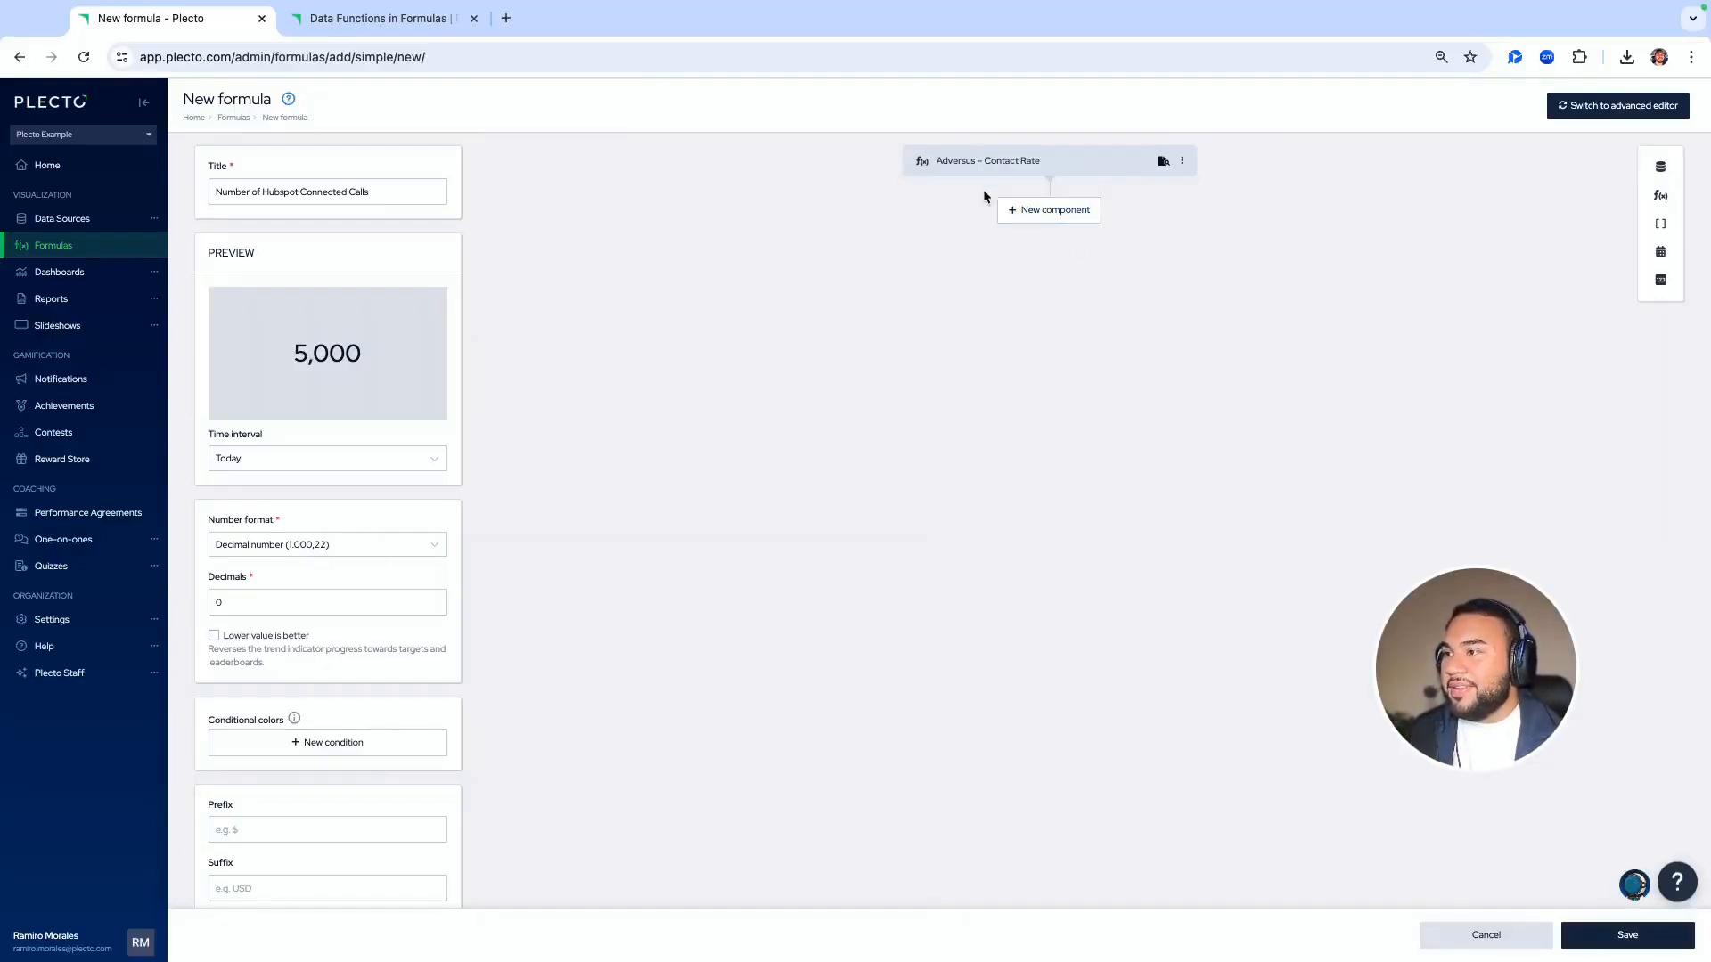
# Add a static number component of 1,000 below the Adversus – Contact Rate component
pyautogui.click(1047, 214)
pyautogui.click(1088, 381)
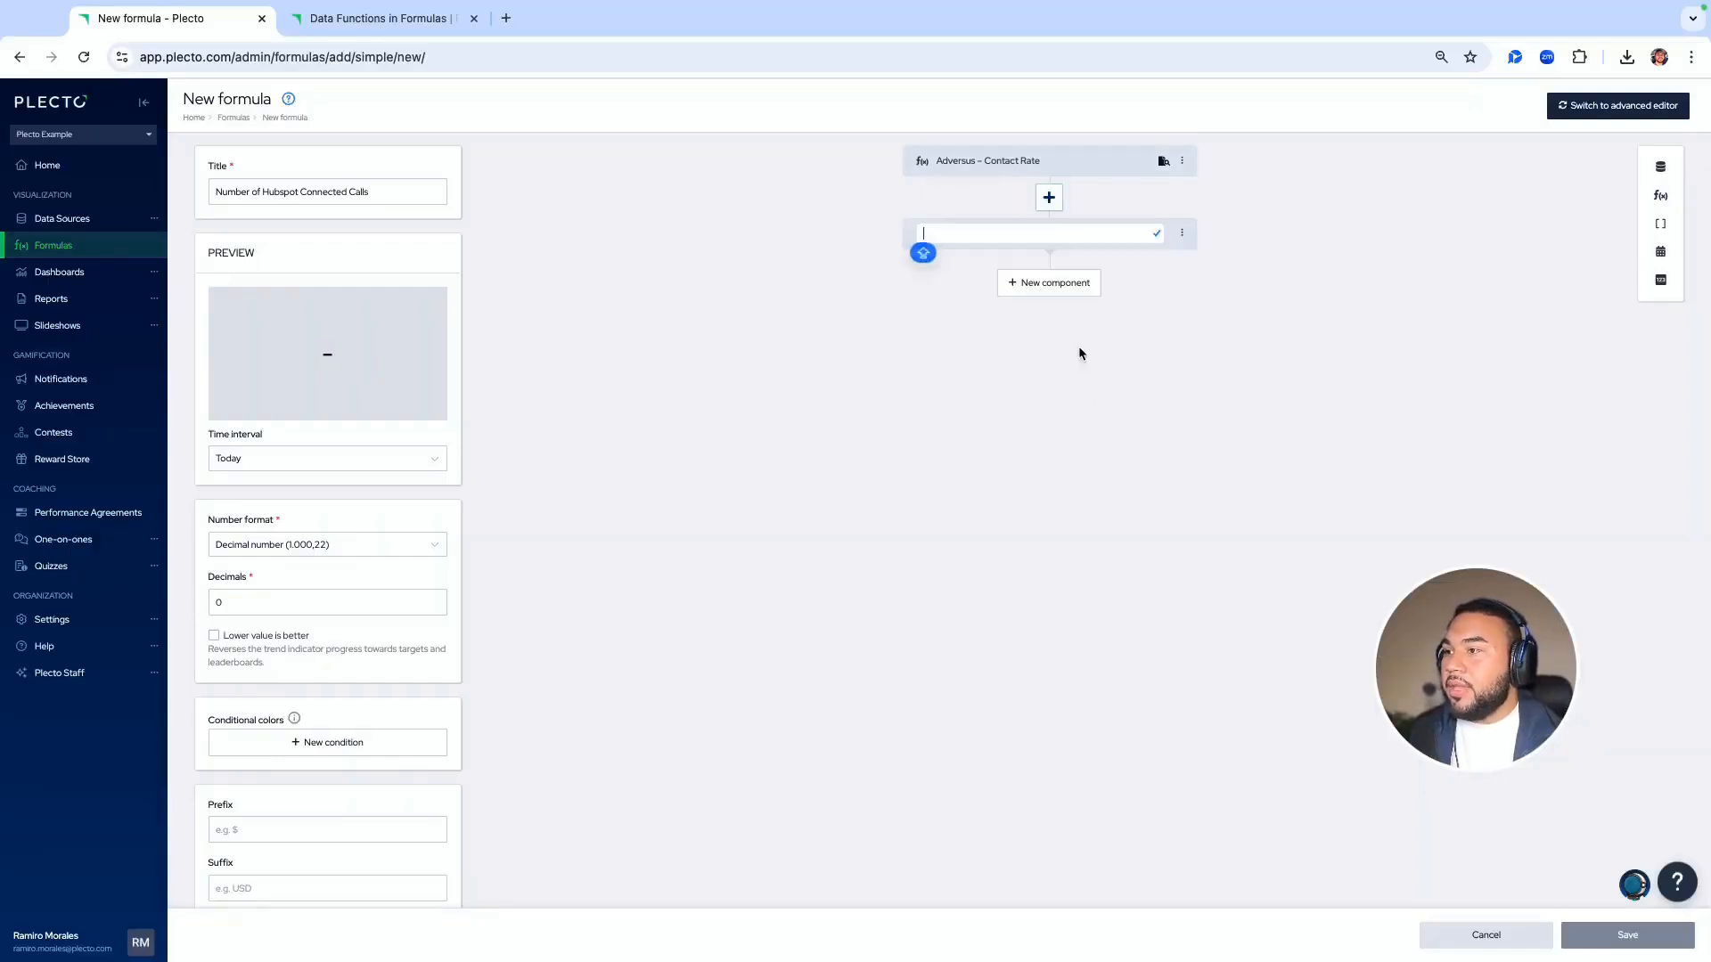
pyautogui.write('1000')
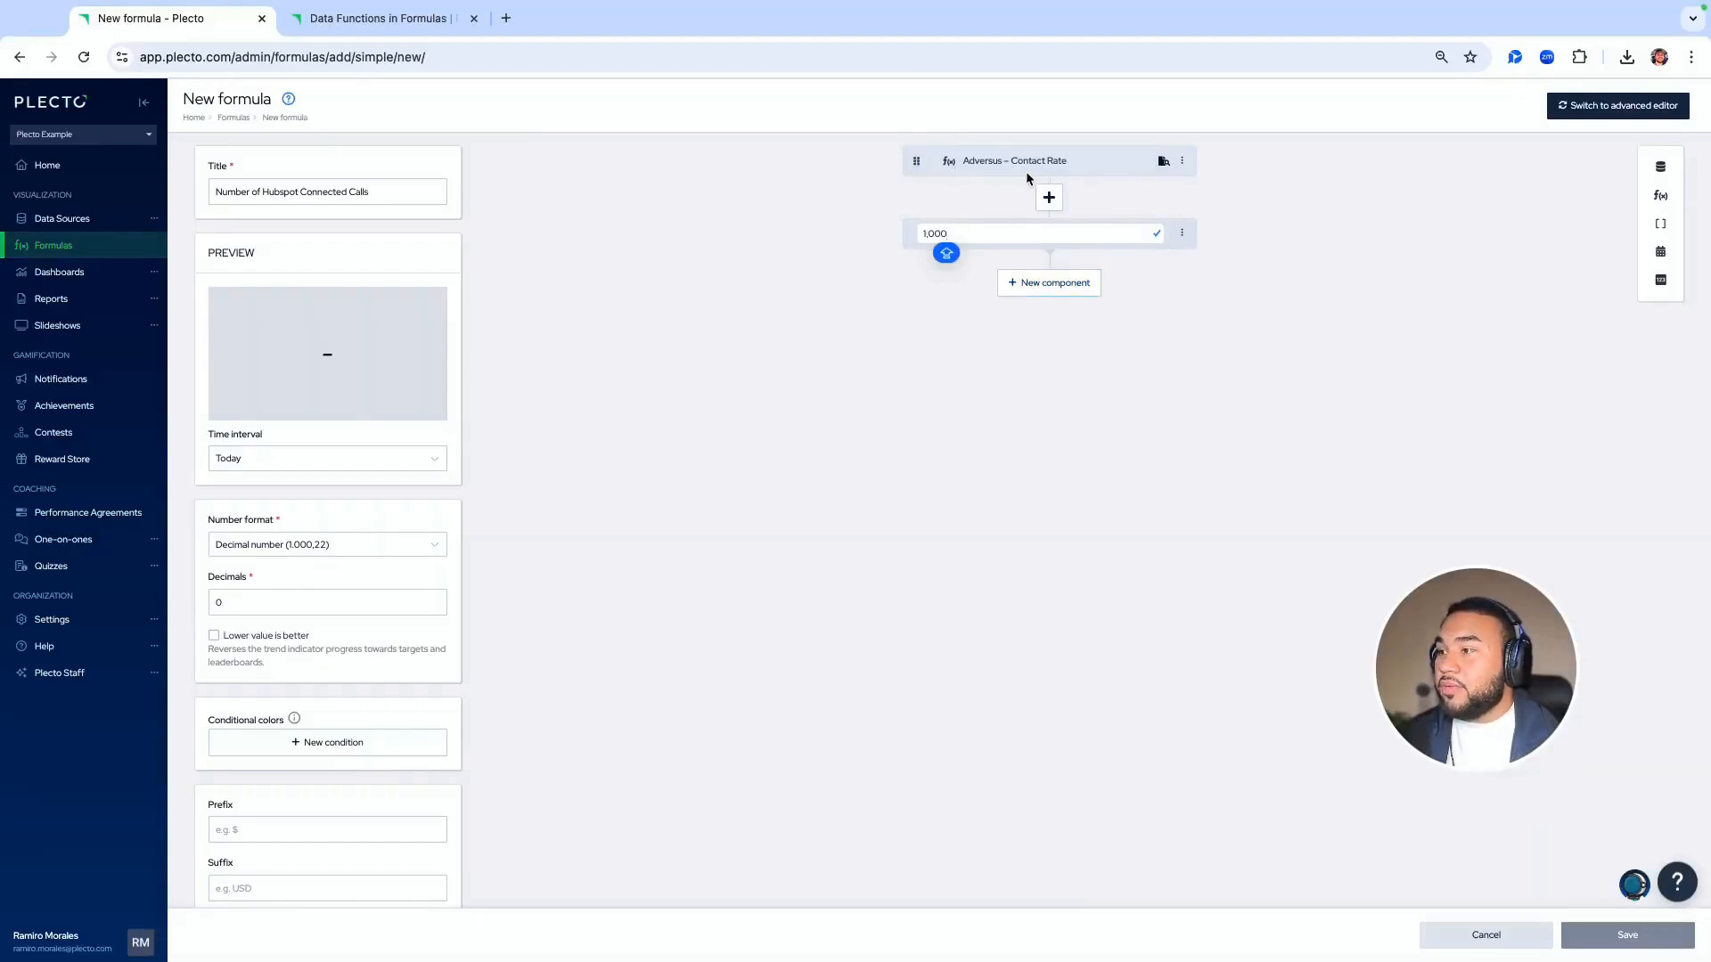
pyautogui.press('Return')
# Delete the 1,000 static number and the Adversus – Contact Rate component from the formula
pyautogui.click(1182, 235)
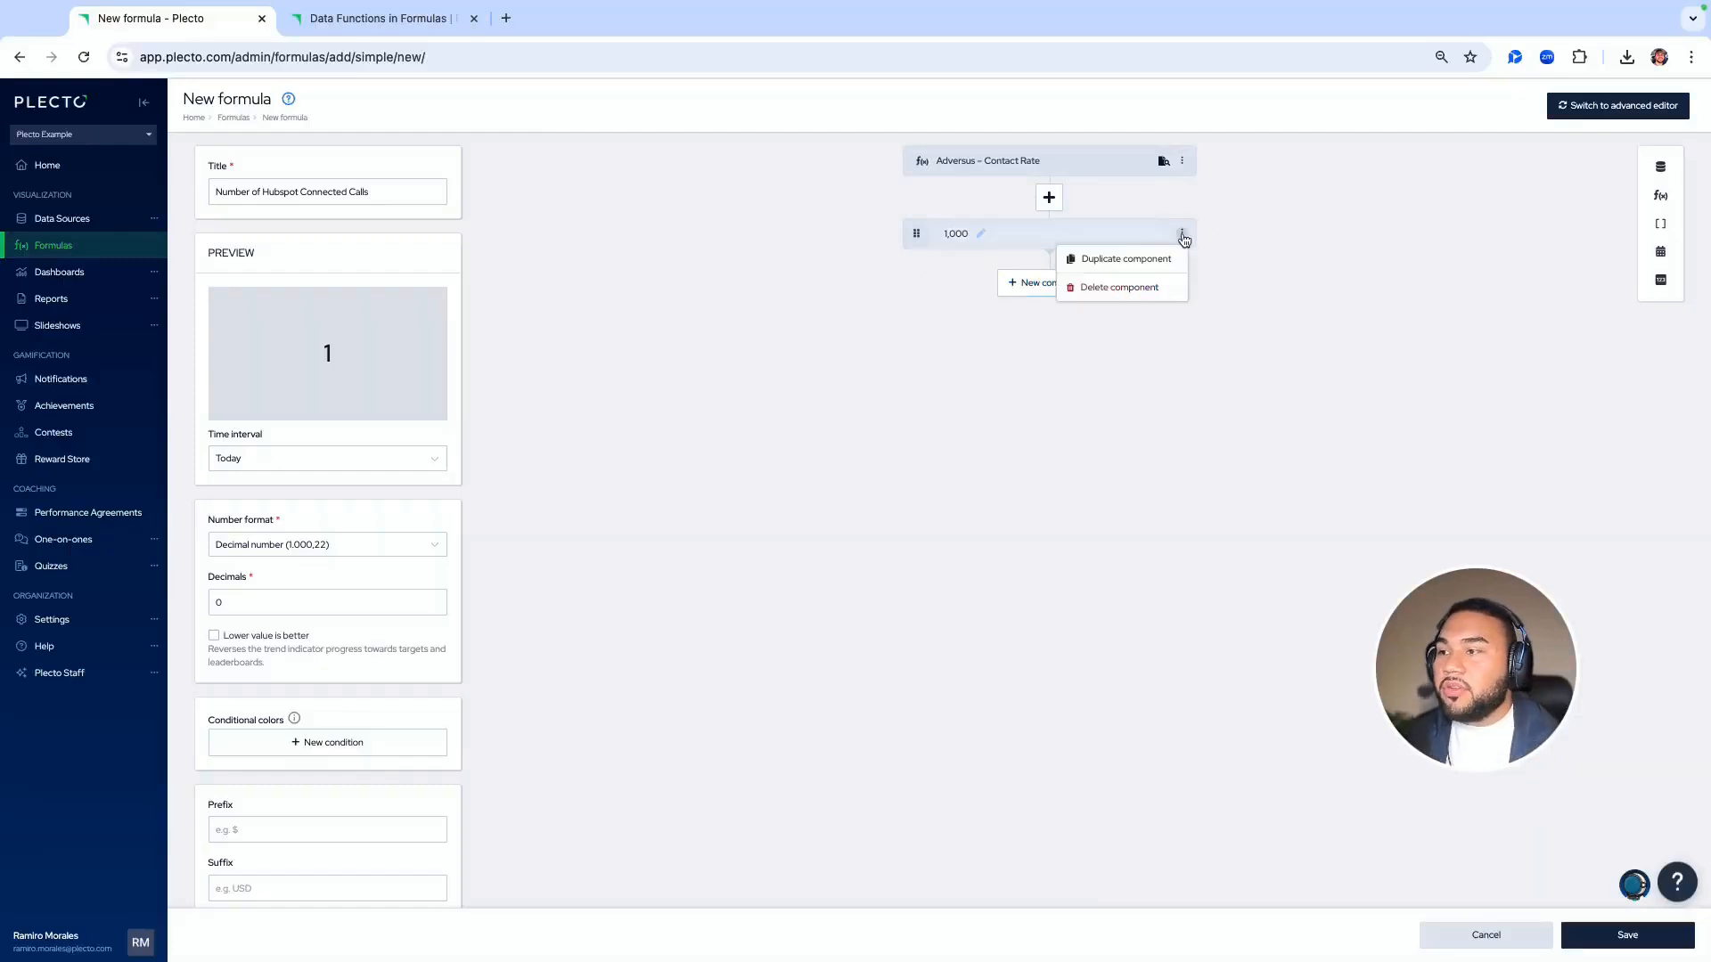
pyautogui.click(1128, 286)
pyautogui.click(1181, 161)
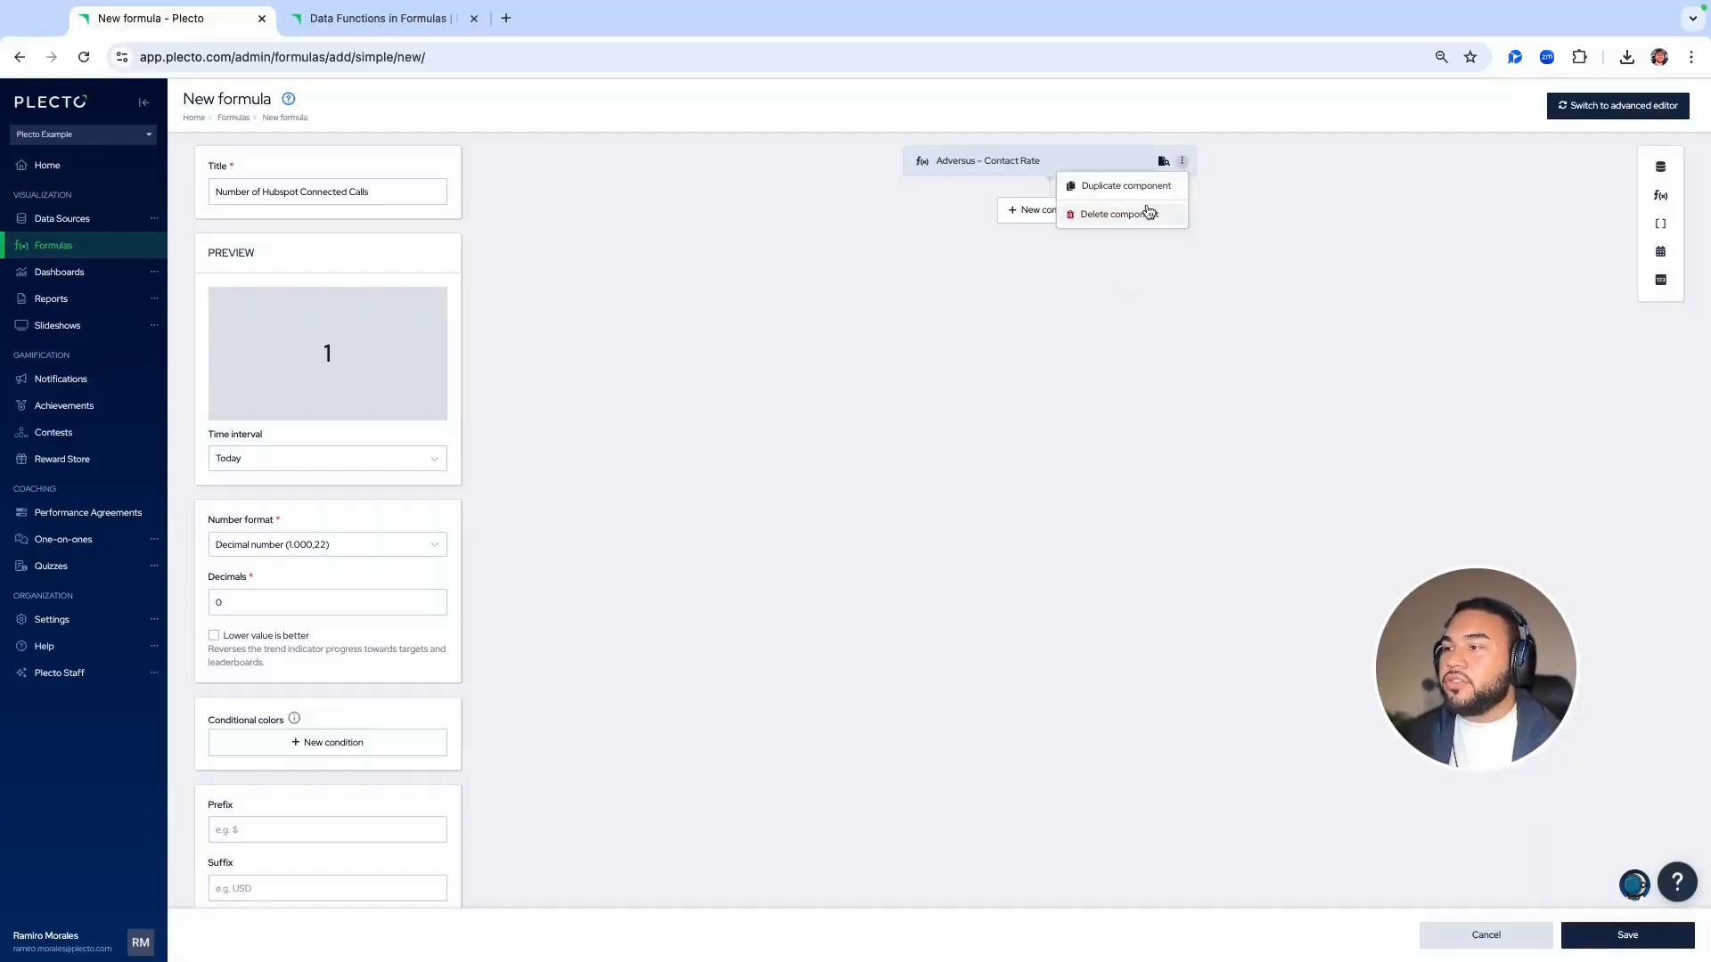
pyautogui.click(1148, 214)
# Try adding an empty group component to the formula and delete it
pyautogui.click(1002, 214)
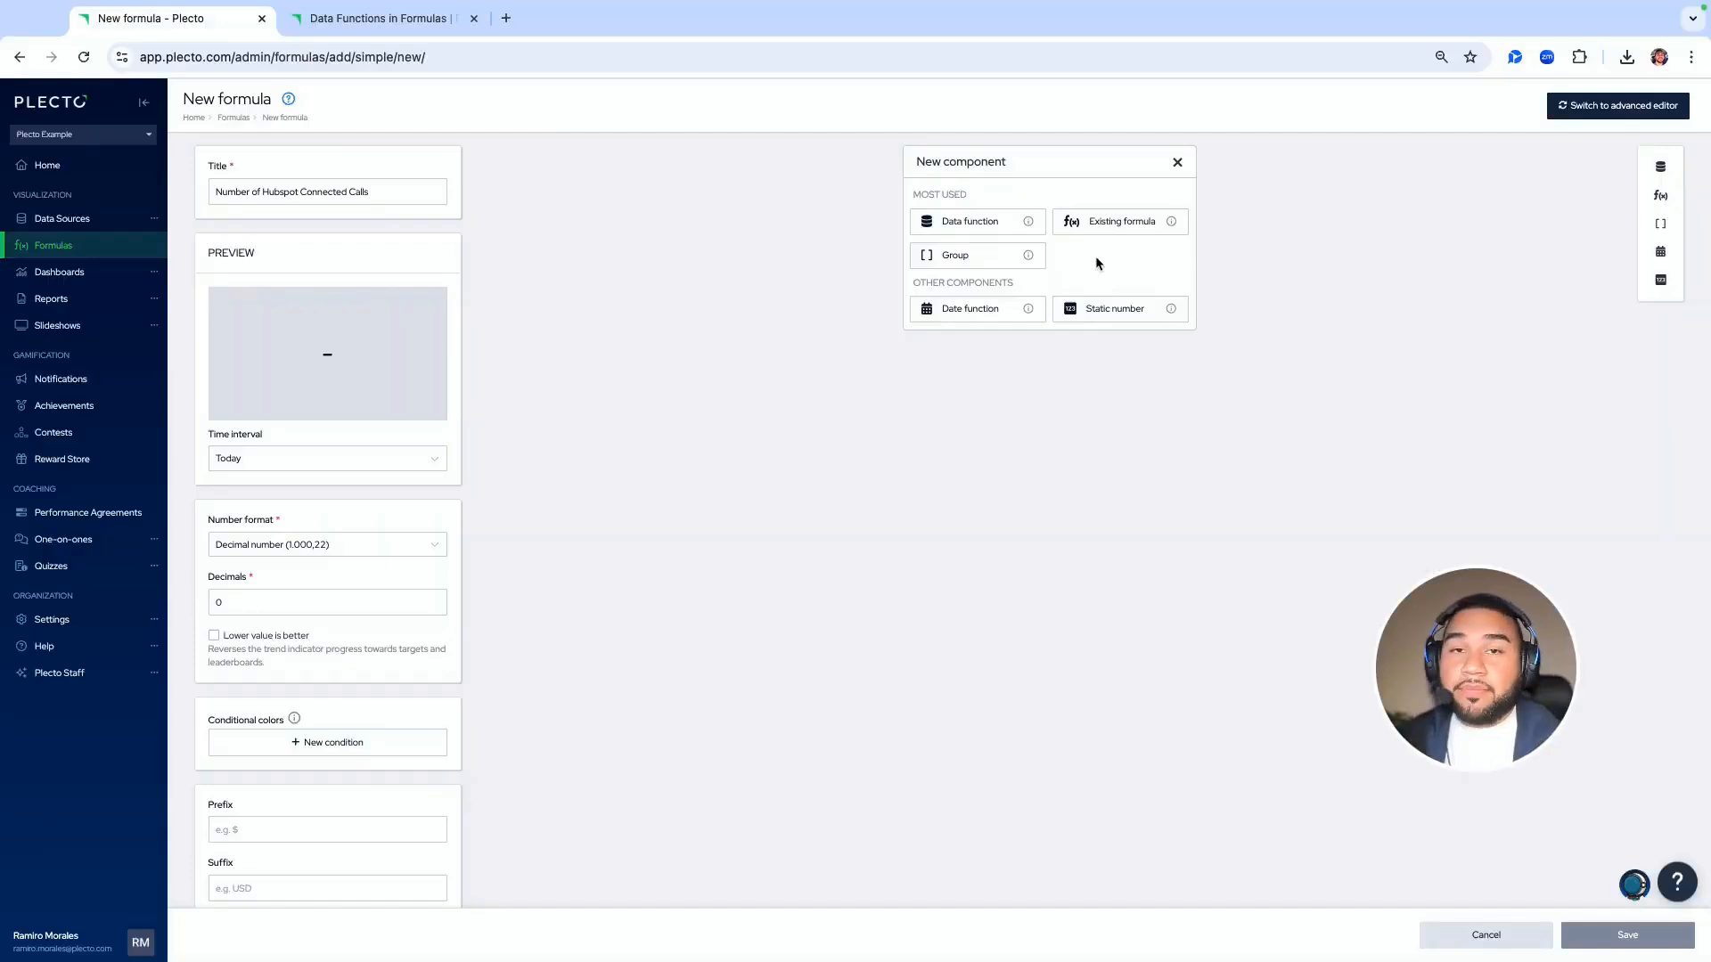
pyautogui.click(978, 260)
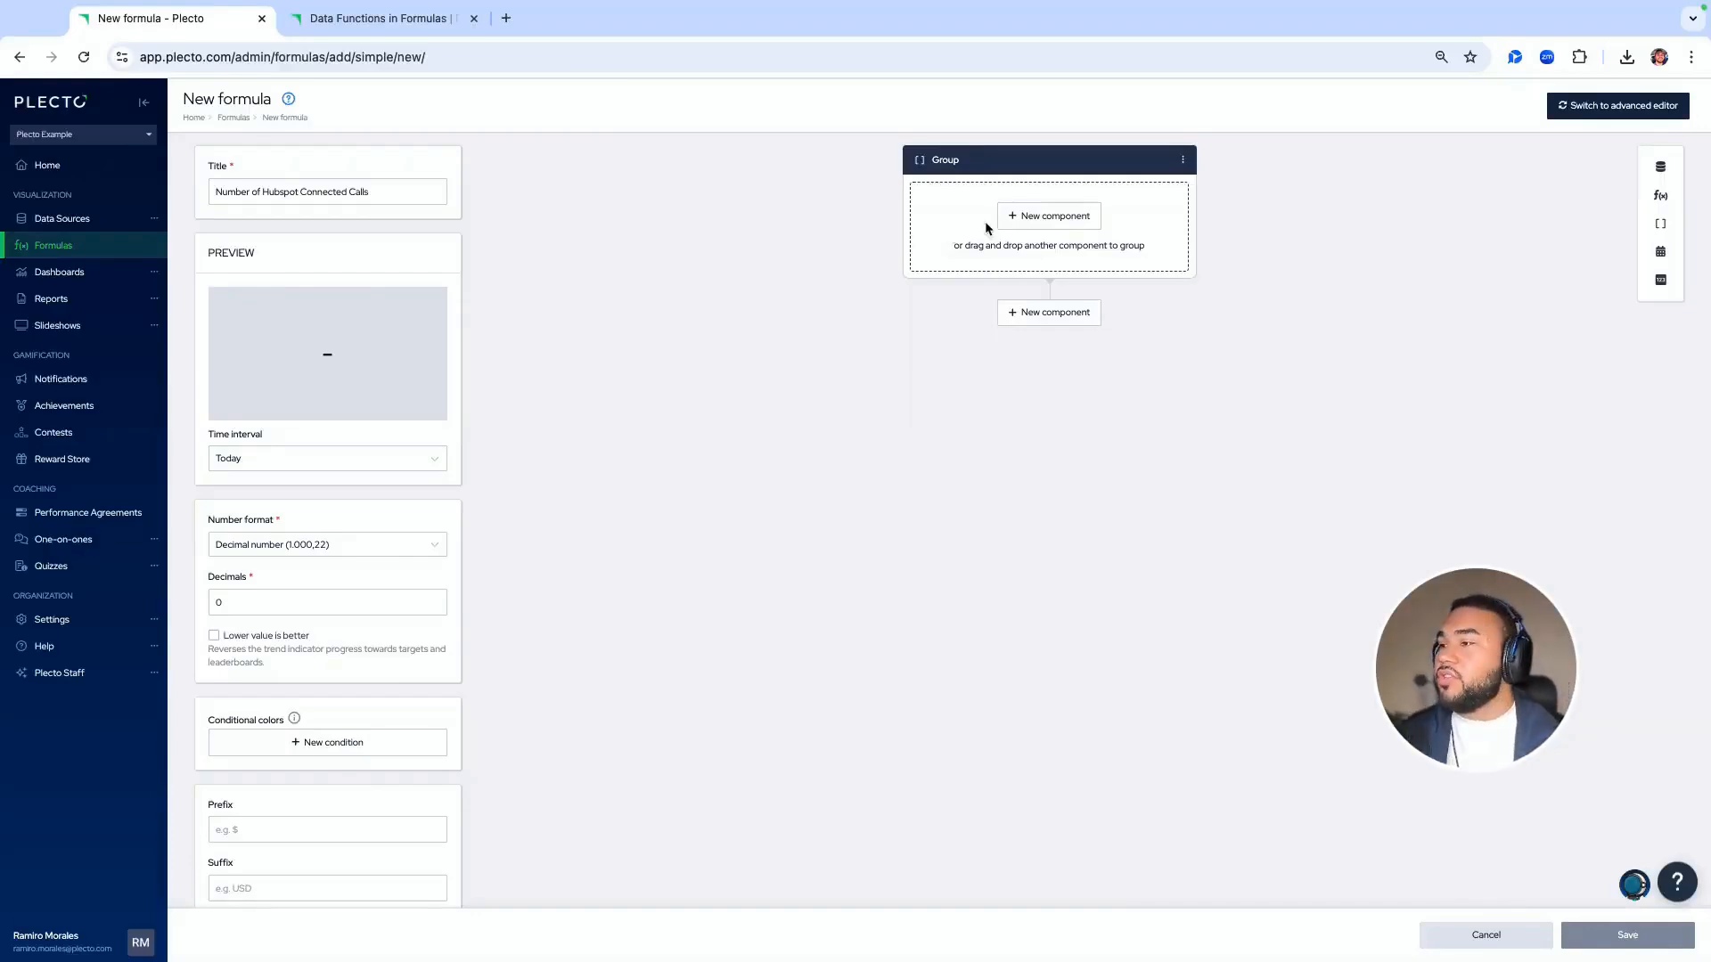
pyautogui.click(1182, 160)
pyautogui.click(1131, 214)
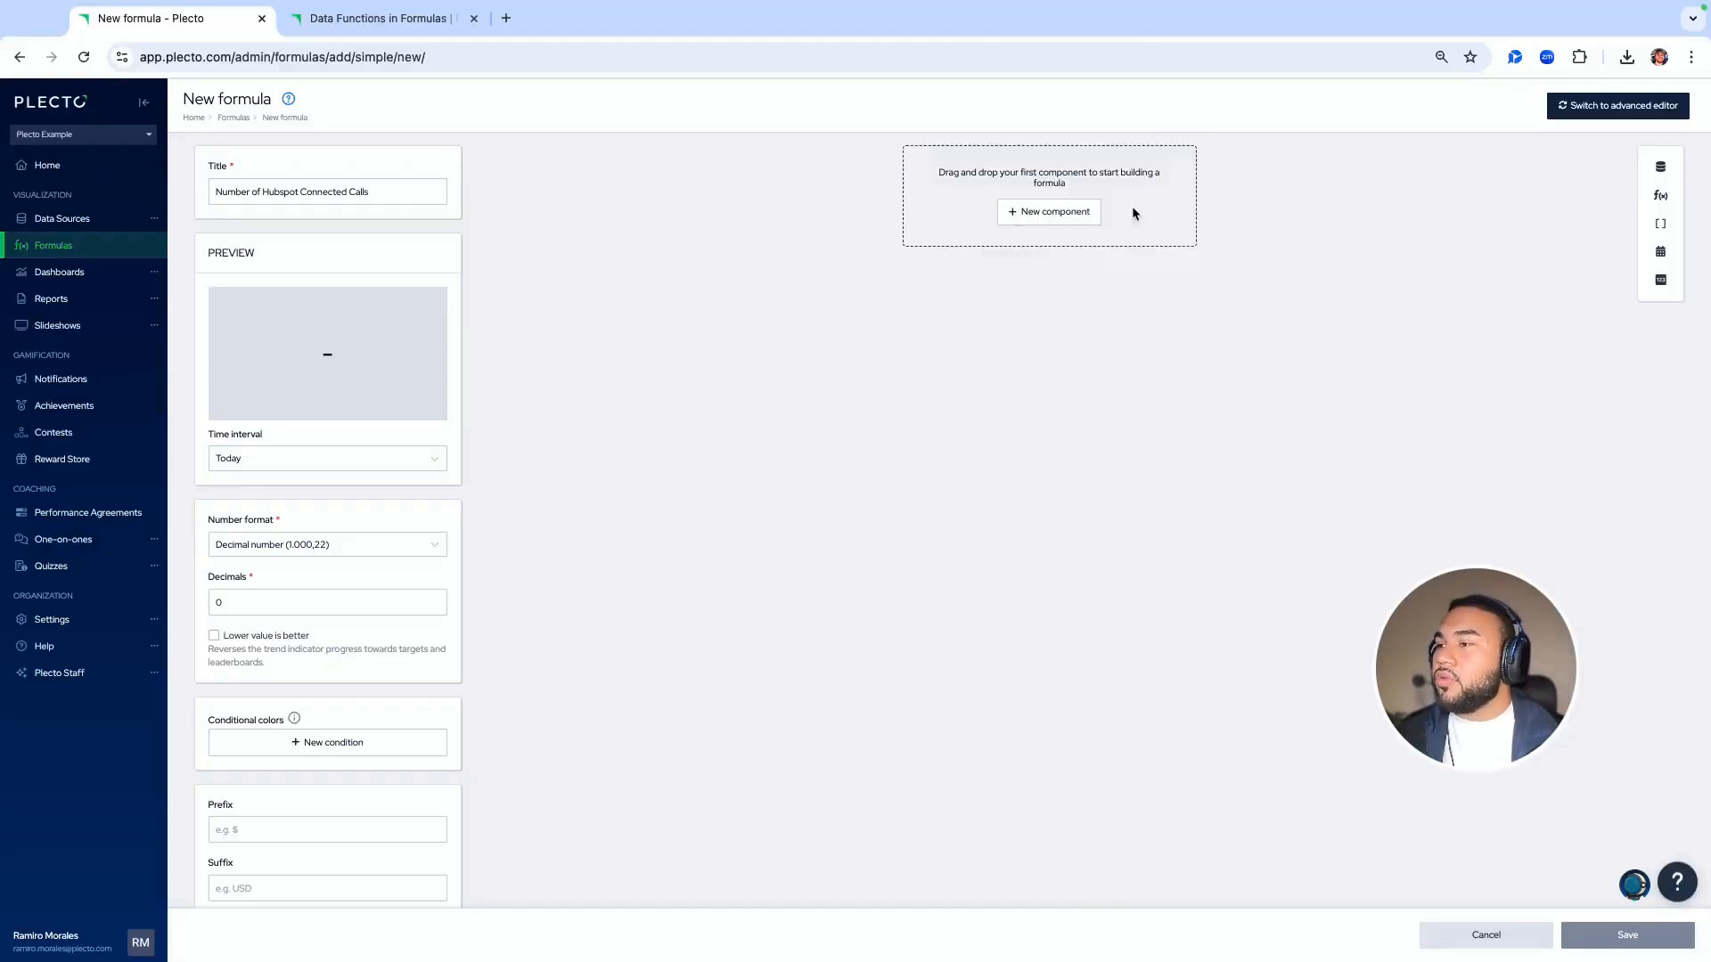
# Try a static number component of 50,000 and delete it from the formula
pyautogui.click(1051, 214)
pyautogui.click(1108, 312)
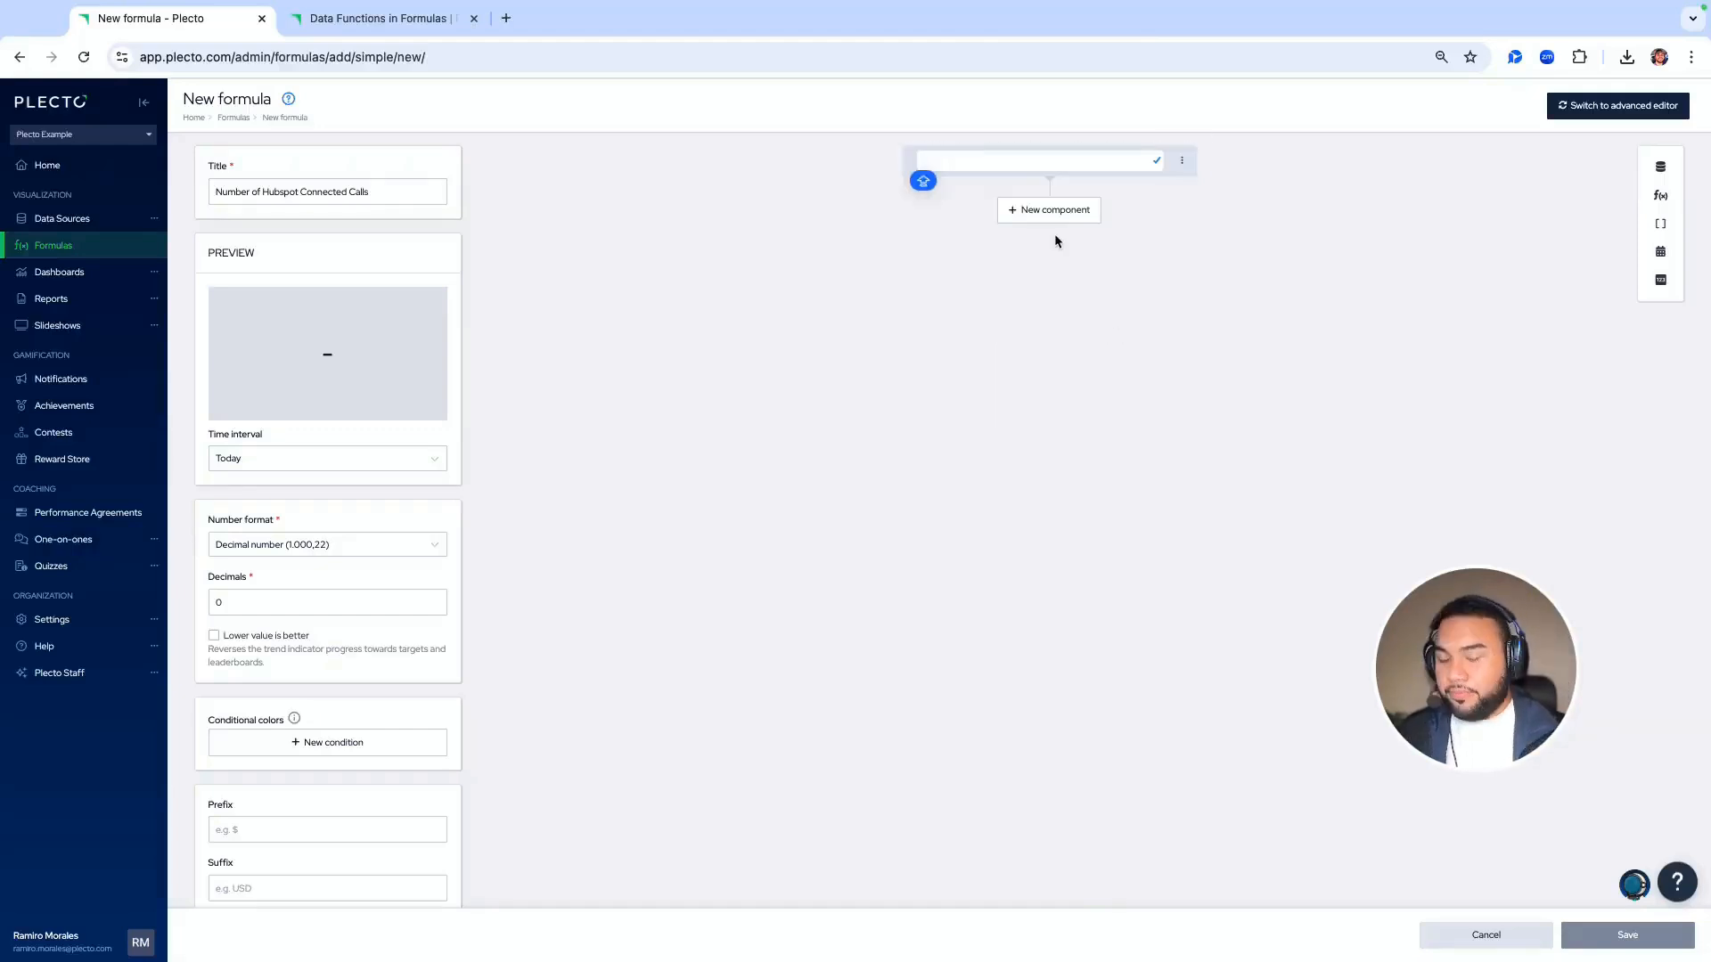
pyautogui.write('50,000')
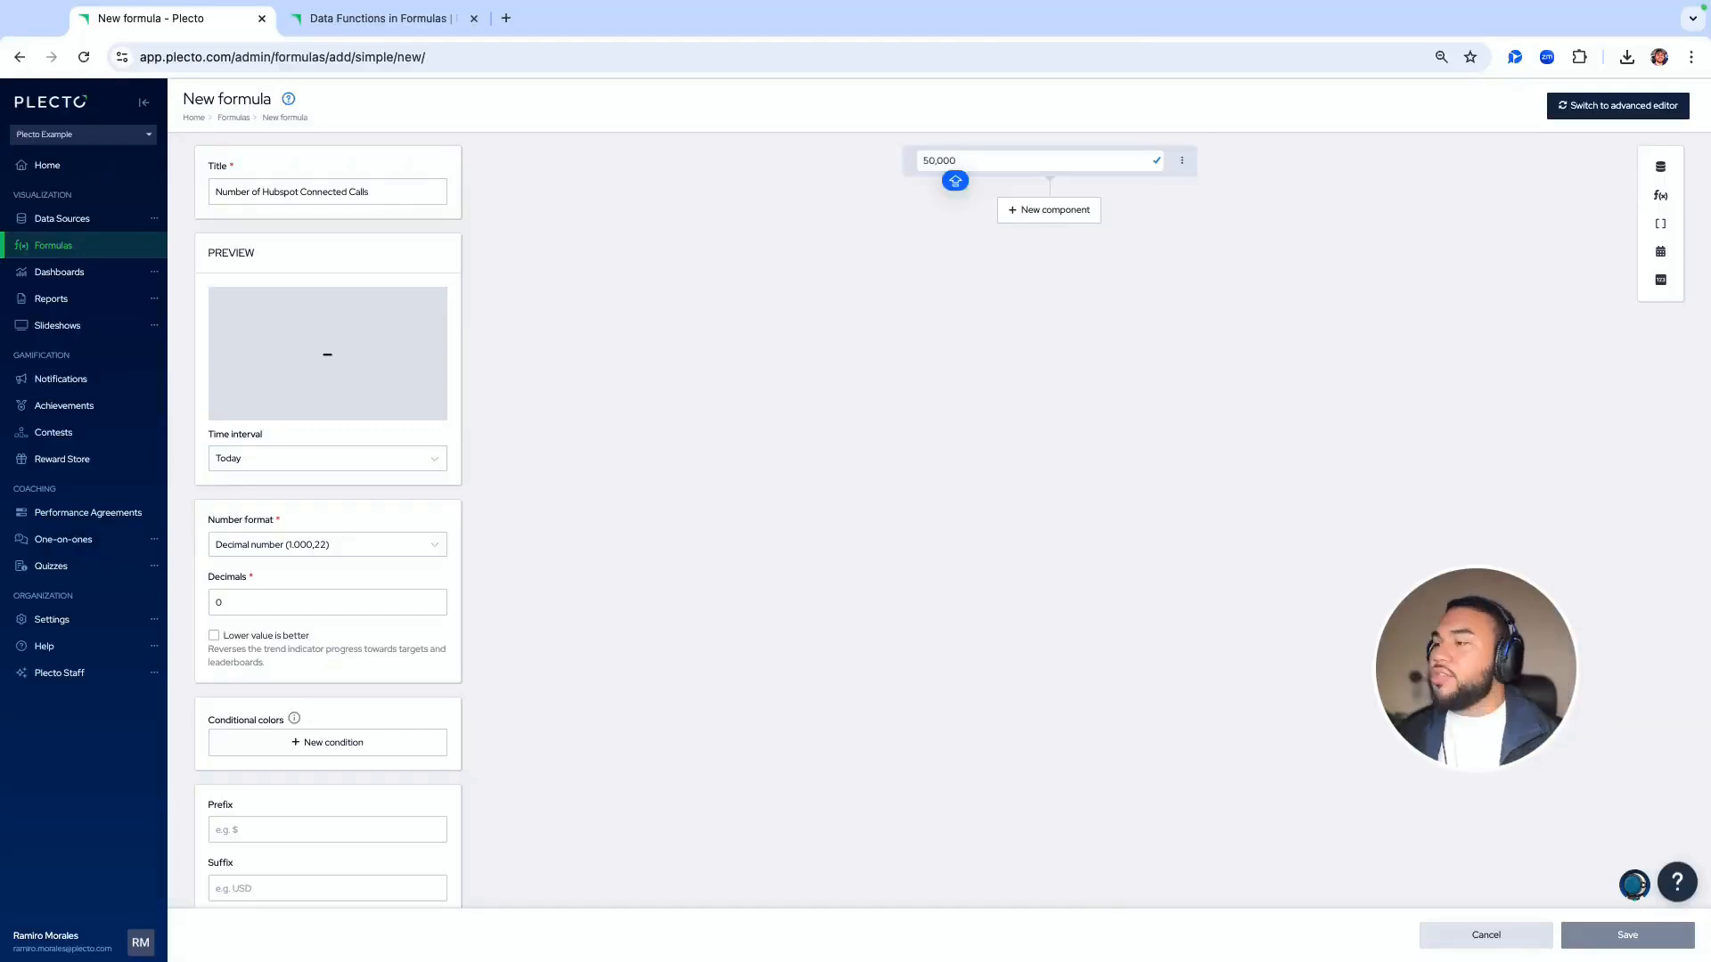
pyautogui.press('Return')
pyautogui.click(1181, 166)
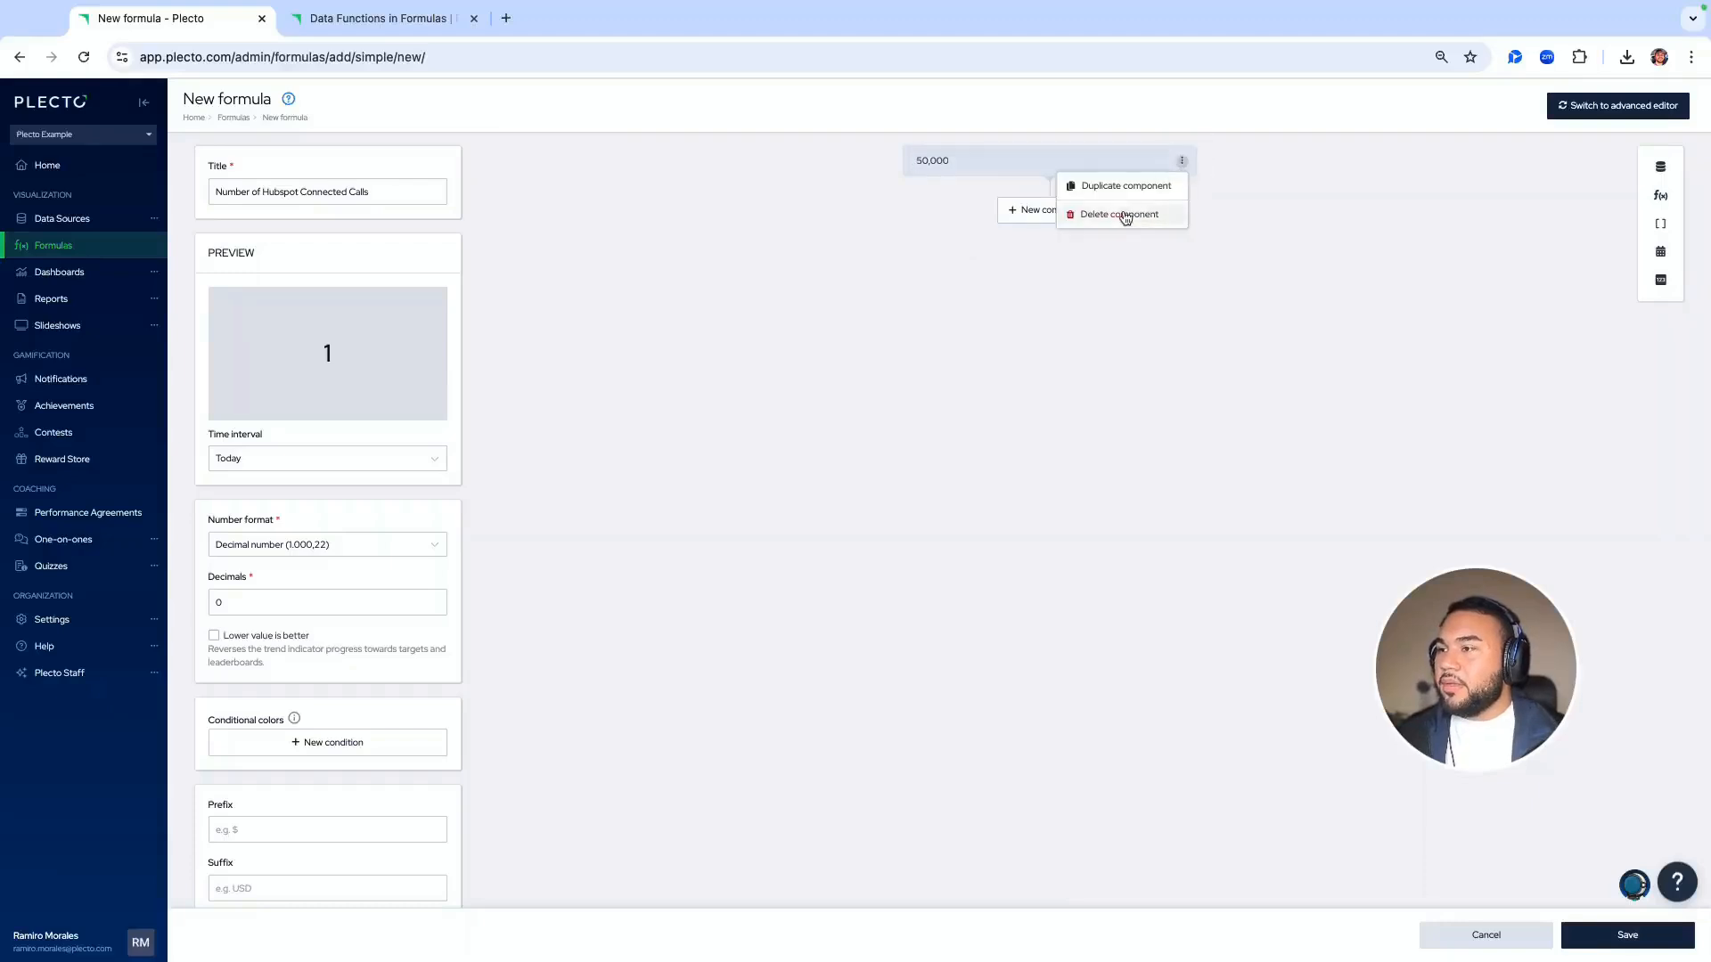
pyautogui.click(1123, 214)
# Start a date function component to review its time unit choices, and cancel it
pyautogui.click(1047, 218)
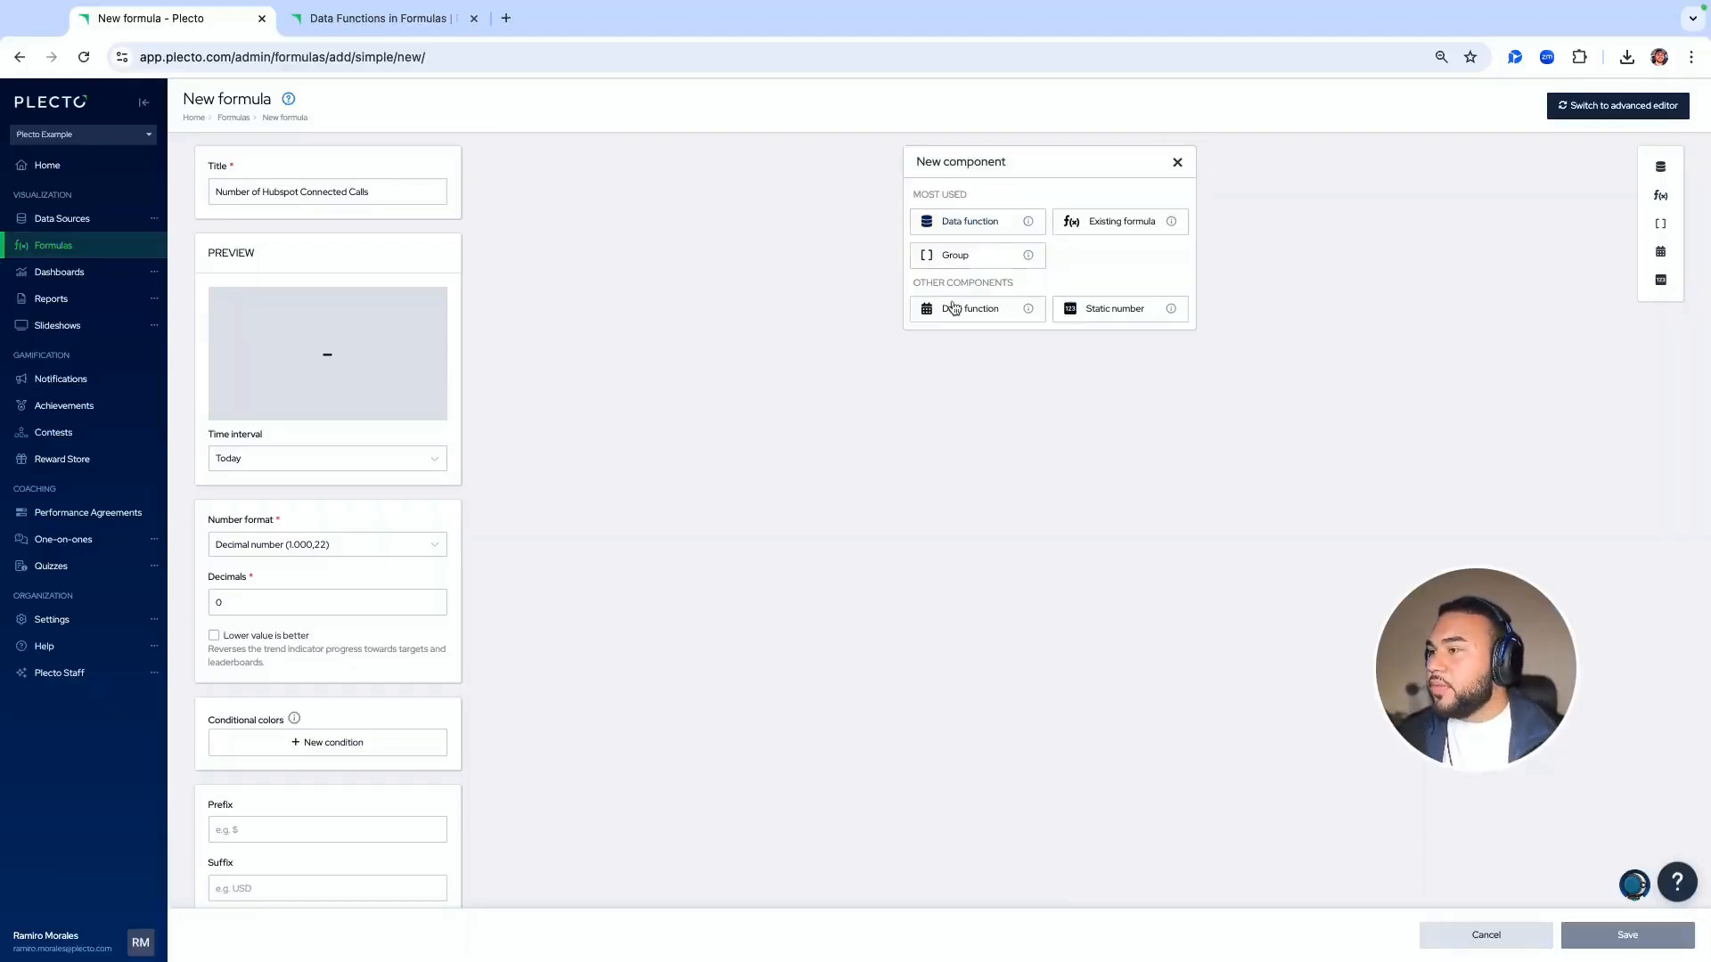
pyautogui.click(948, 309)
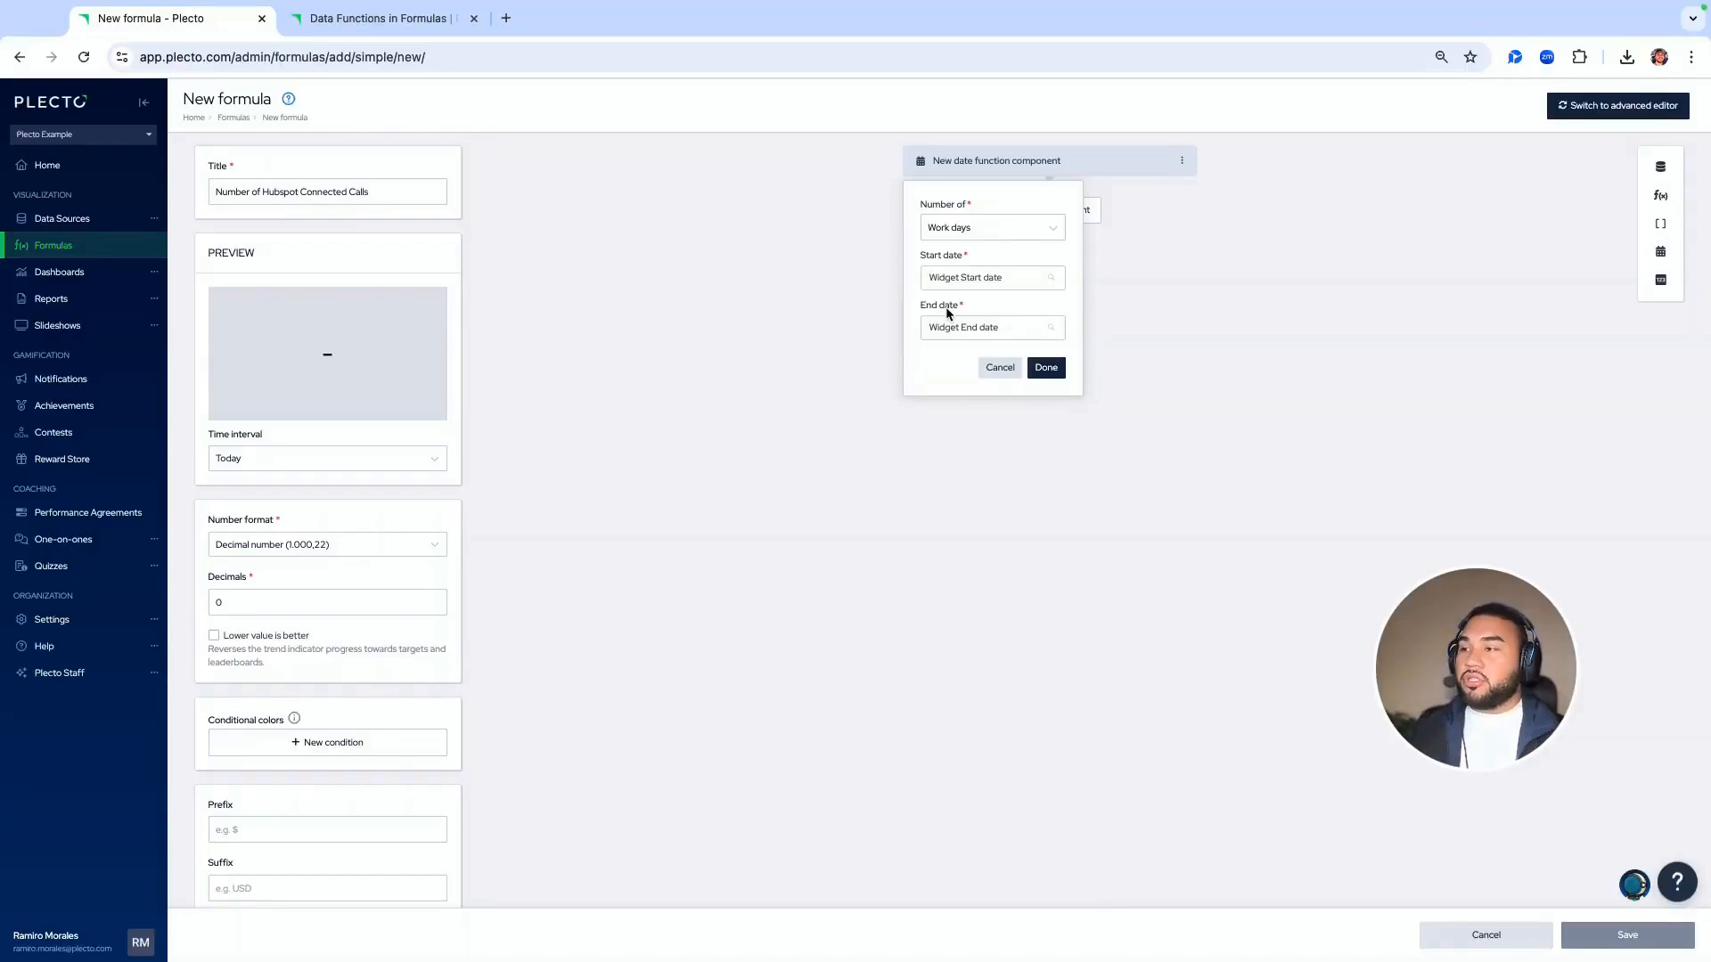
pyautogui.click(979, 236)
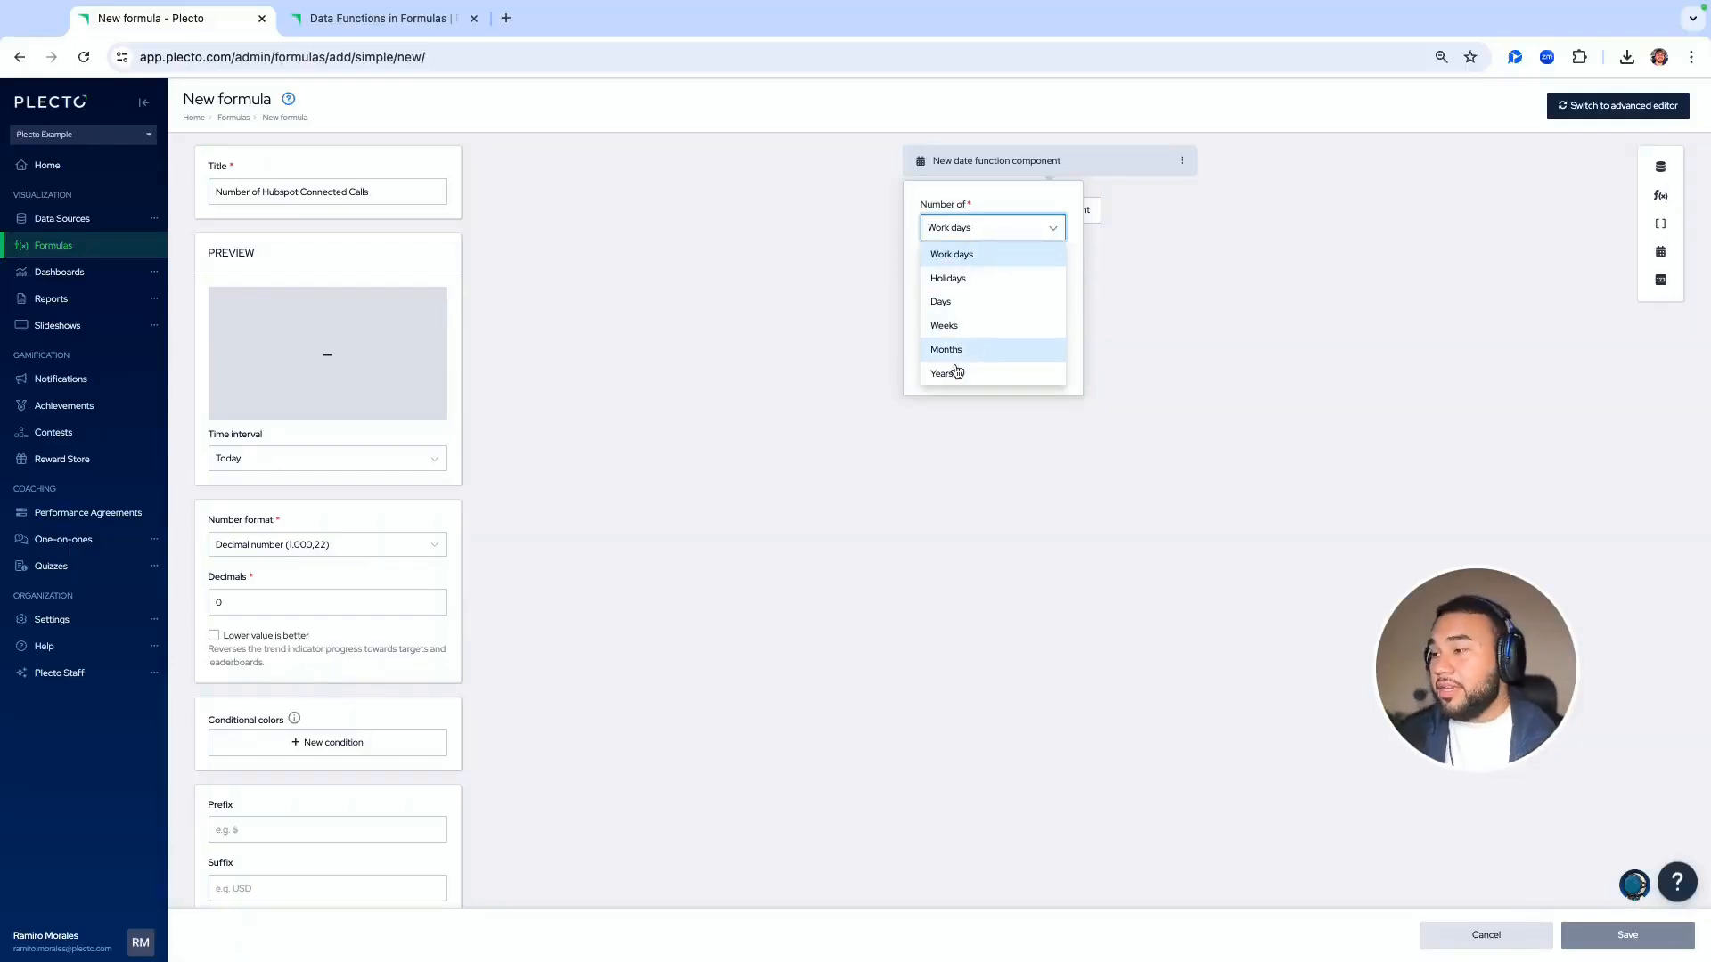
pyautogui.click(923, 377)
pyautogui.click(990, 369)
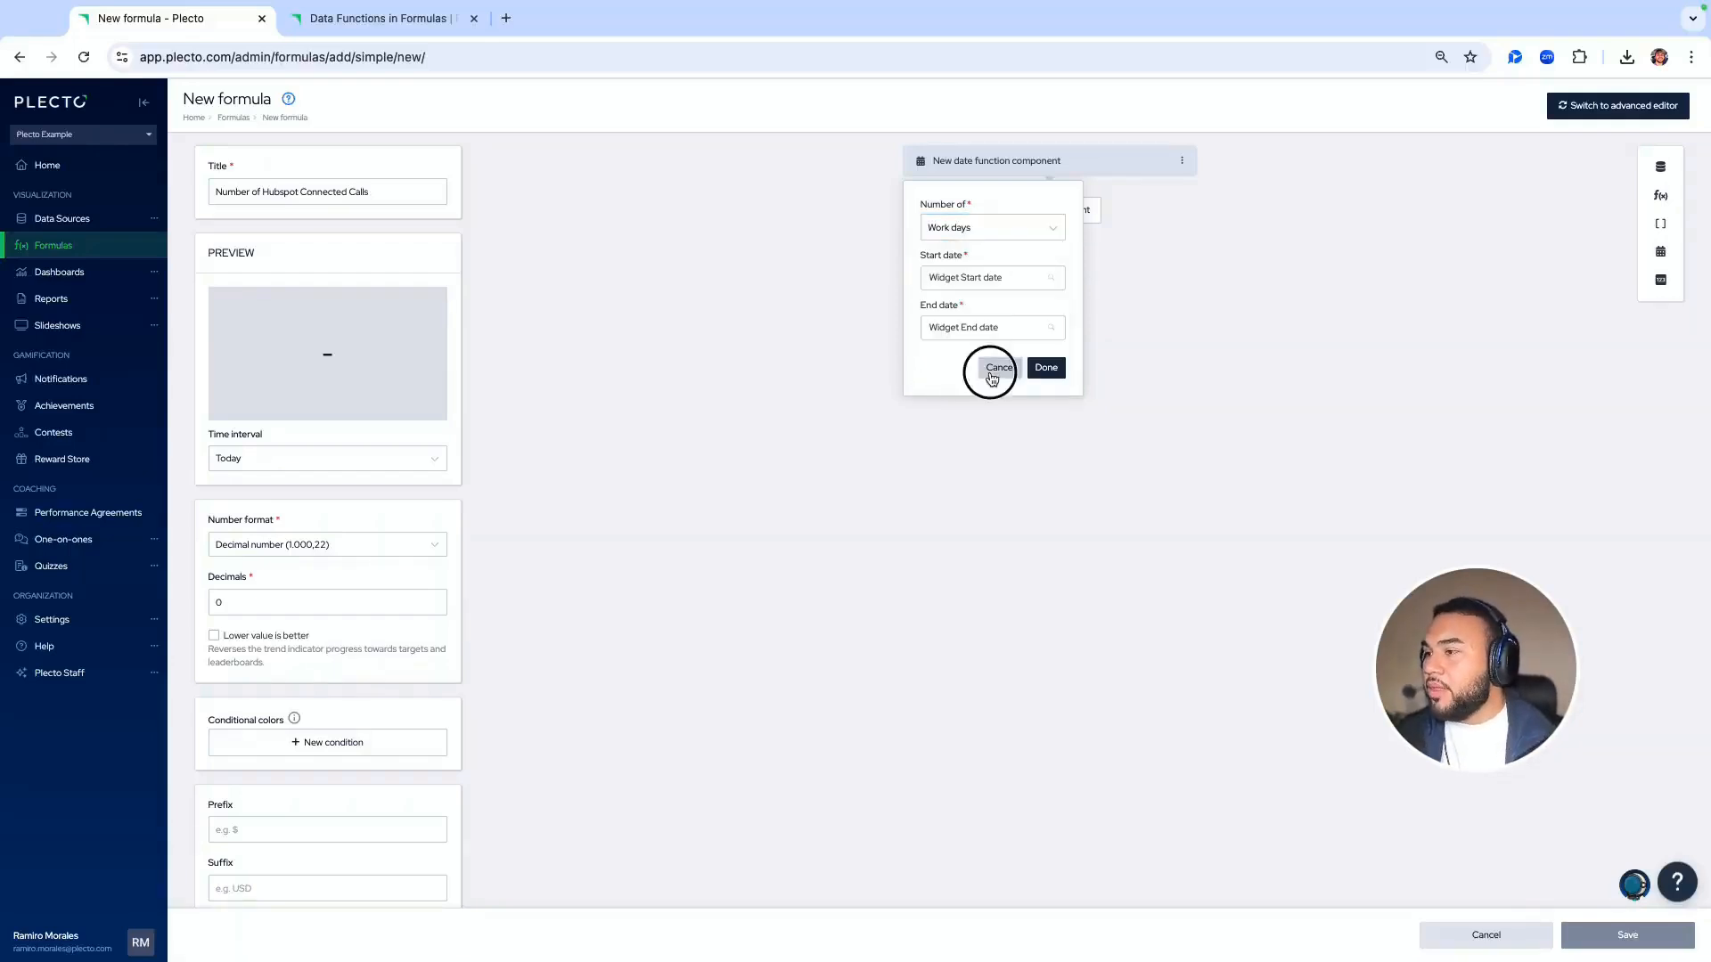
# Start a data function component and choose HubSpot Calls - TEST as its data source
pyautogui.click(1038, 227)
pyautogui.click(982, 221)
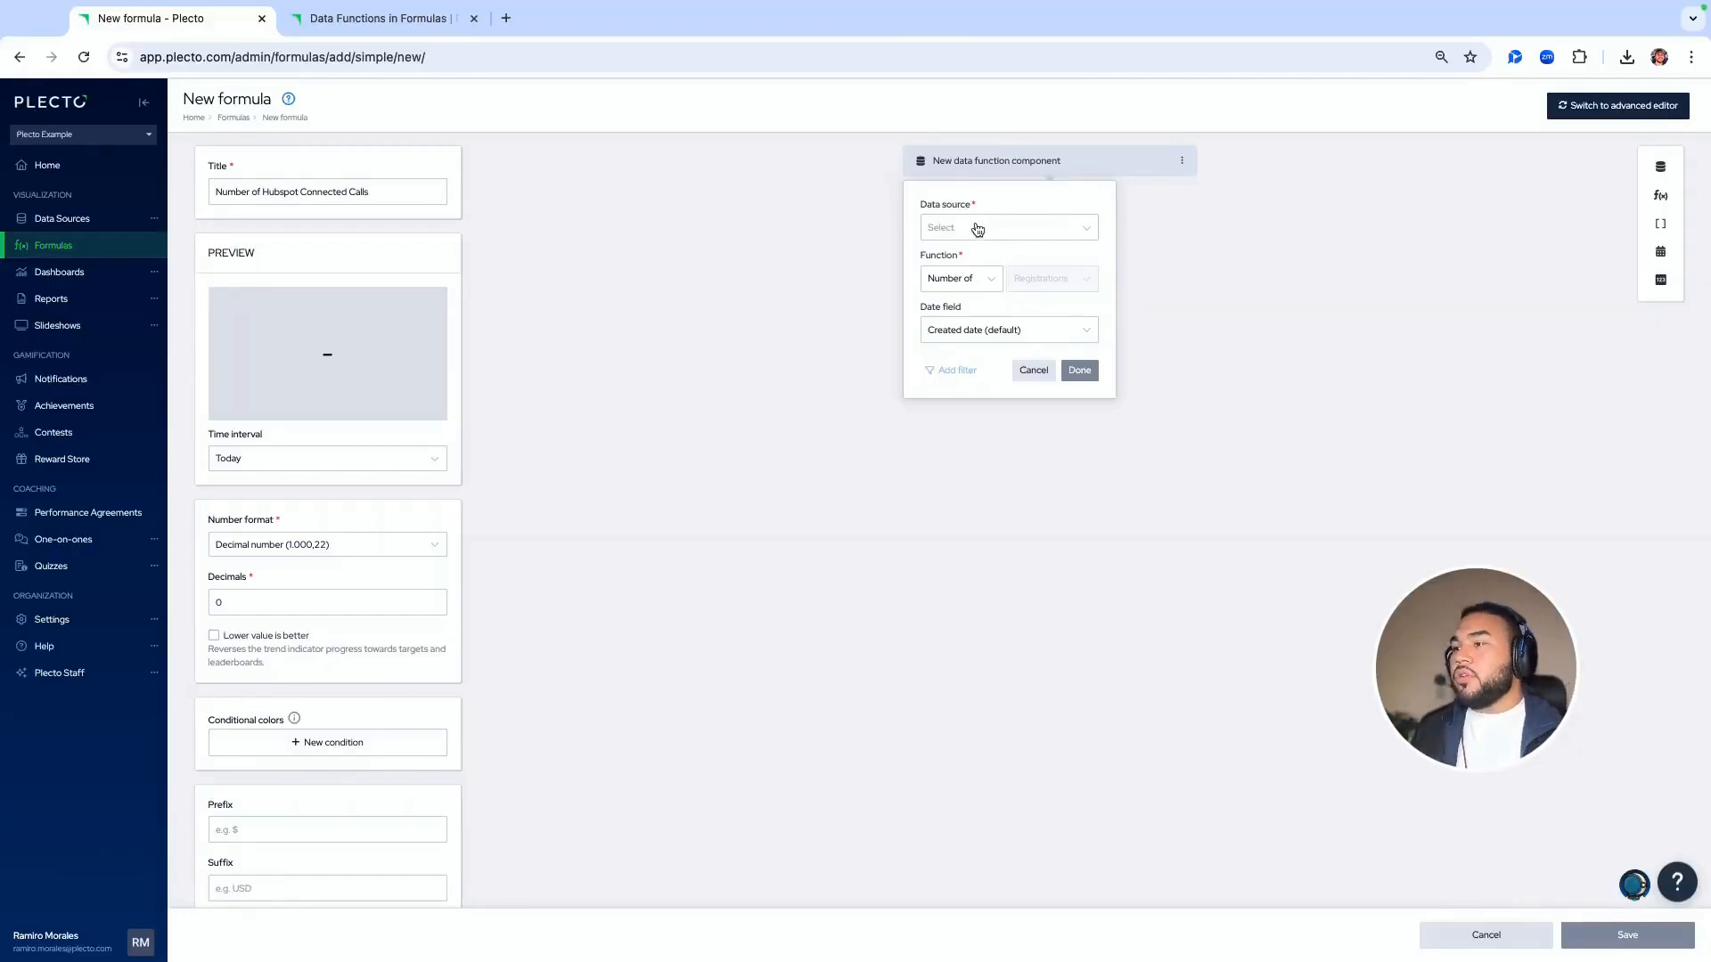
pyautogui.click(980, 225)
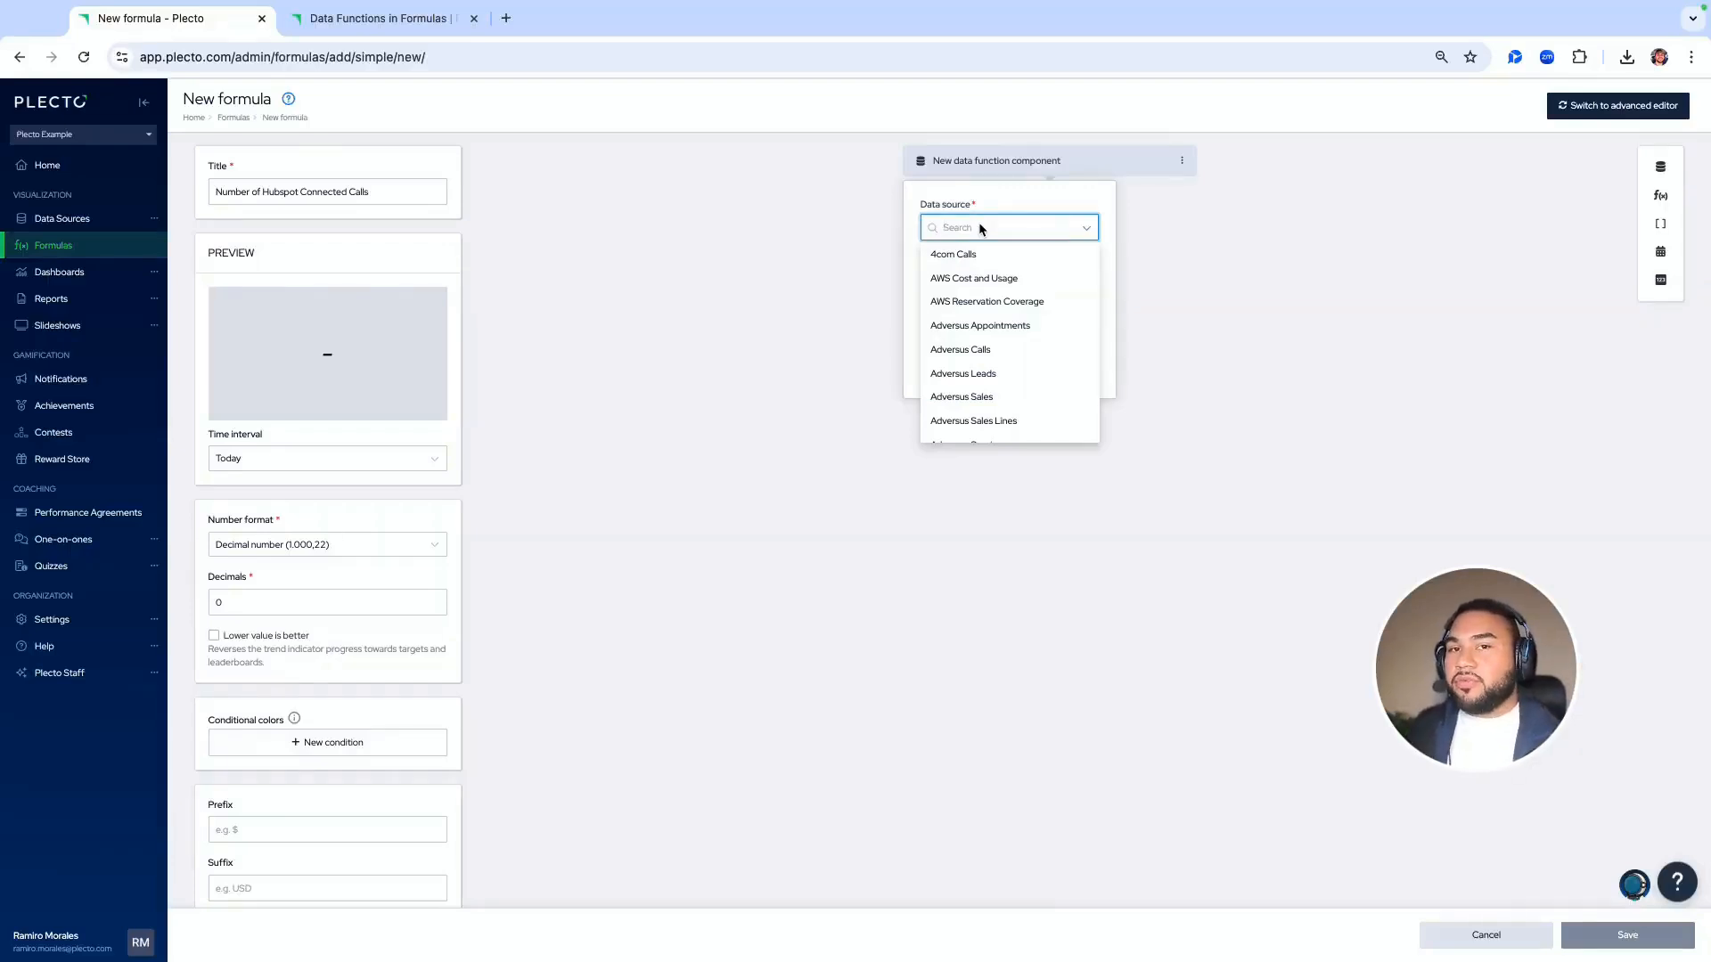
pyautogui.write('hubspot calls')
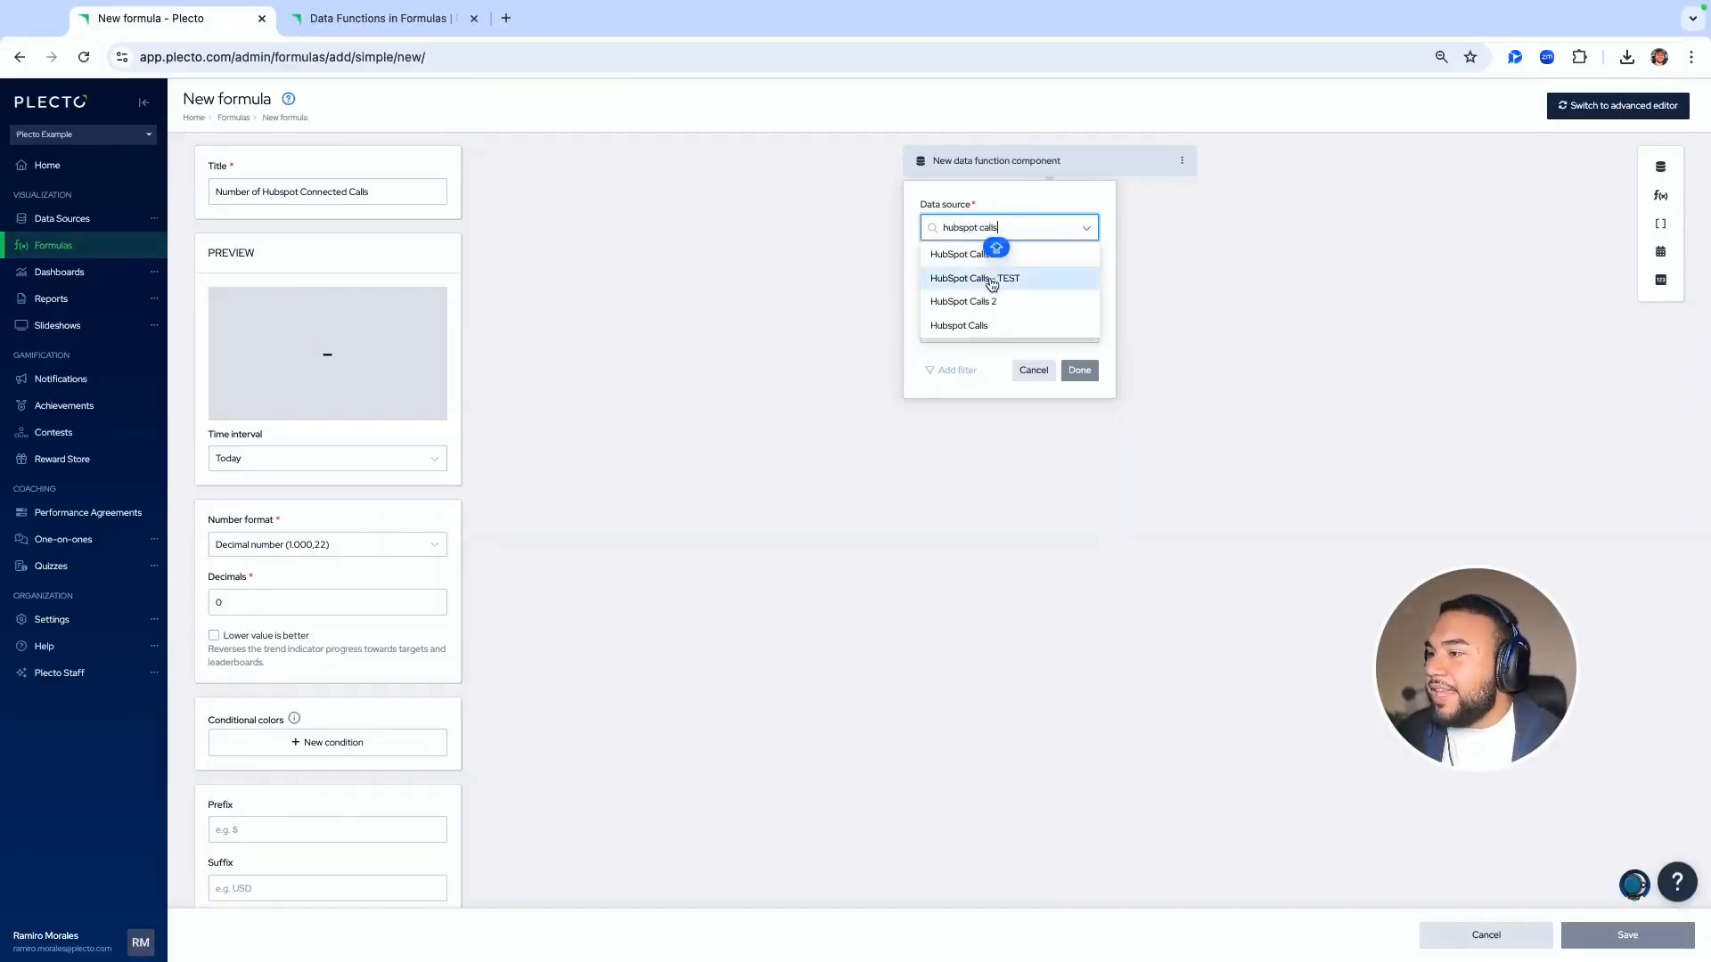
pyautogui.click(980, 278)
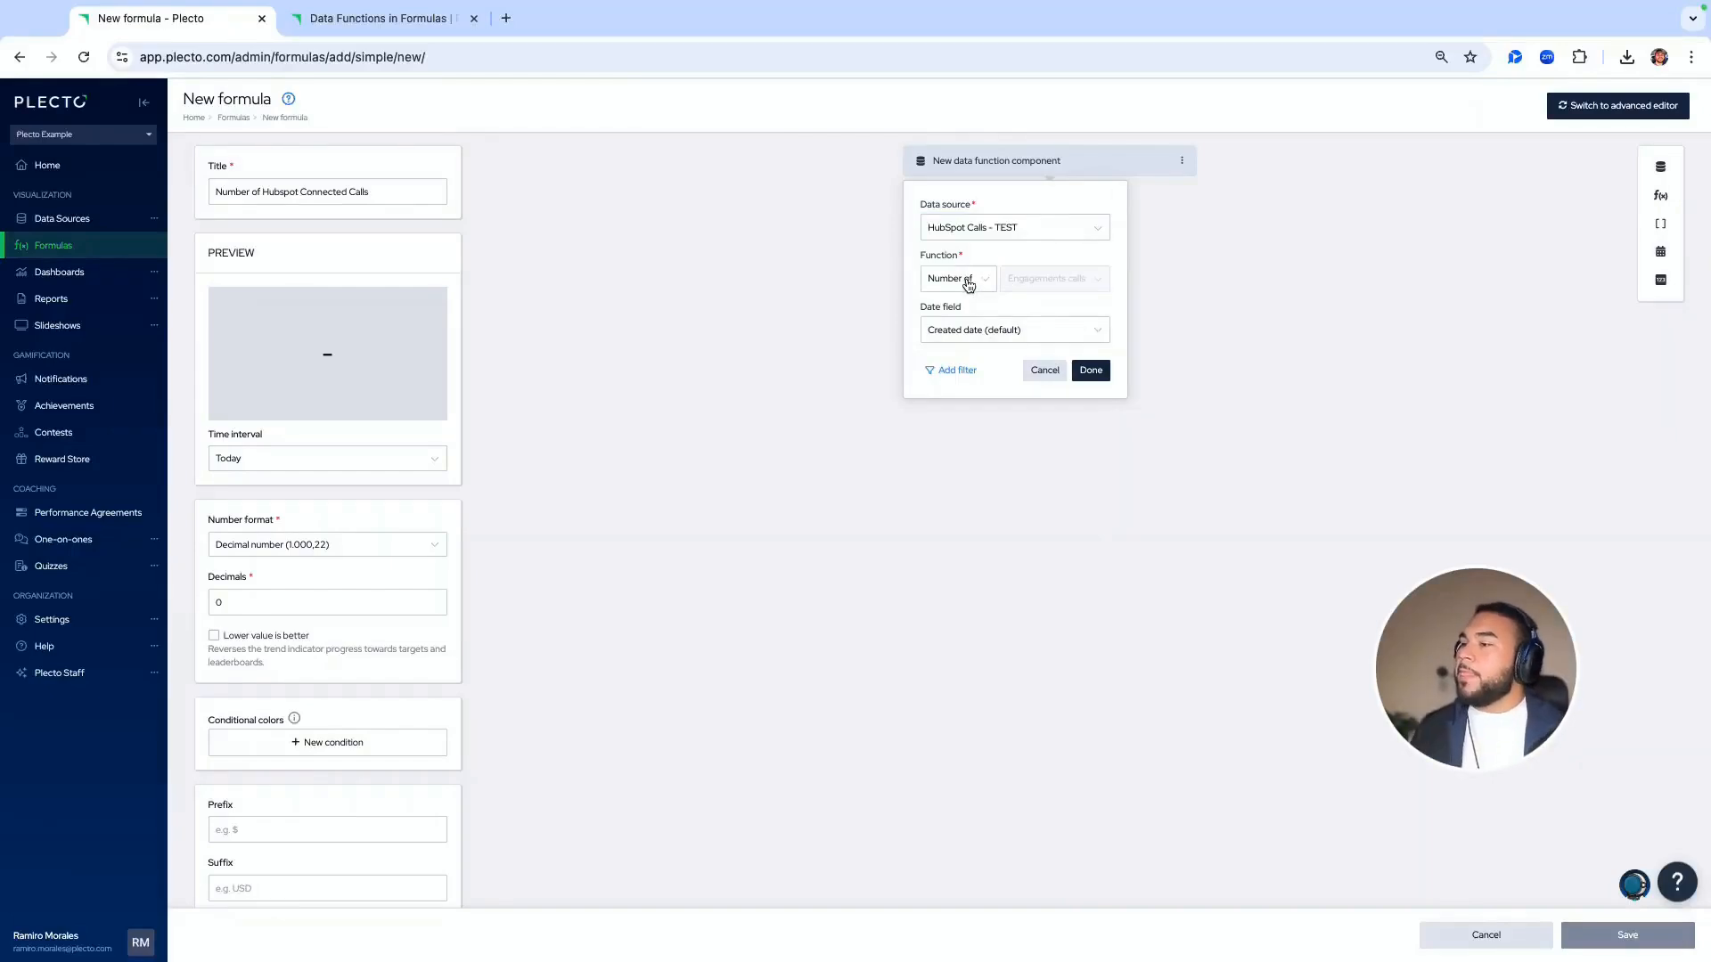
# Review the functions offered for the data component and their explanations in the Data Functions in Formulas documentation
pyautogui.click(955, 283)
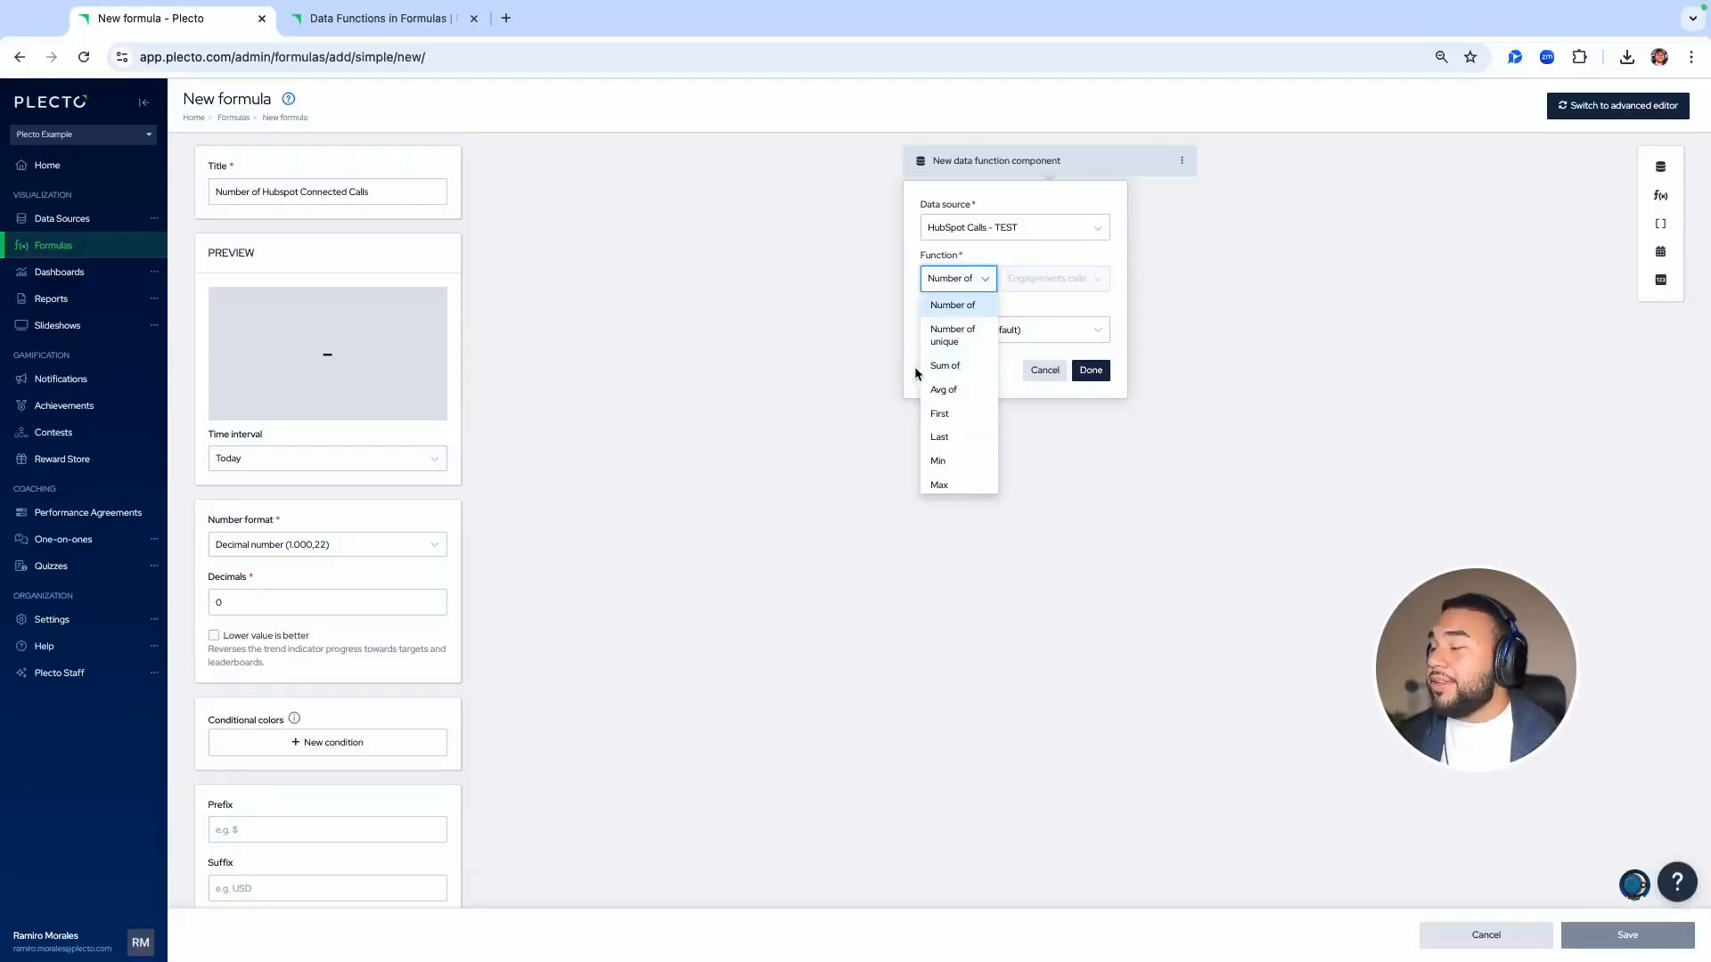
pyautogui.click(353, 32)
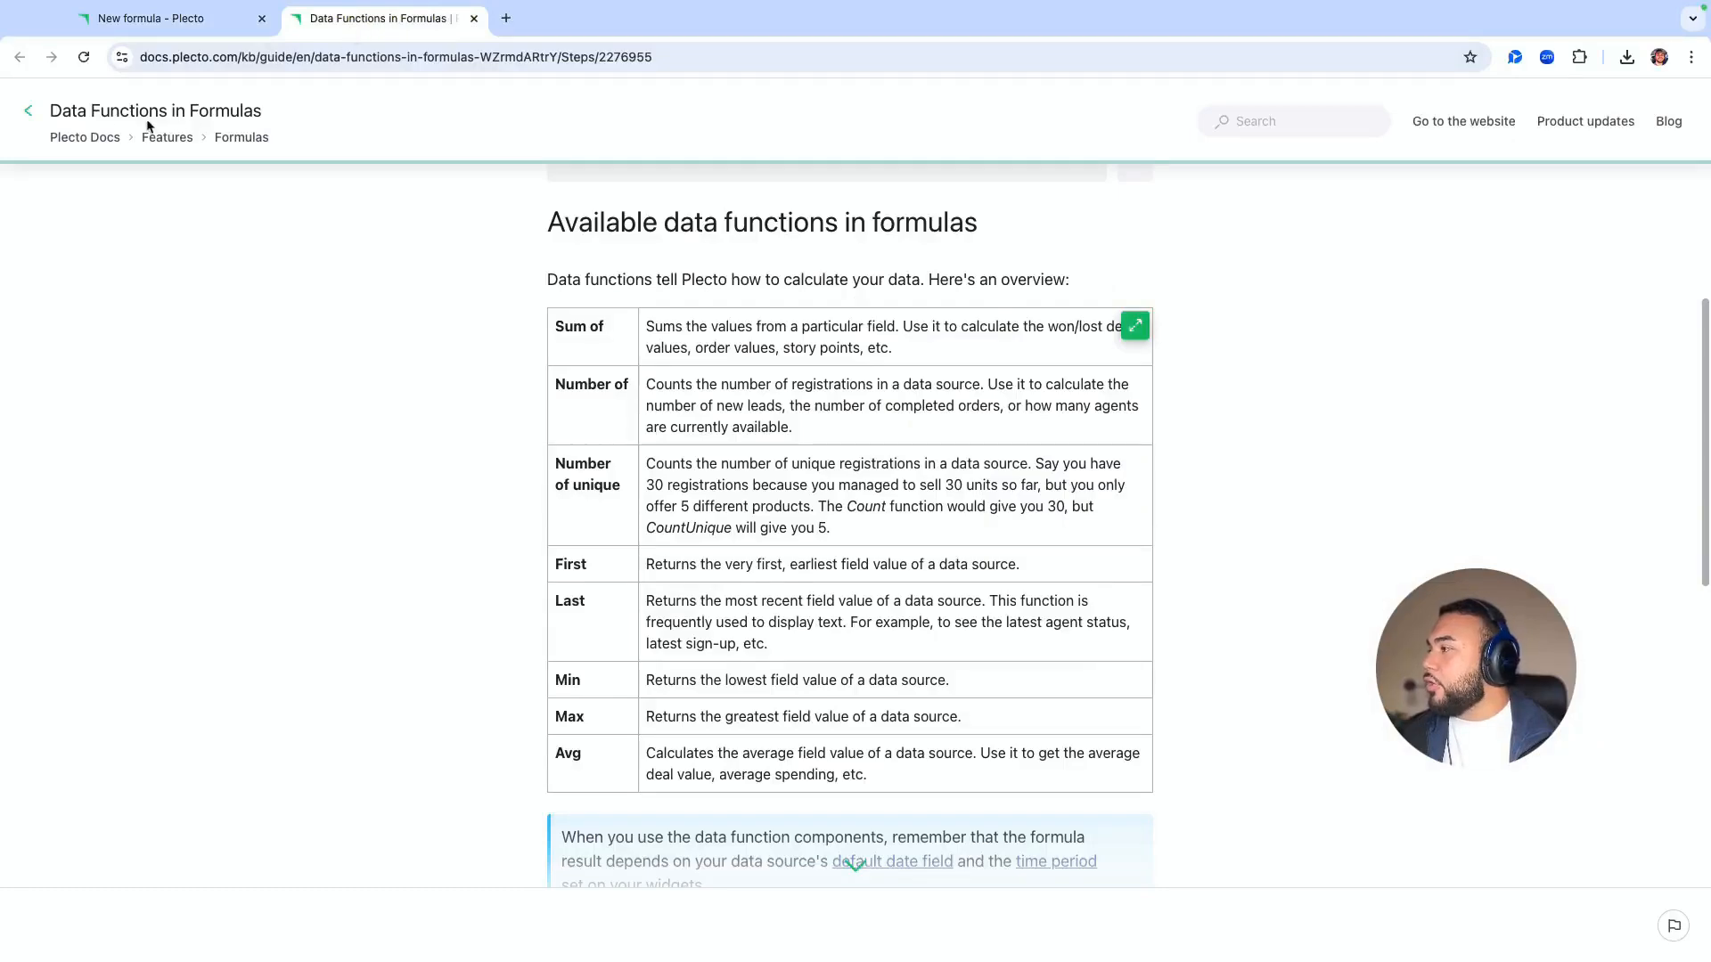
pyautogui.scroll(-1, 686, 442)
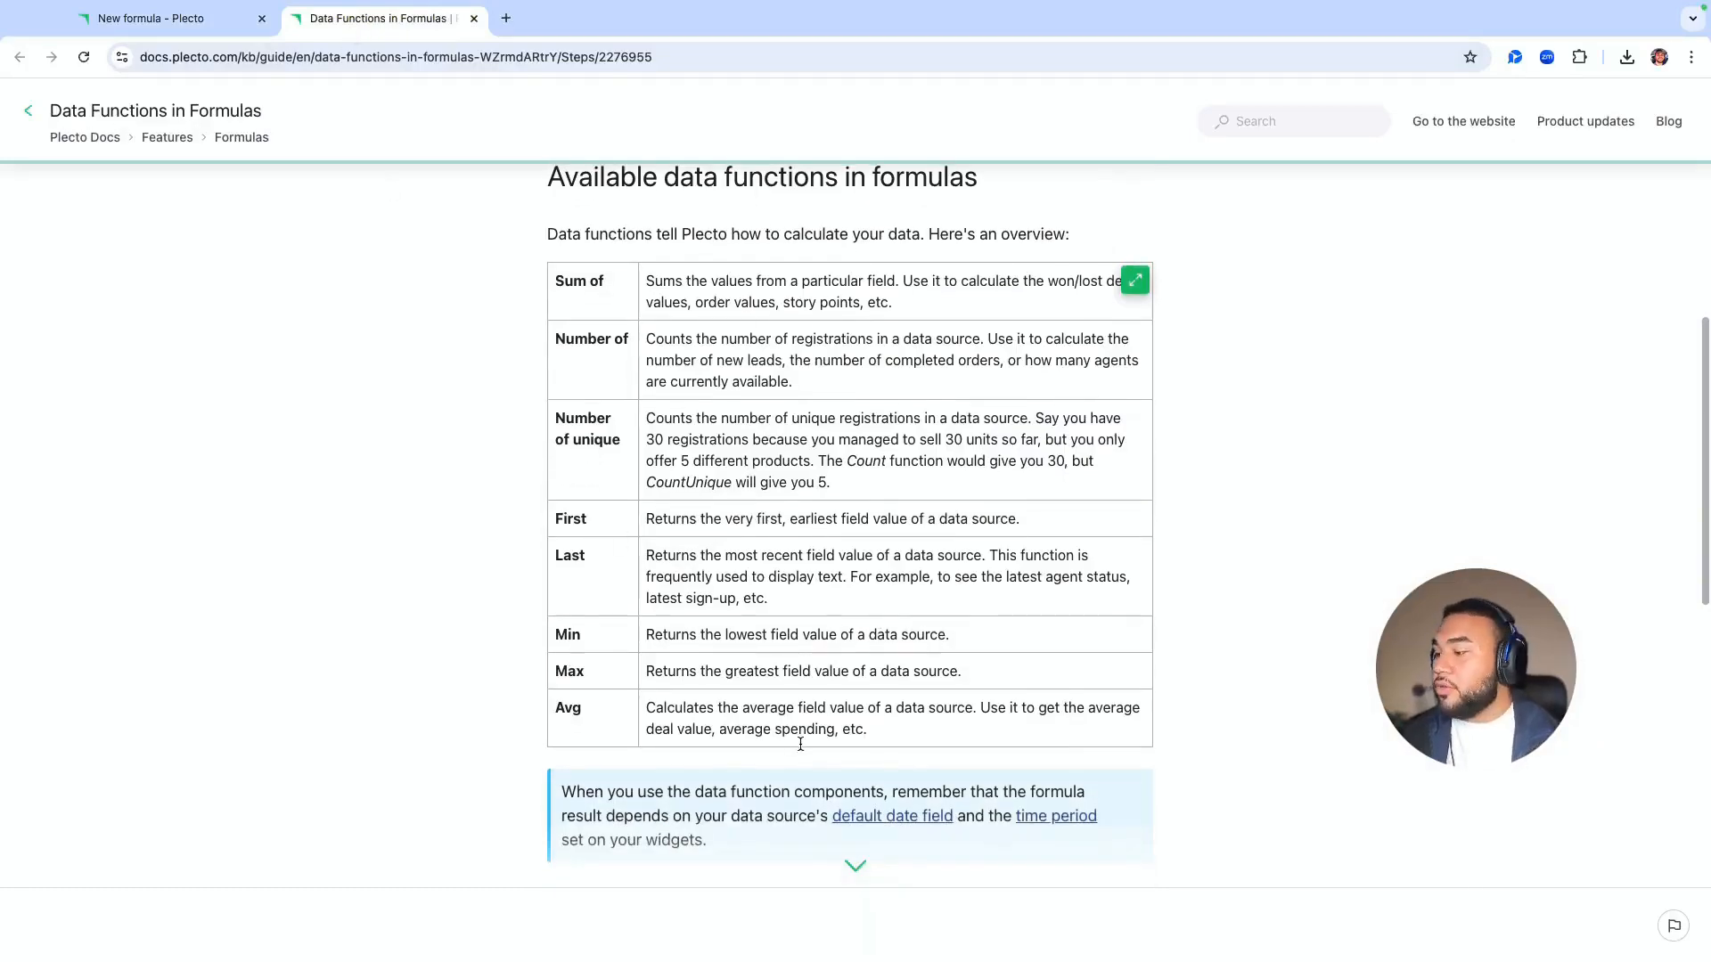
pyautogui.scroll(-5, 800, 744)
pyautogui.scroll(5, 798, 745)
pyautogui.click(199, 25)
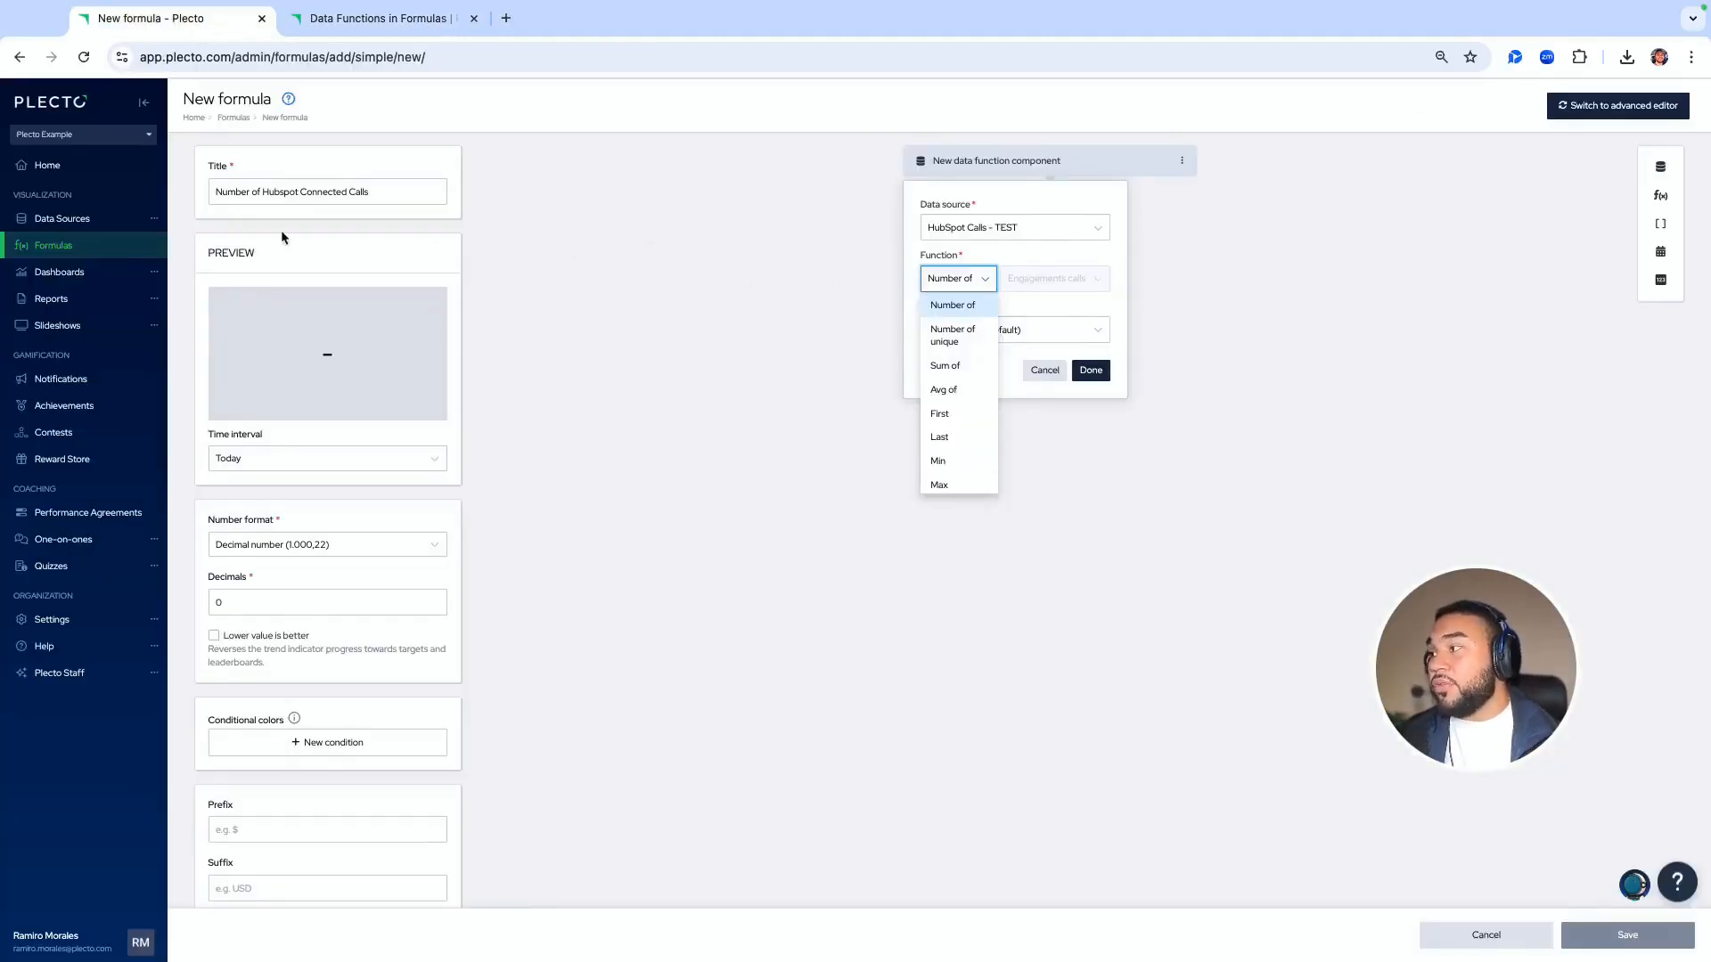
pyautogui.click(982, 188)
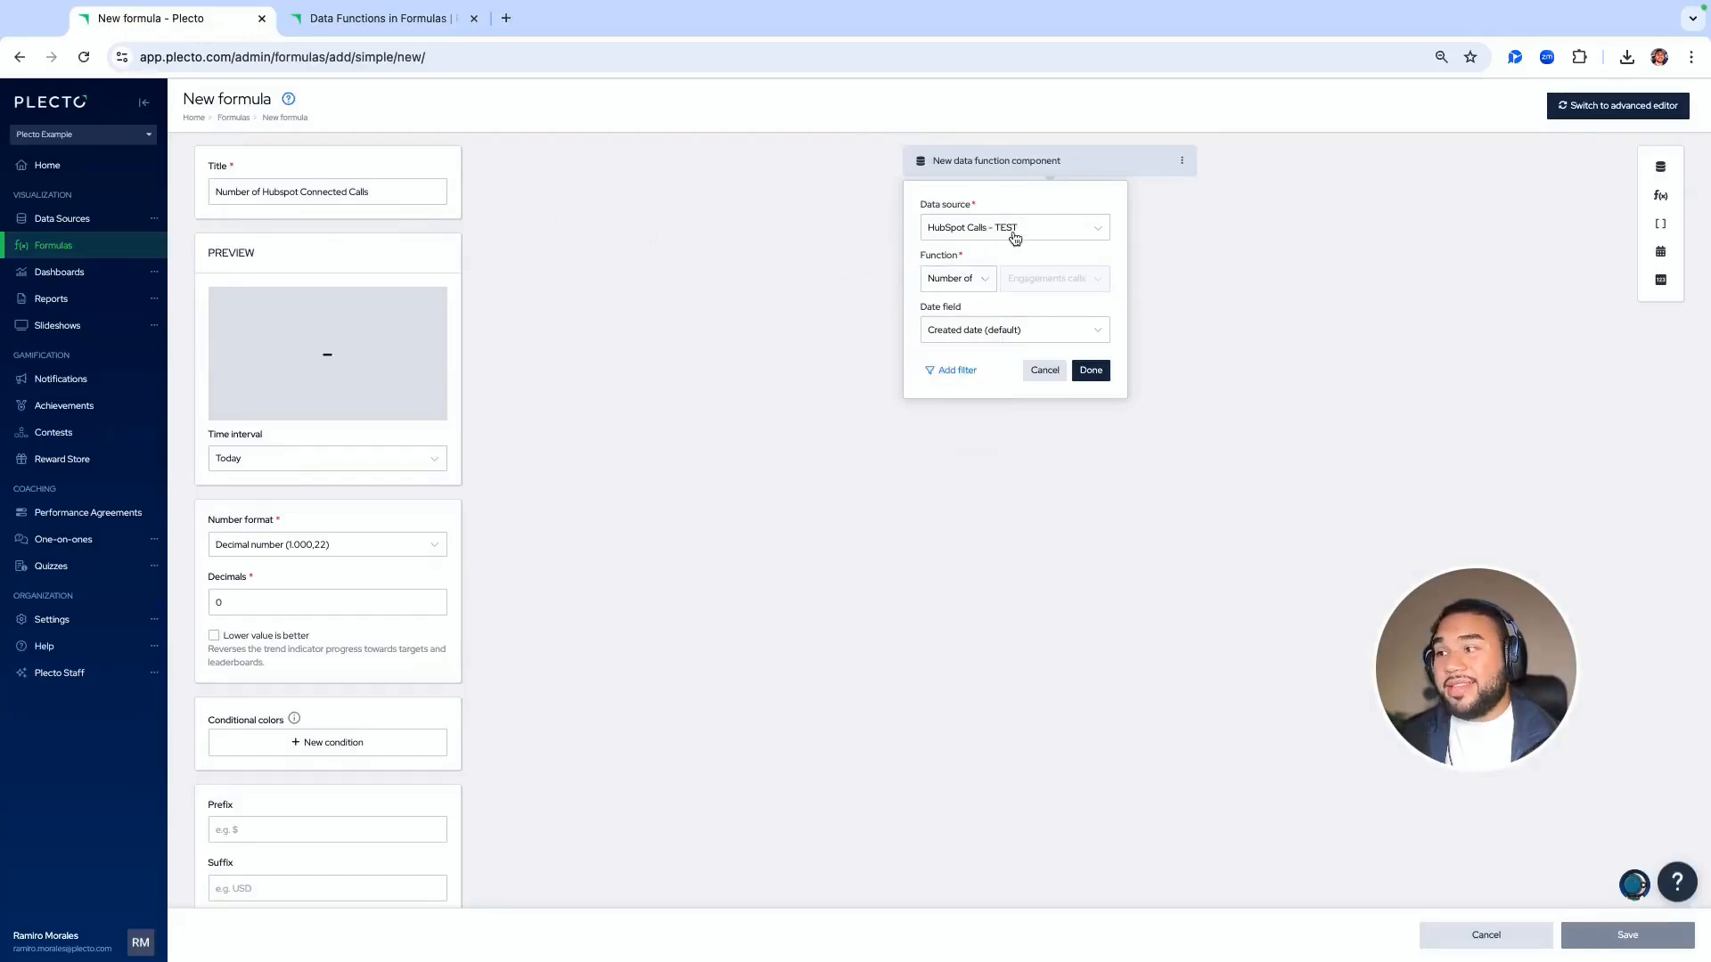
# Review the function and date field choices, and complete the HubSpot Calls - TEST component with Number of and Created date (default)
pyautogui.click(956, 285)
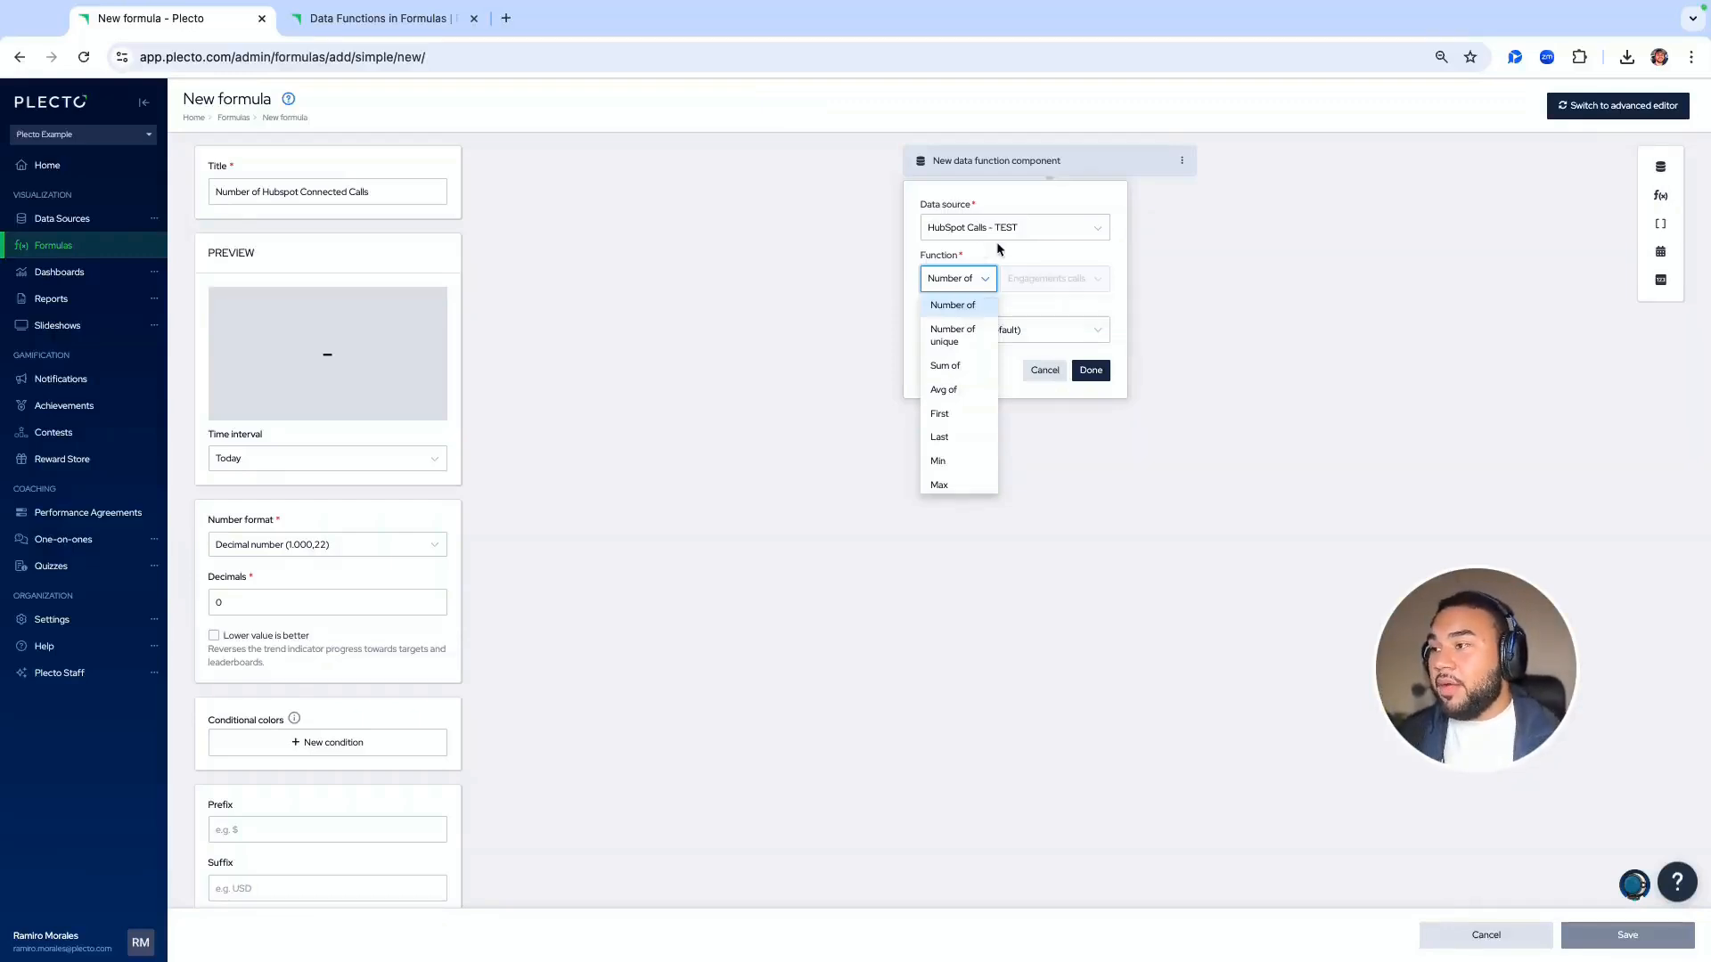
pyautogui.click(1032, 278)
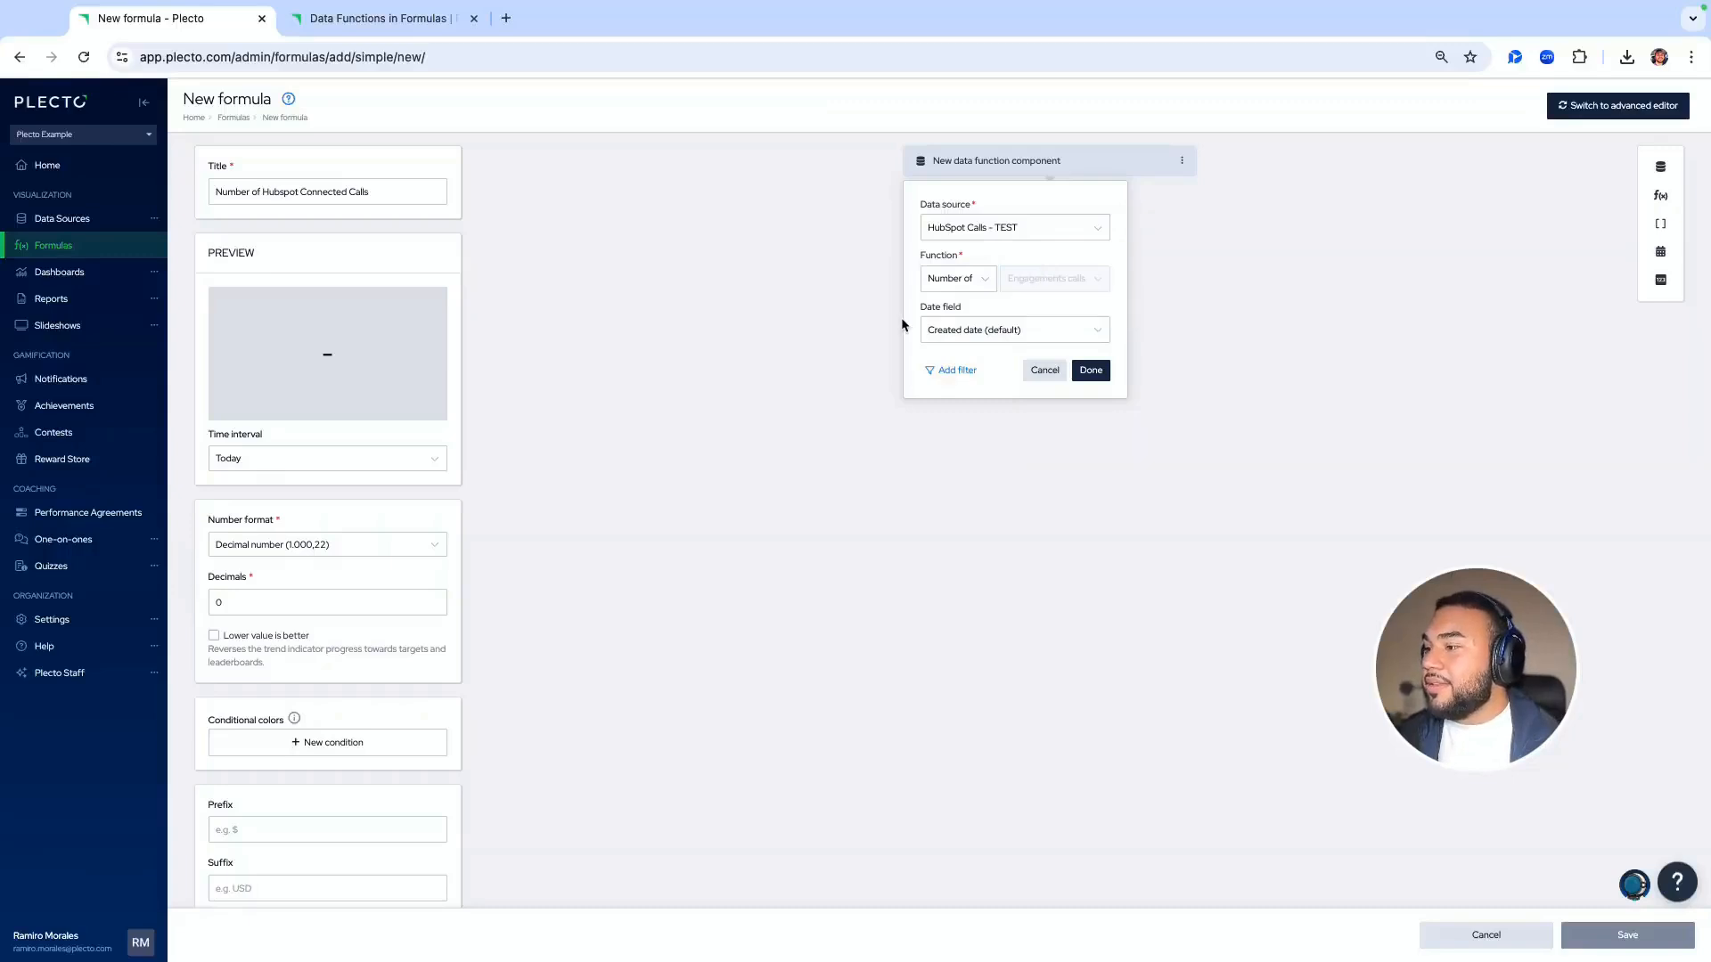
pyautogui.click(972, 334)
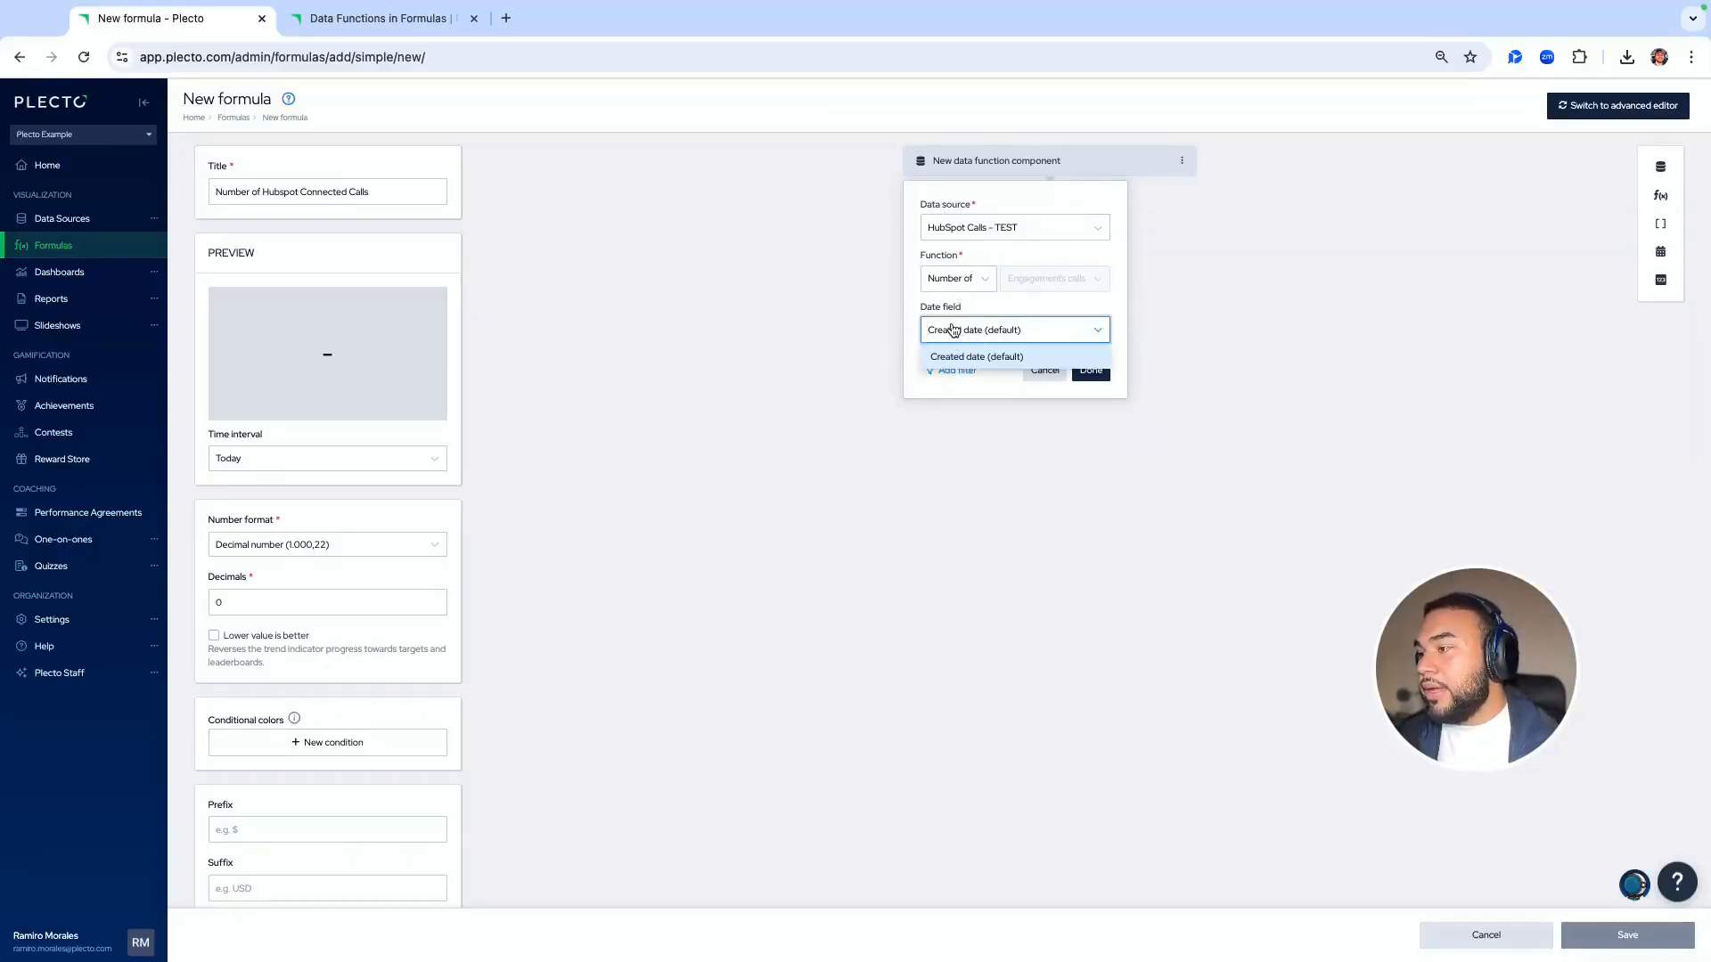
pyautogui.click(999, 318)
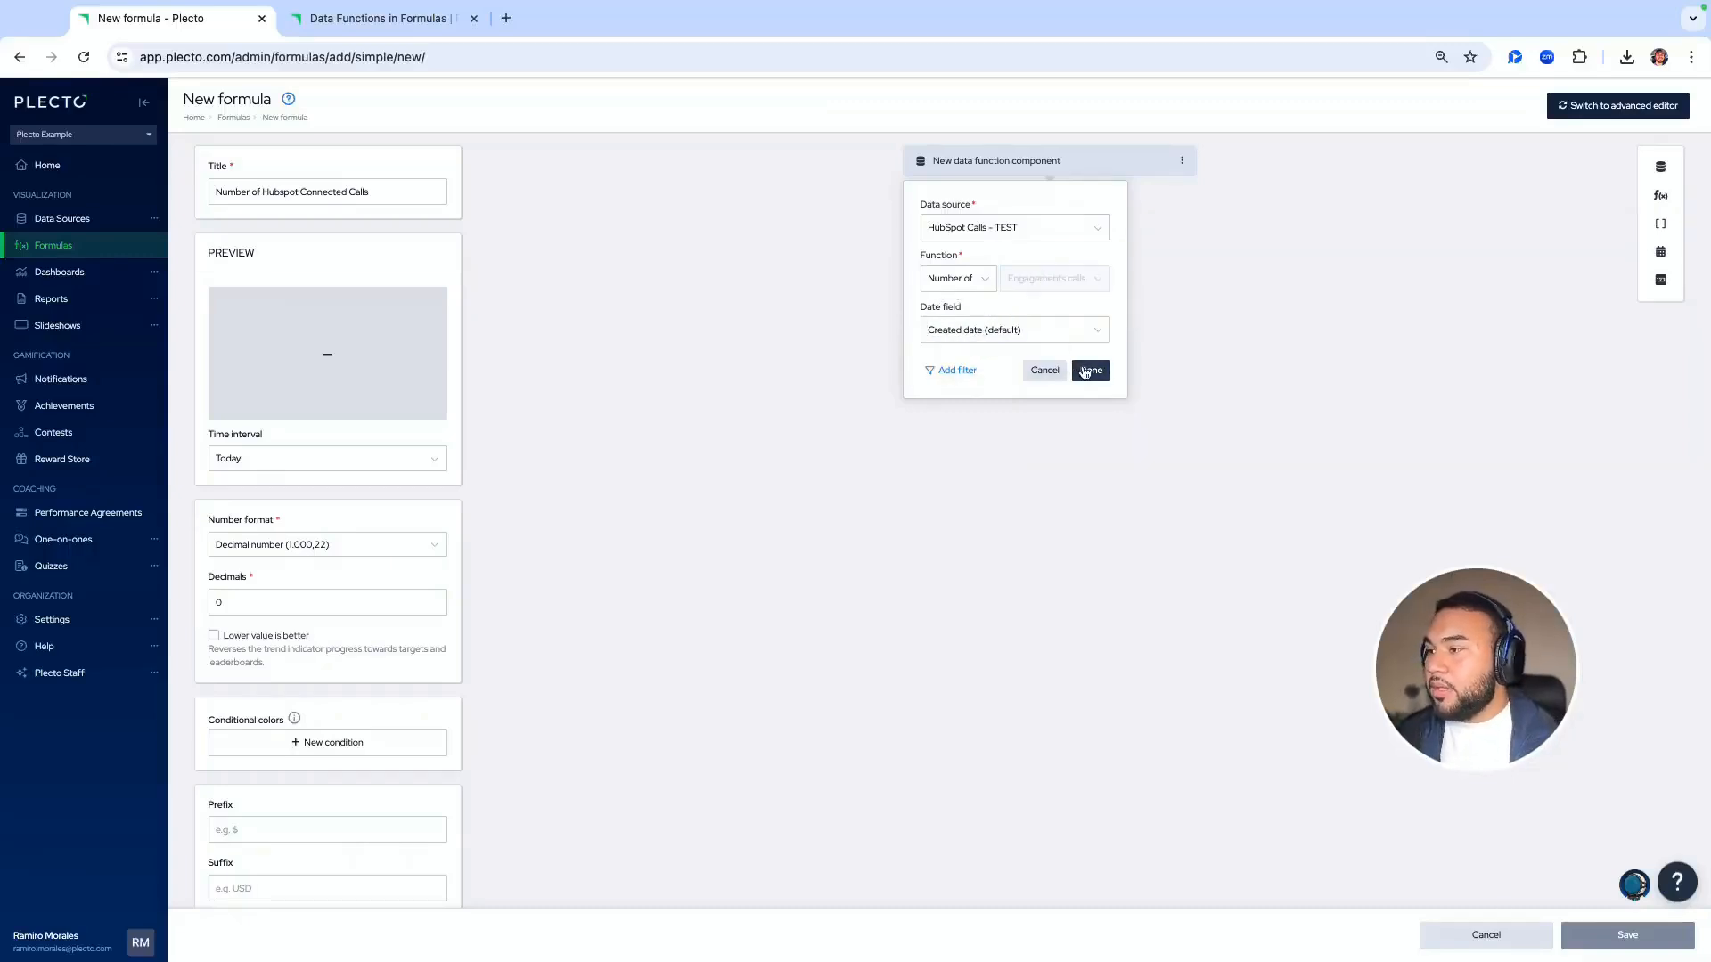
pyautogui.click(1089, 369)
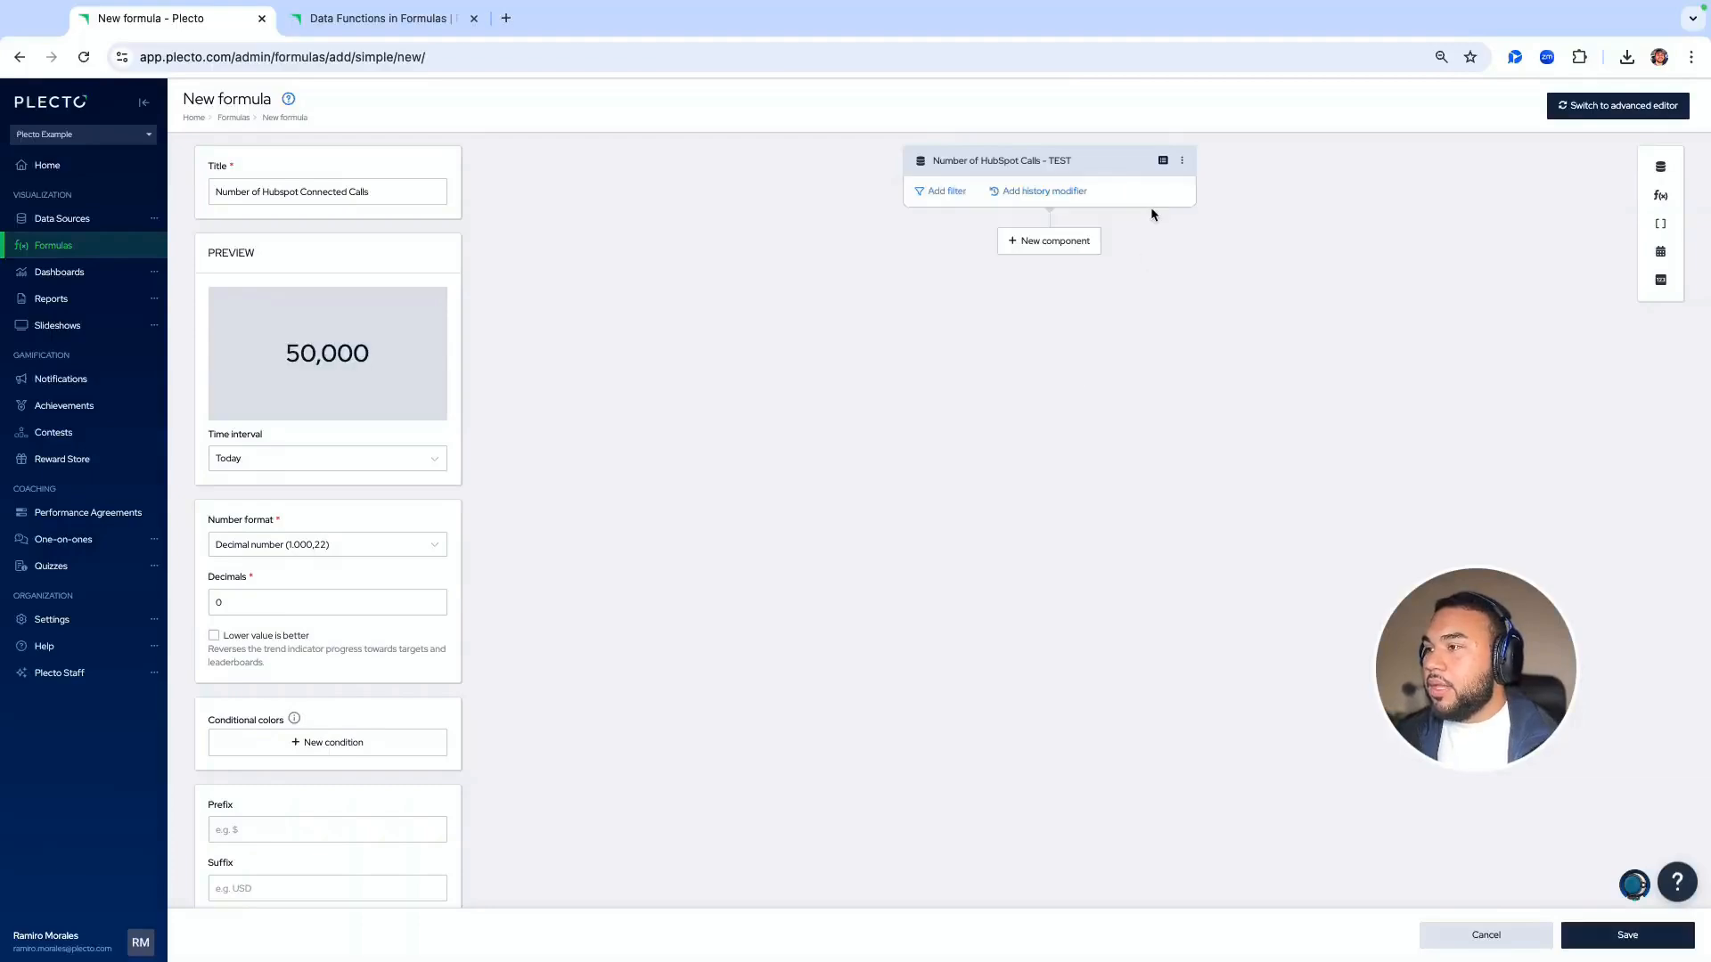
# View the component's registrations with the Status, Created date, Callee object type, Call direction, Type and From number fields shown
pyautogui.click(1164, 163)
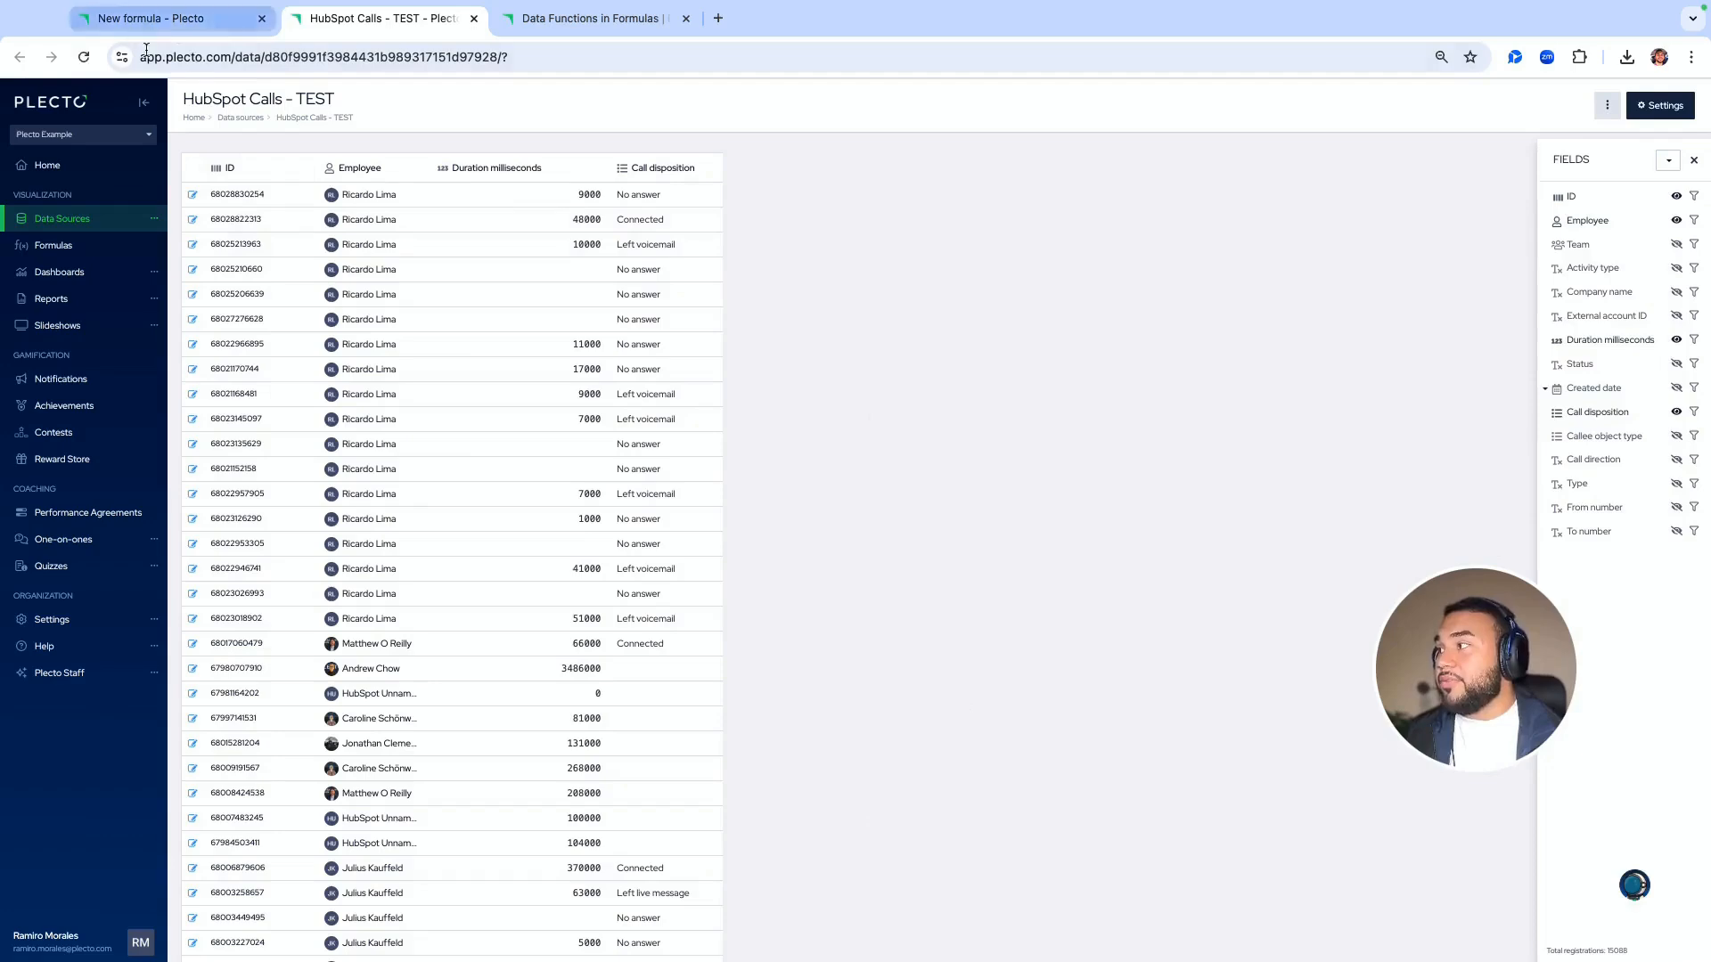
pyautogui.click(1676, 363)
pyautogui.click(1676, 388)
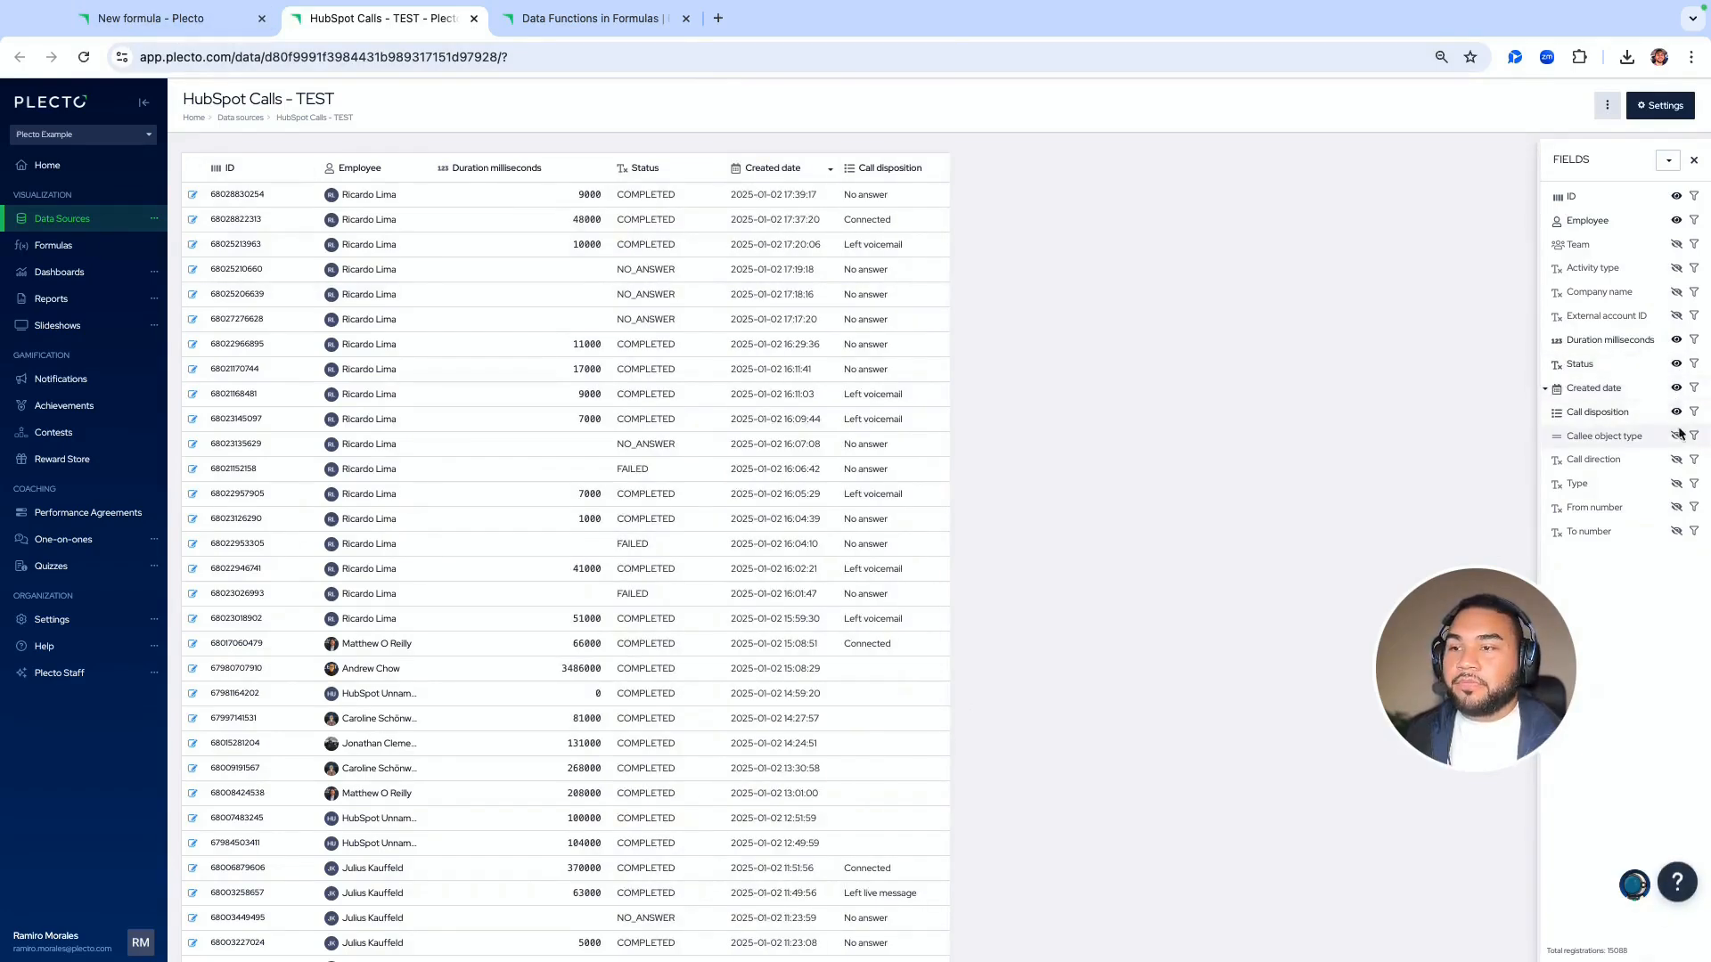
pyautogui.click(1676, 436)
pyautogui.click(1676, 459)
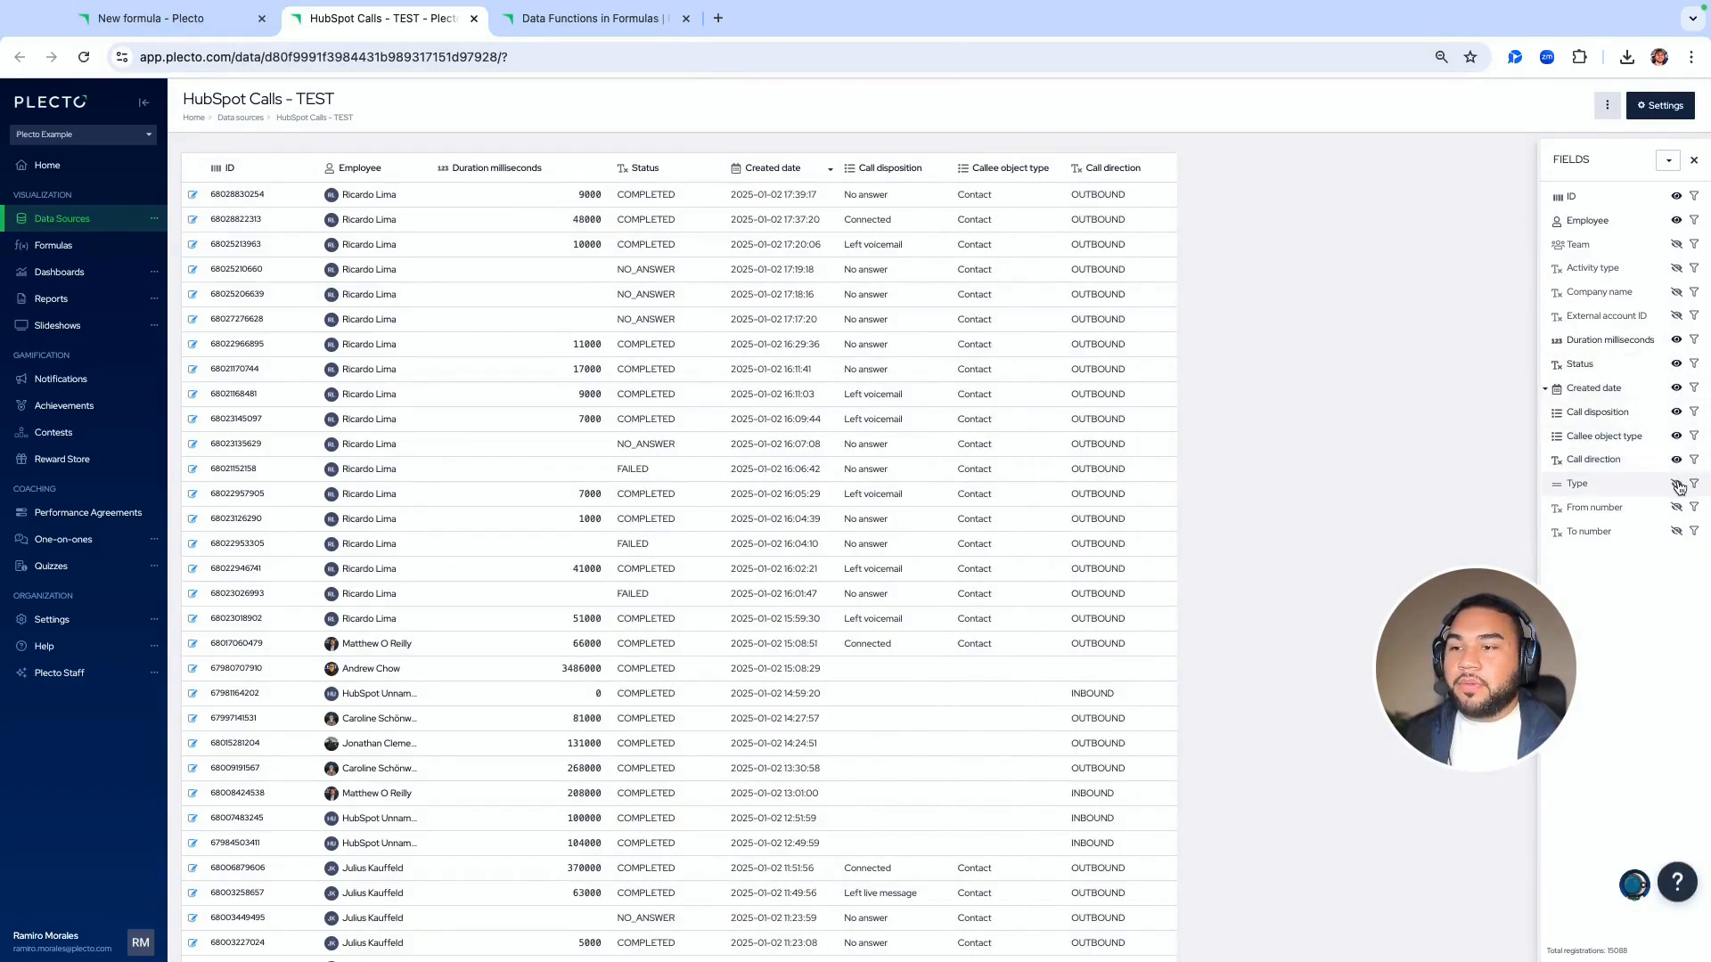
pyautogui.click(1676, 483)
pyautogui.click(1676, 507)
pyautogui.rightClick(1676, 531)
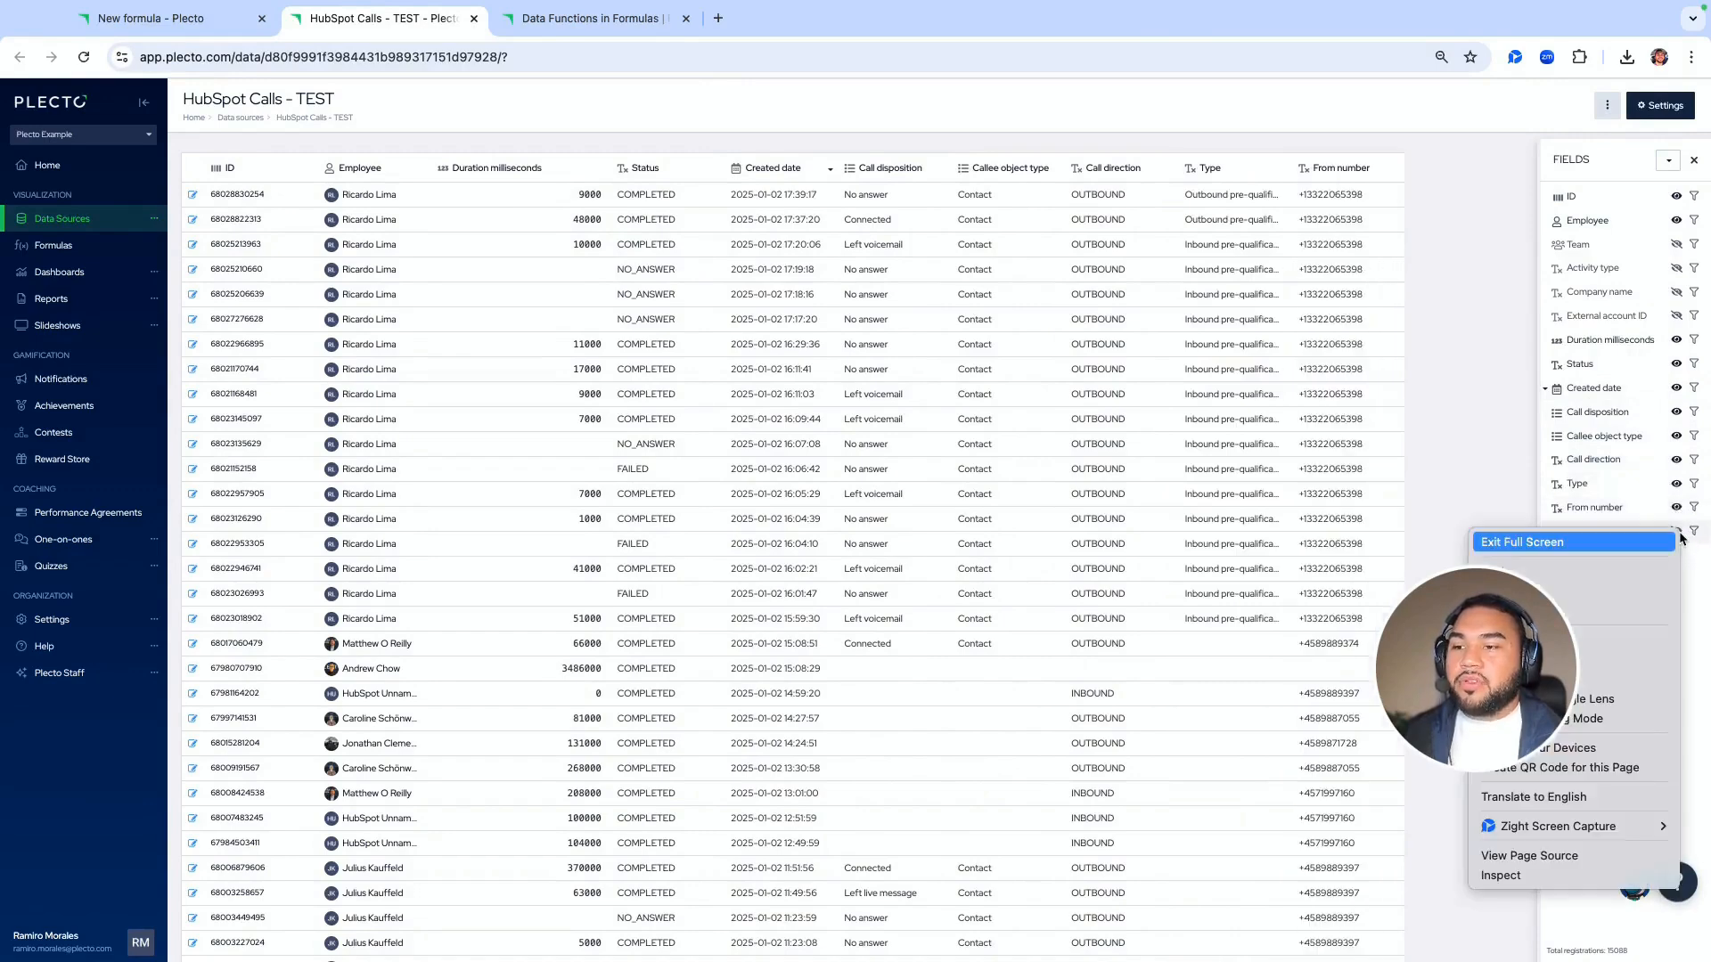
pyautogui.click(1483, 288)
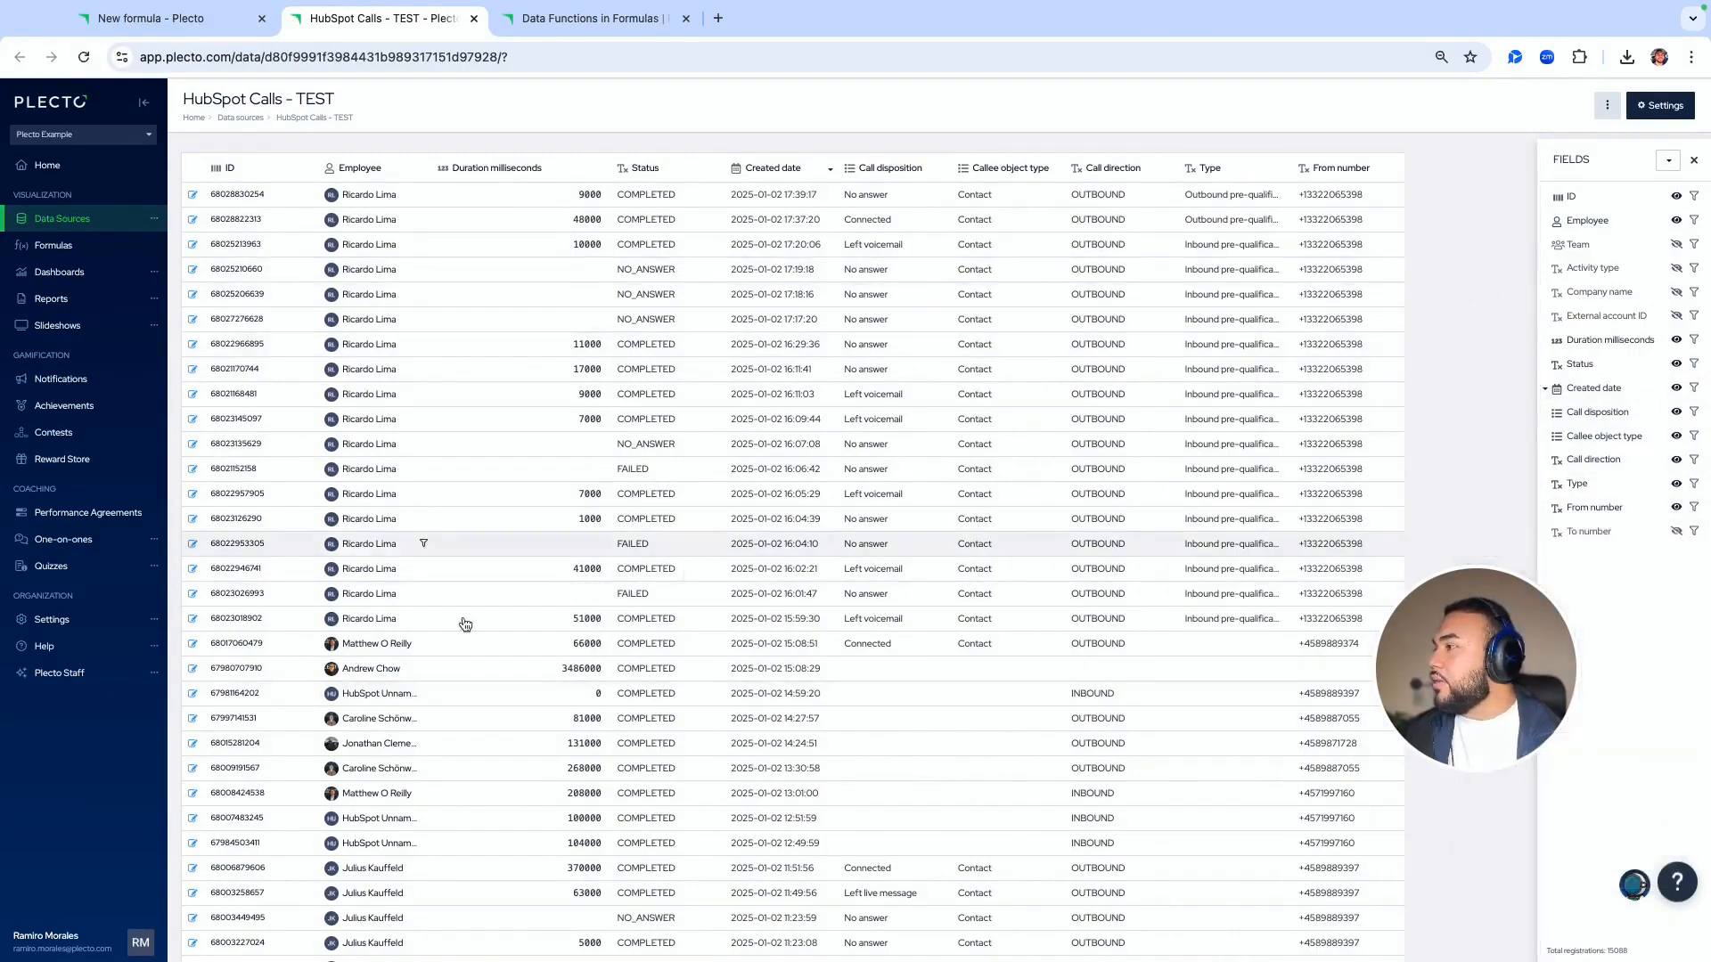
# Check the word Connected in the formula title and examine the HubSpot Calls - TEST registrations for a field that identifies connected calls
pyautogui.click(175, 21)
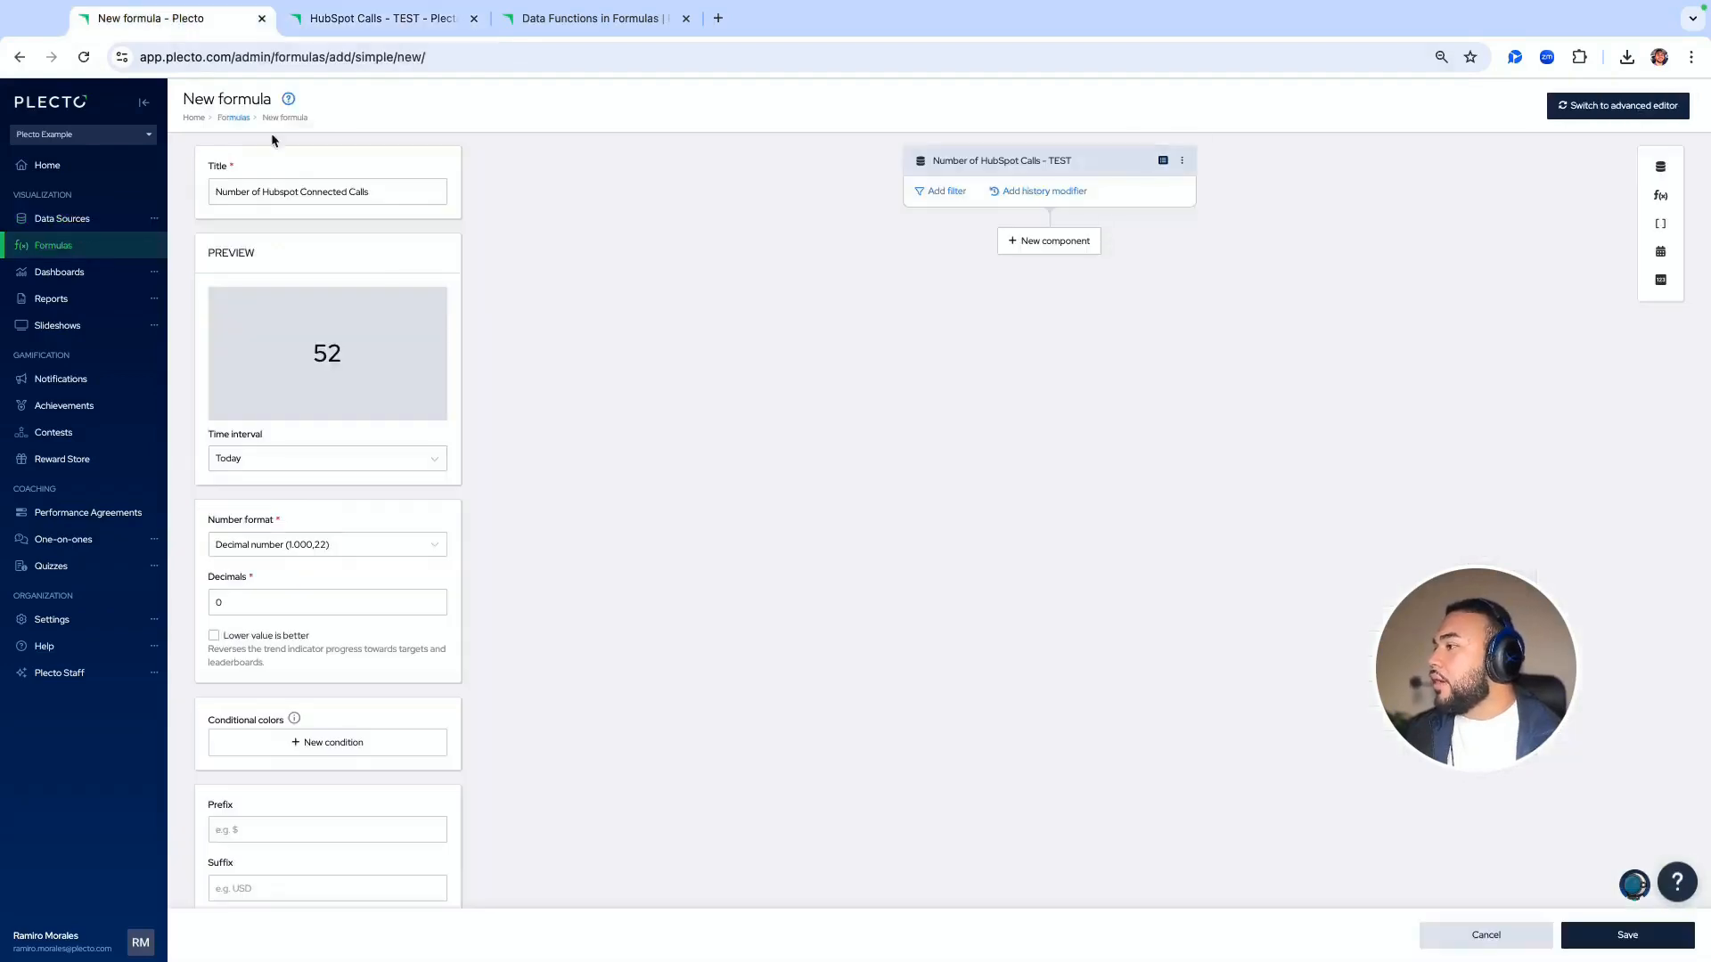
pyautogui.doubleClick(316, 191)
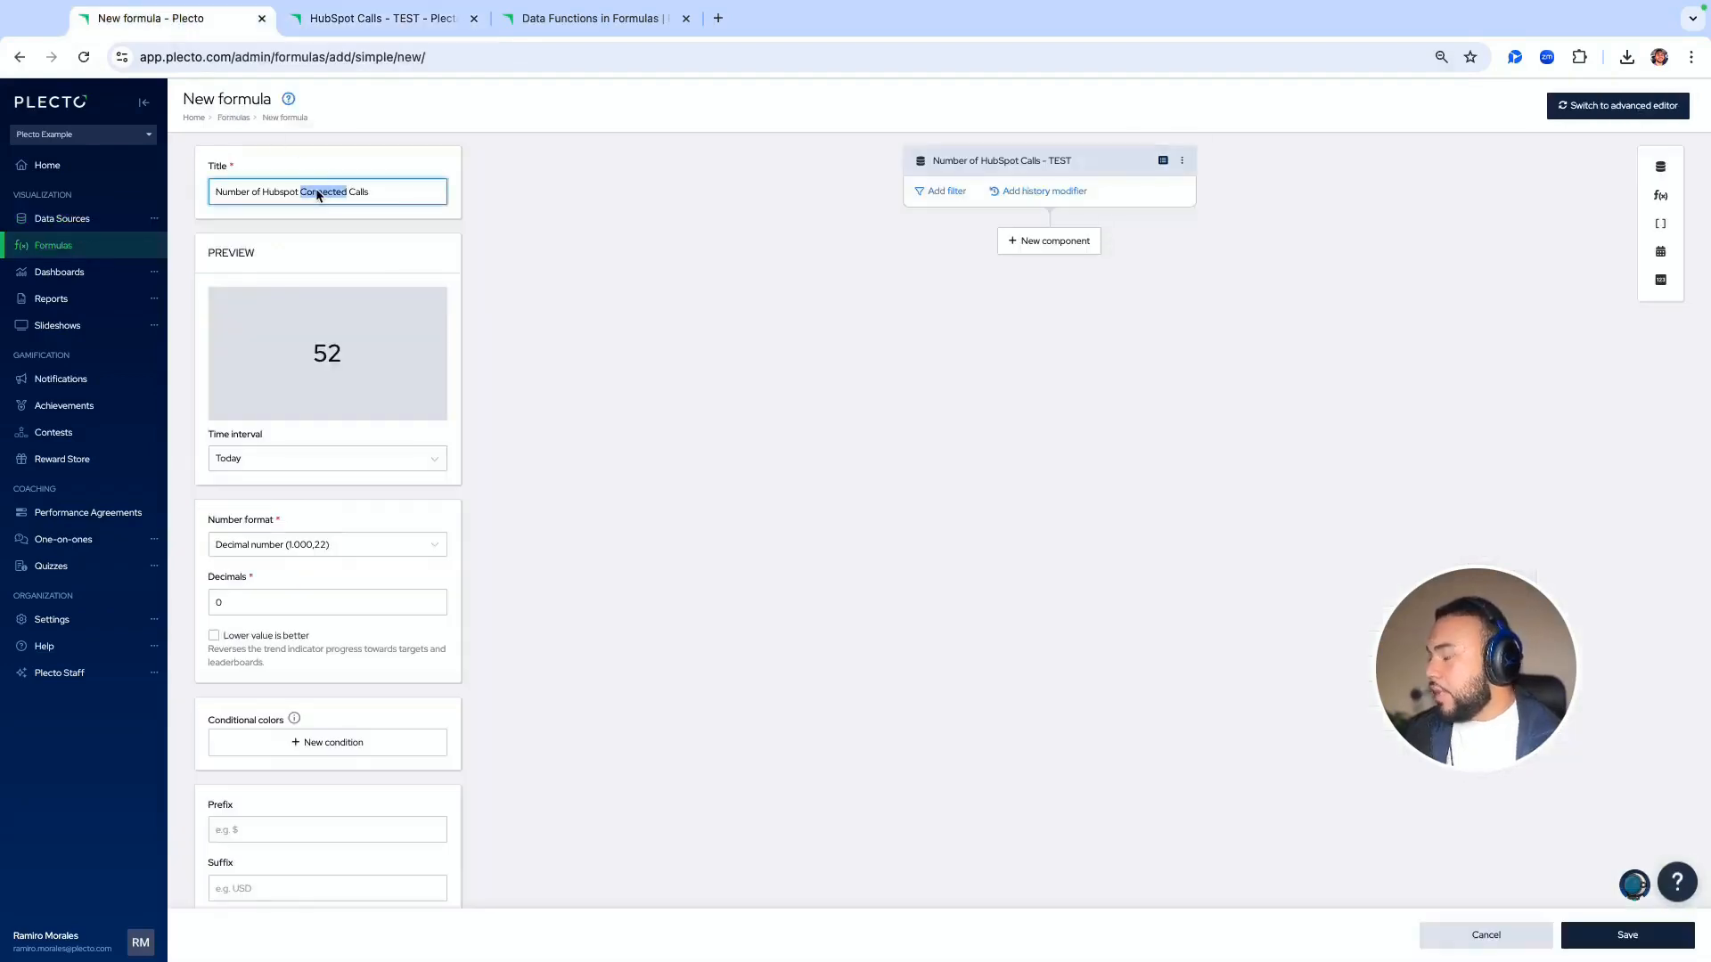
pyautogui.click(375, 19)
pyautogui.scroll(-2, 659, 559)
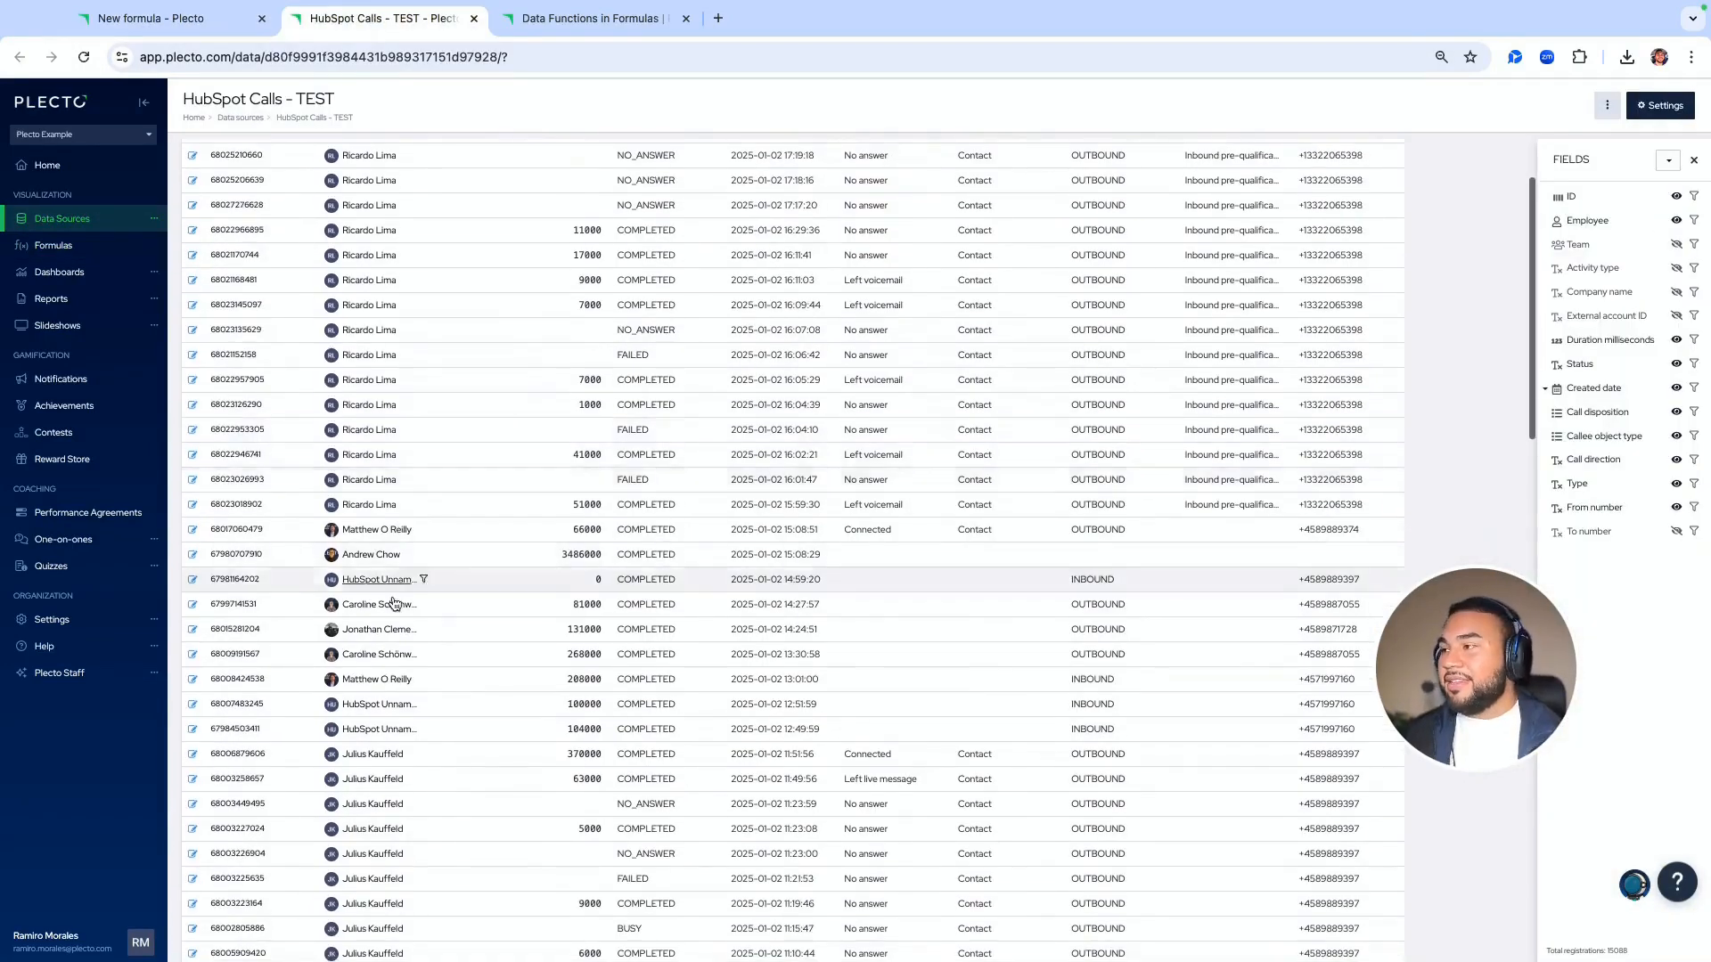
pyautogui.scroll(-3, 670, 463)
pyautogui.scroll(5, 684, 601)
pyautogui.scroll(-3, 684, 601)
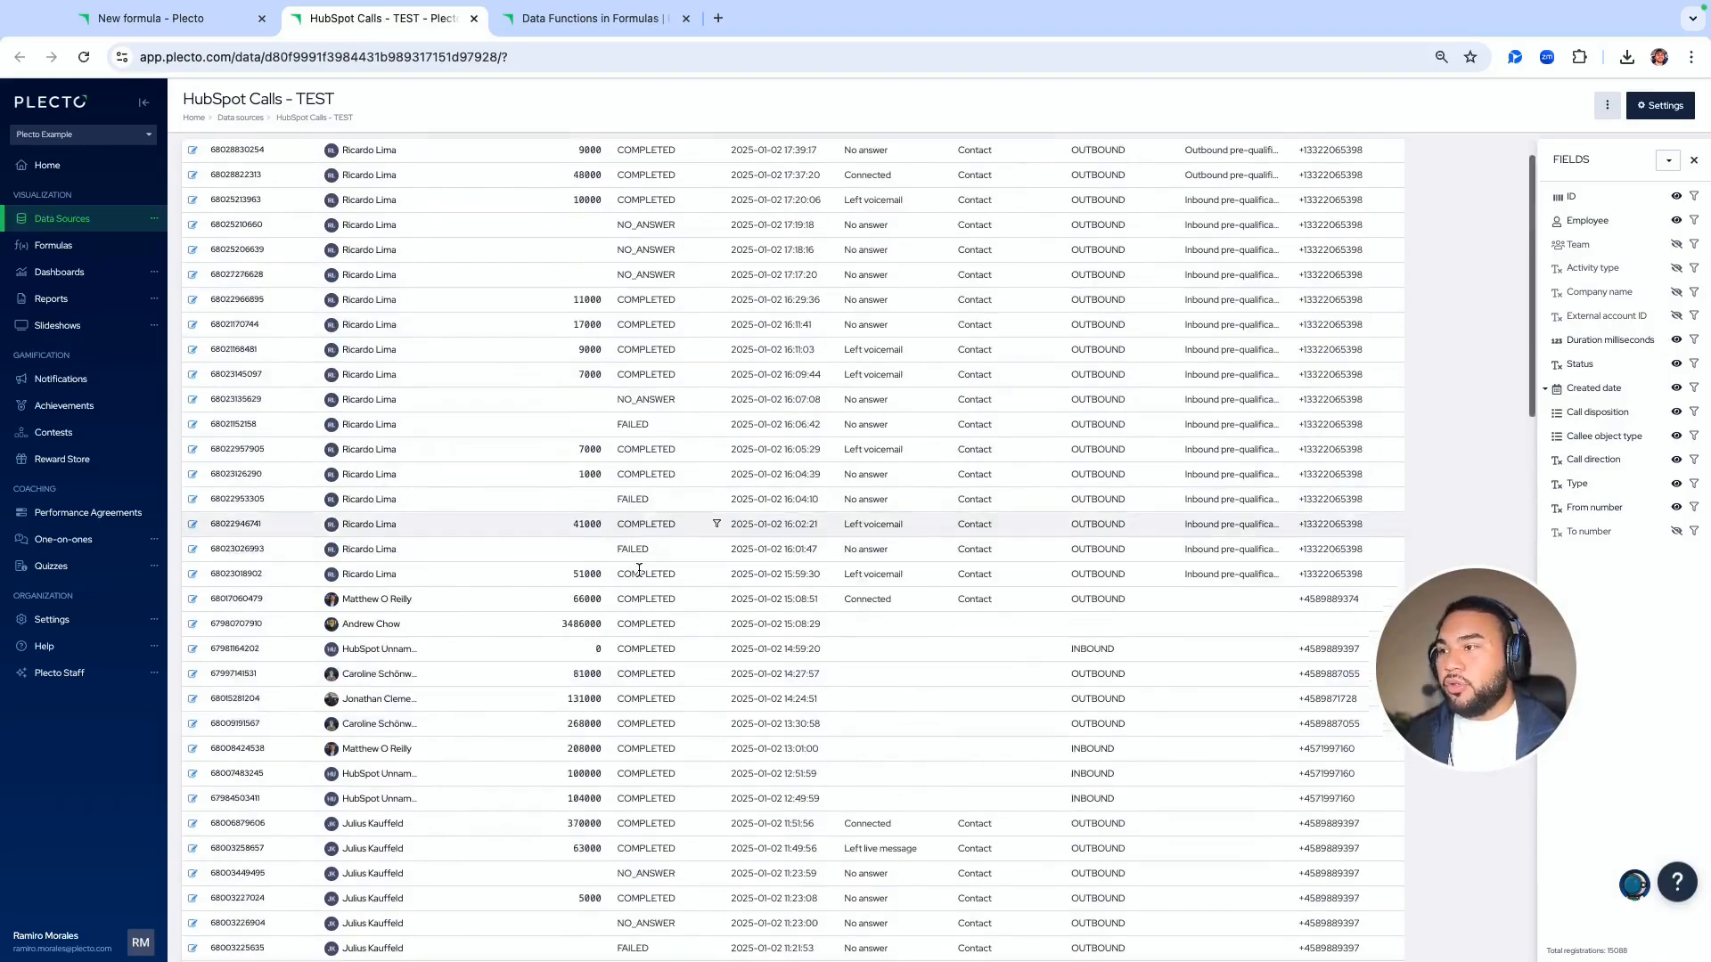
pyautogui.scroll(4, 642, 552)
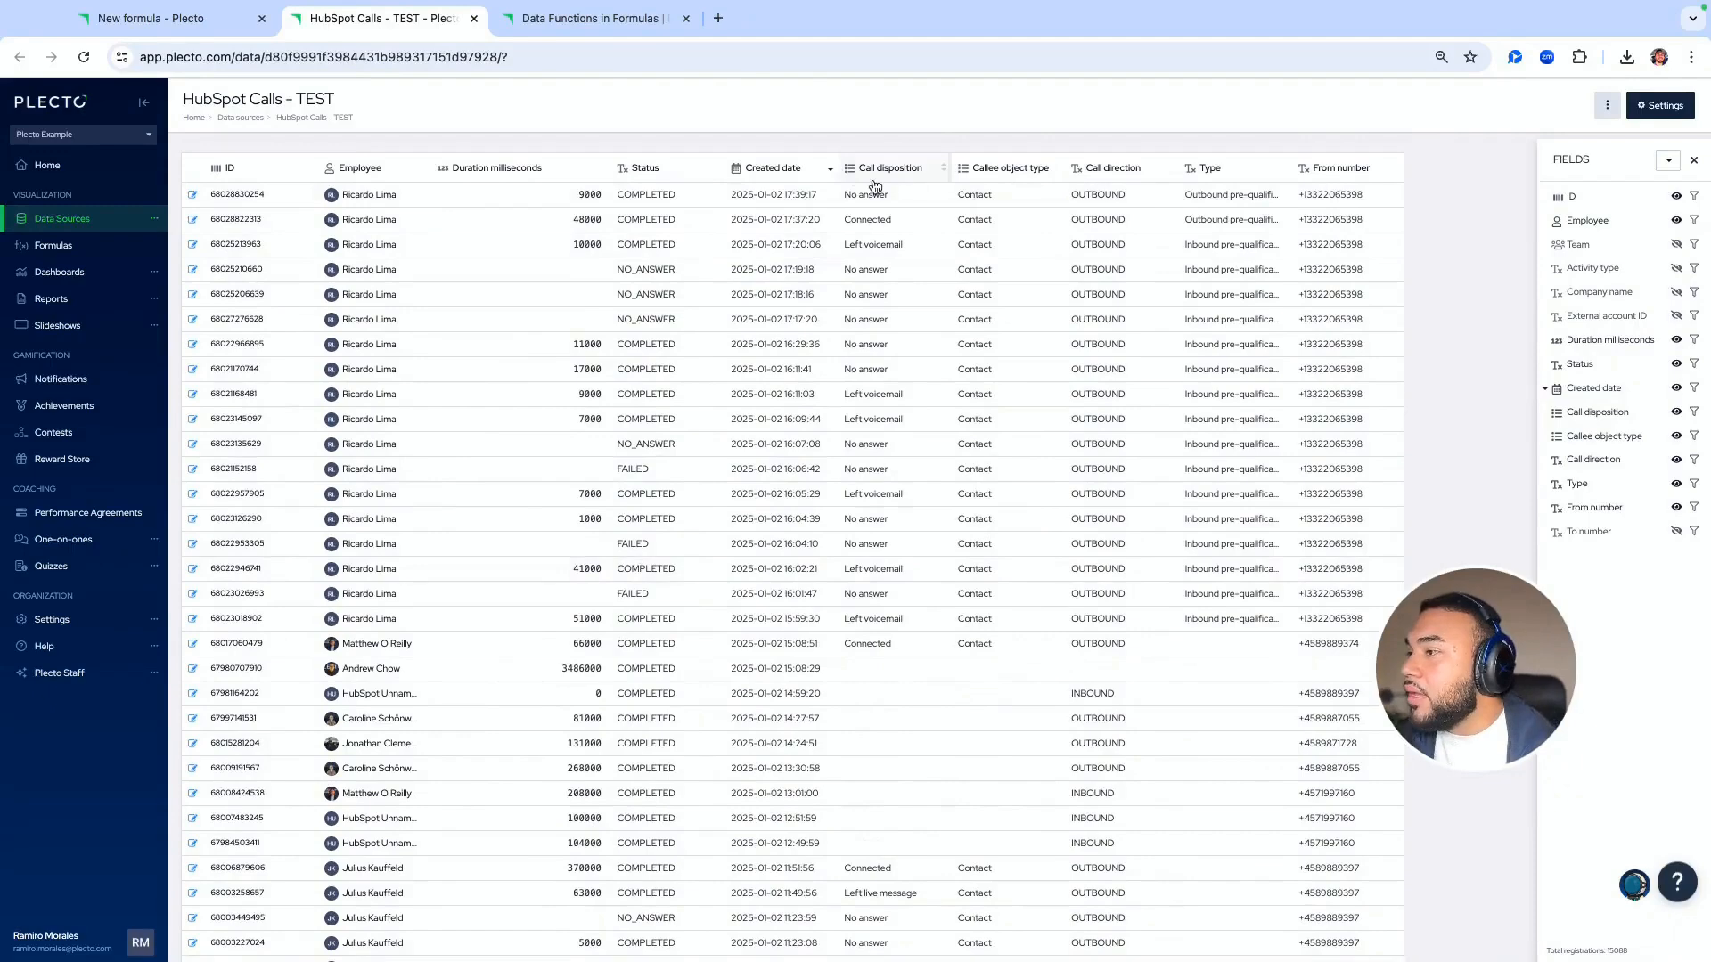
# Hide the extra registration fields and show only Call disposition alongside ID and Employee
pyautogui.click(1668, 161)
pyautogui.click(1622, 183)
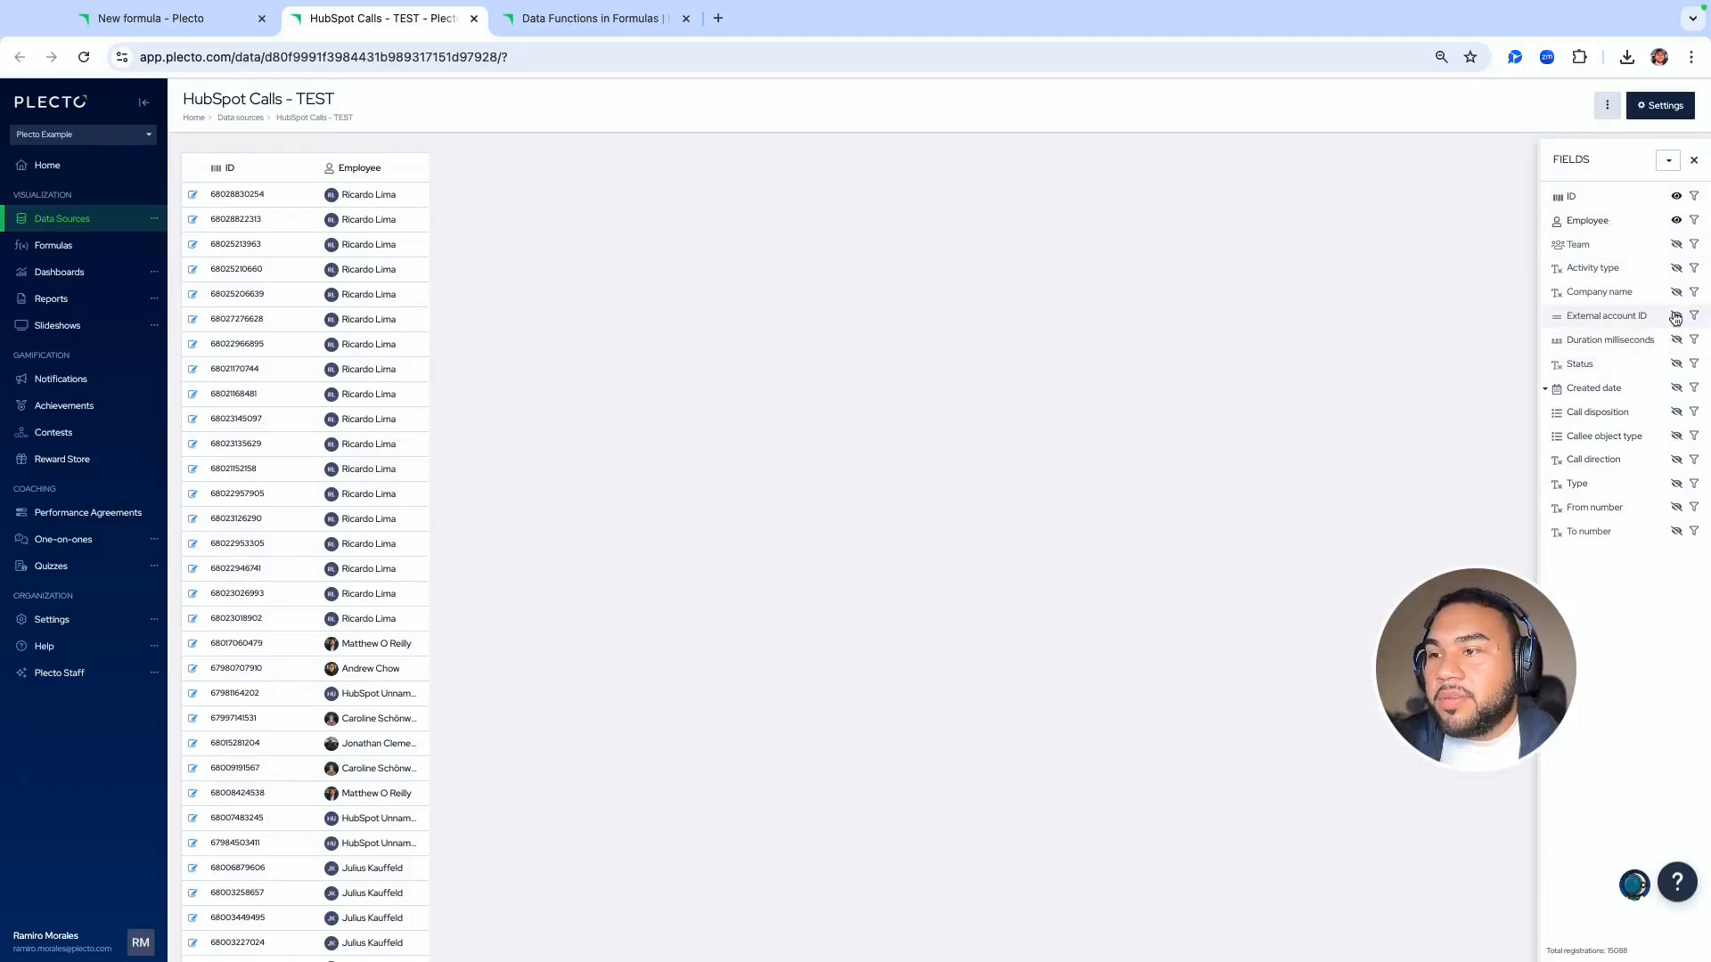
pyautogui.click(1675, 412)
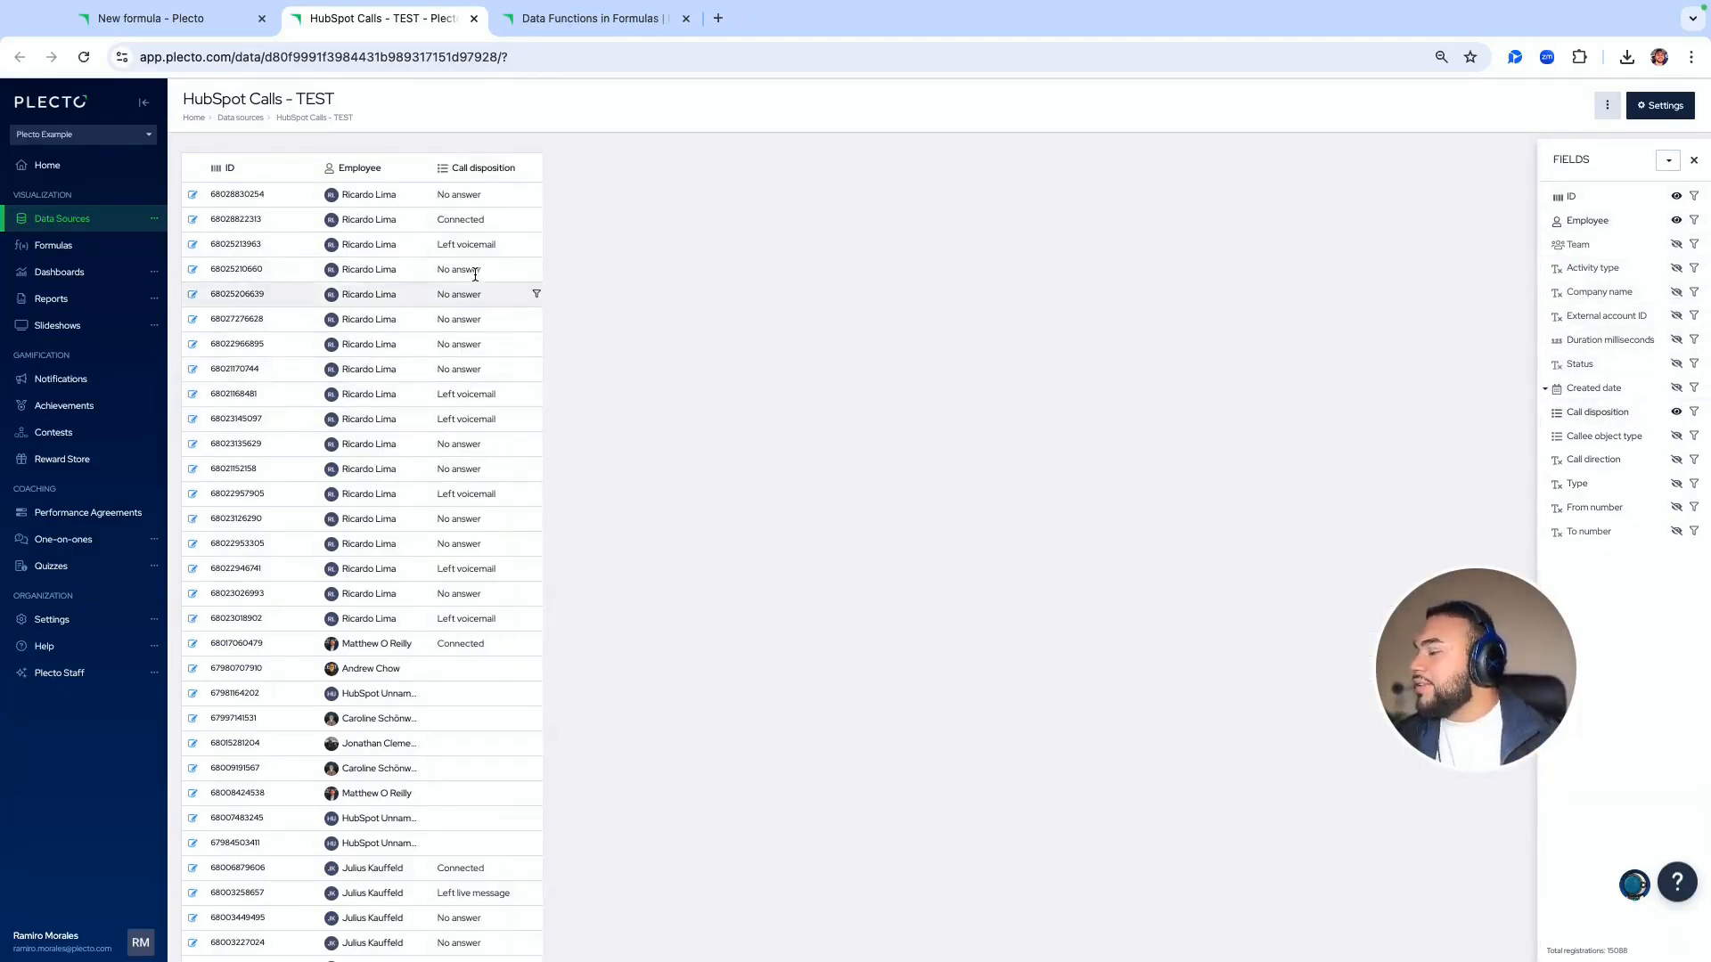
# Look through the Call disposition values to find the one that marks connected calls
pyautogui.scroll(-1, 478, 335)
pyautogui.scroll(-2, 478, 335)
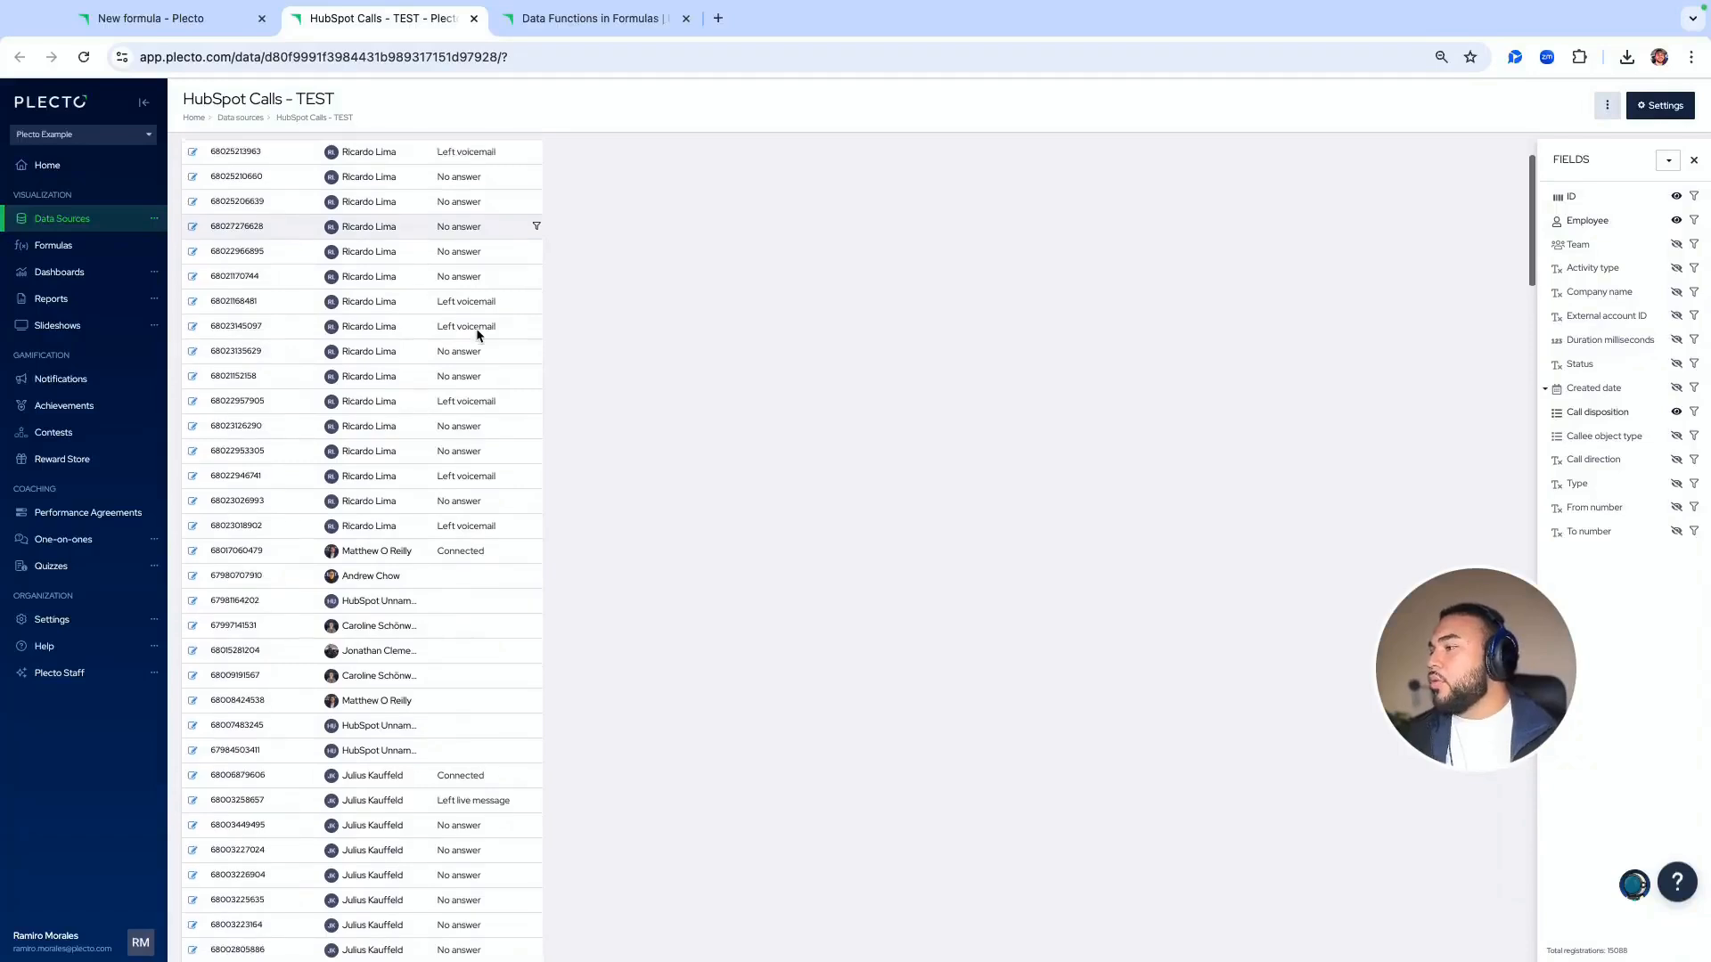
pyautogui.scroll(2, 478, 339)
pyautogui.scroll(-4, 478, 357)
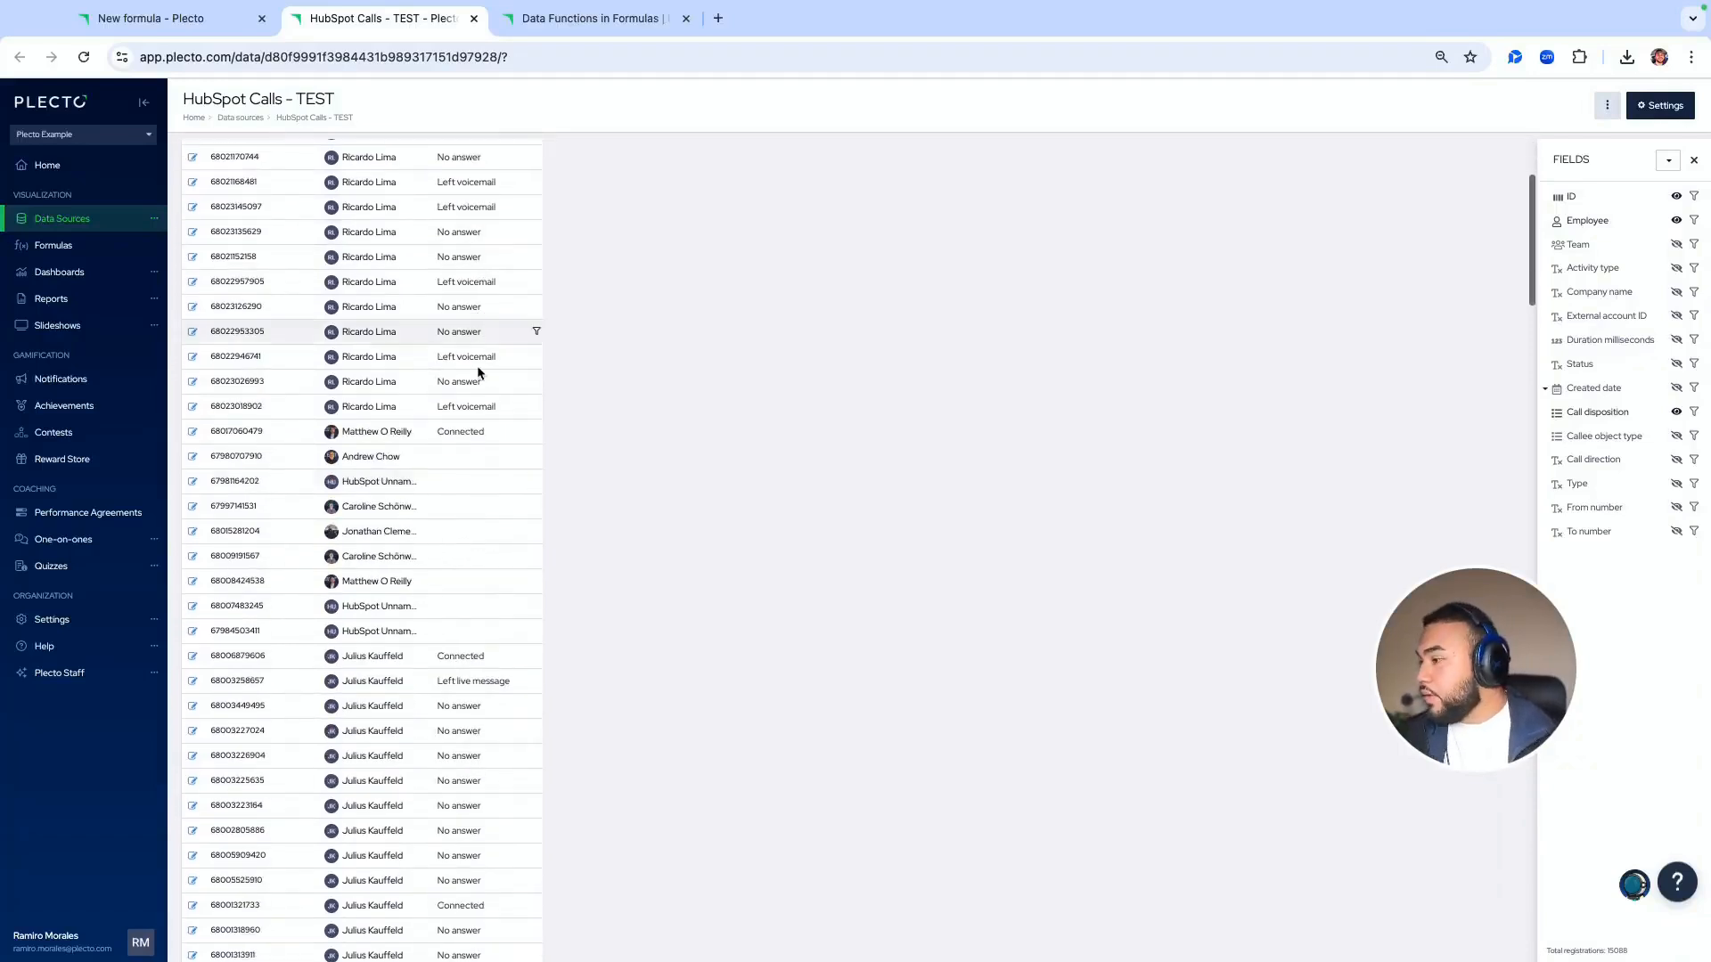
pyautogui.doubleClick(457, 653)
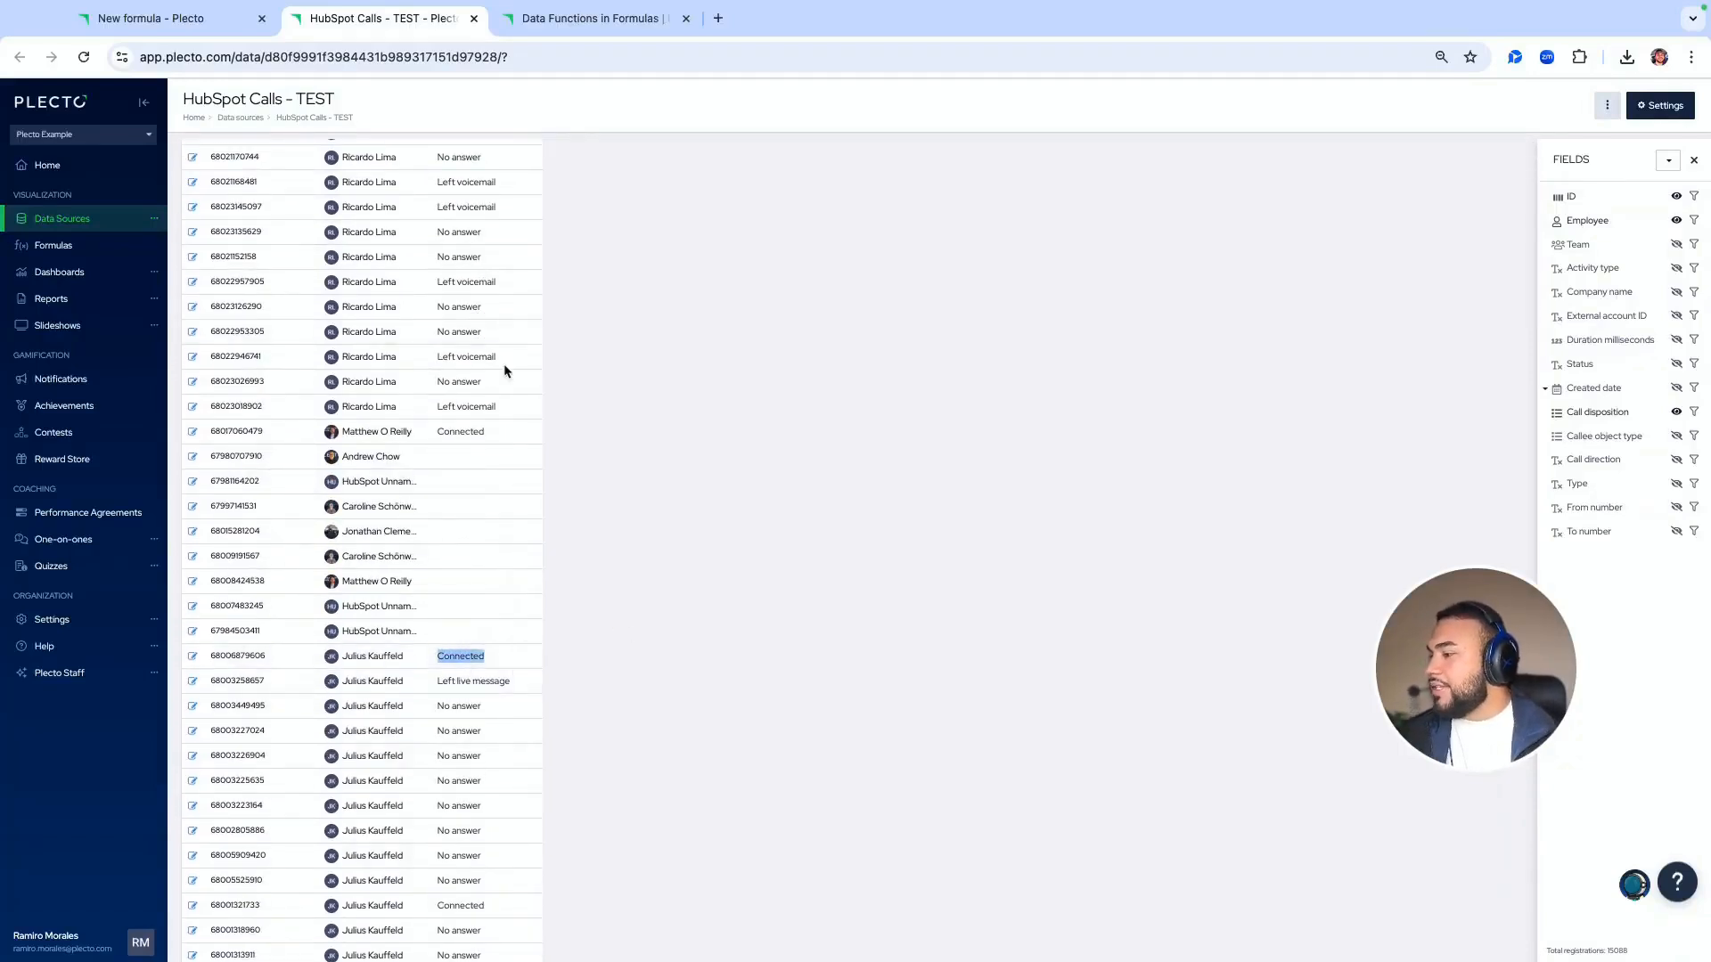
pyautogui.scroll(3, 501, 389)
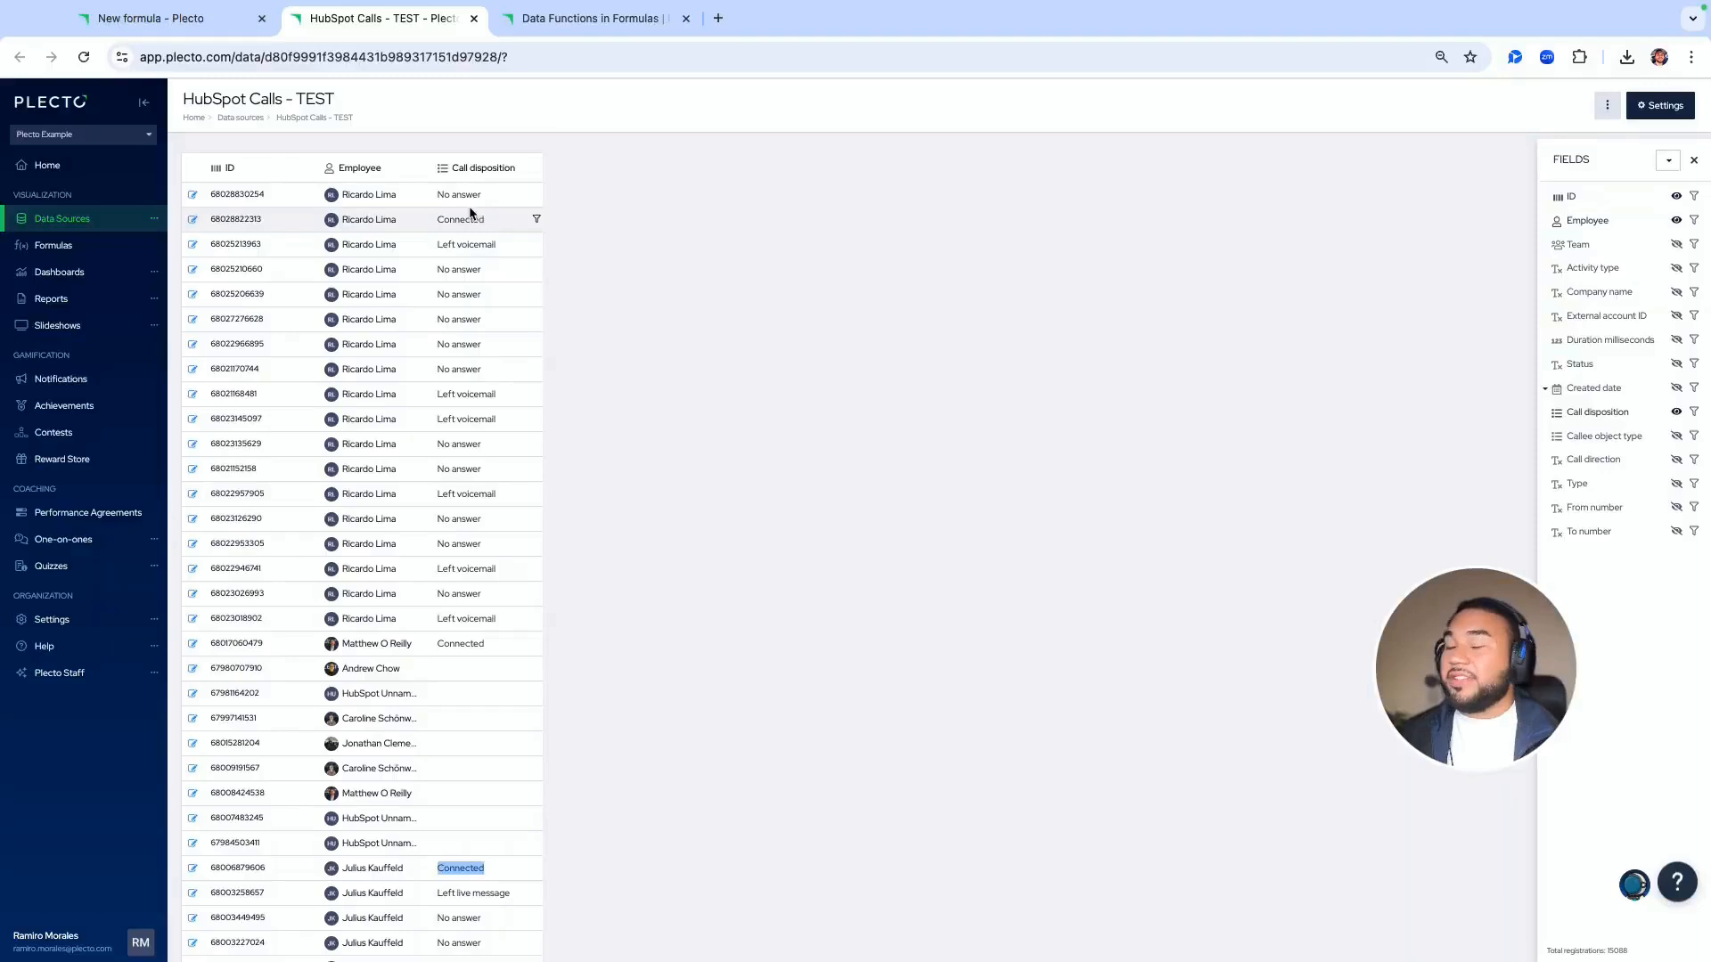
# Back in the new formula, add a filter to the HubSpot Calls component so that Call disposition is Connected
pyautogui.click(163, 26)
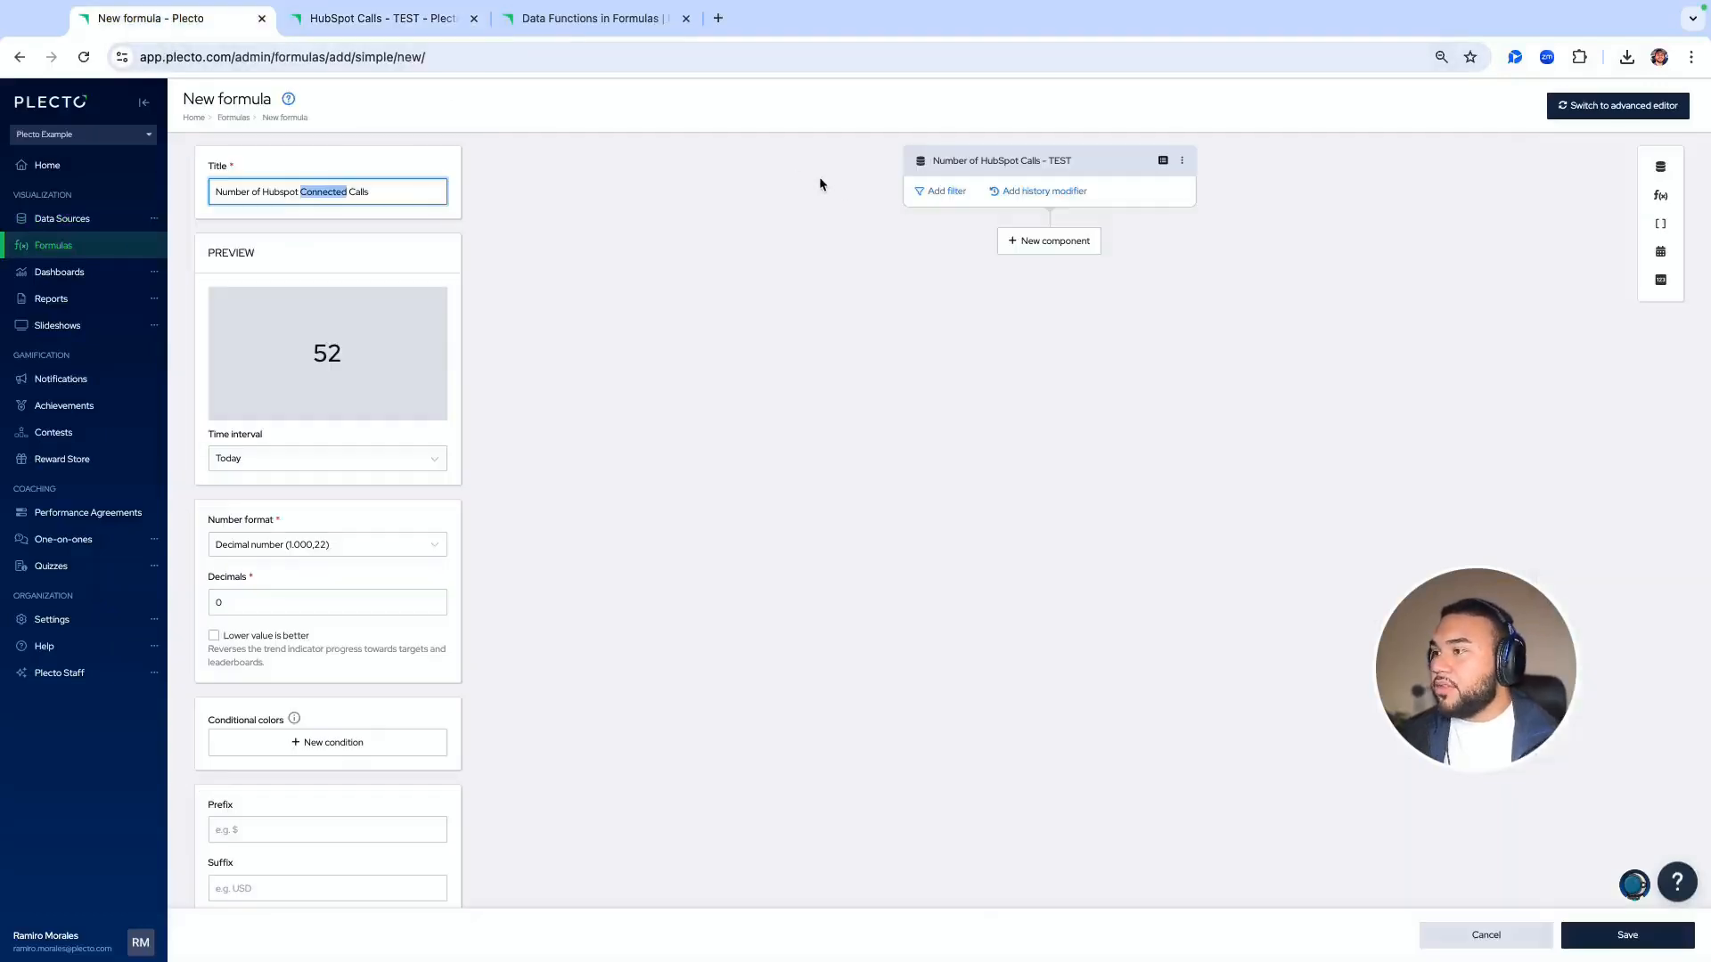
pyautogui.click(944, 192)
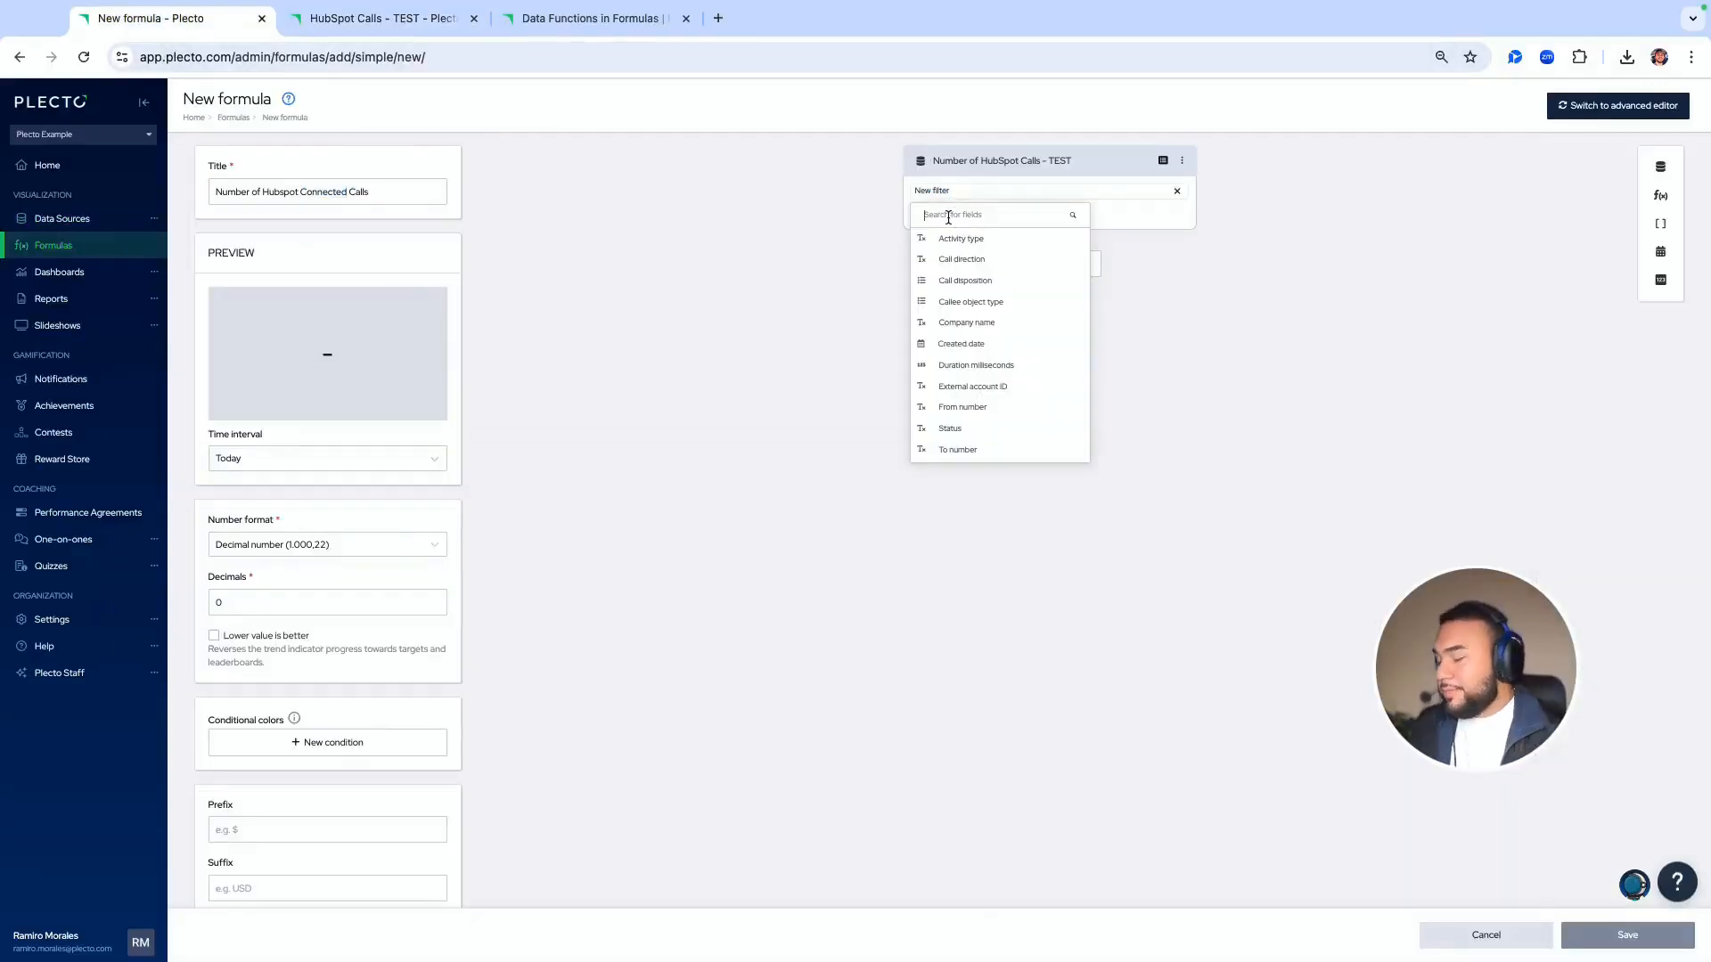
pyautogui.write('di')
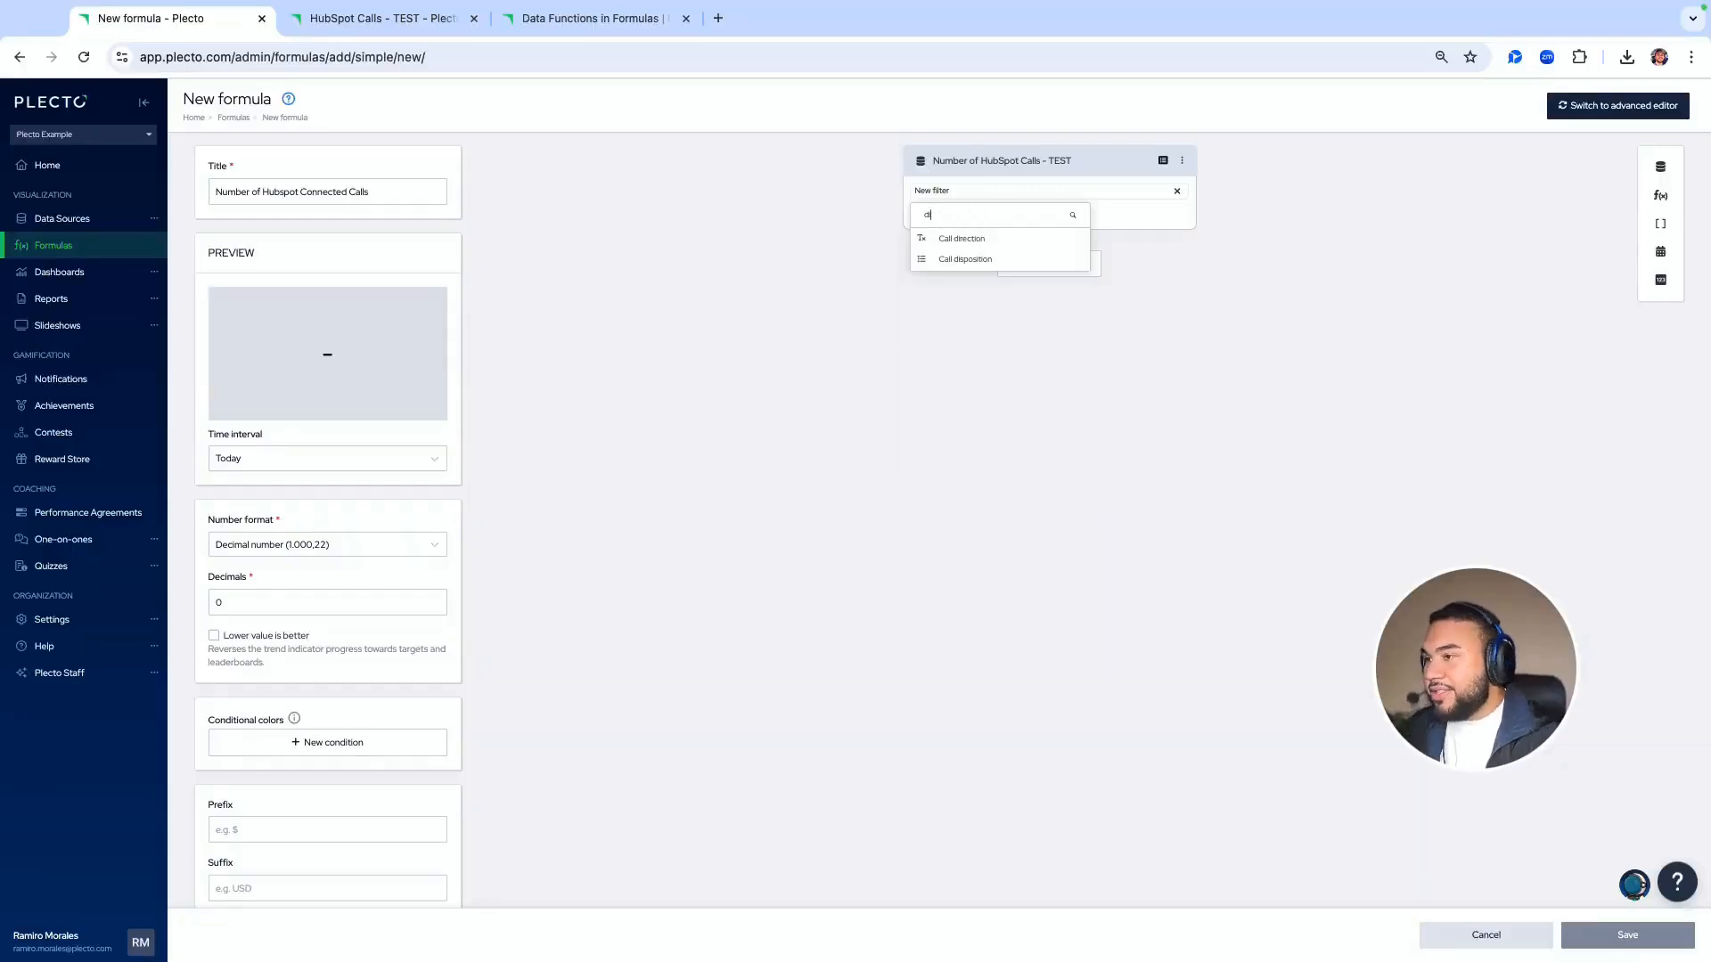
pyautogui.click(970, 260)
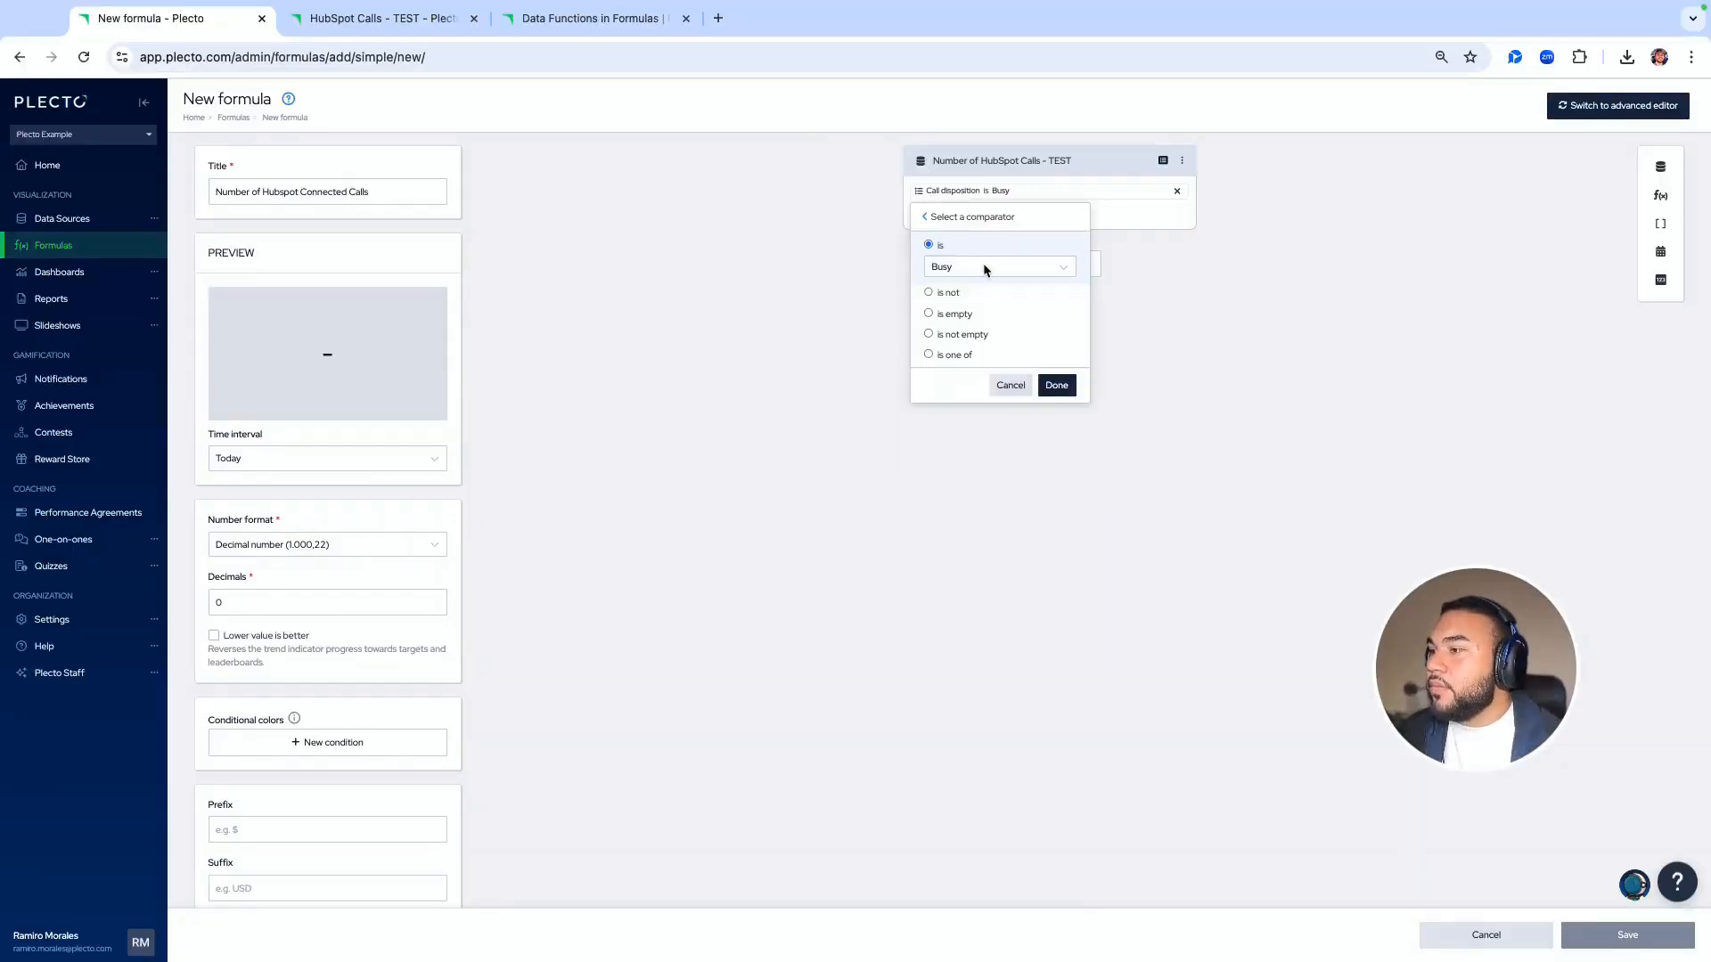
pyautogui.click(986, 268)
pyautogui.click(987, 315)
pyautogui.click(1055, 389)
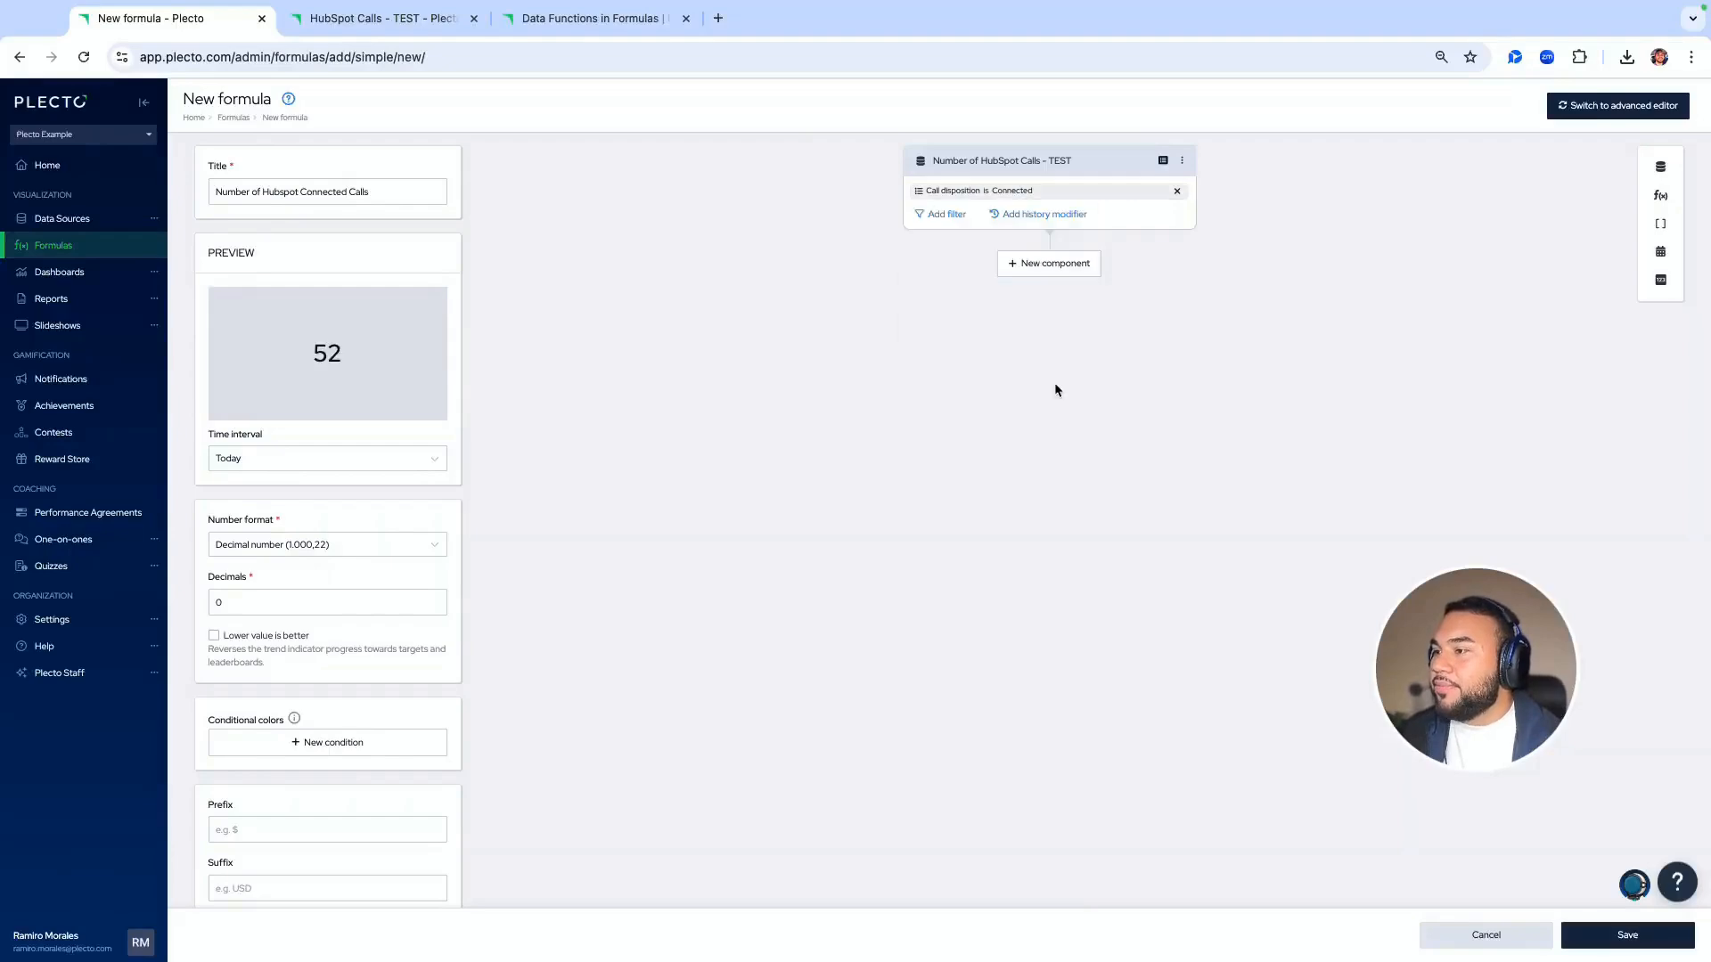
# Change the formula title to Number of Hubspot Outbound Connected Calls
pyautogui.click(353, 194)
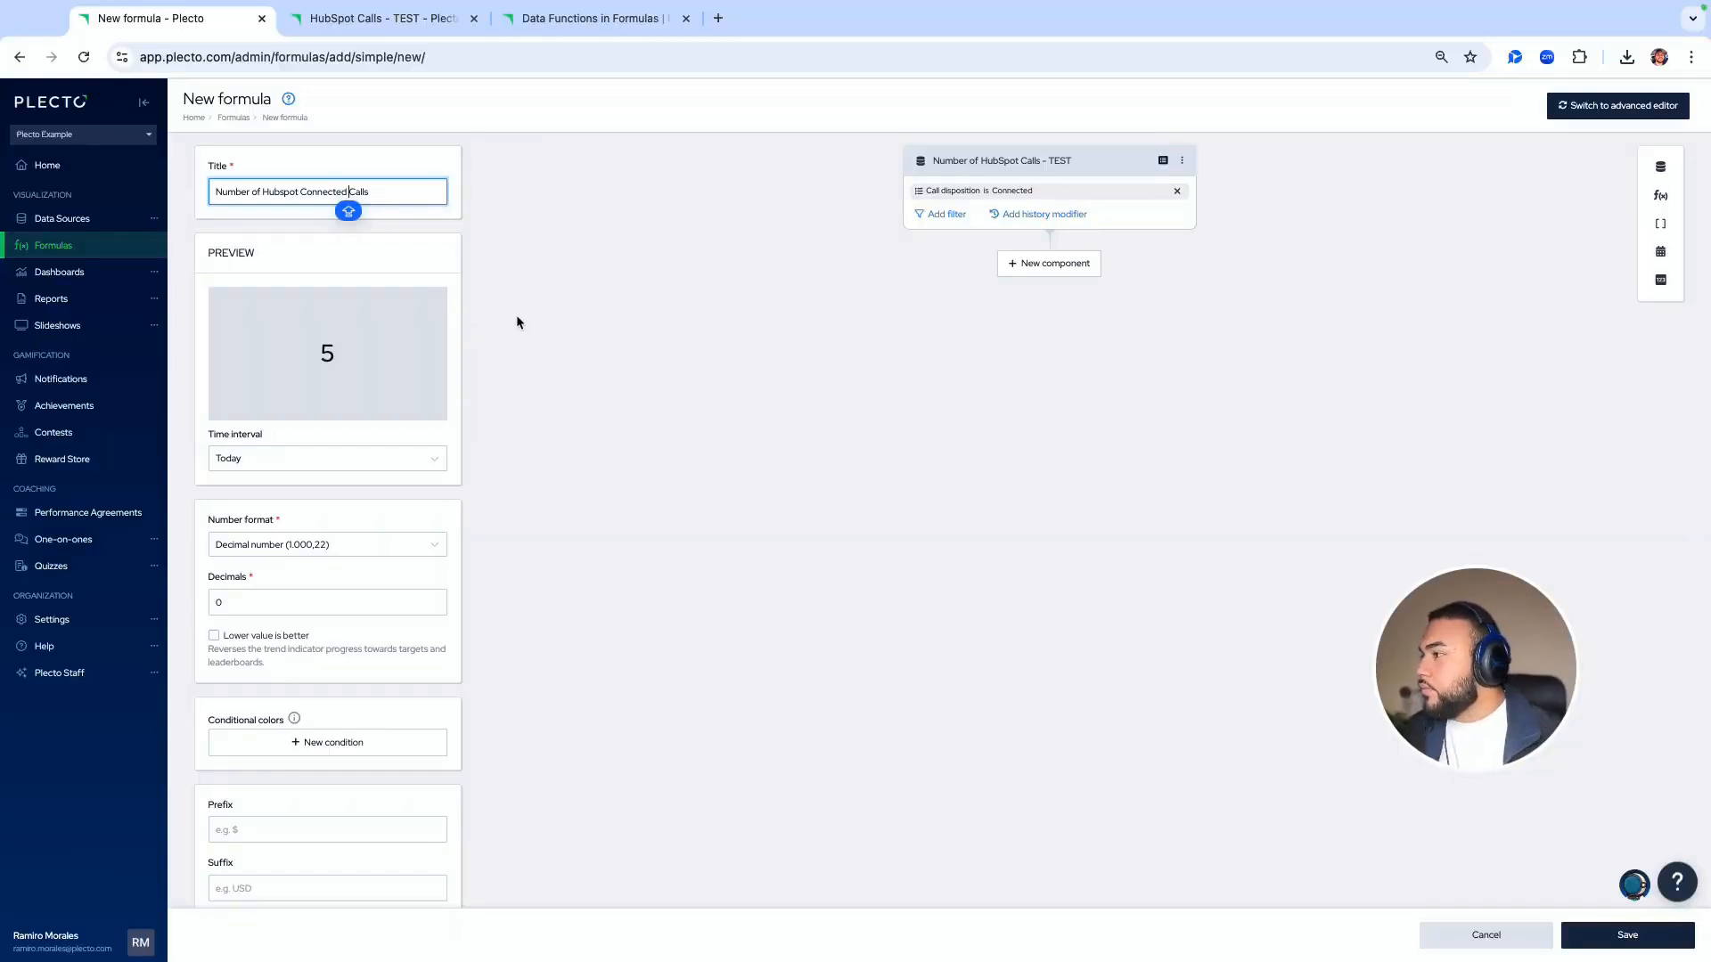
pyautogui.click(299, 191)
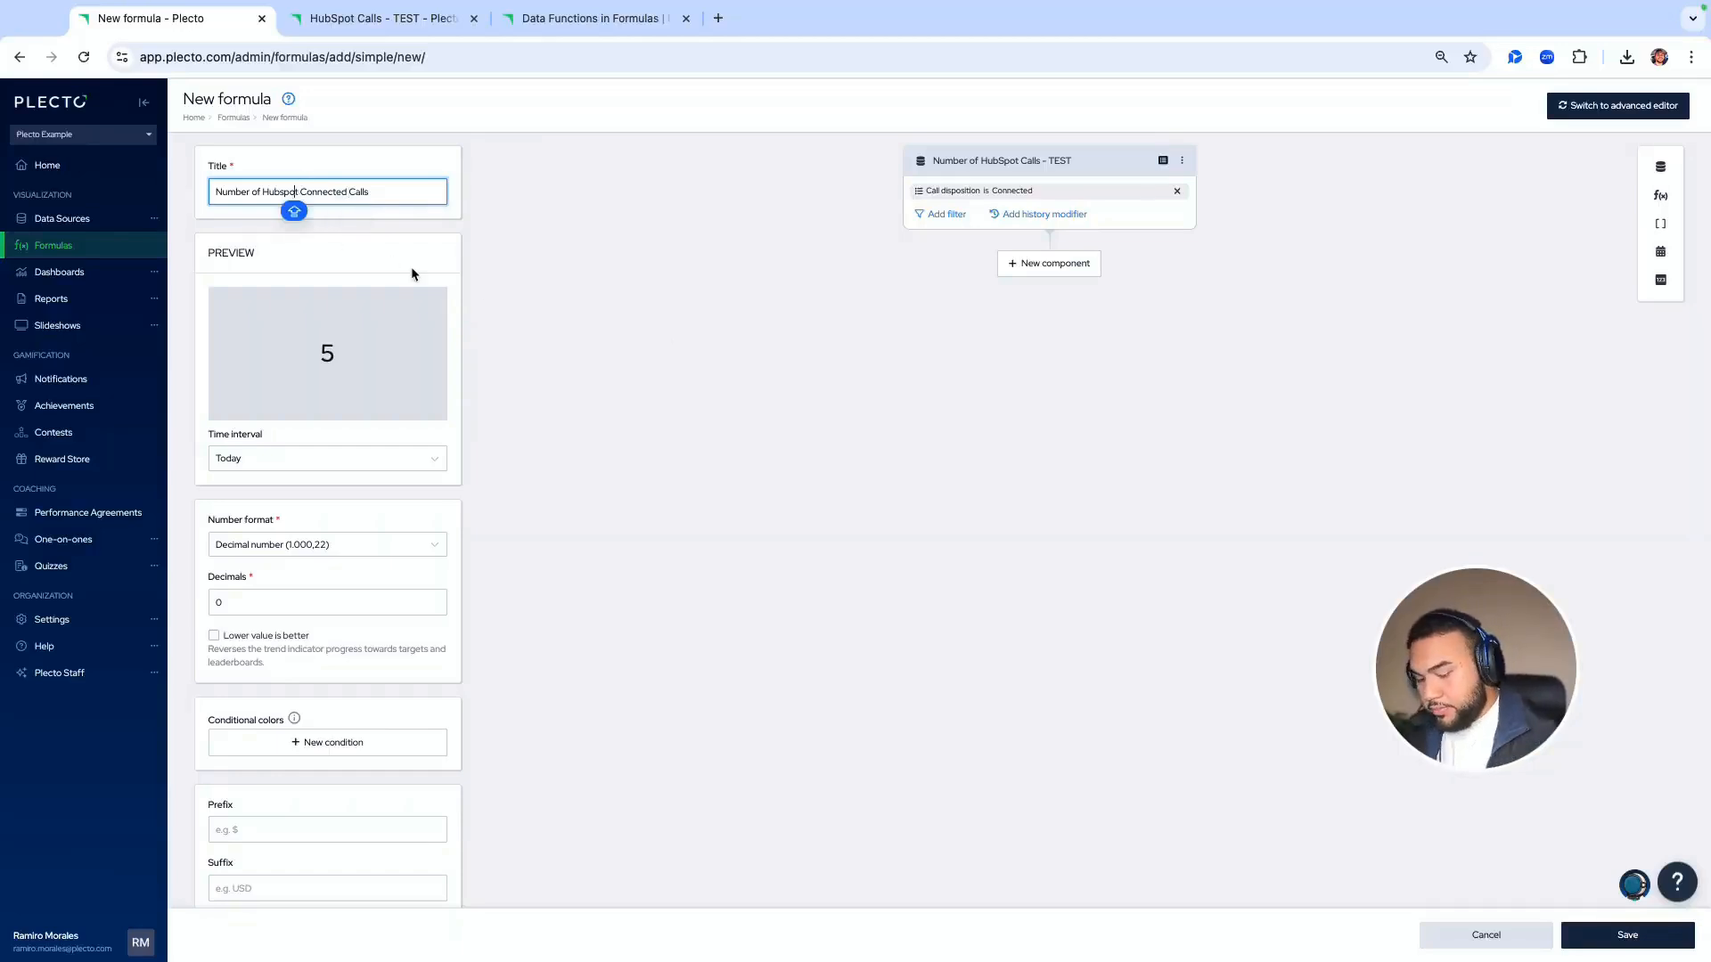
pyautogui.write('oUT')
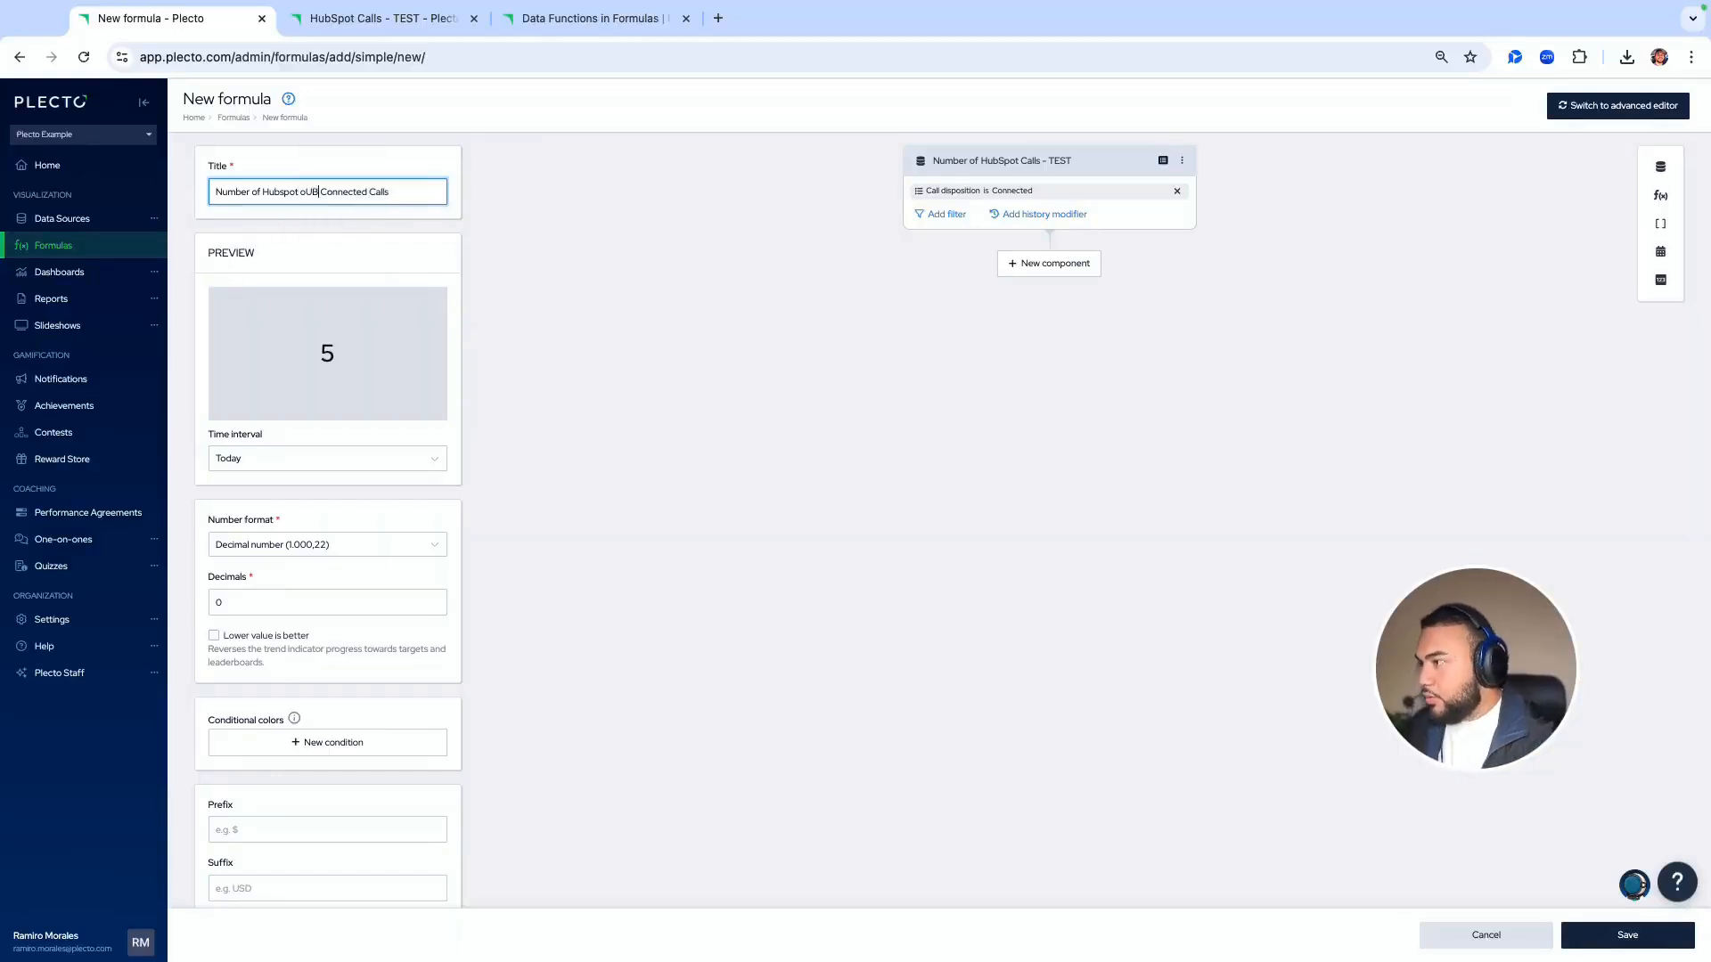
pyautogui.press('BackSpace')
pyautogui.press('BackSpace')
pyautogui.press('BackSpace')
pyautogui.write('Ou')
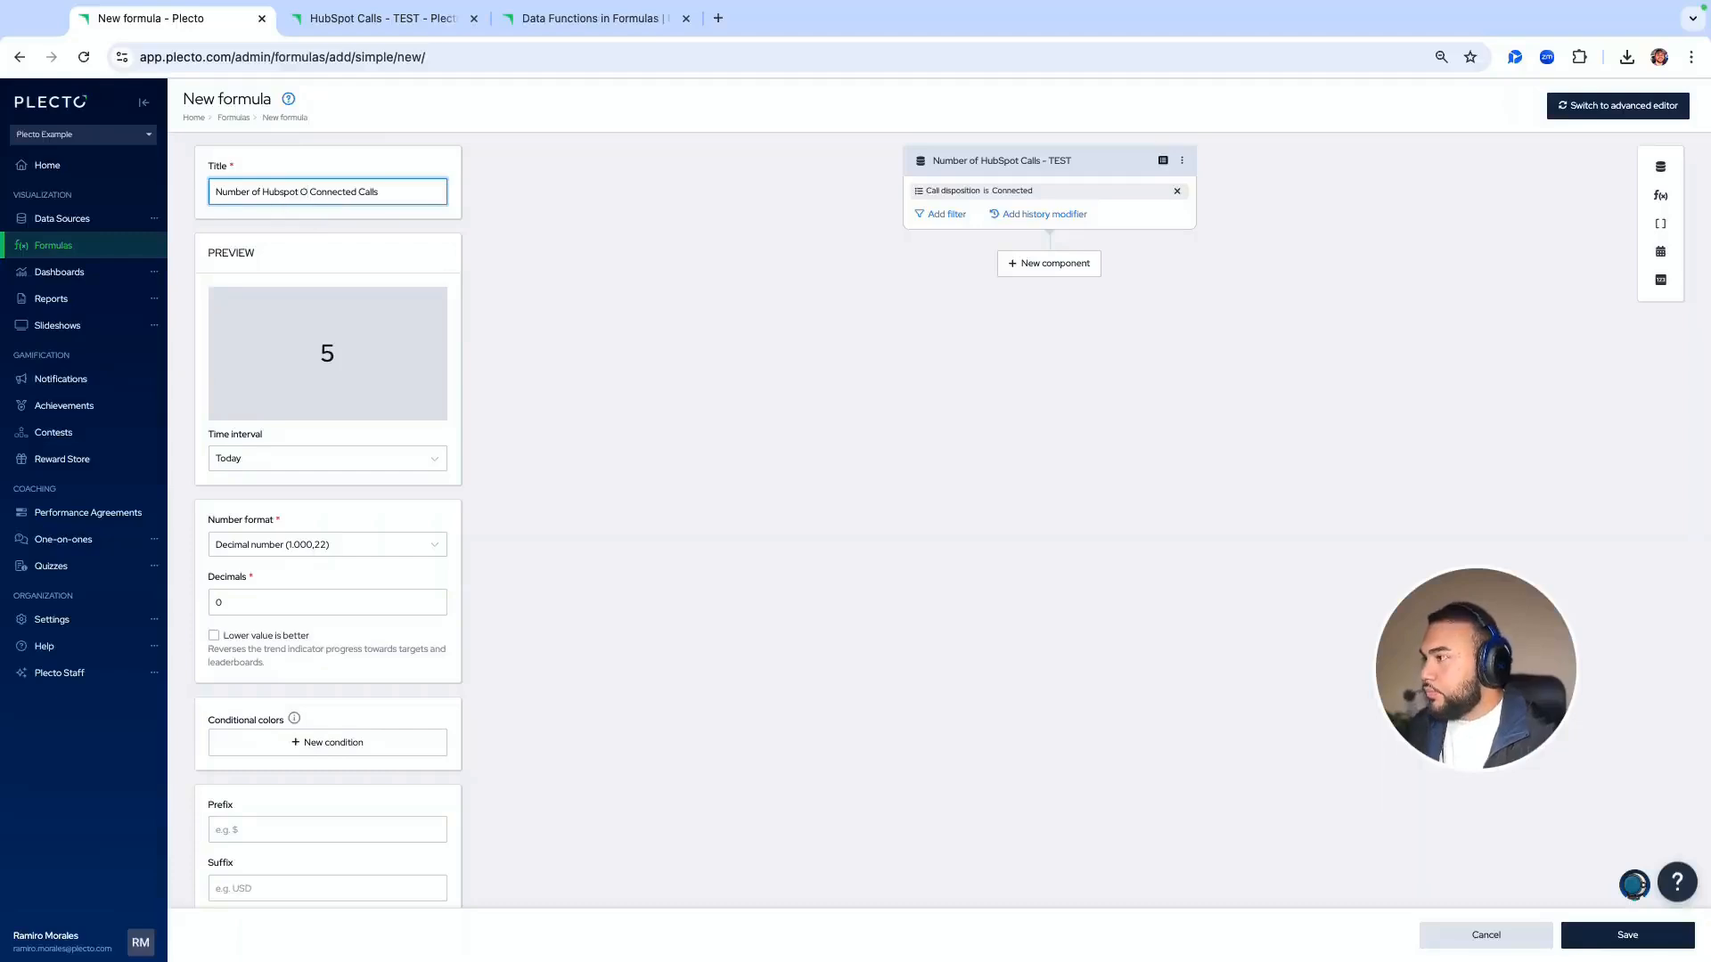
pyautogui.write('tbound')
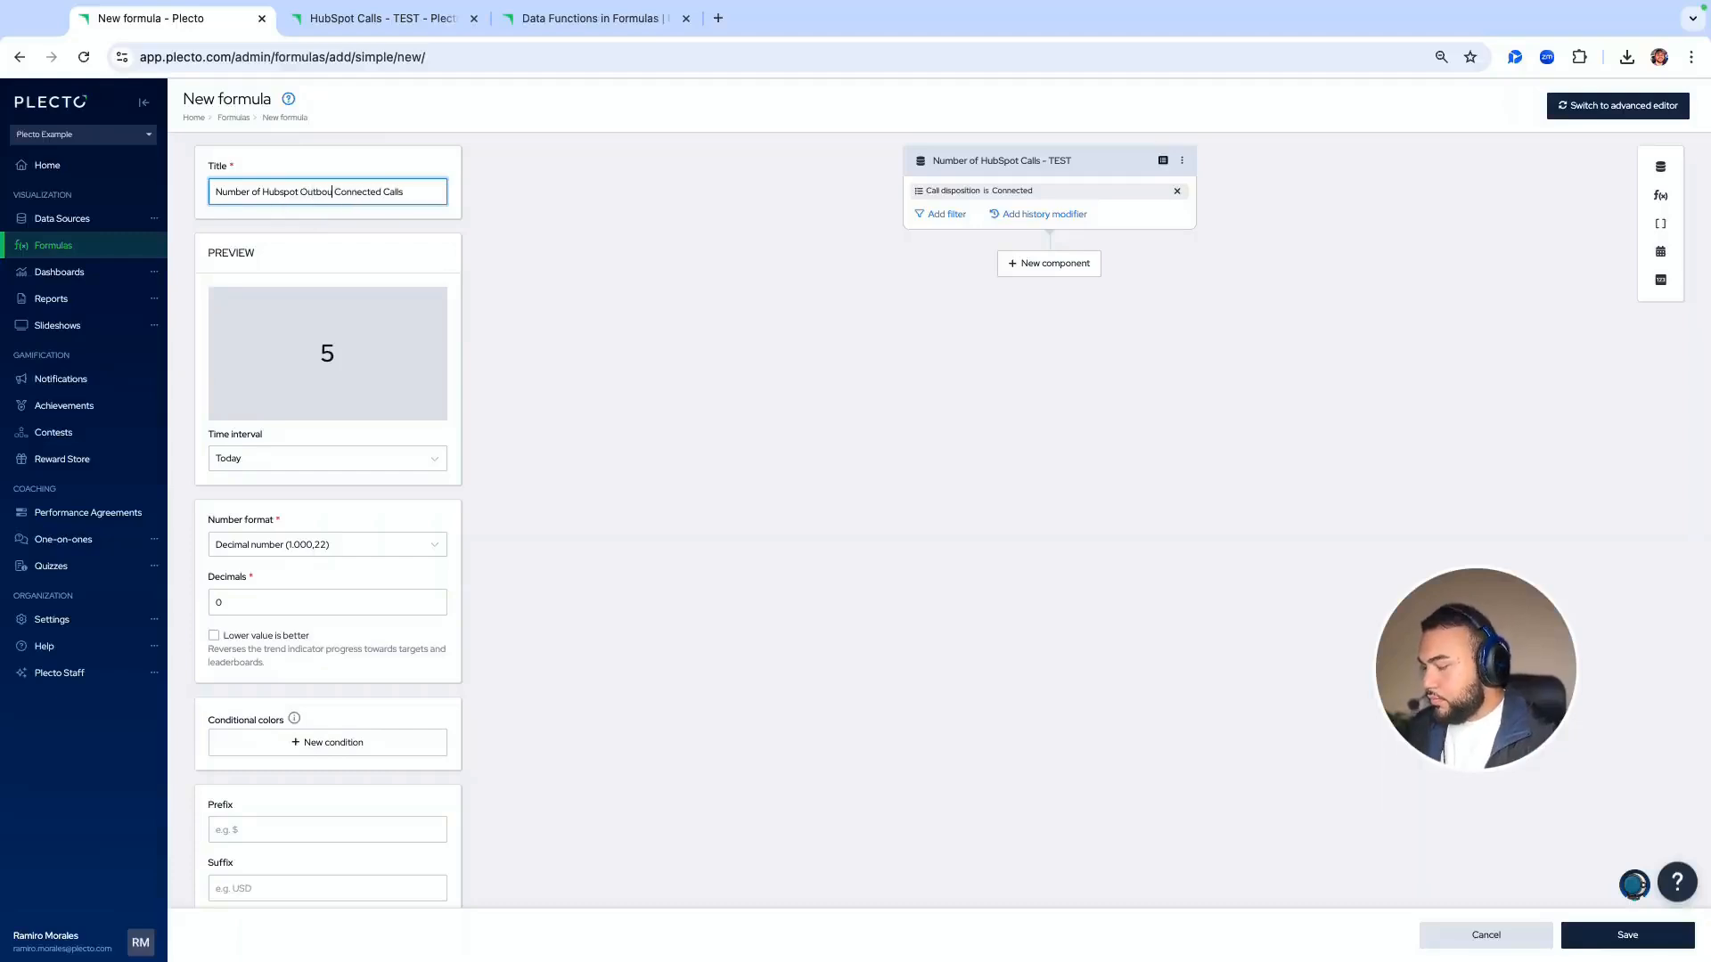
# Show the Call direction field in the HubSpot Calls - TEST registrations and check how outbound calls are recorded
pyautogui.click(371, 29)
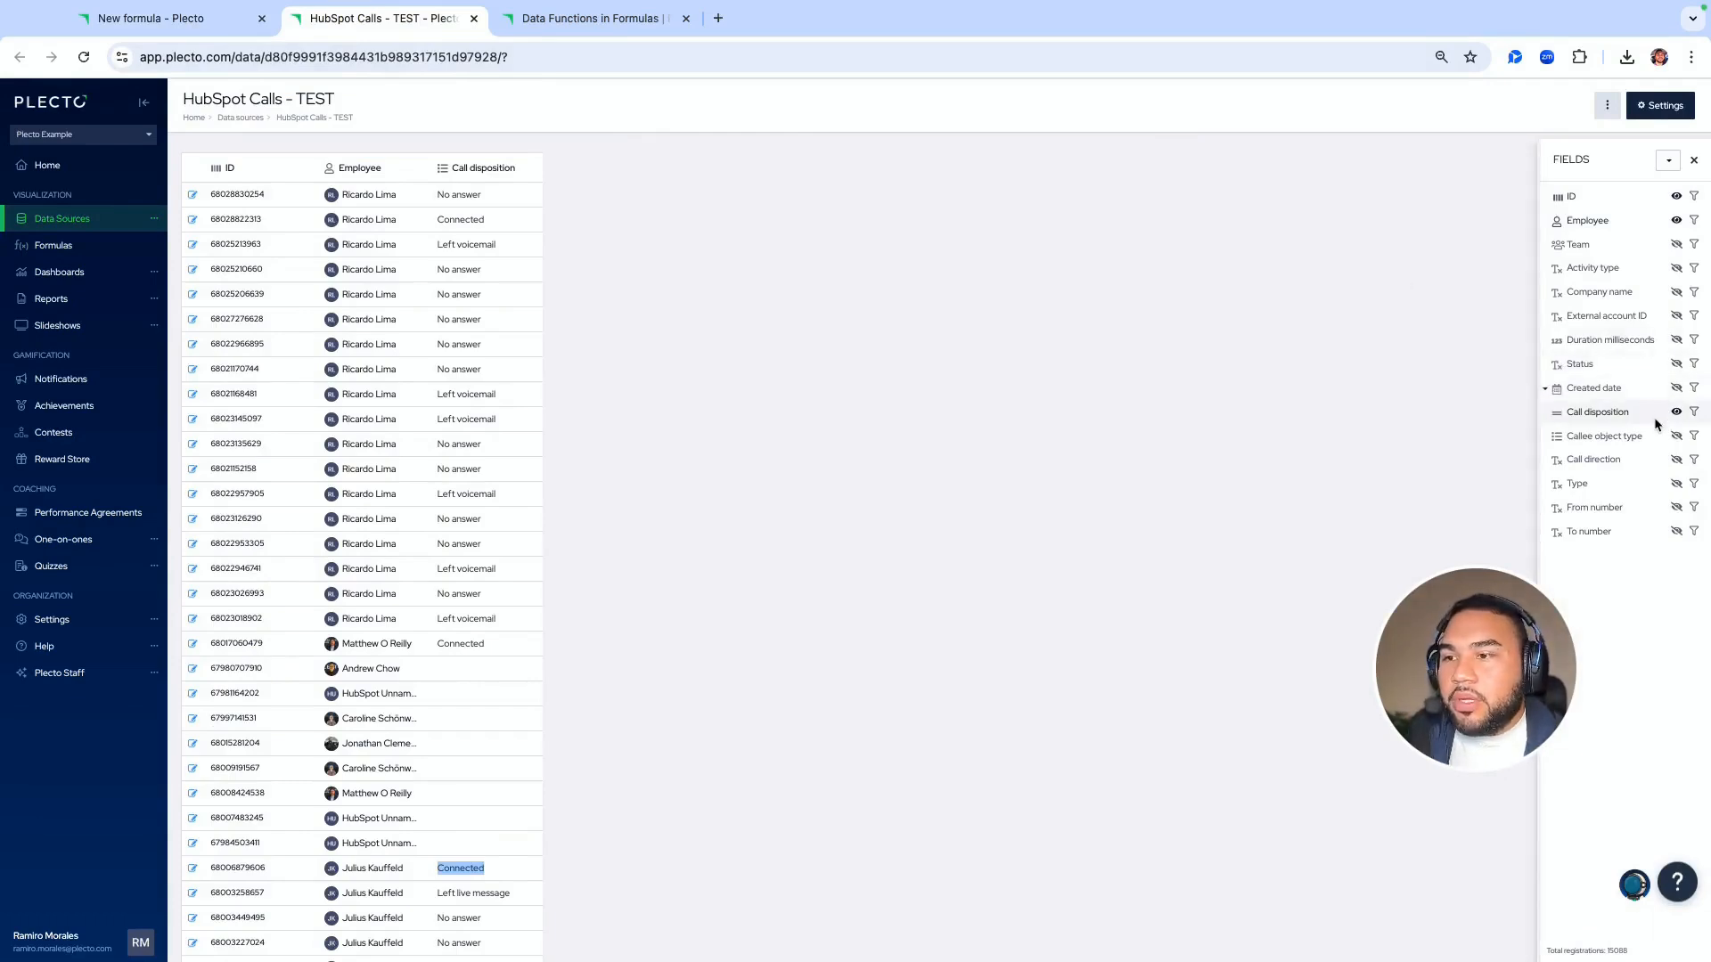
pyautogui.click(1676, 459)
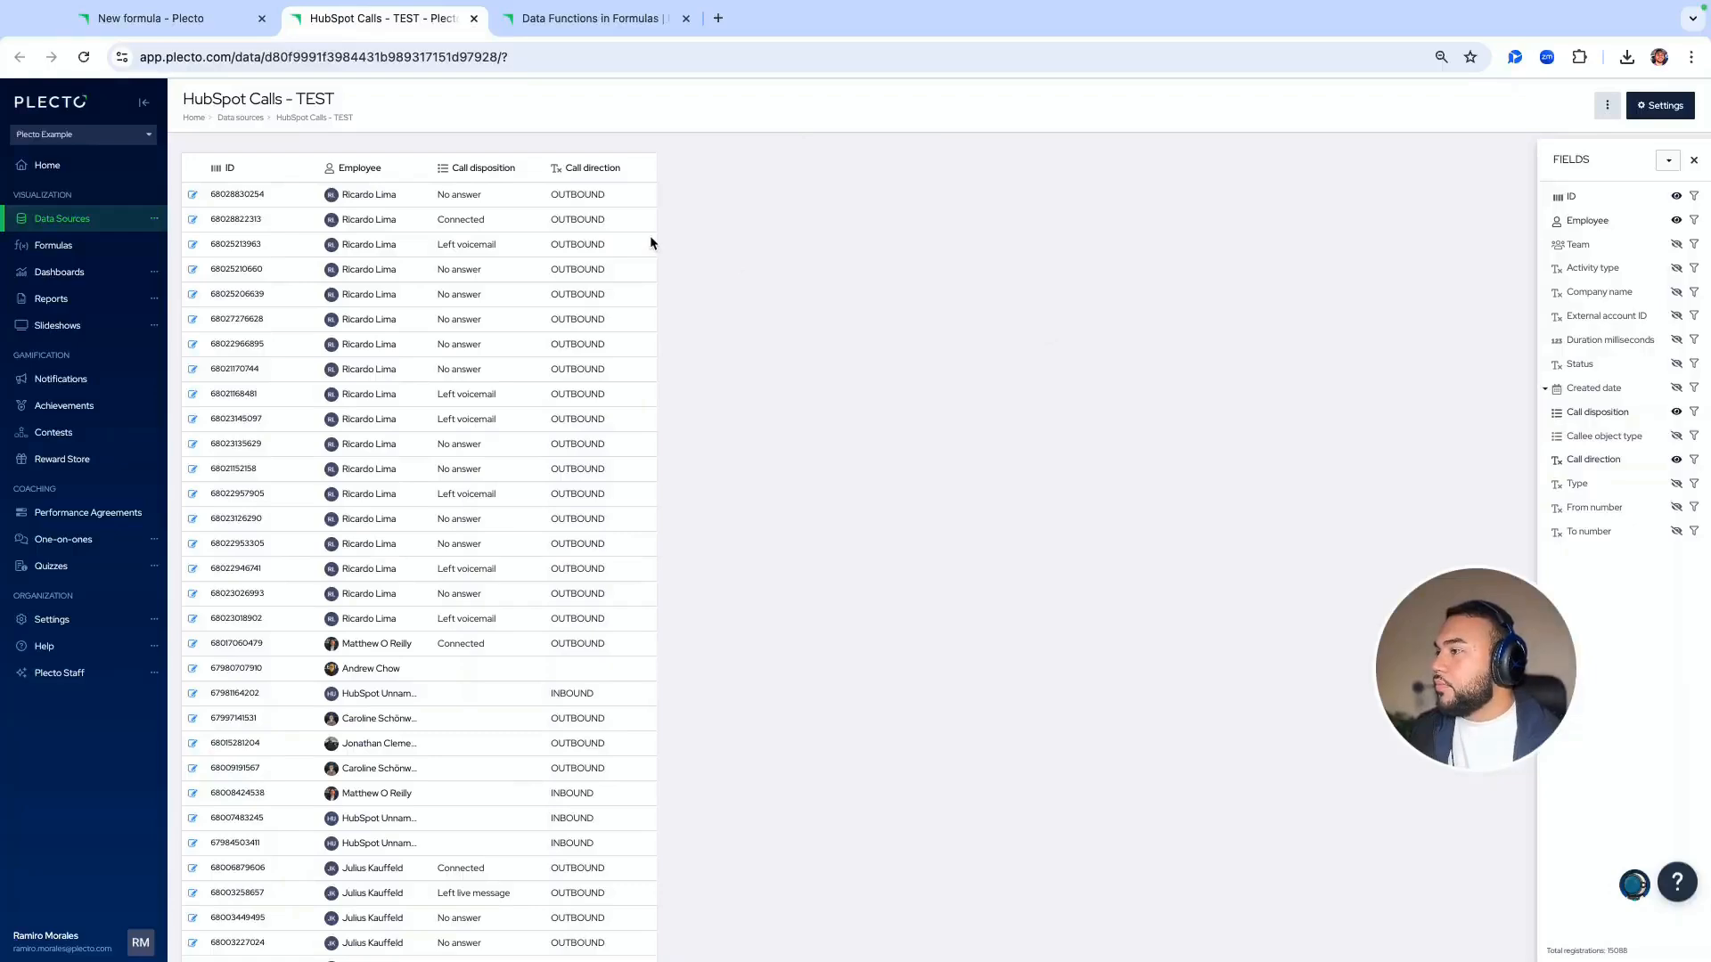
pyautogui.doubleClick(579, 194)
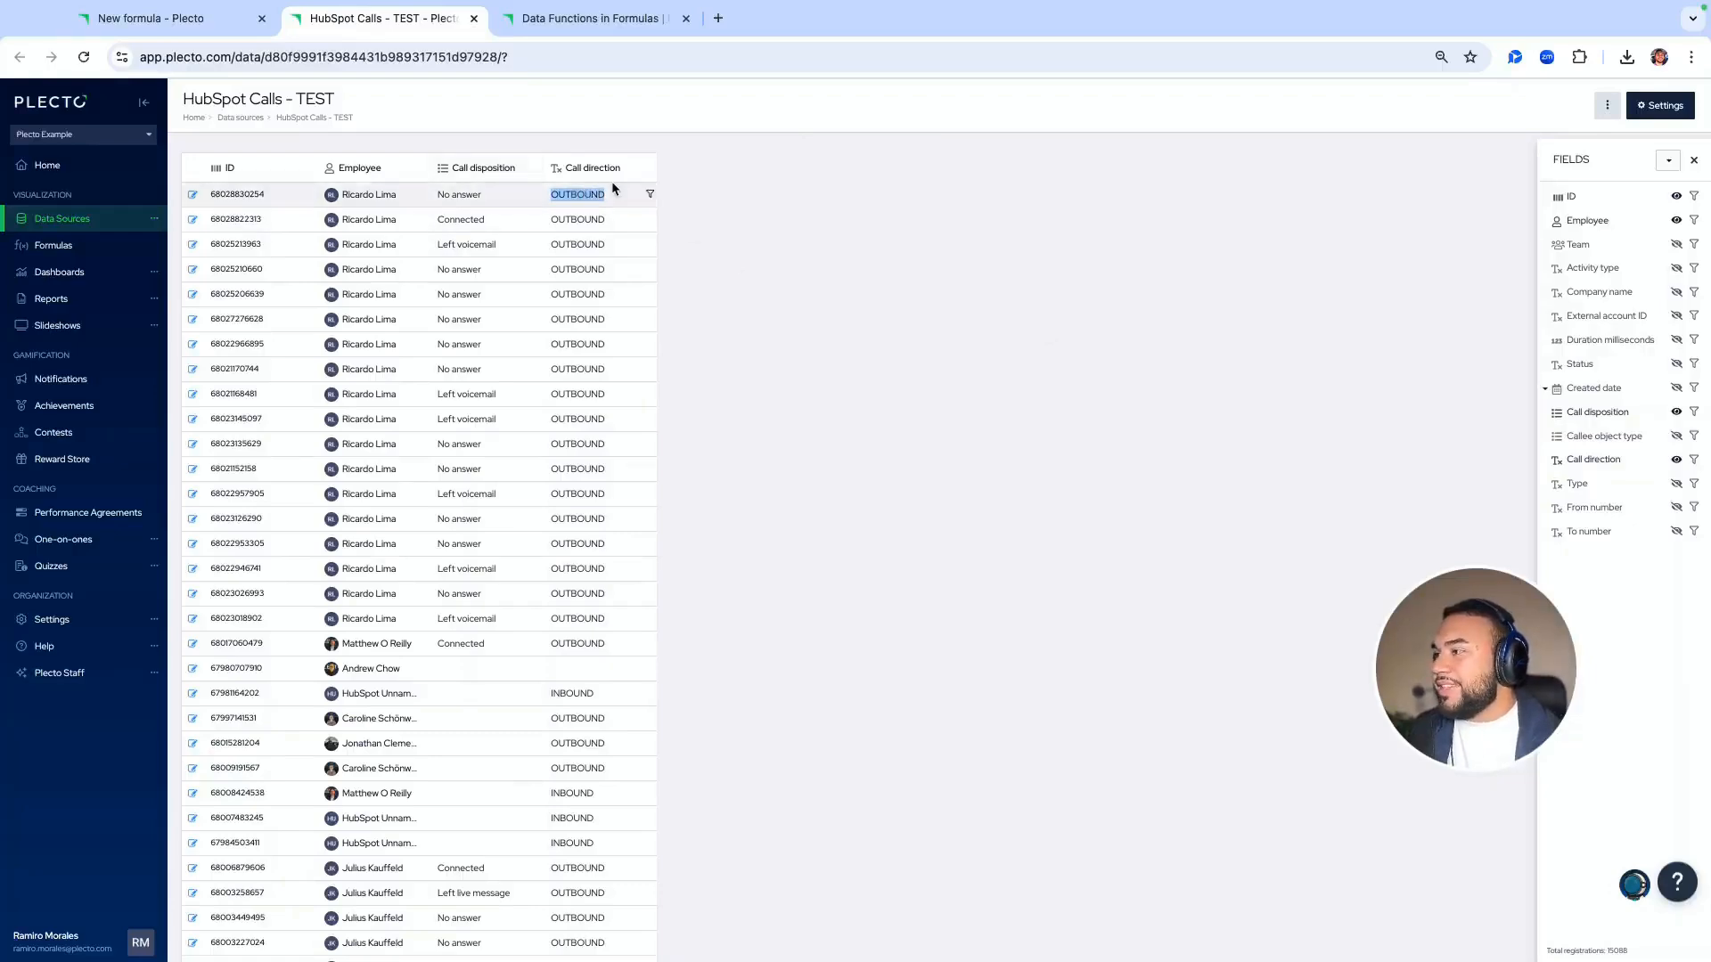
pyautogui.click(537, 23)
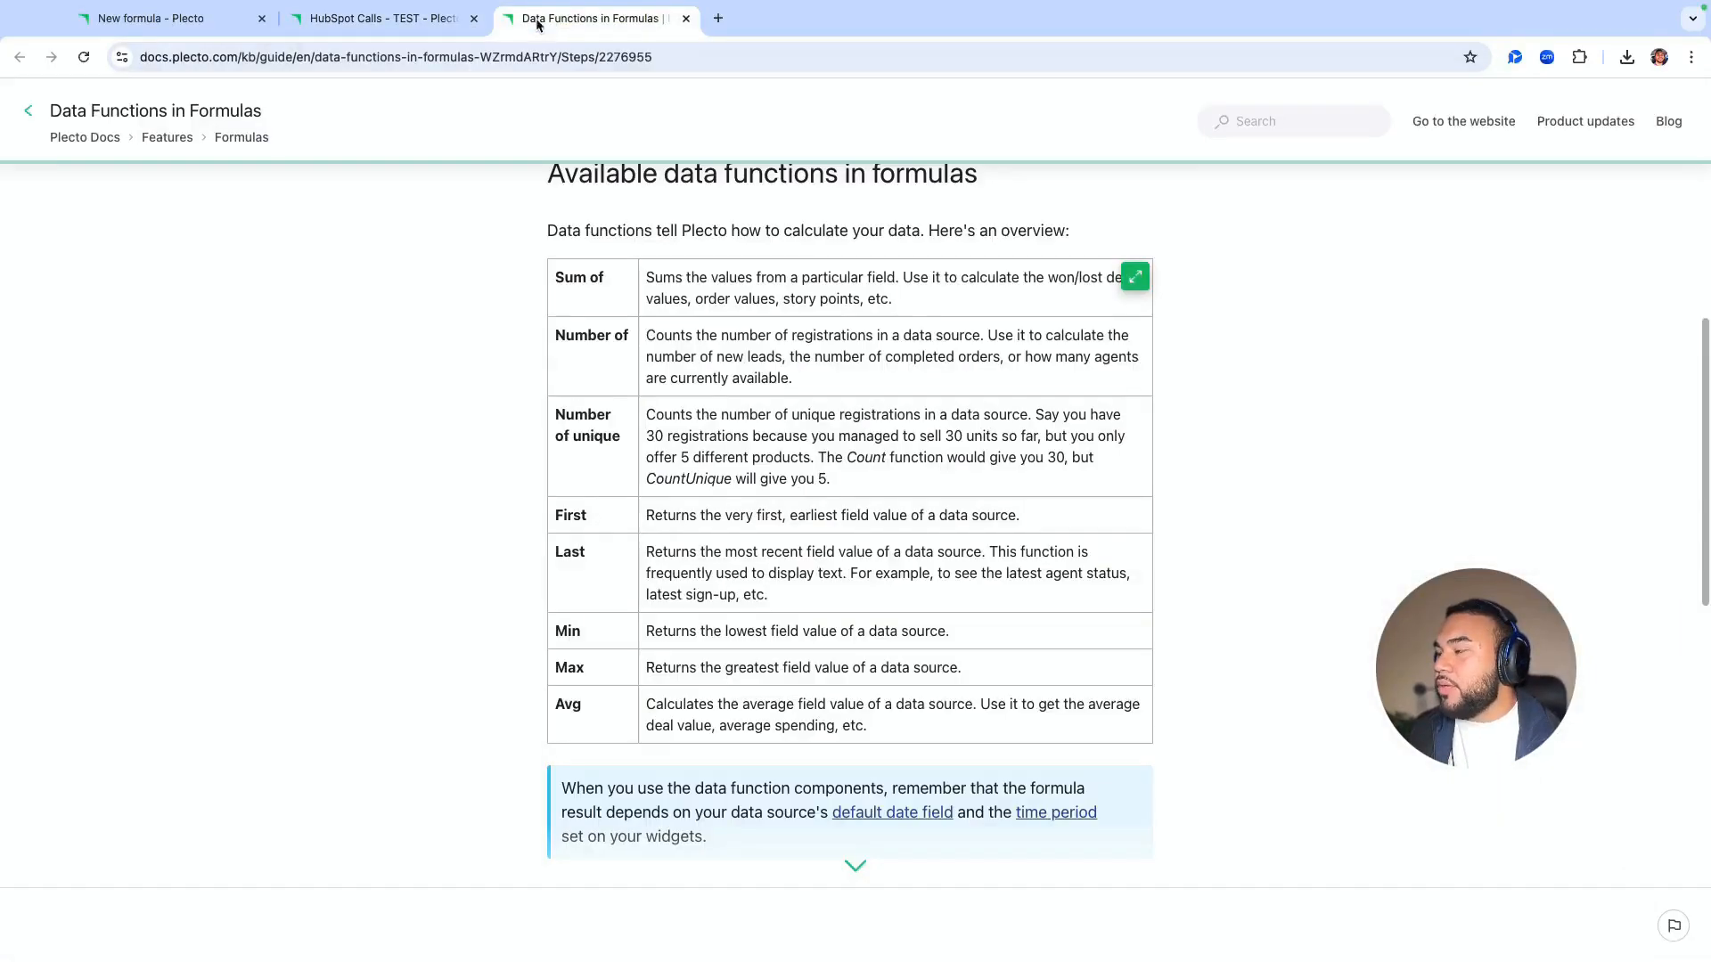
# In the new formula, add a second filter to the HubSpot Calls component with Call direction is OUTBOUND
pyautogui.click(218, 21)
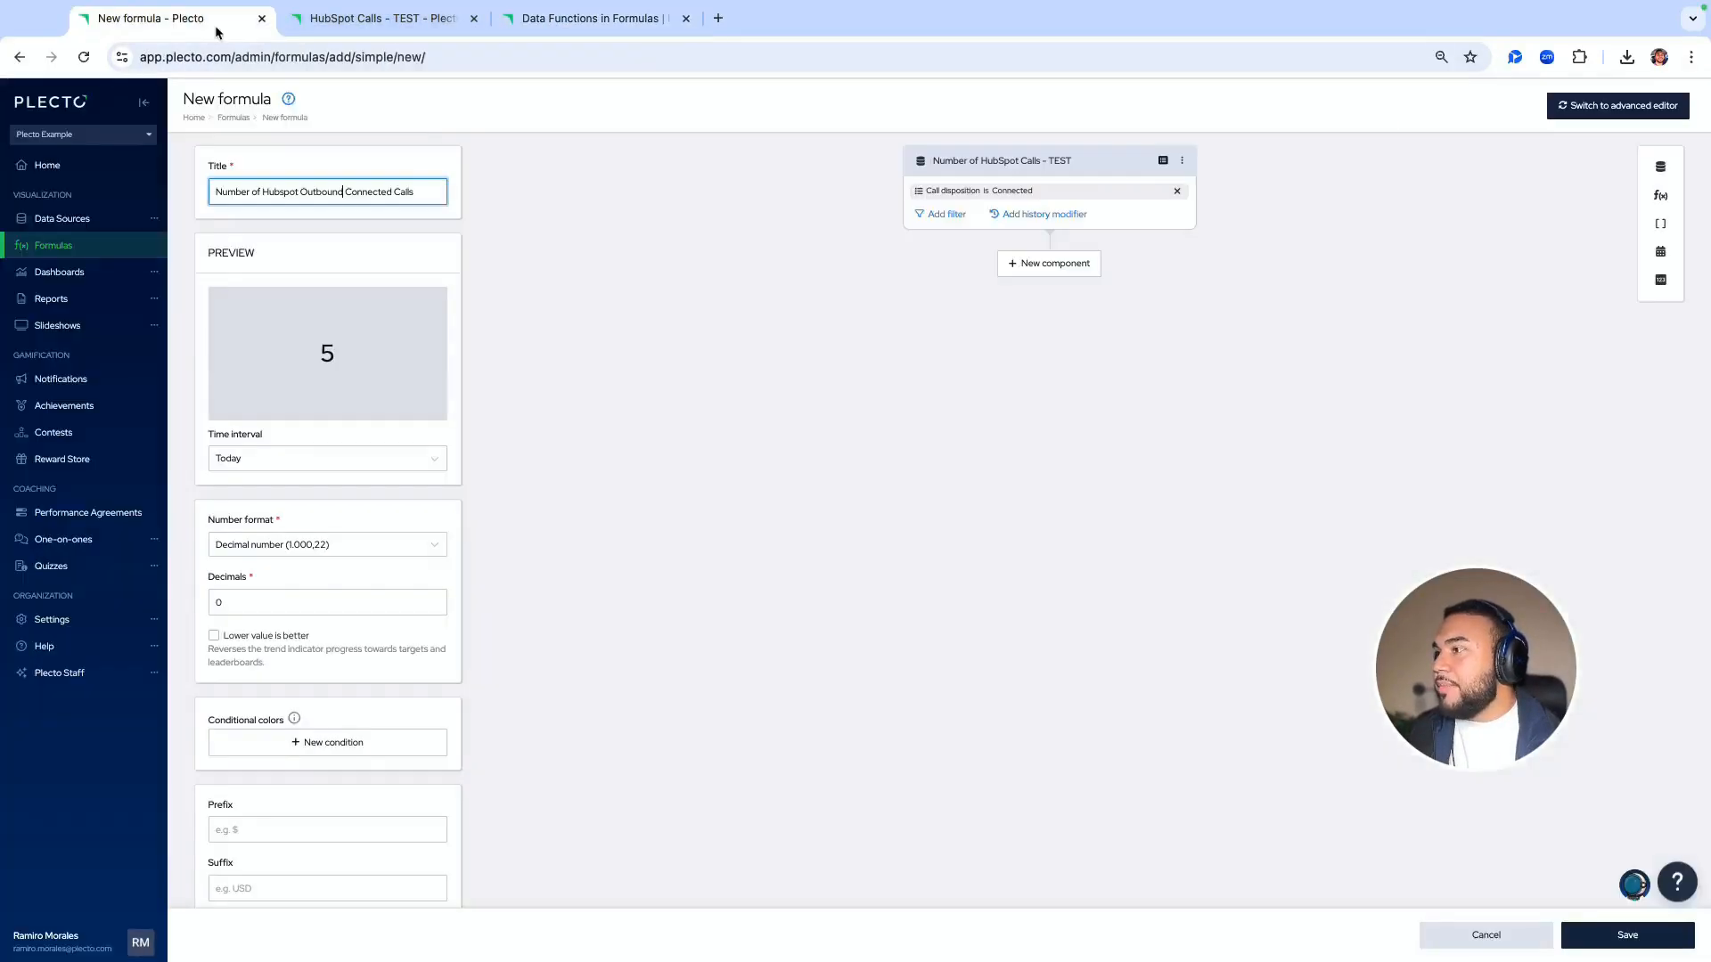
pyautogui.click(944, 220)
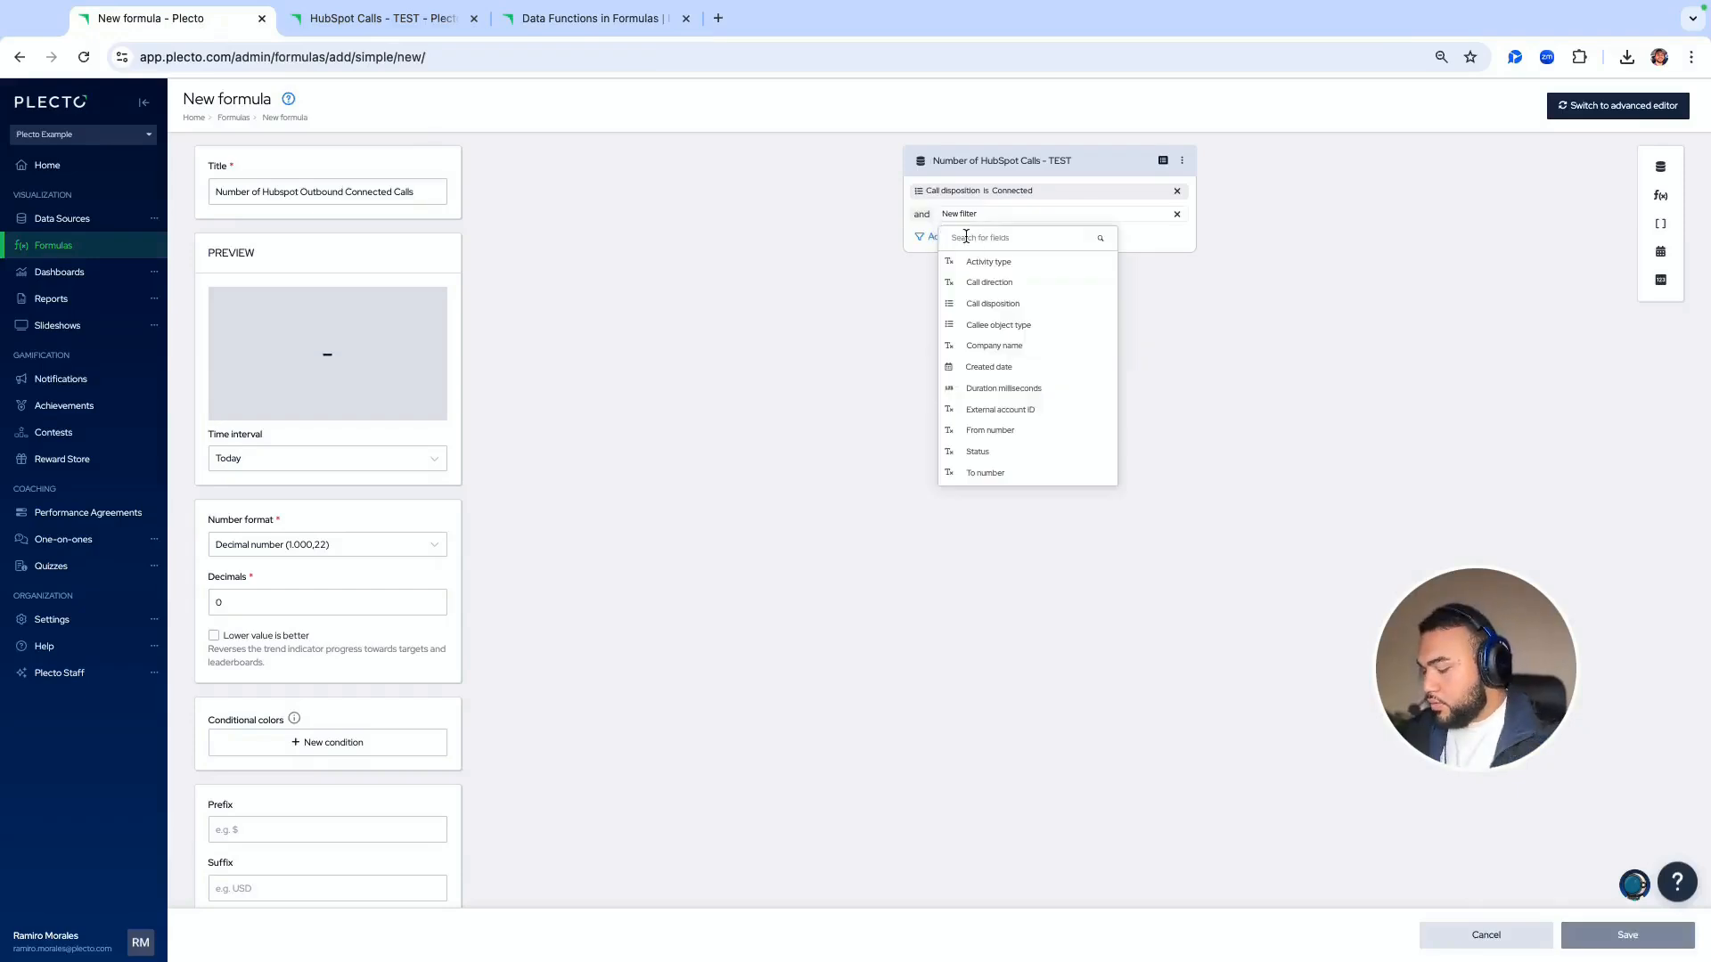
pyautogui.click(1025, 282)
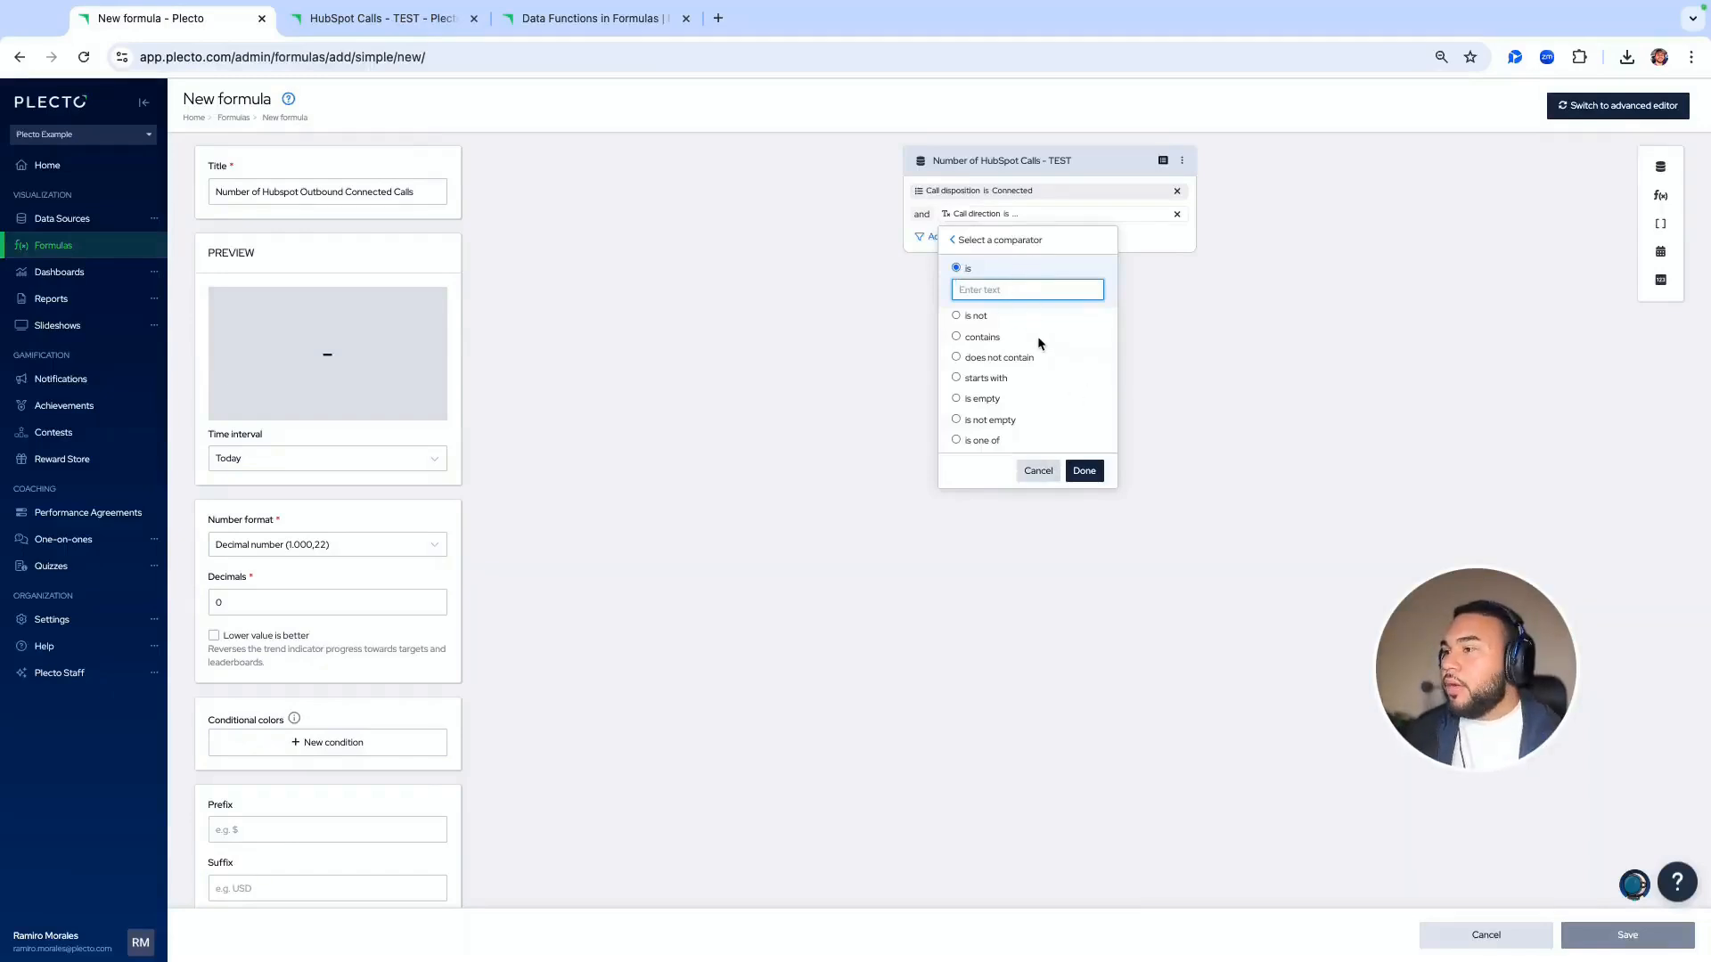
pyautogui.write('OUTBOUND')
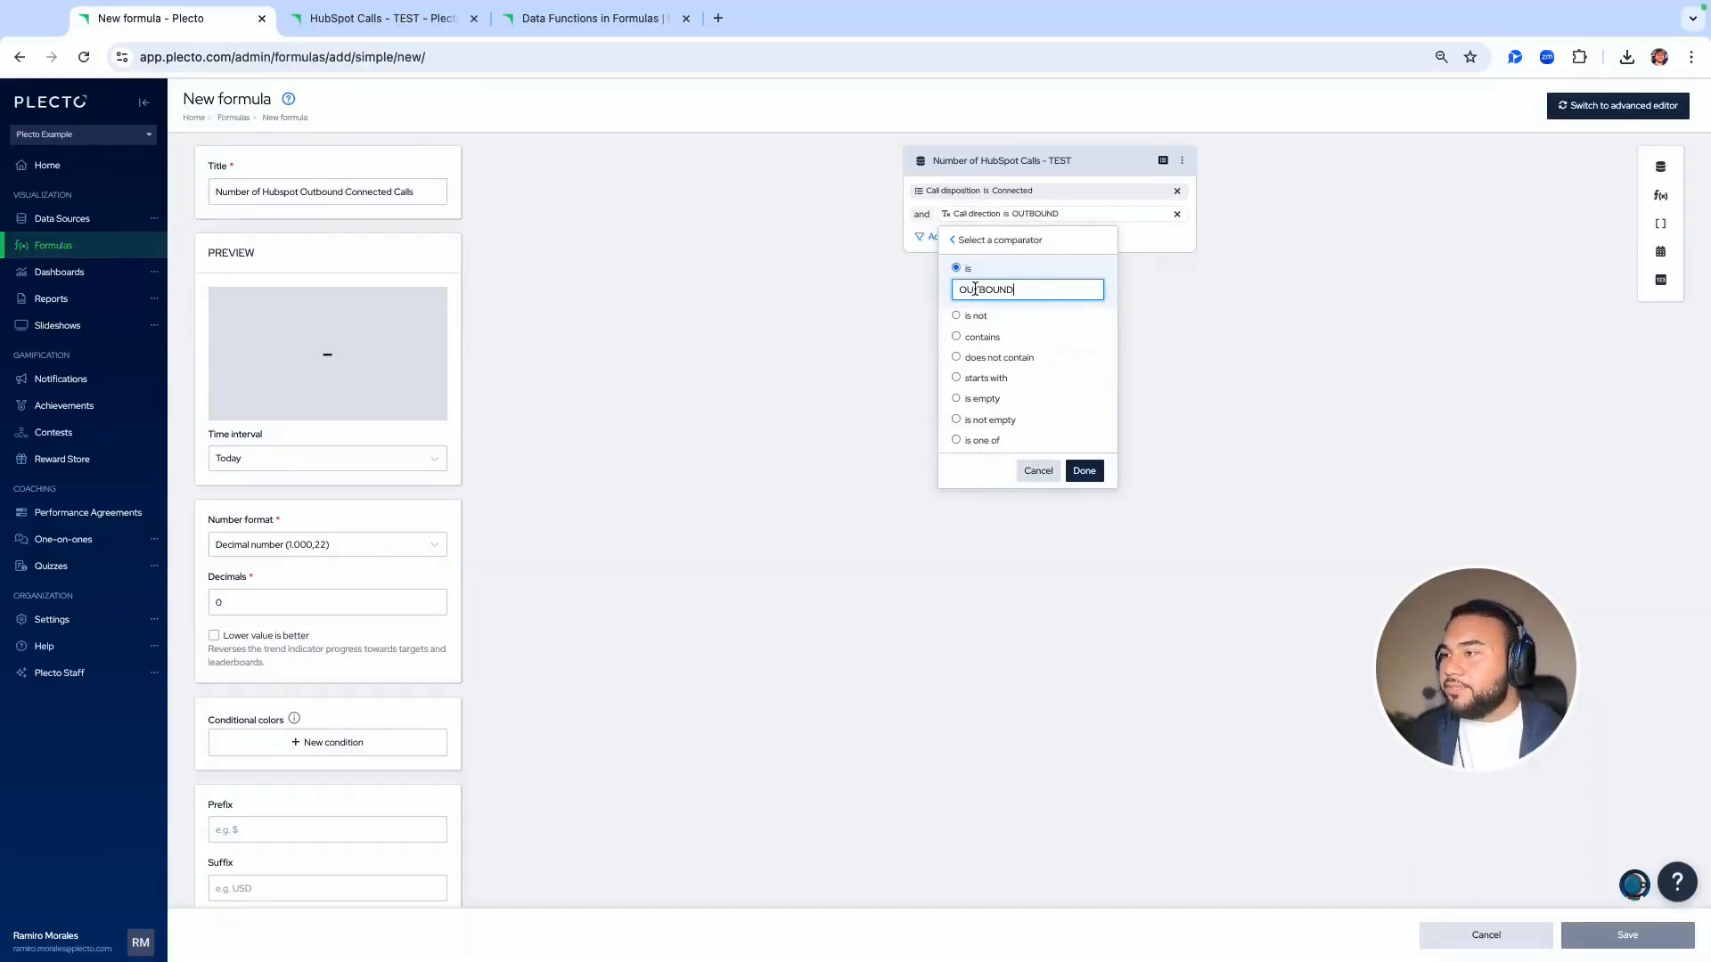
# Check the exact spelling and capitalization of the outbound value under Call direction in the HubSpot Calls - TEST registrations
pyautogui.click(597, 19)
pyautogui.click(395, 25)
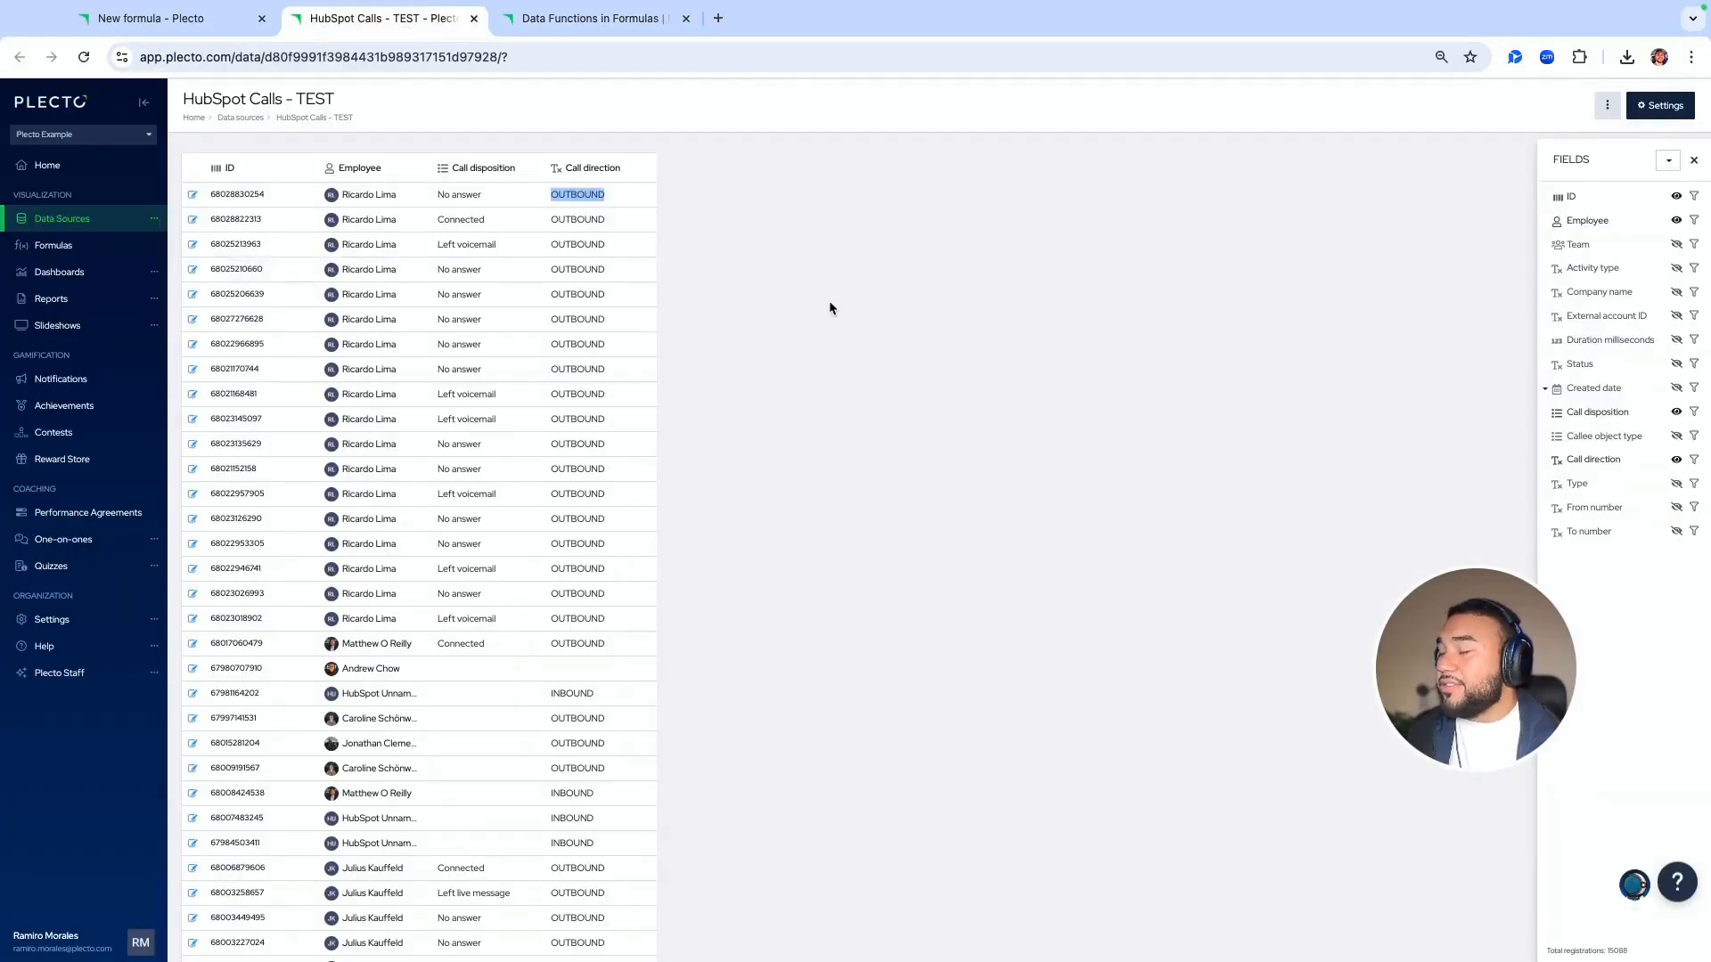
pyautogui.doubleClick(587, 198)
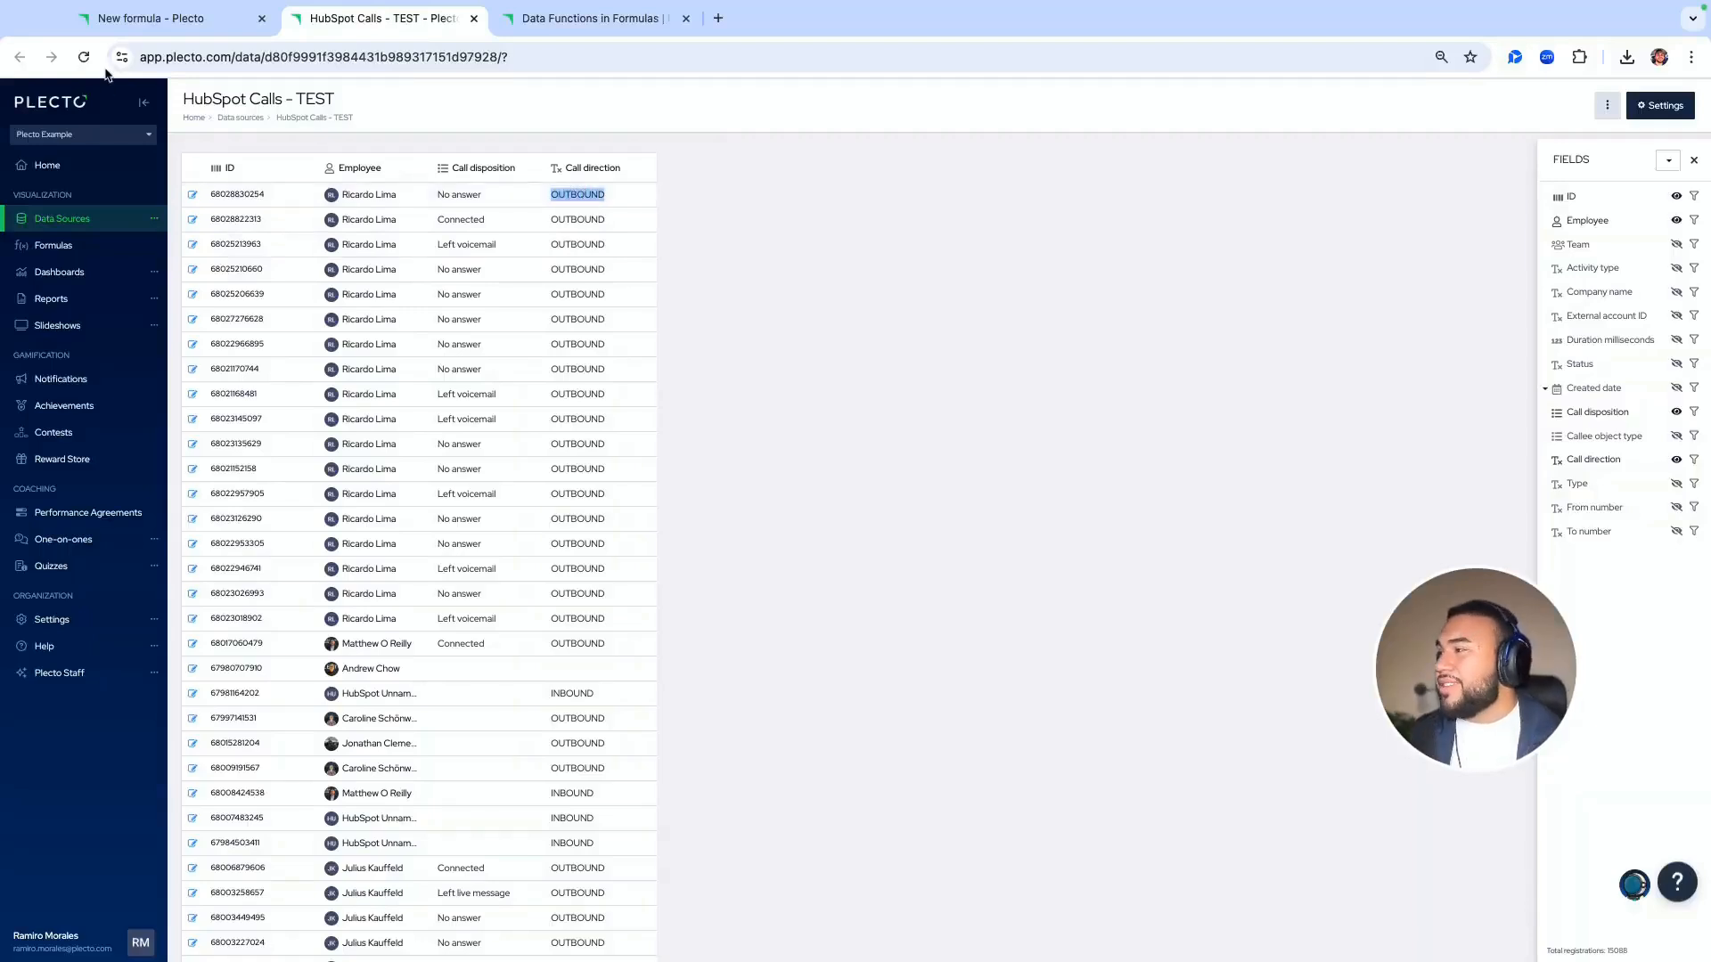
# Back in the new formula, make sure the filter value is exactly OUTBOUND without a trailing space and apply the Call direction filter
pyautogui.click(141, 18)
pyautogui.click(1030, 288)
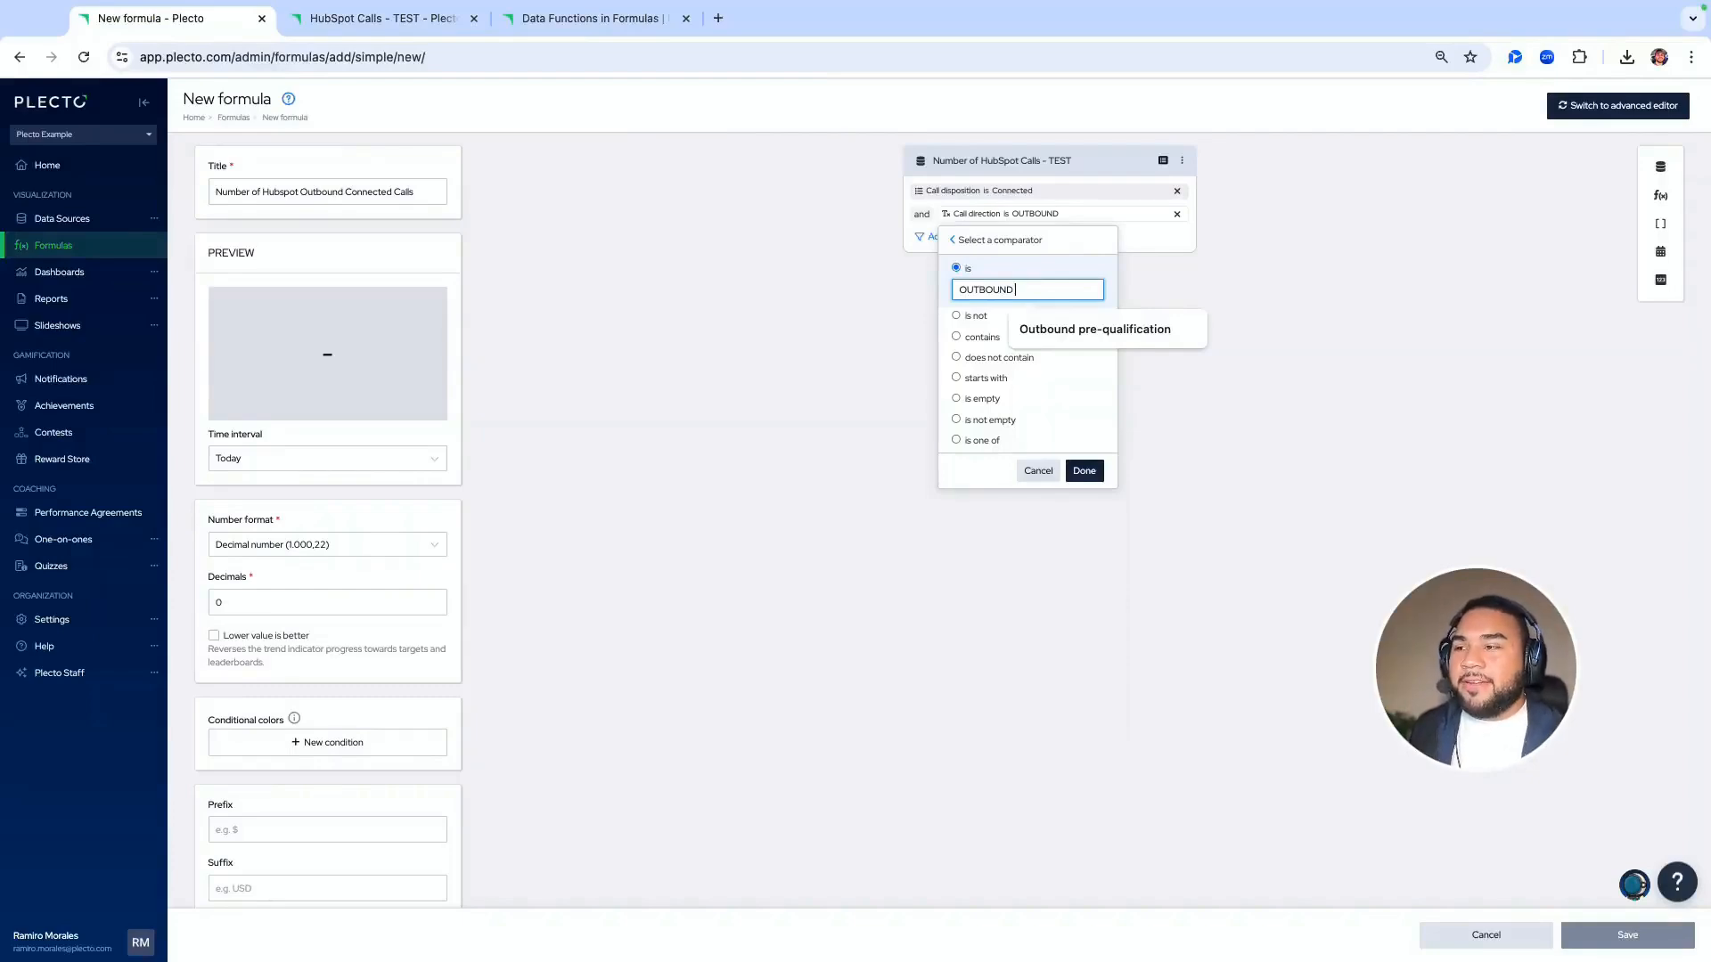
pyautogui.press('BackSpace')
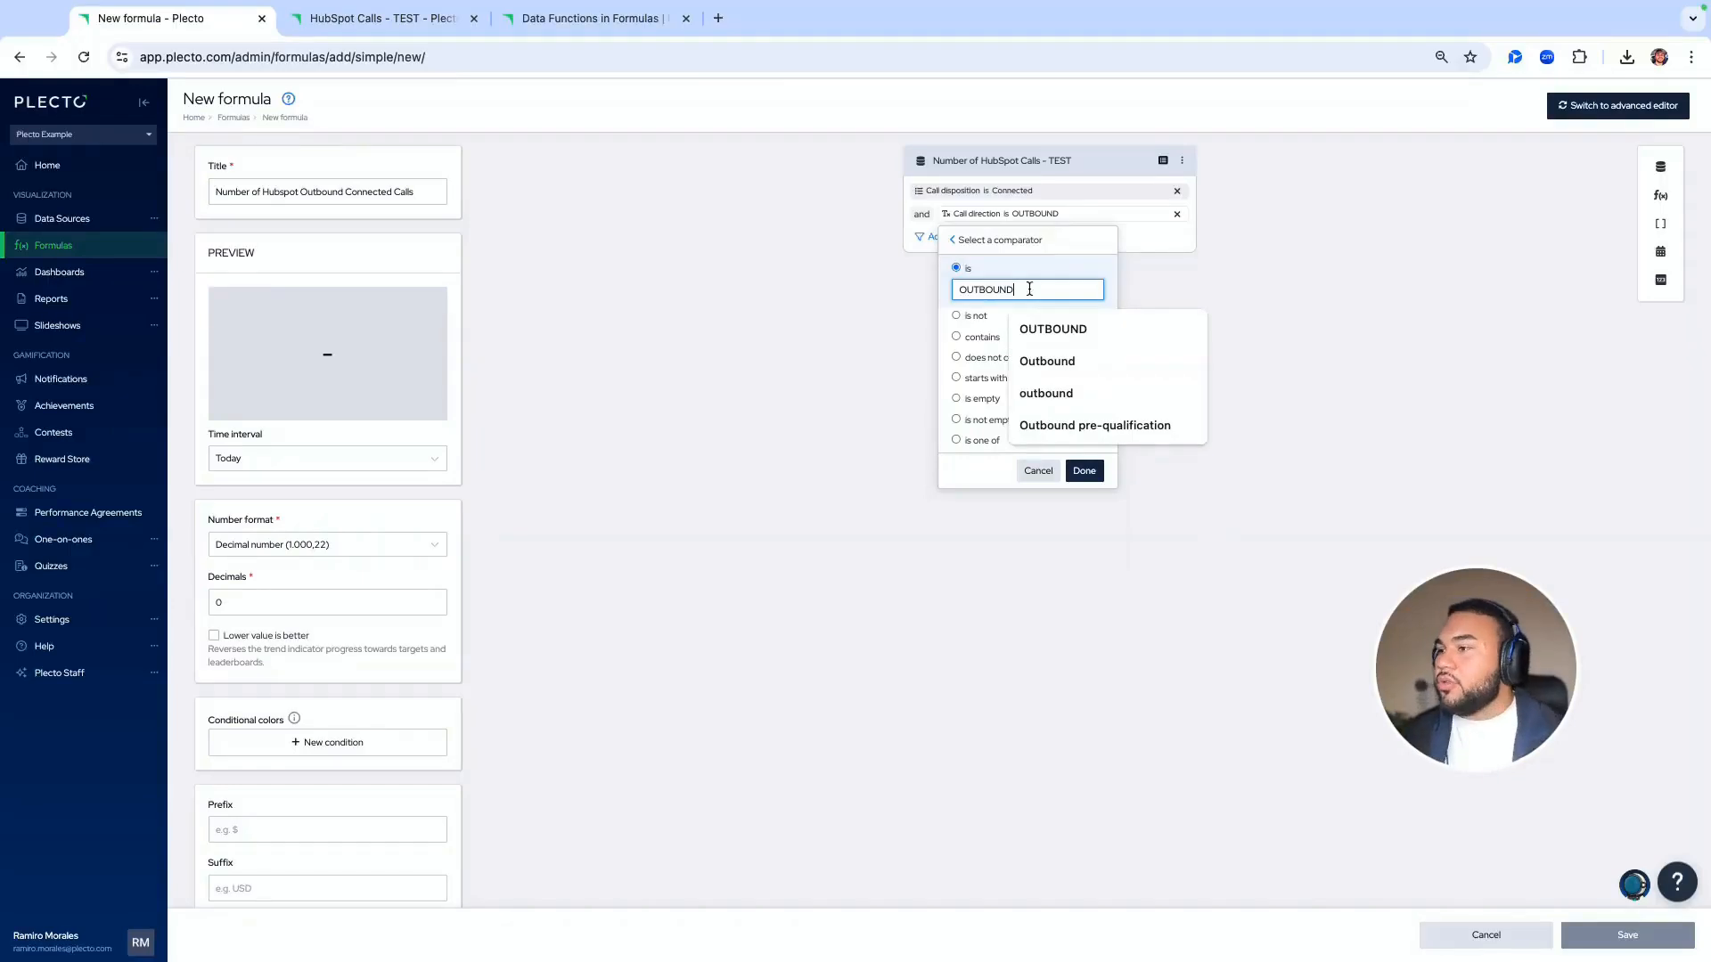
pyautogui.moveTo(1033, 292); pyautogui.dragTo(940, 288)
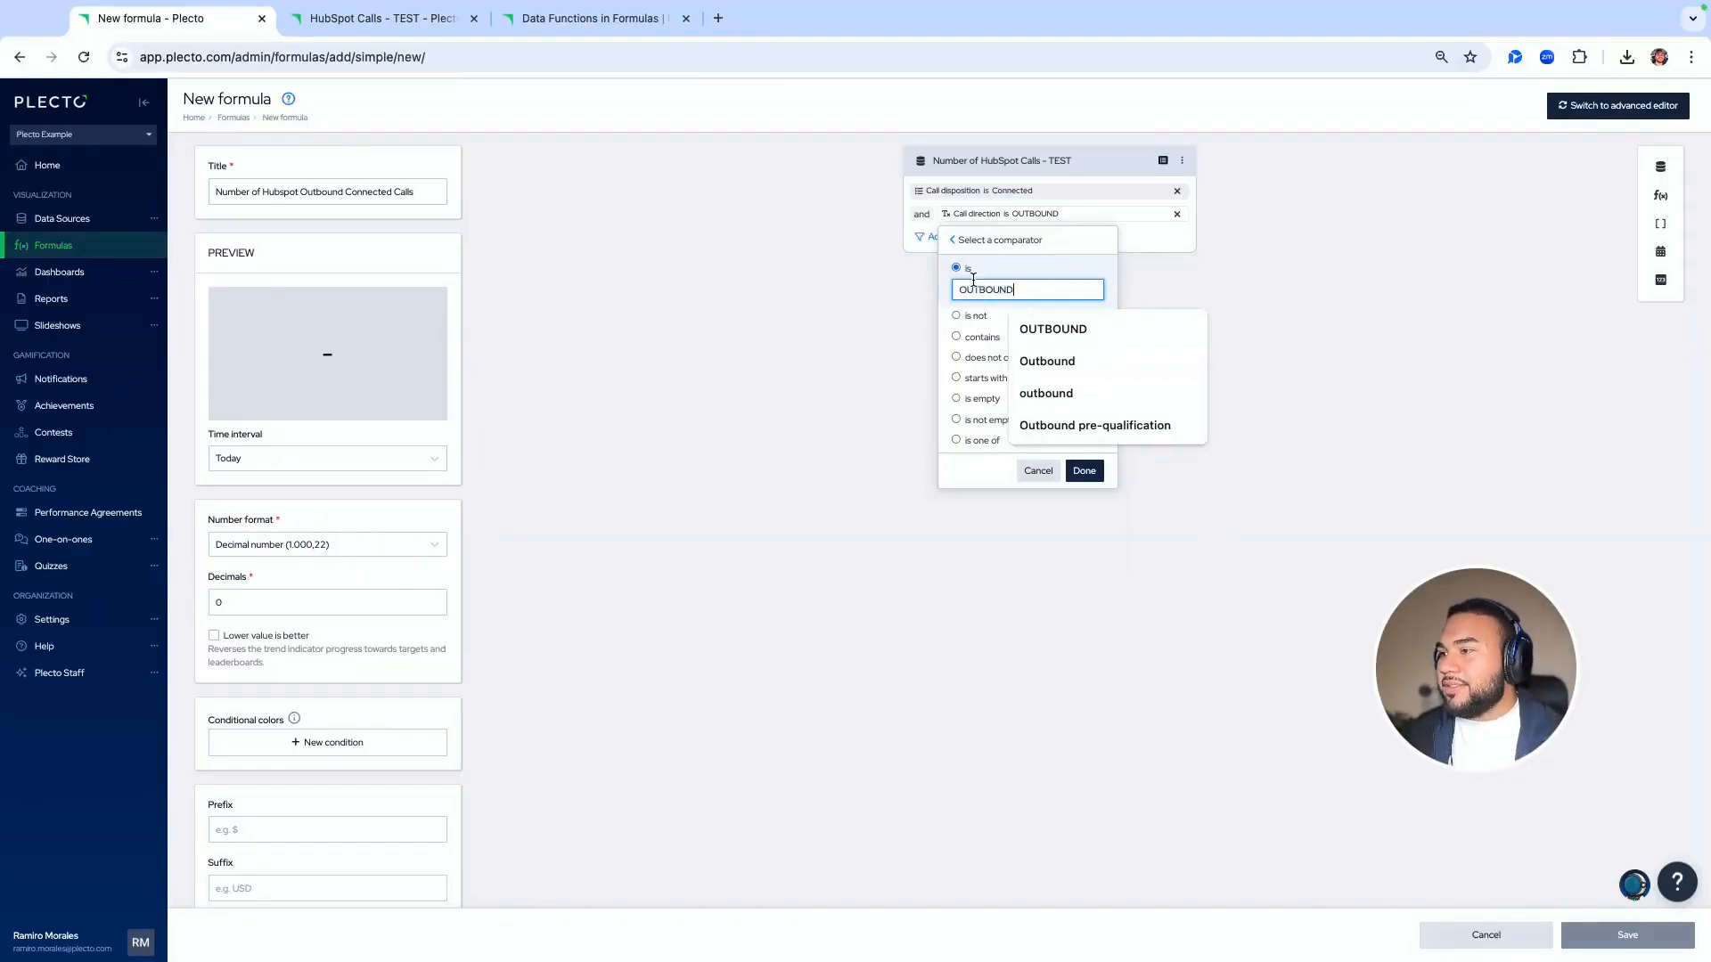
pyautogui.click(1090, 477)
pyautogui.click(1092, 477)
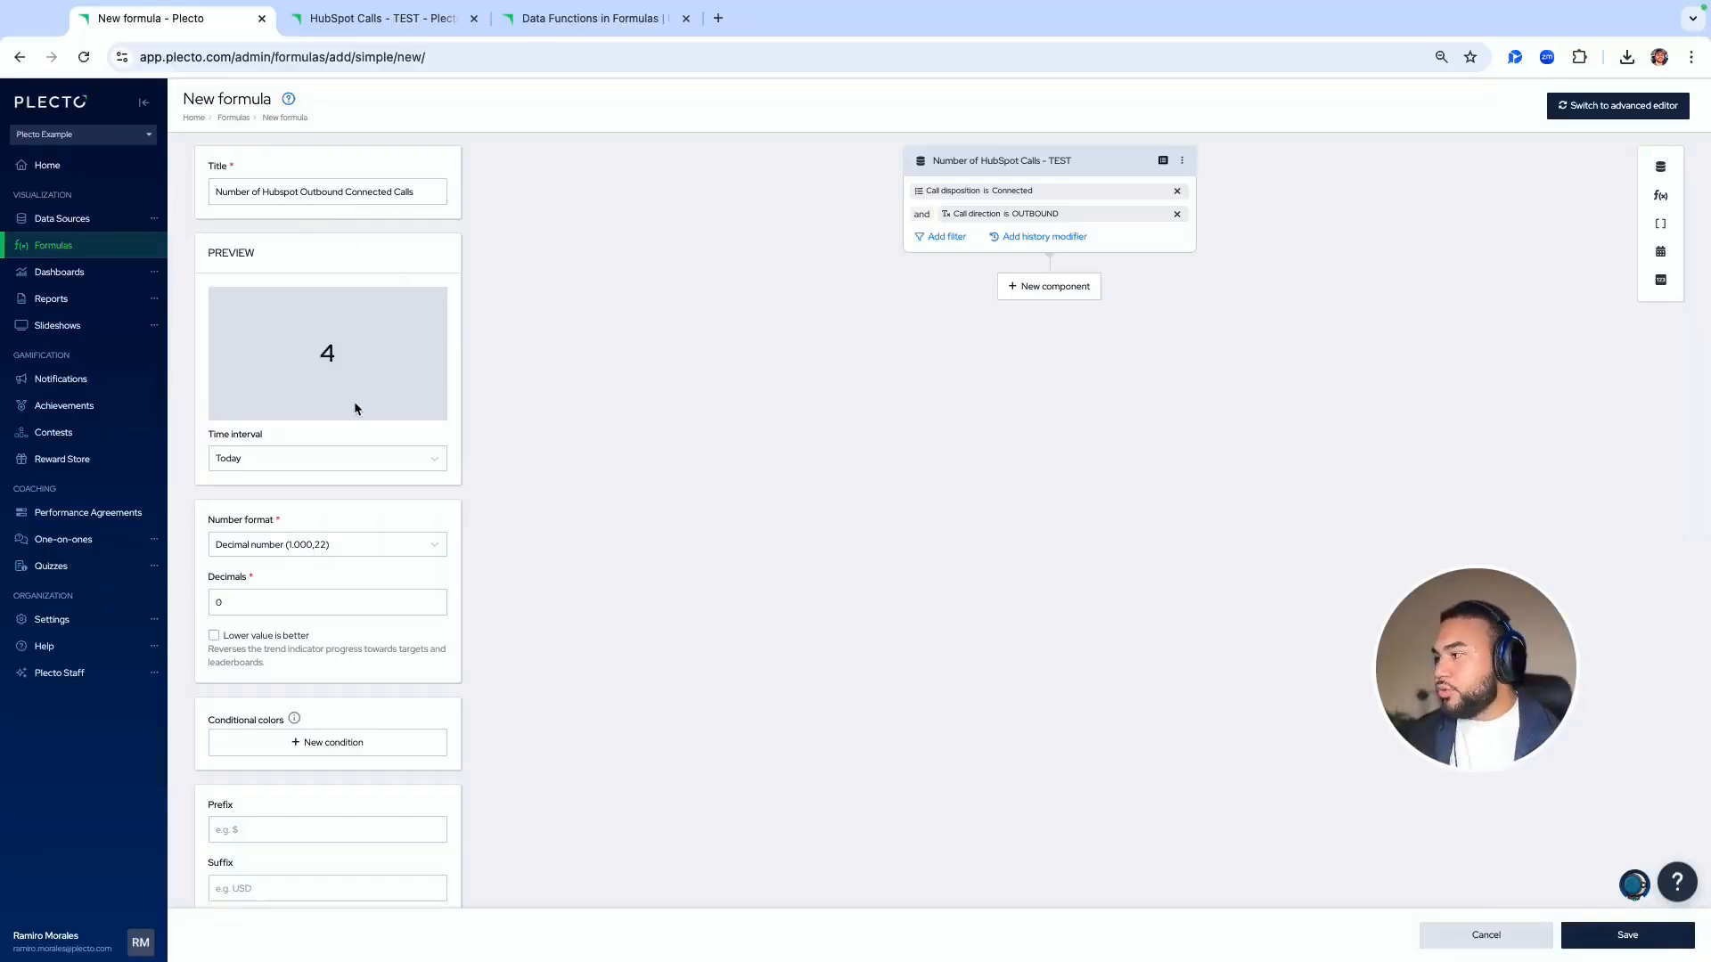
# Preview the formula result for Today and Yesterday, and set the preview's time interval to Current month
pyautogui.click(314, 460)
pyautogui.click(596, 301)
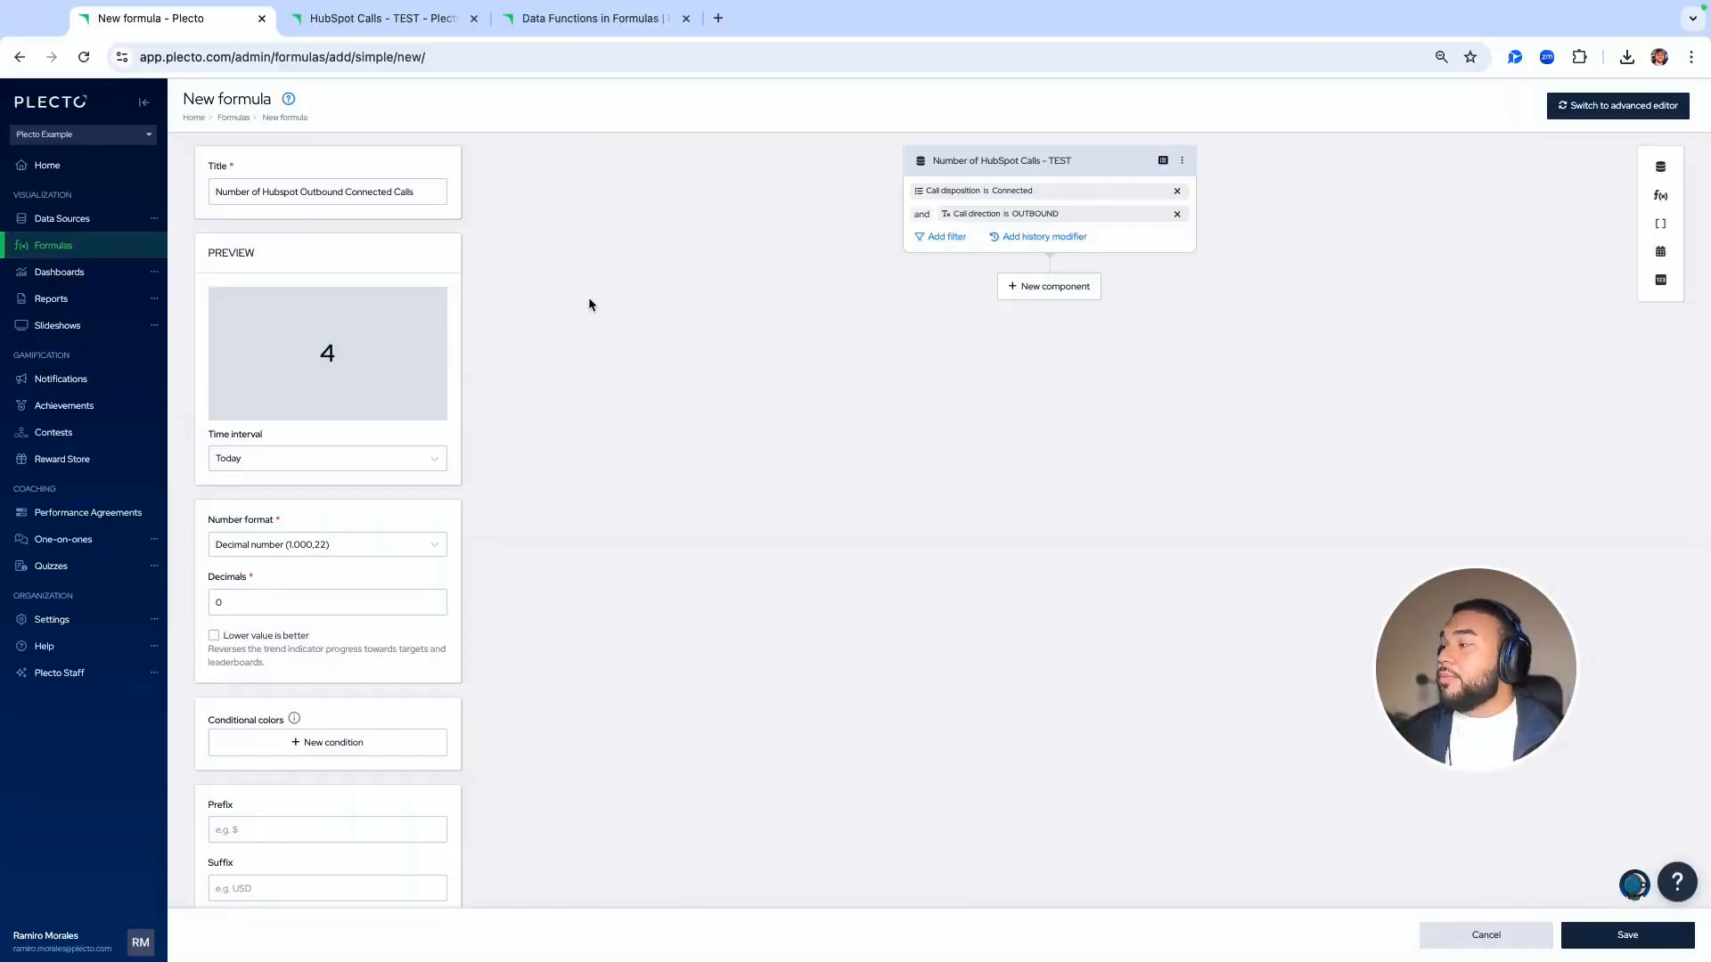
pyautogui.moveTo(266, 258); pyautogui.dragTo(195, 253)
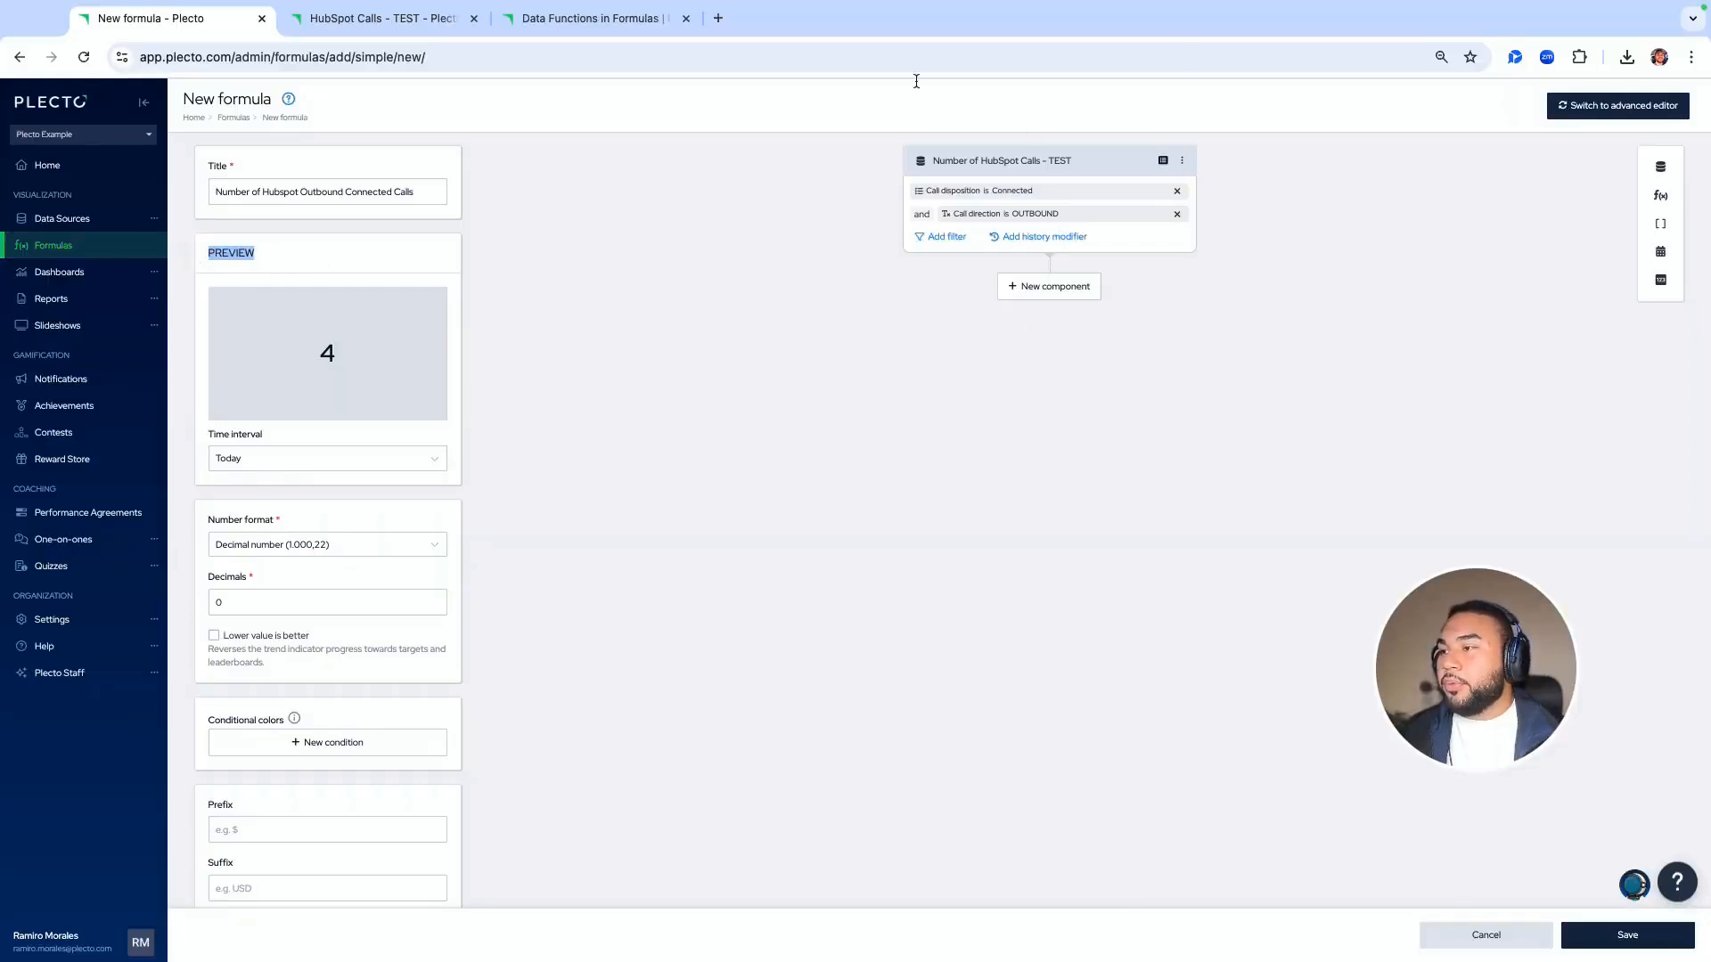
pyautogui.click(257, 465)
pyautogui.click(254, 484)
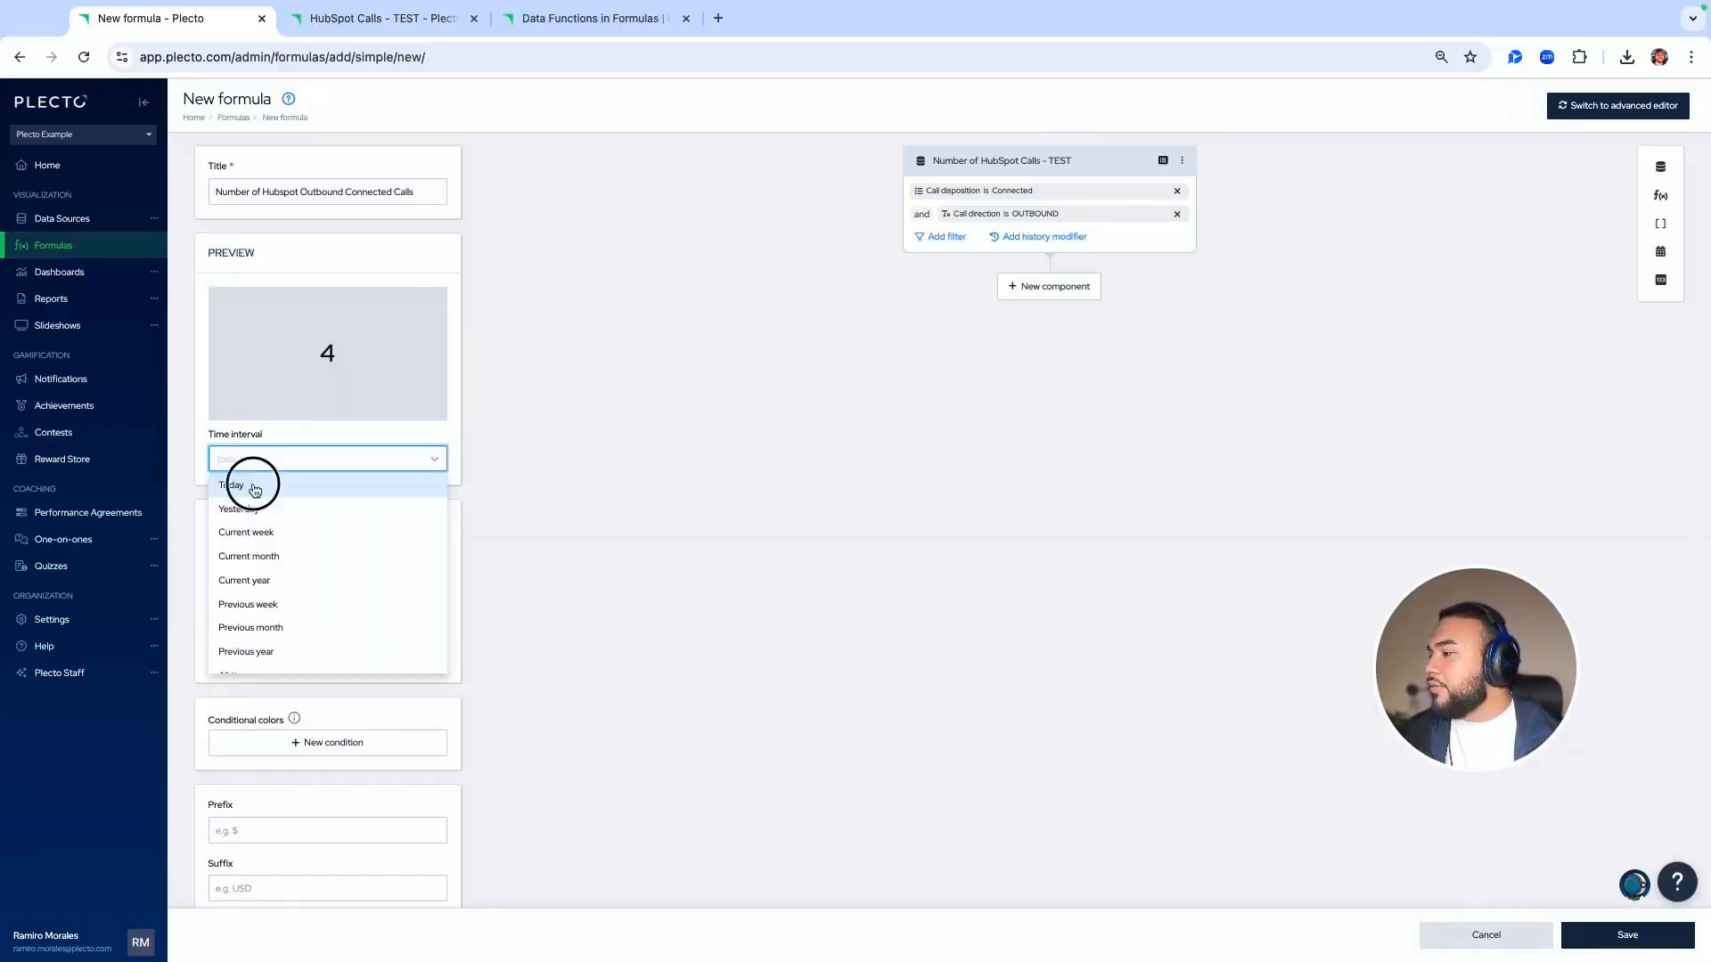
pyautogui.click(292, 465)
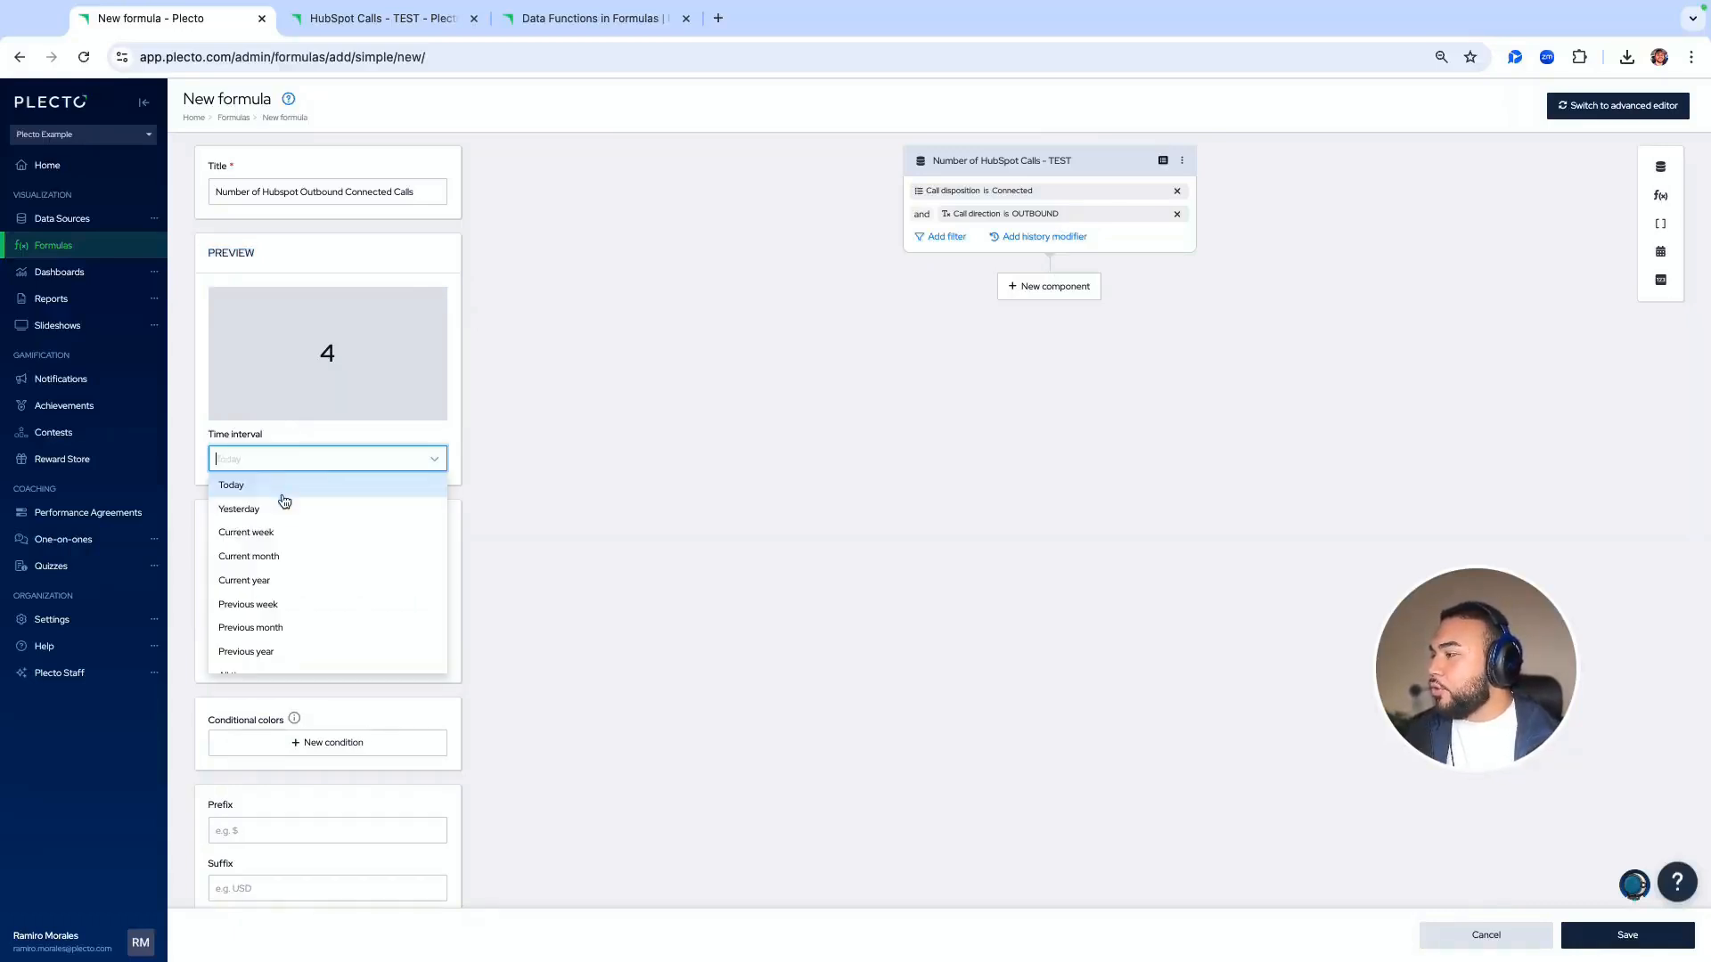
pyautogui.click(280, 512)
pyautogui.click(267, 459)
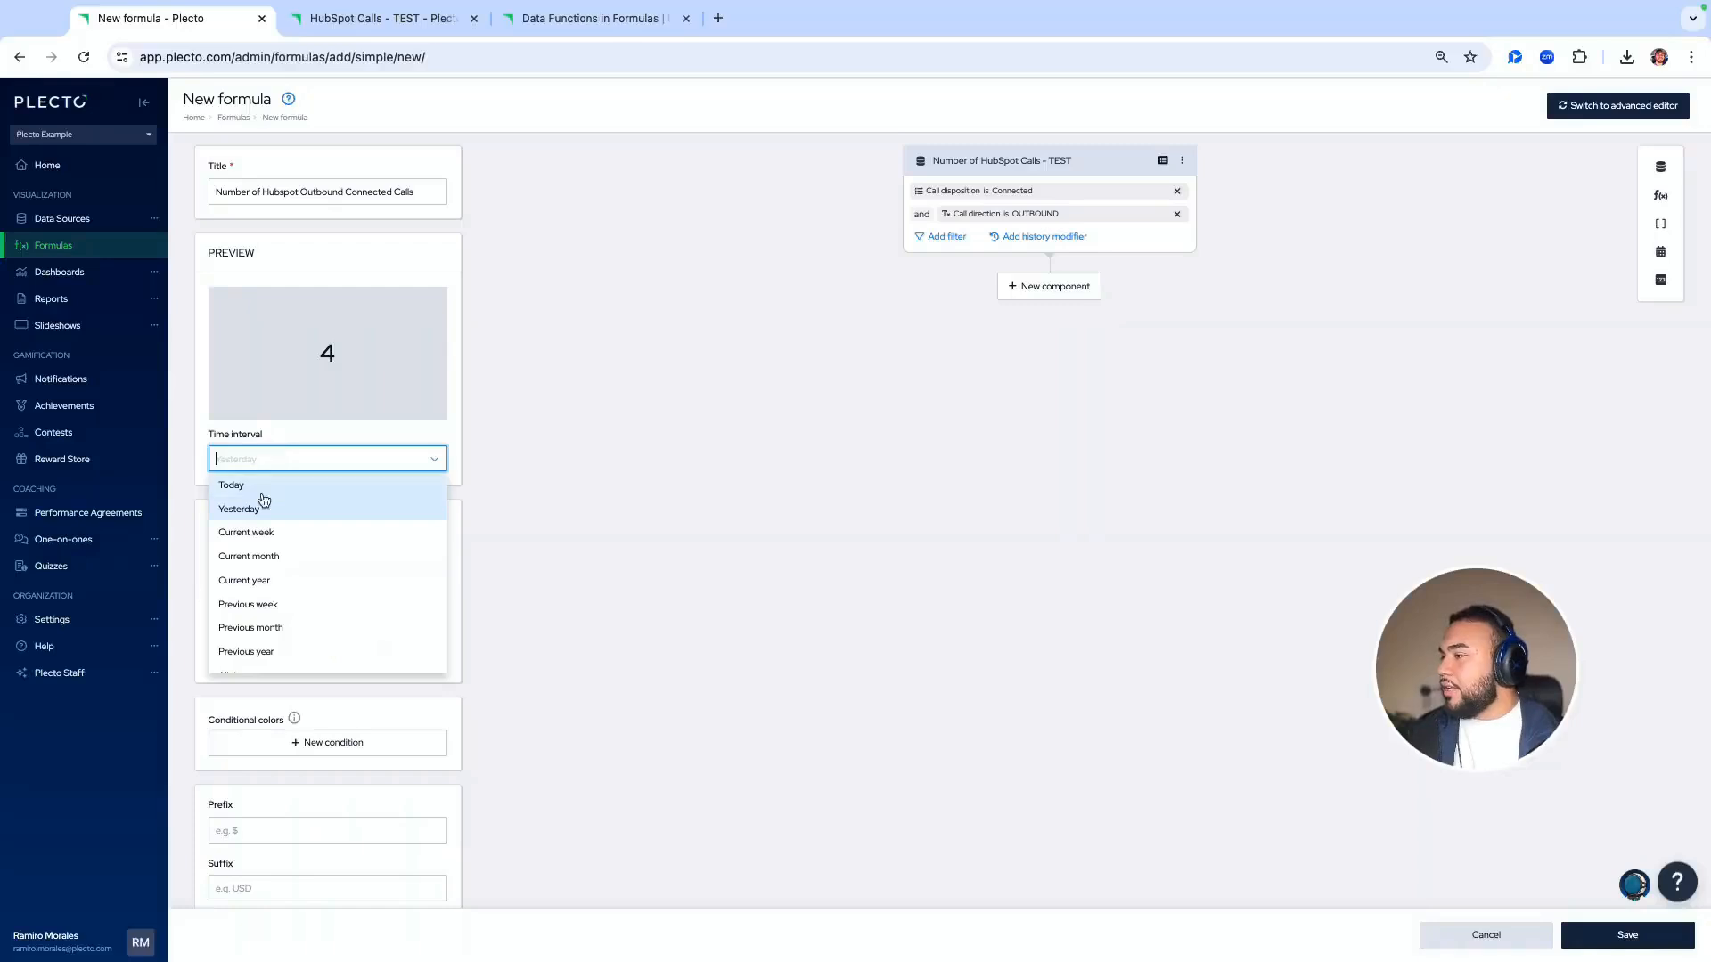
pyautogui.click(267, 556)
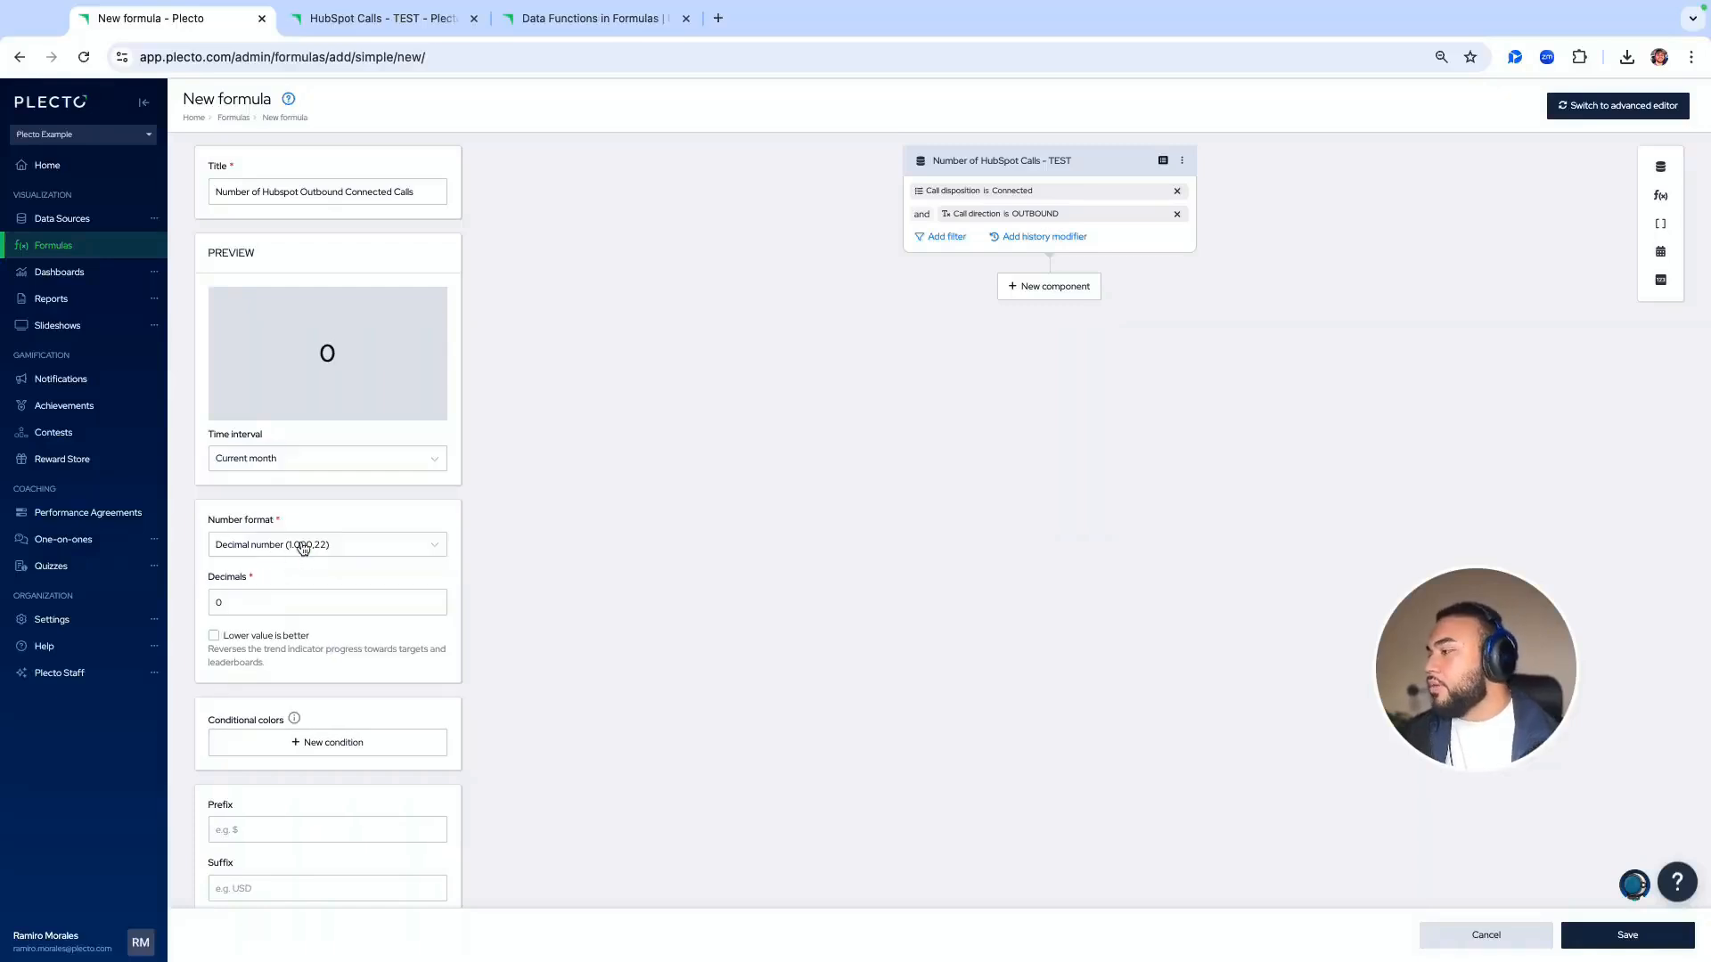
# Review the preview's time interval options and the date field used by the HubSpot Calls component
pyautogui.click(316, 465)
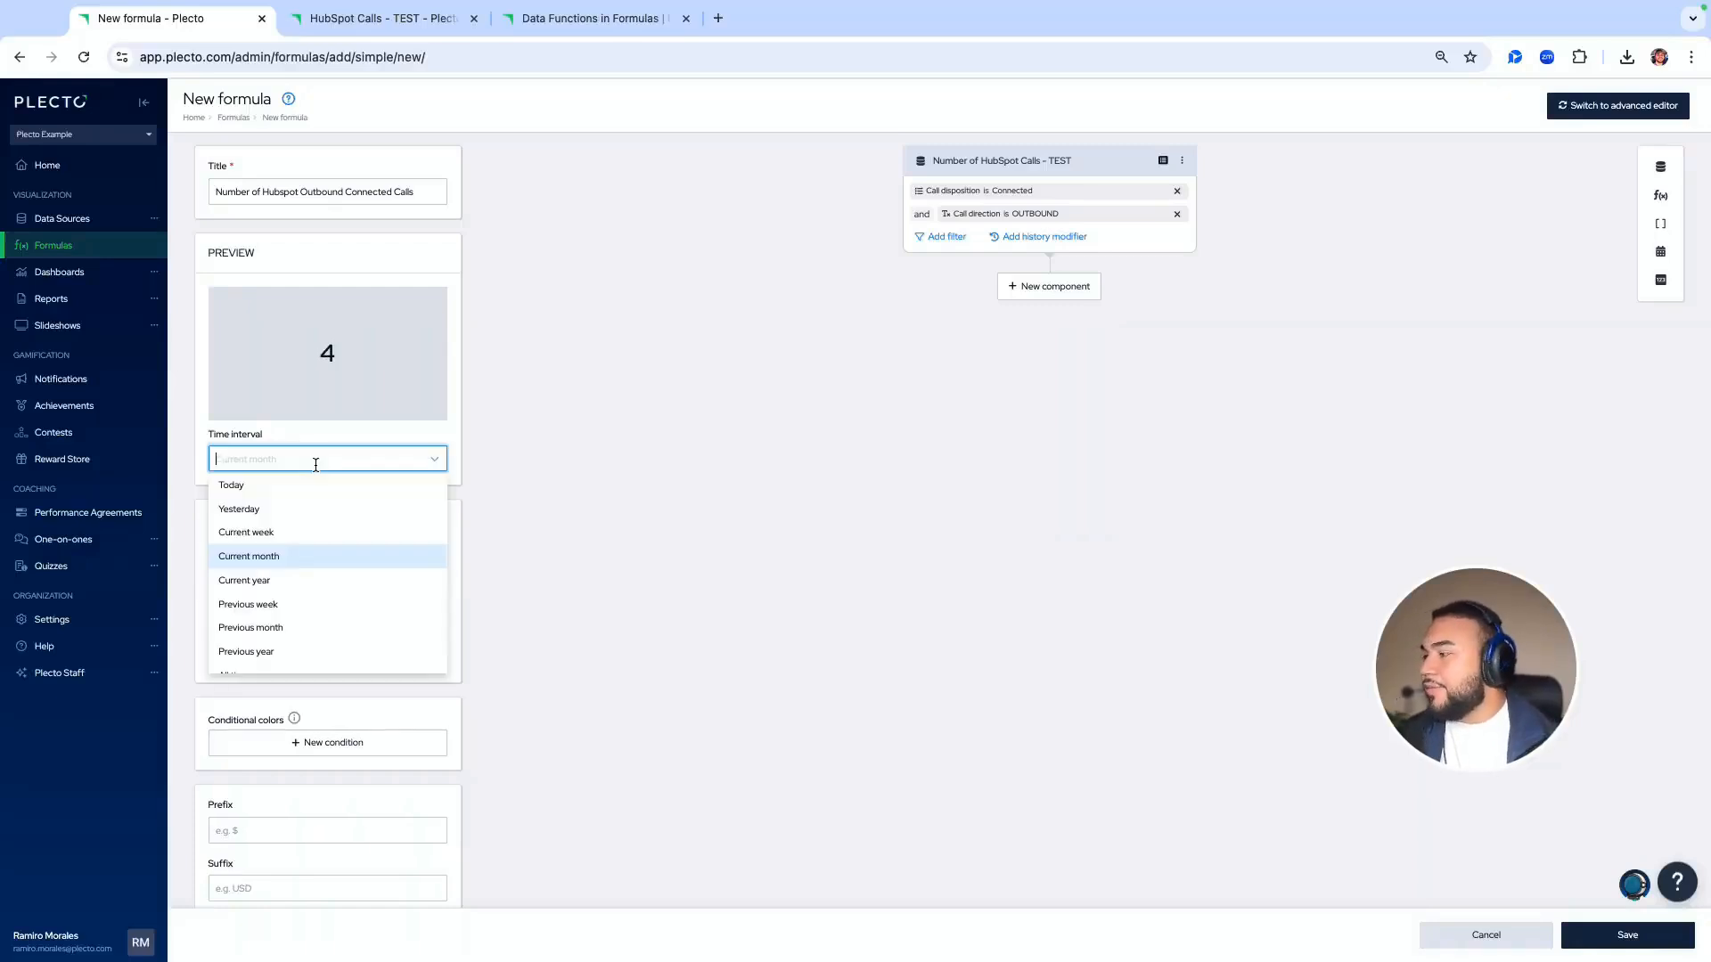
pyautogui.click(859, 555)
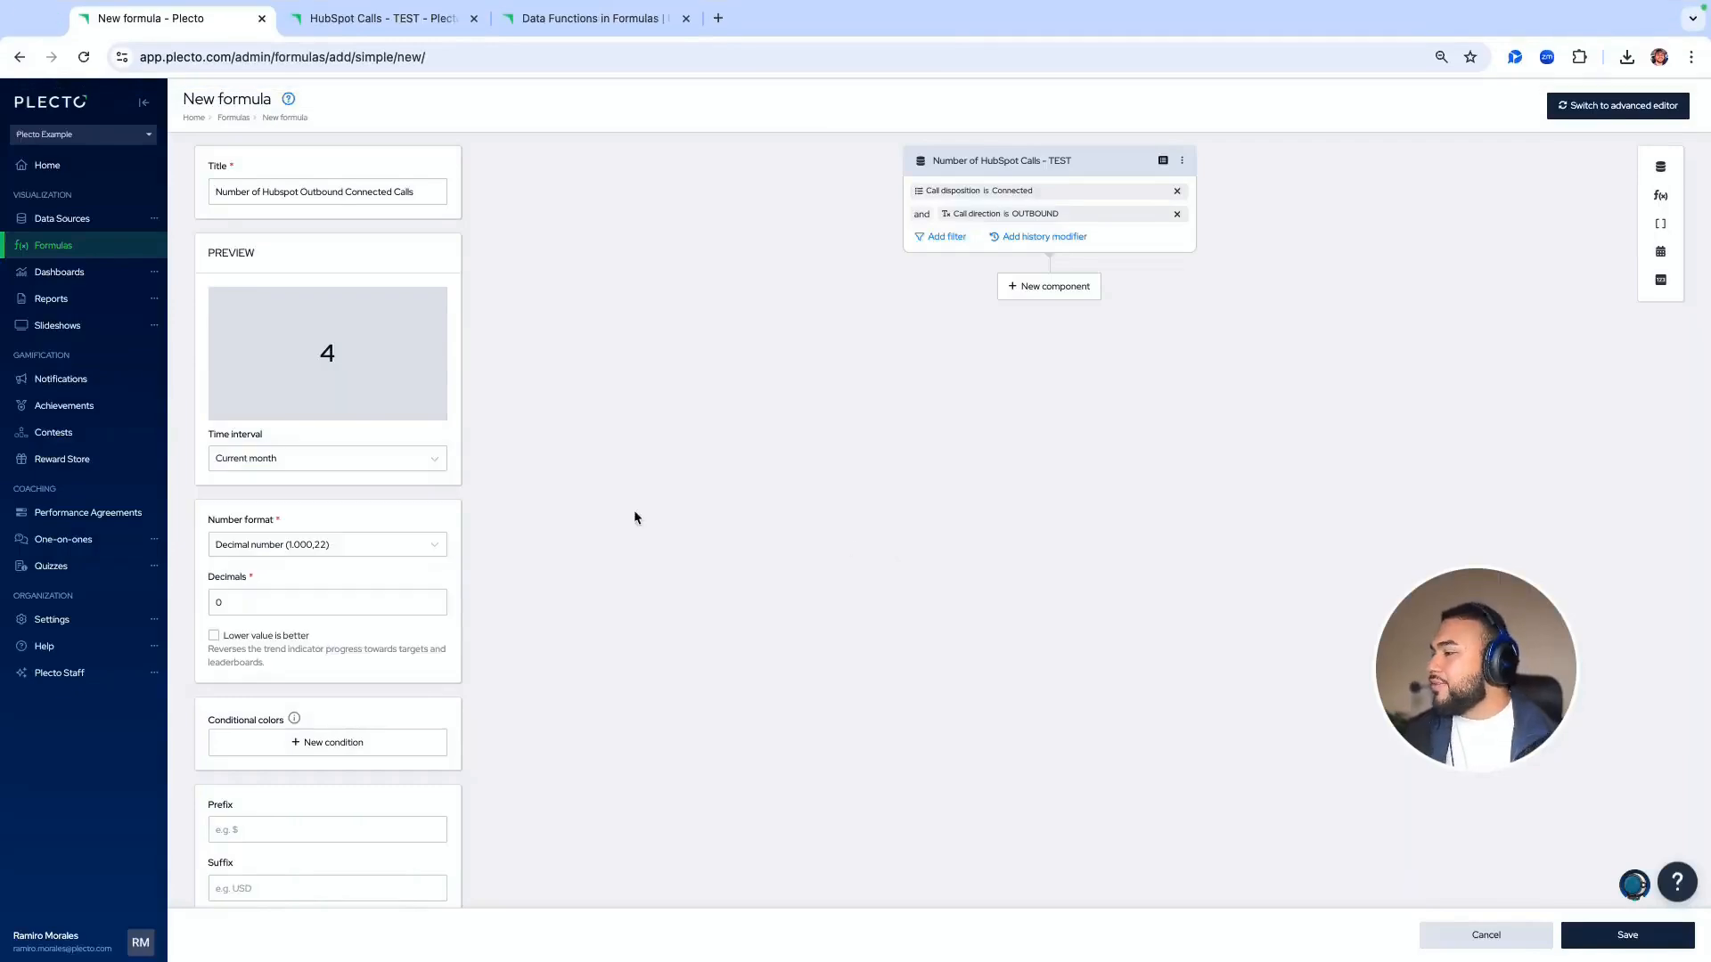
pyautogui.click(378, 466)
pyautogui.click(637, 529)
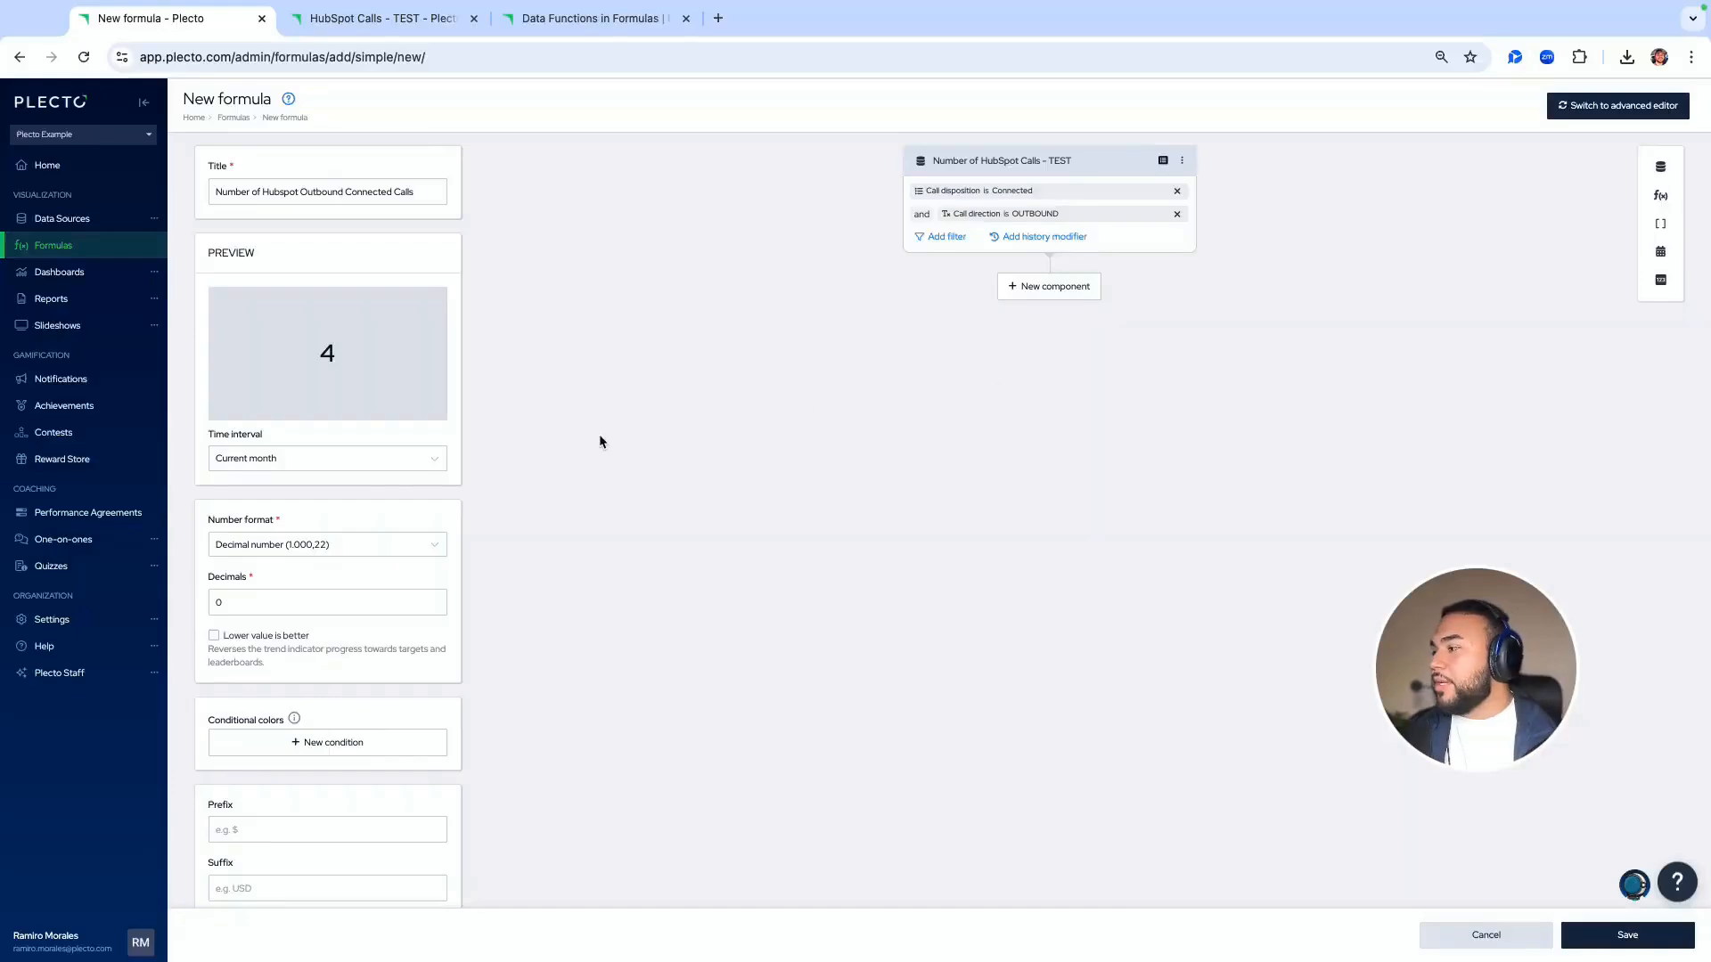
pyautogui.click(981, 160)
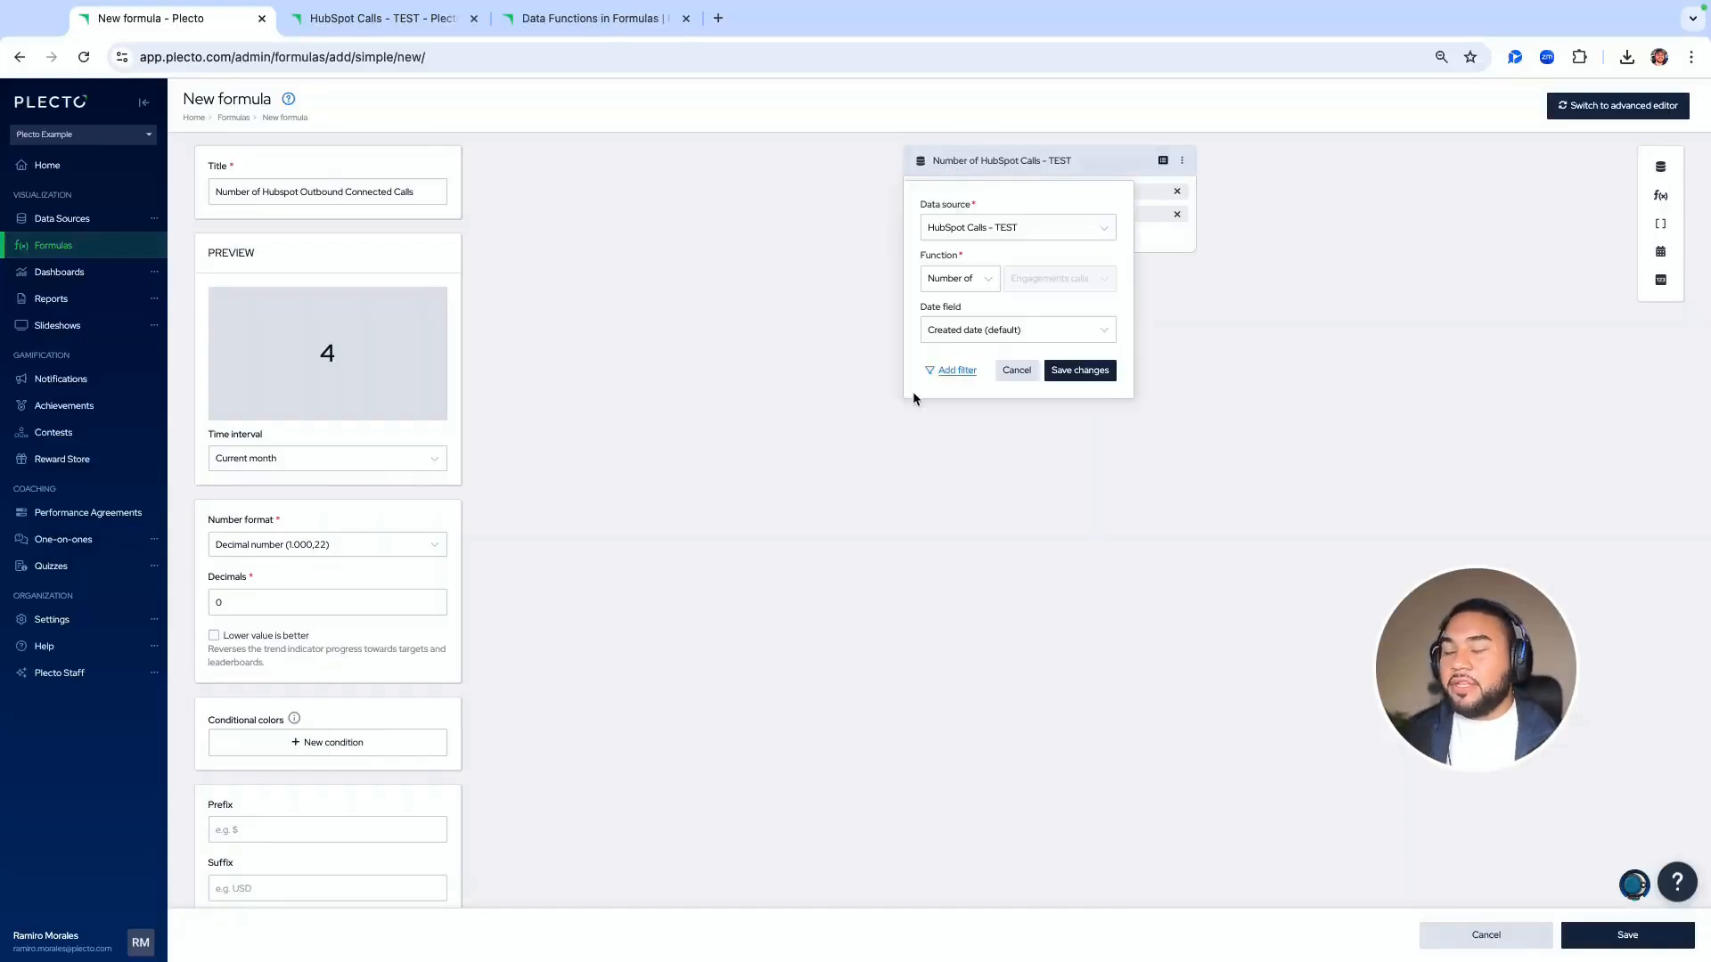
pyautogui.click(542, 574)
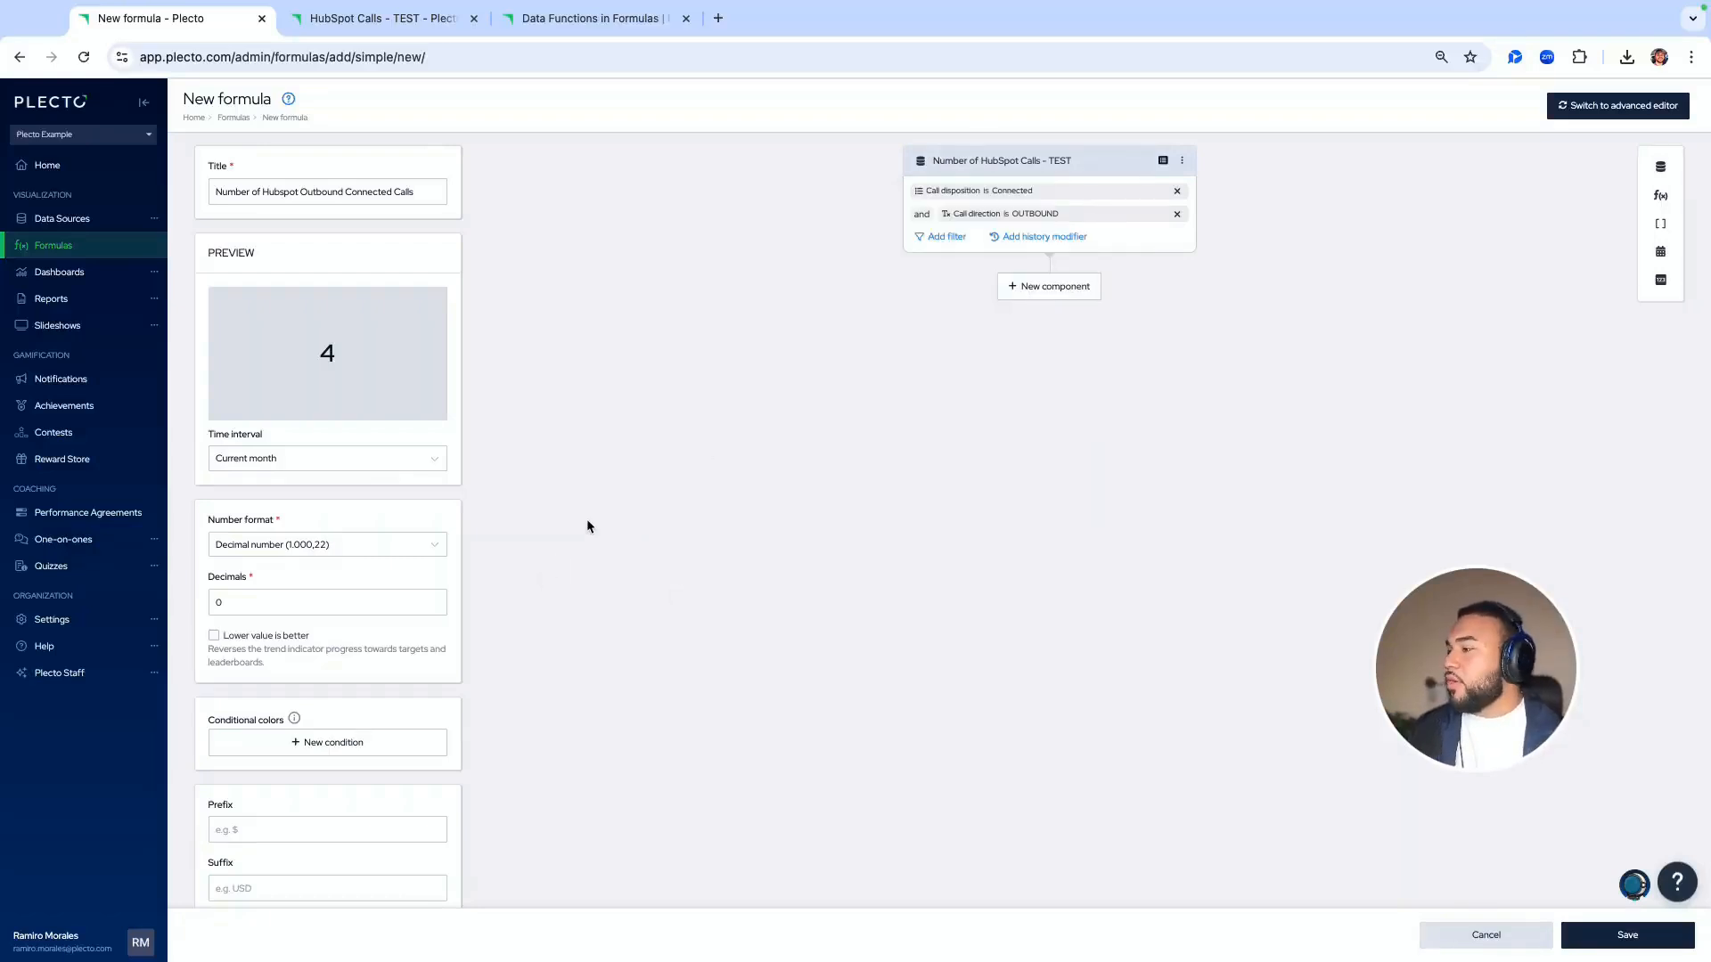
# Add "- TEST" to the end of the formula title Number of Hubspot Outbound Connected Calls
pyautogui.scroll(-2, 586, 525)
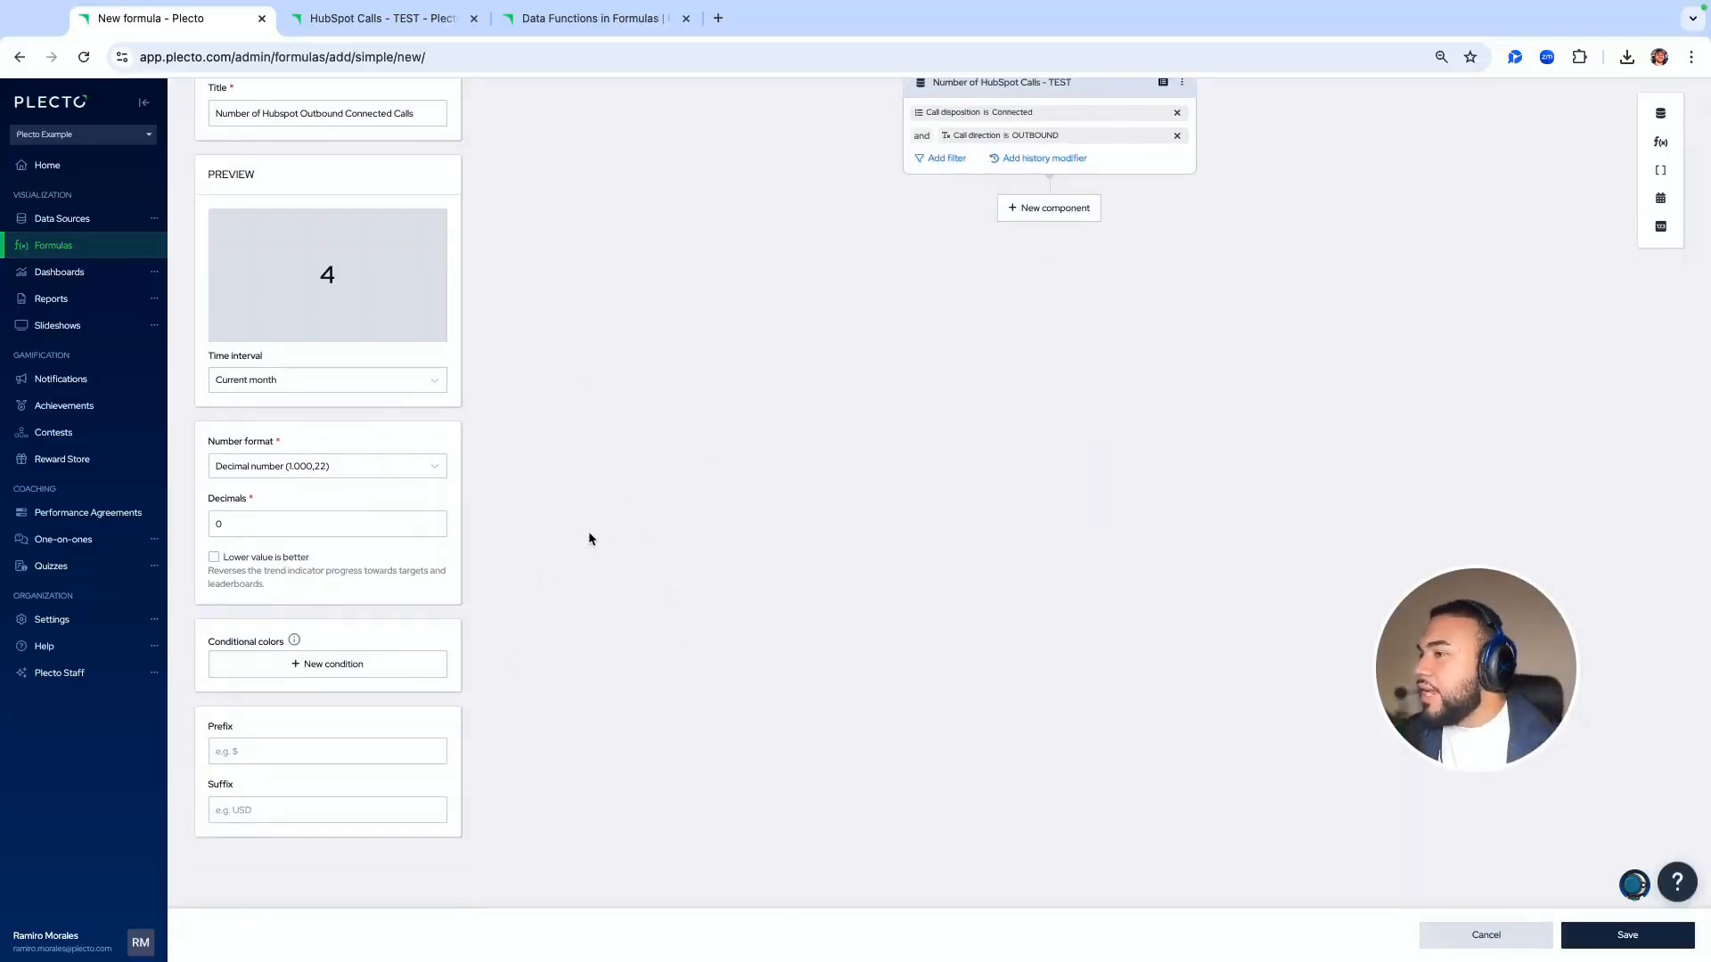
pyautogui.scroll(2, 588, 416)
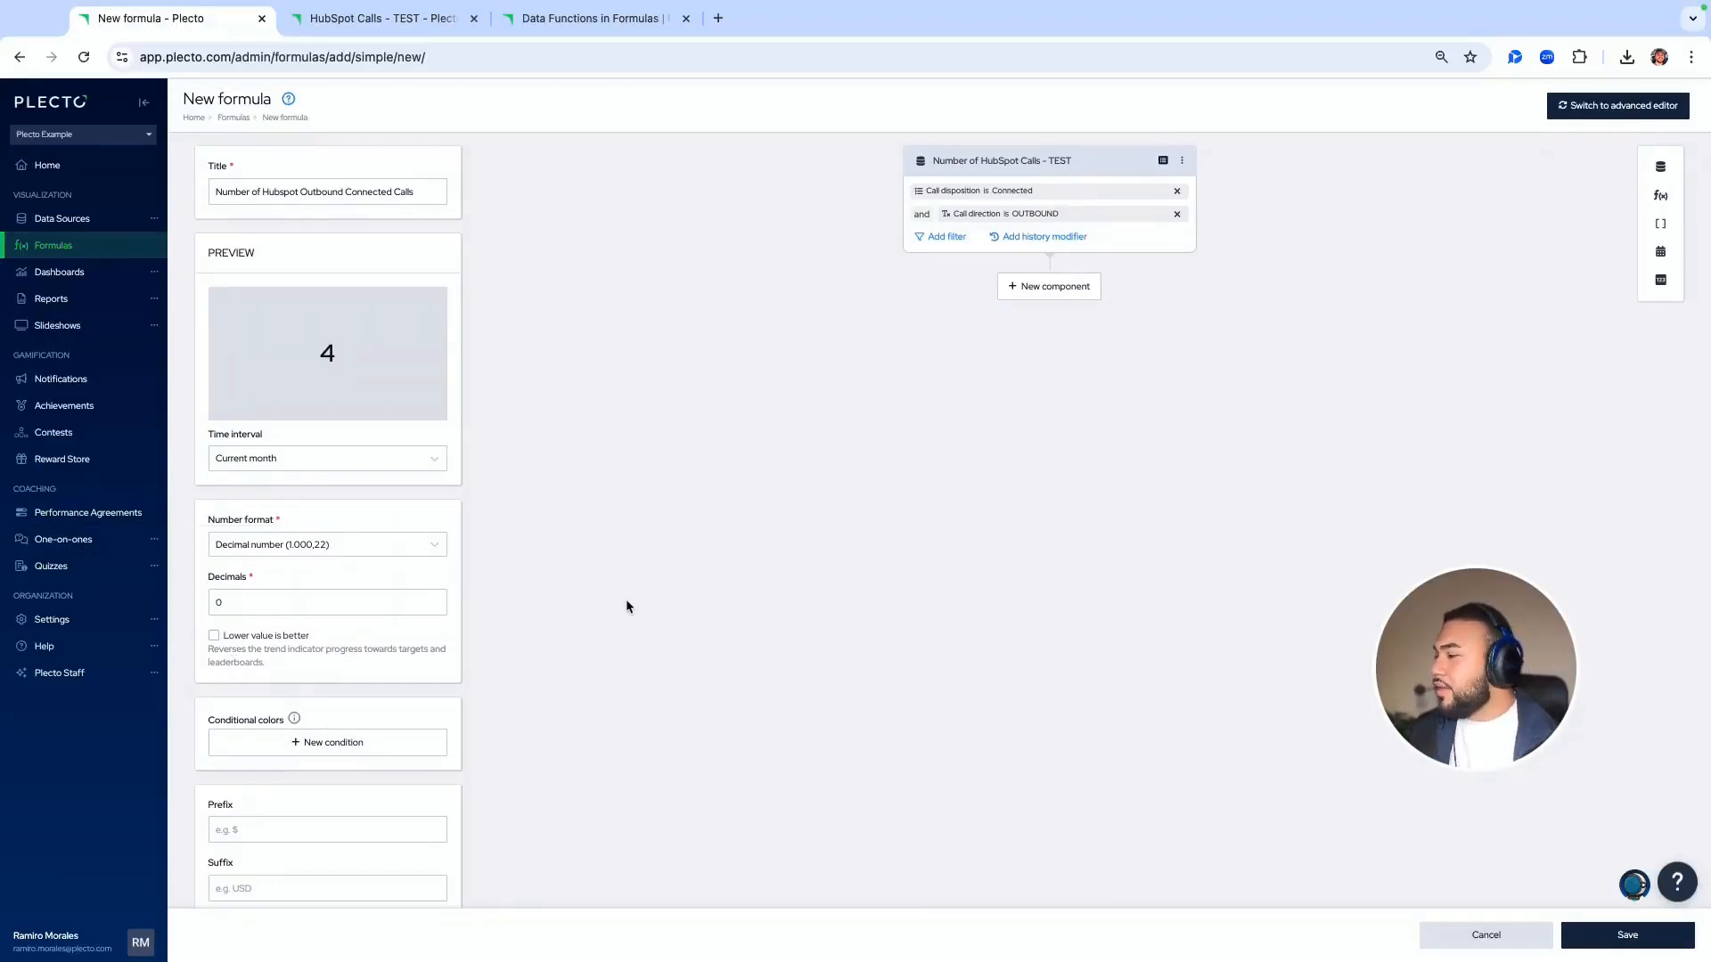
pyautogui.scroll(-1, 627, 605)
pyautogui.scroll(1, 627, 605)
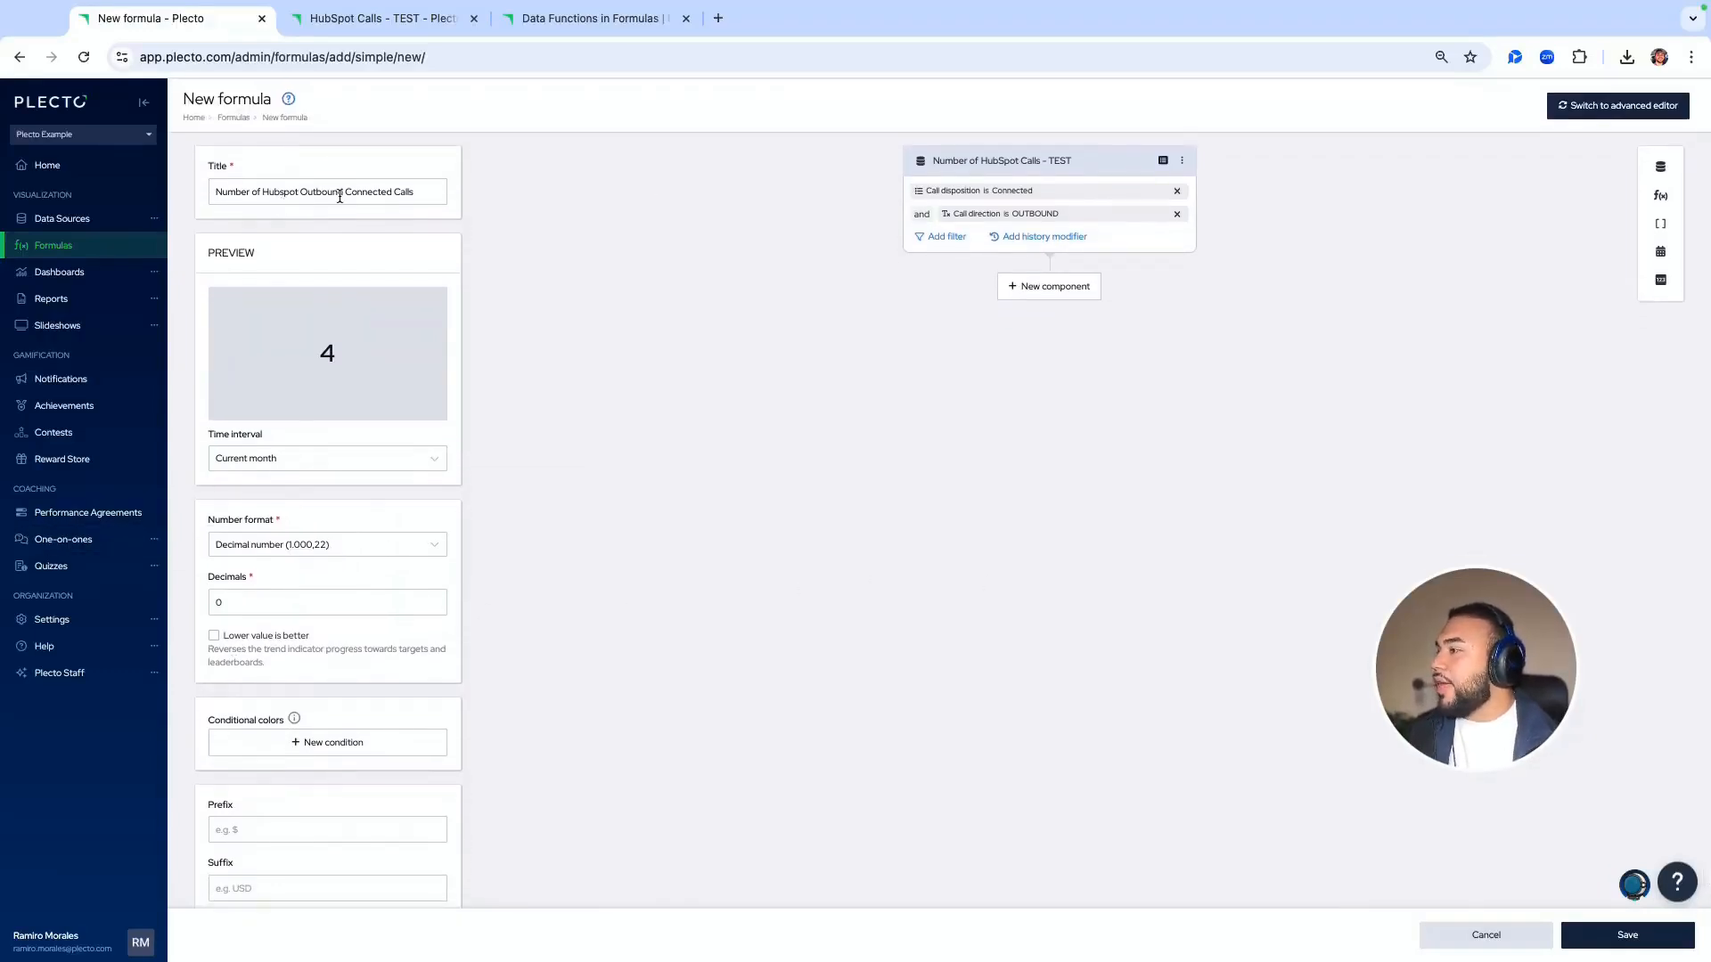
pyautogui.click(425, 190)
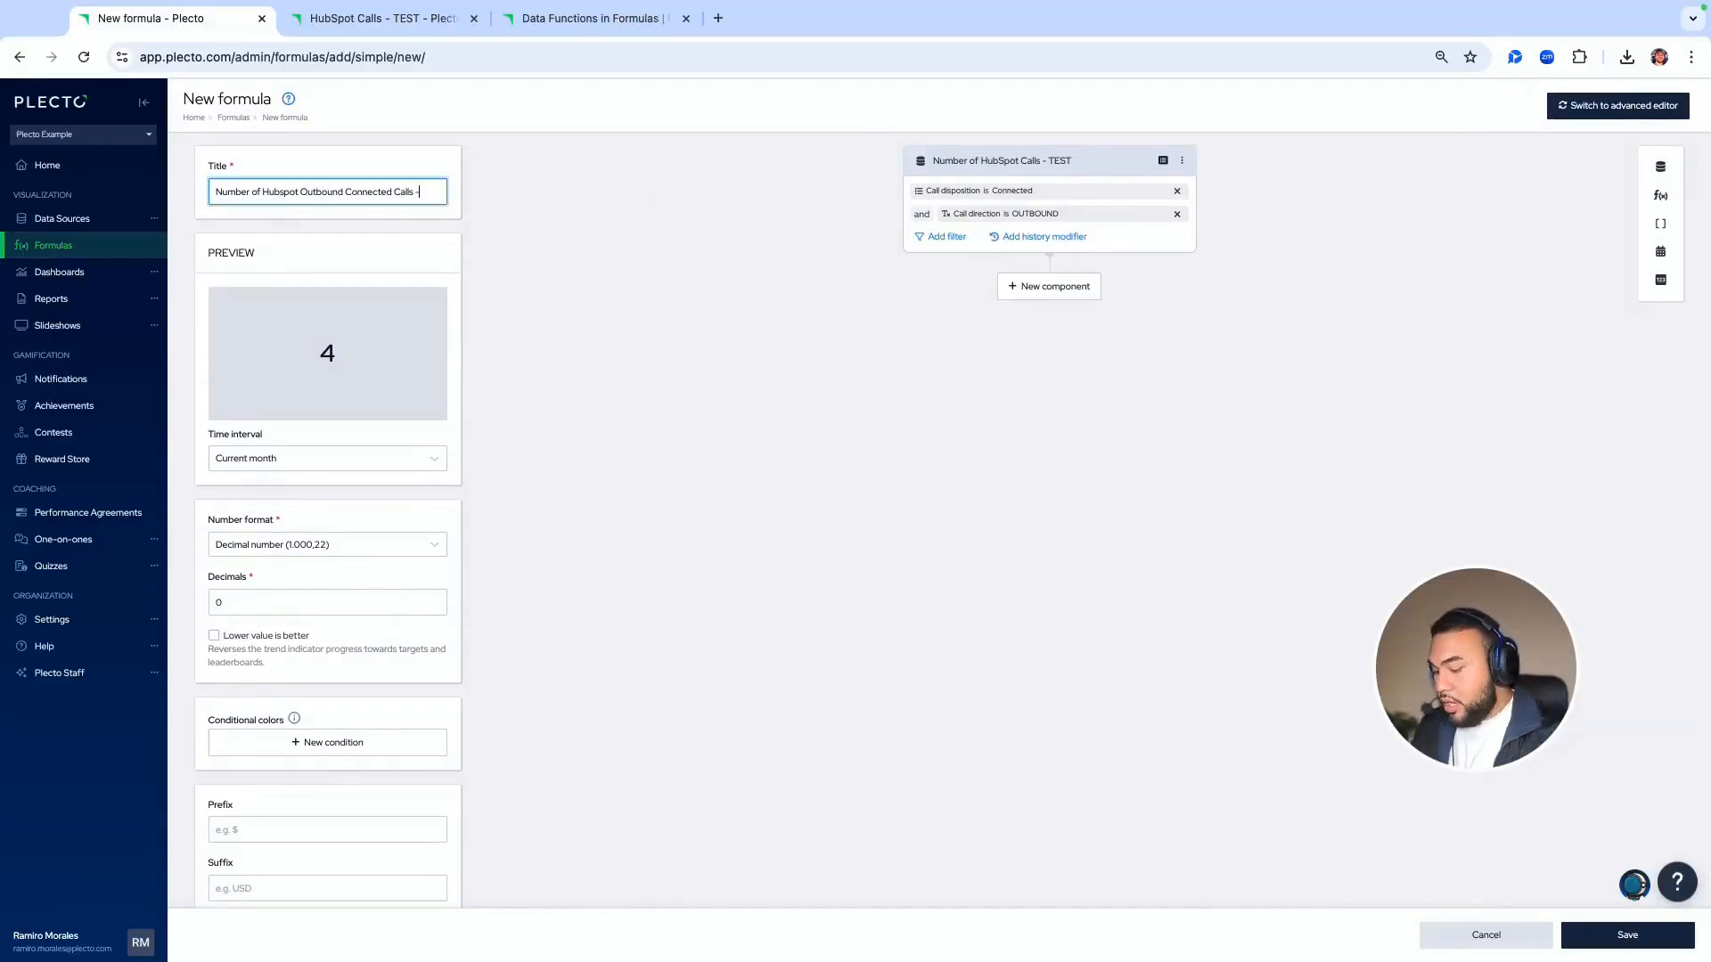
pyautogui.write('-')
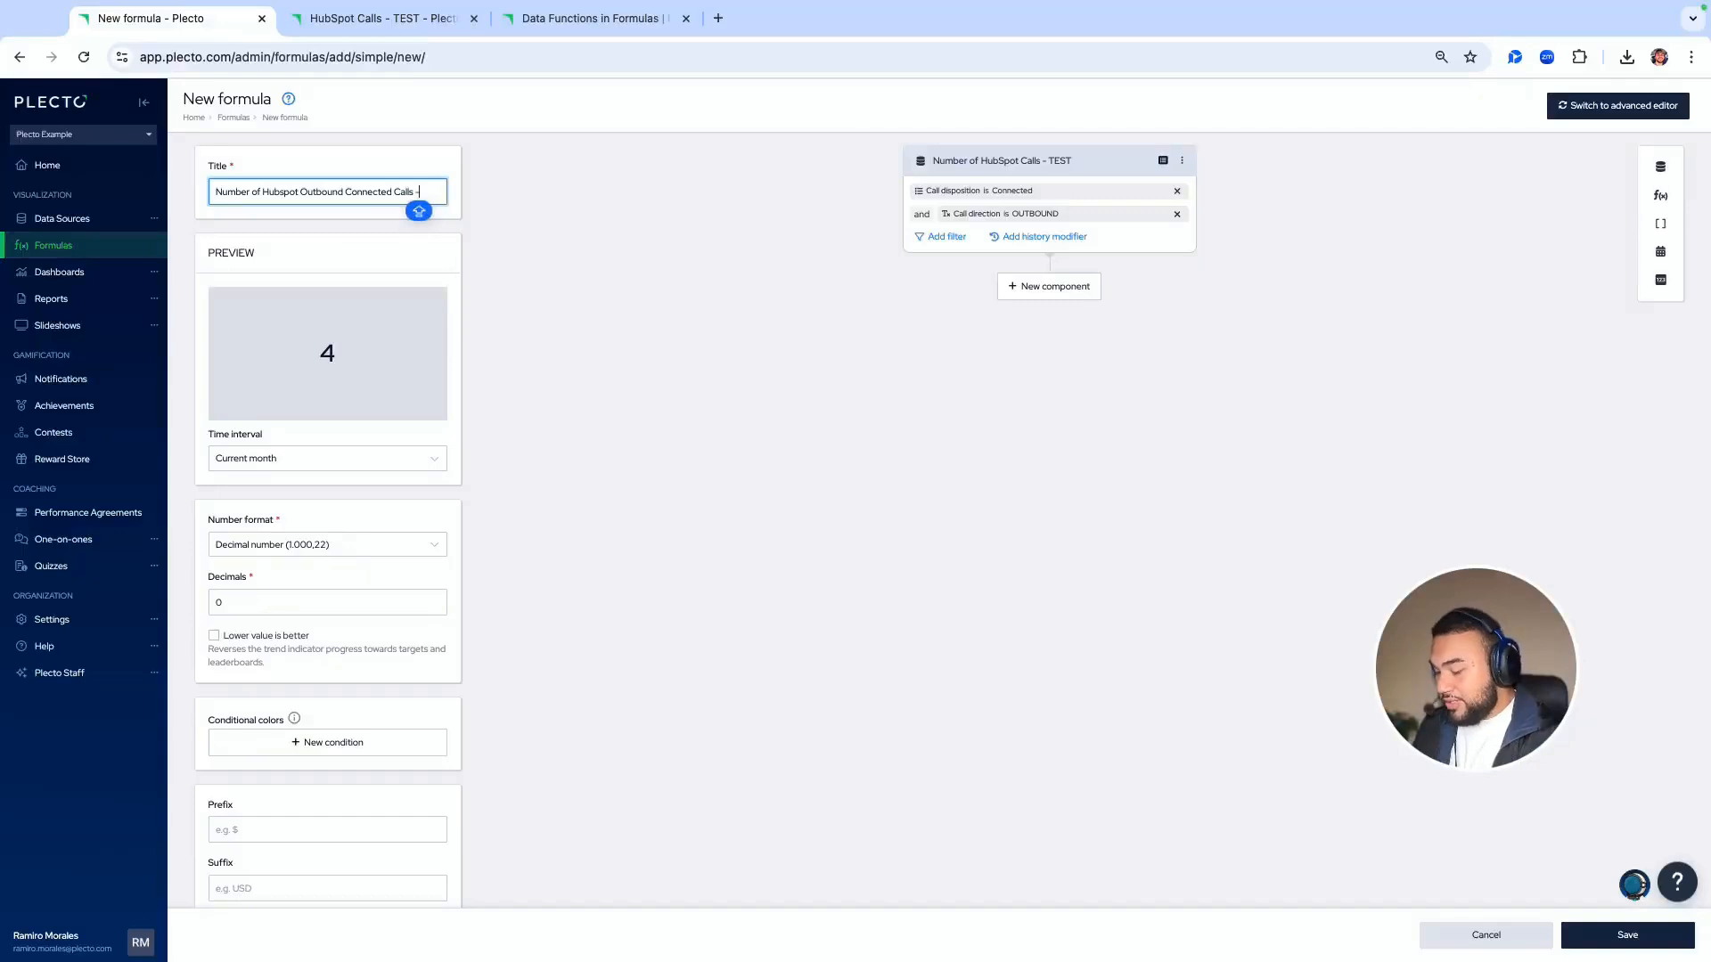
pyautogui.write(' TEST')
pyautogui.click(618, 310)
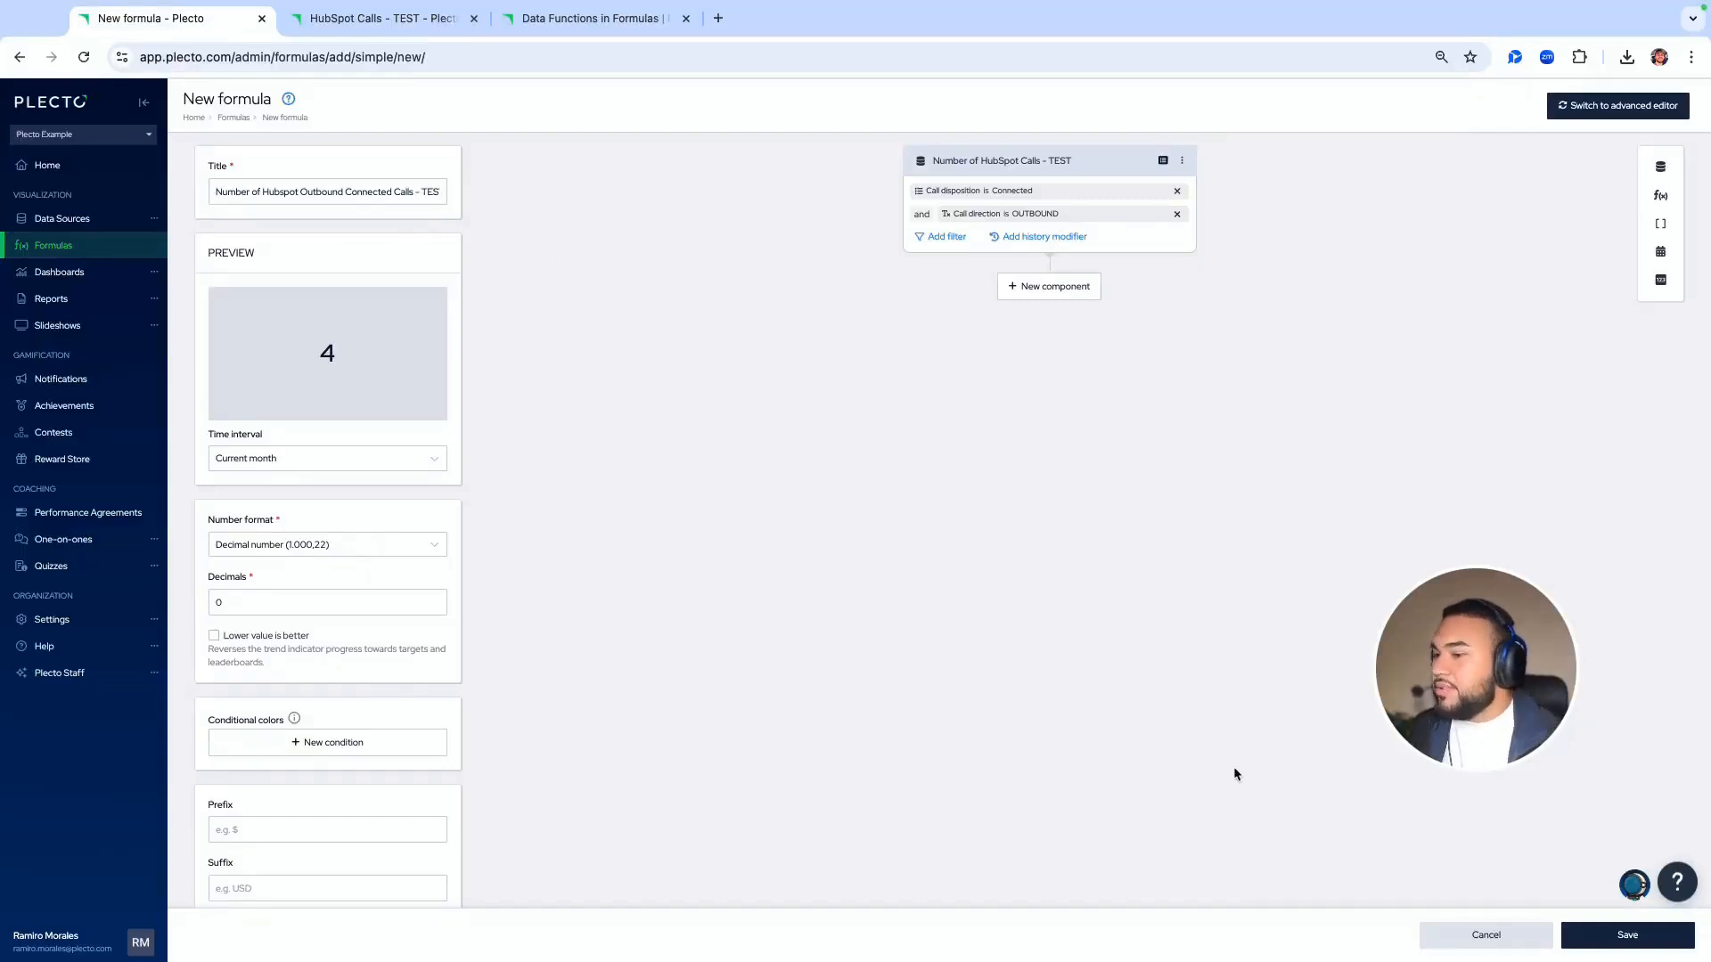
# Add a green conditional color to the formula with the value 5
pyautogui.scroll(-2, 938, 718)
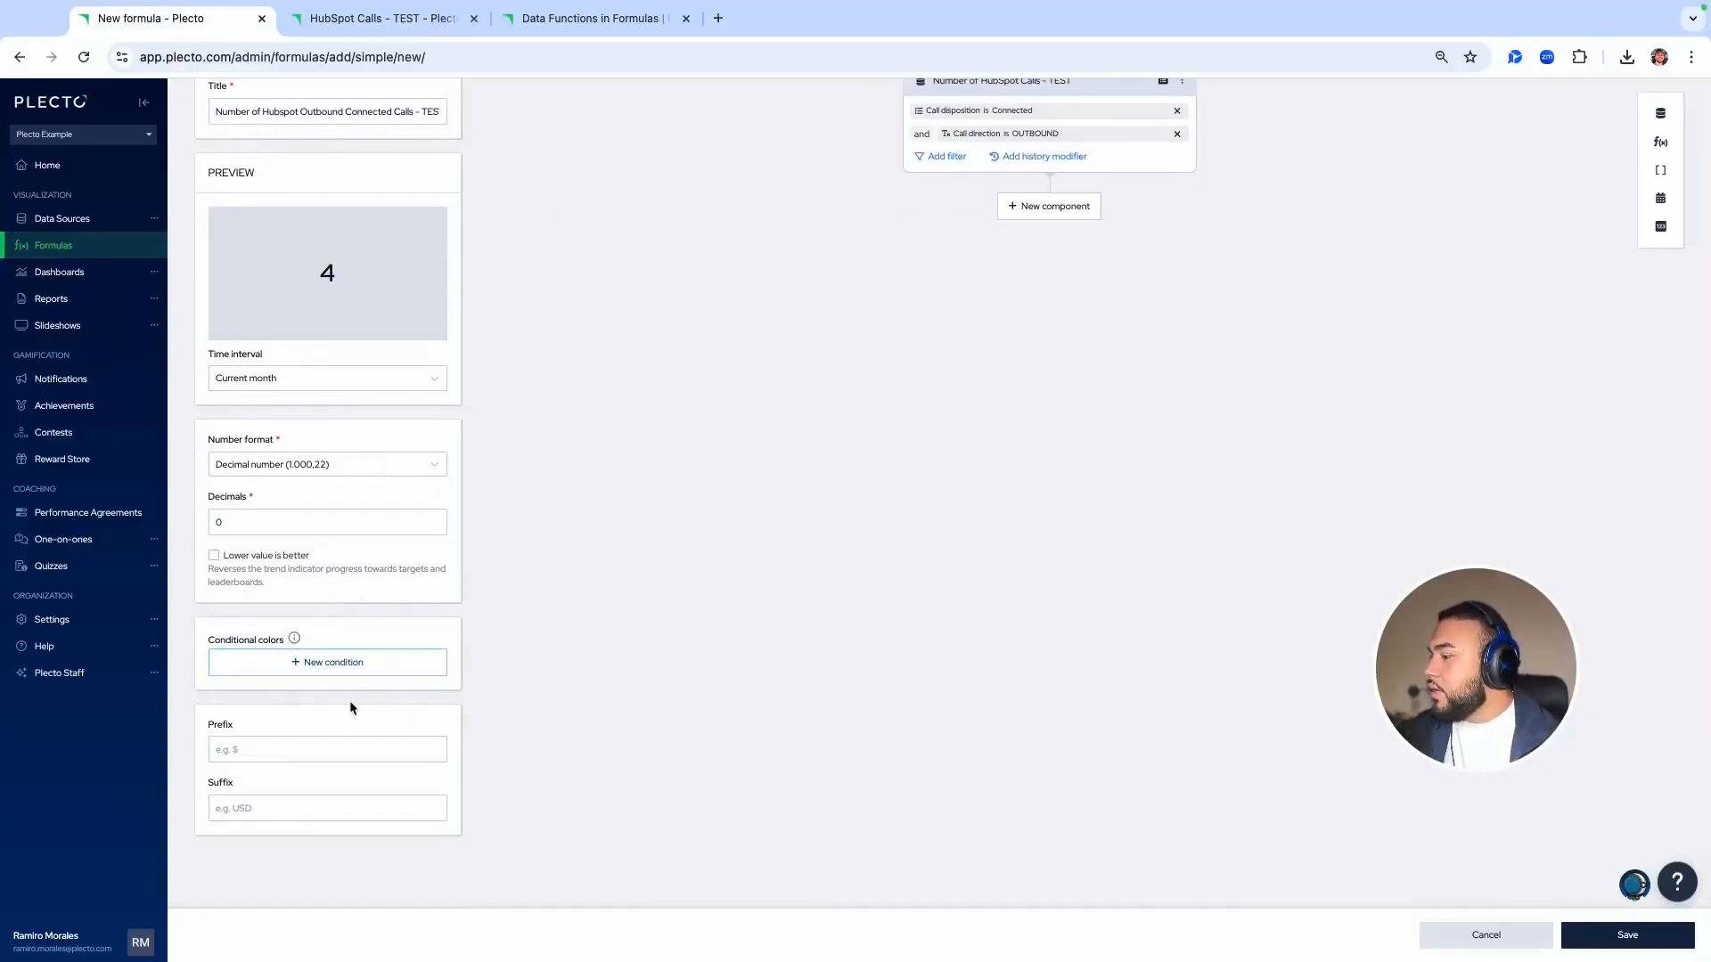
pyautogui.click(301, 670)
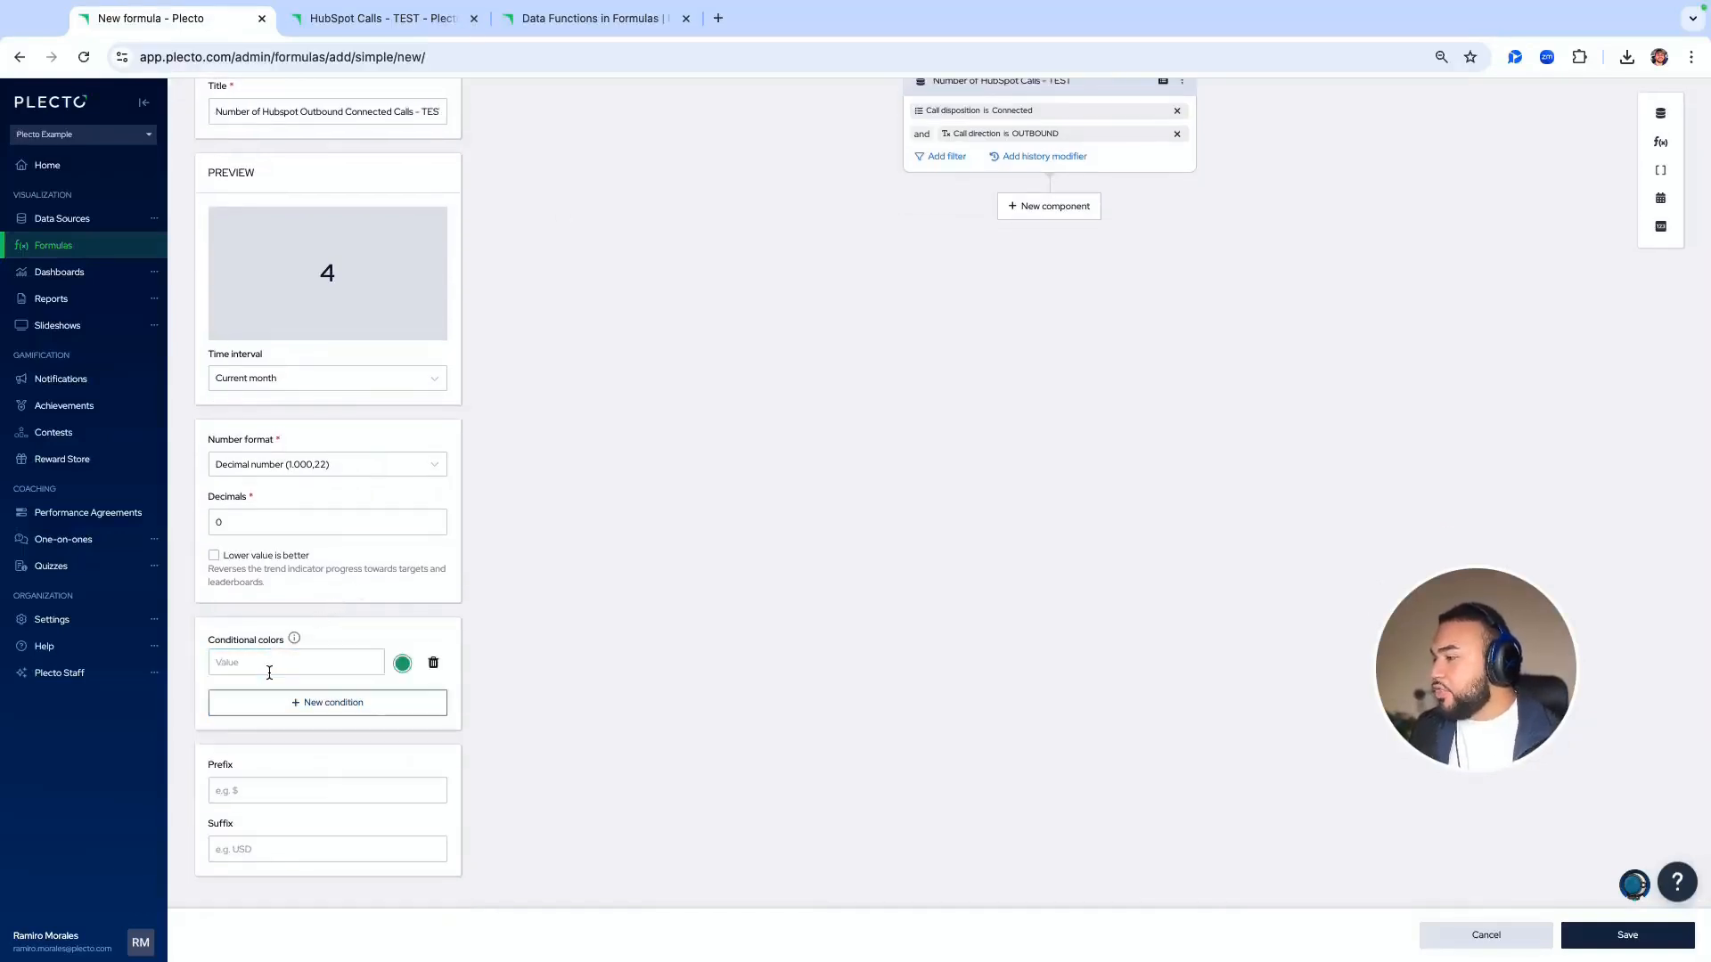
pyautogui.scroll(2, 575, 633)
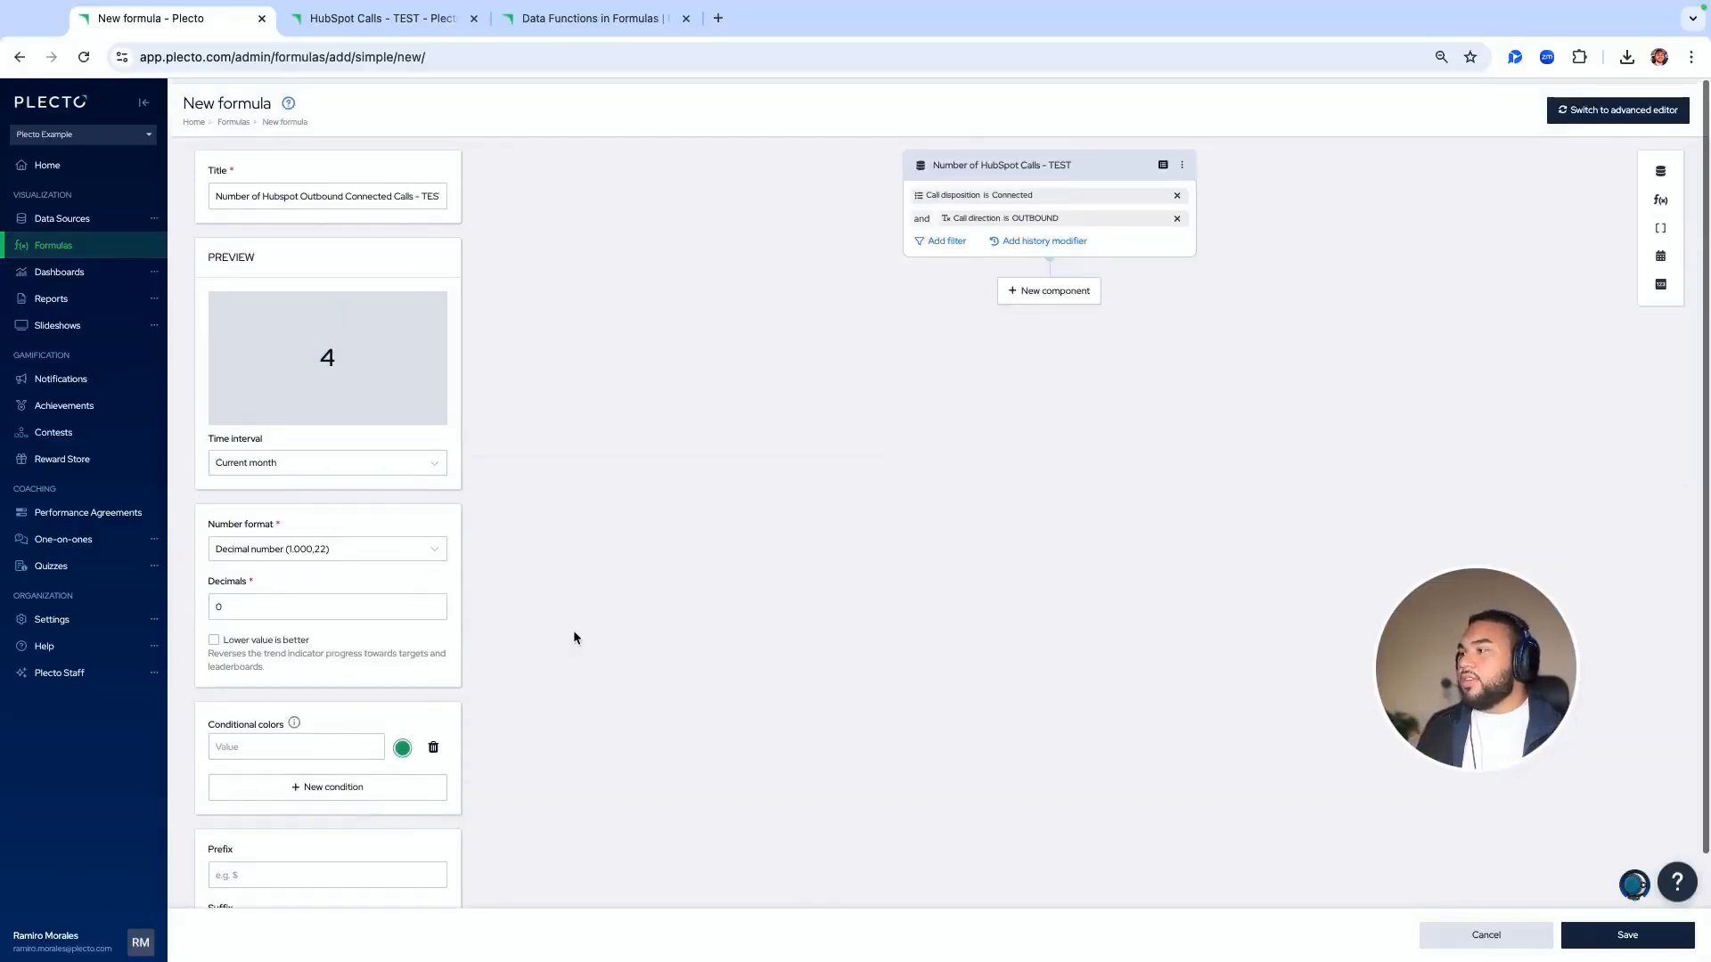
pyautogui.scroll(-2, 574, 633)
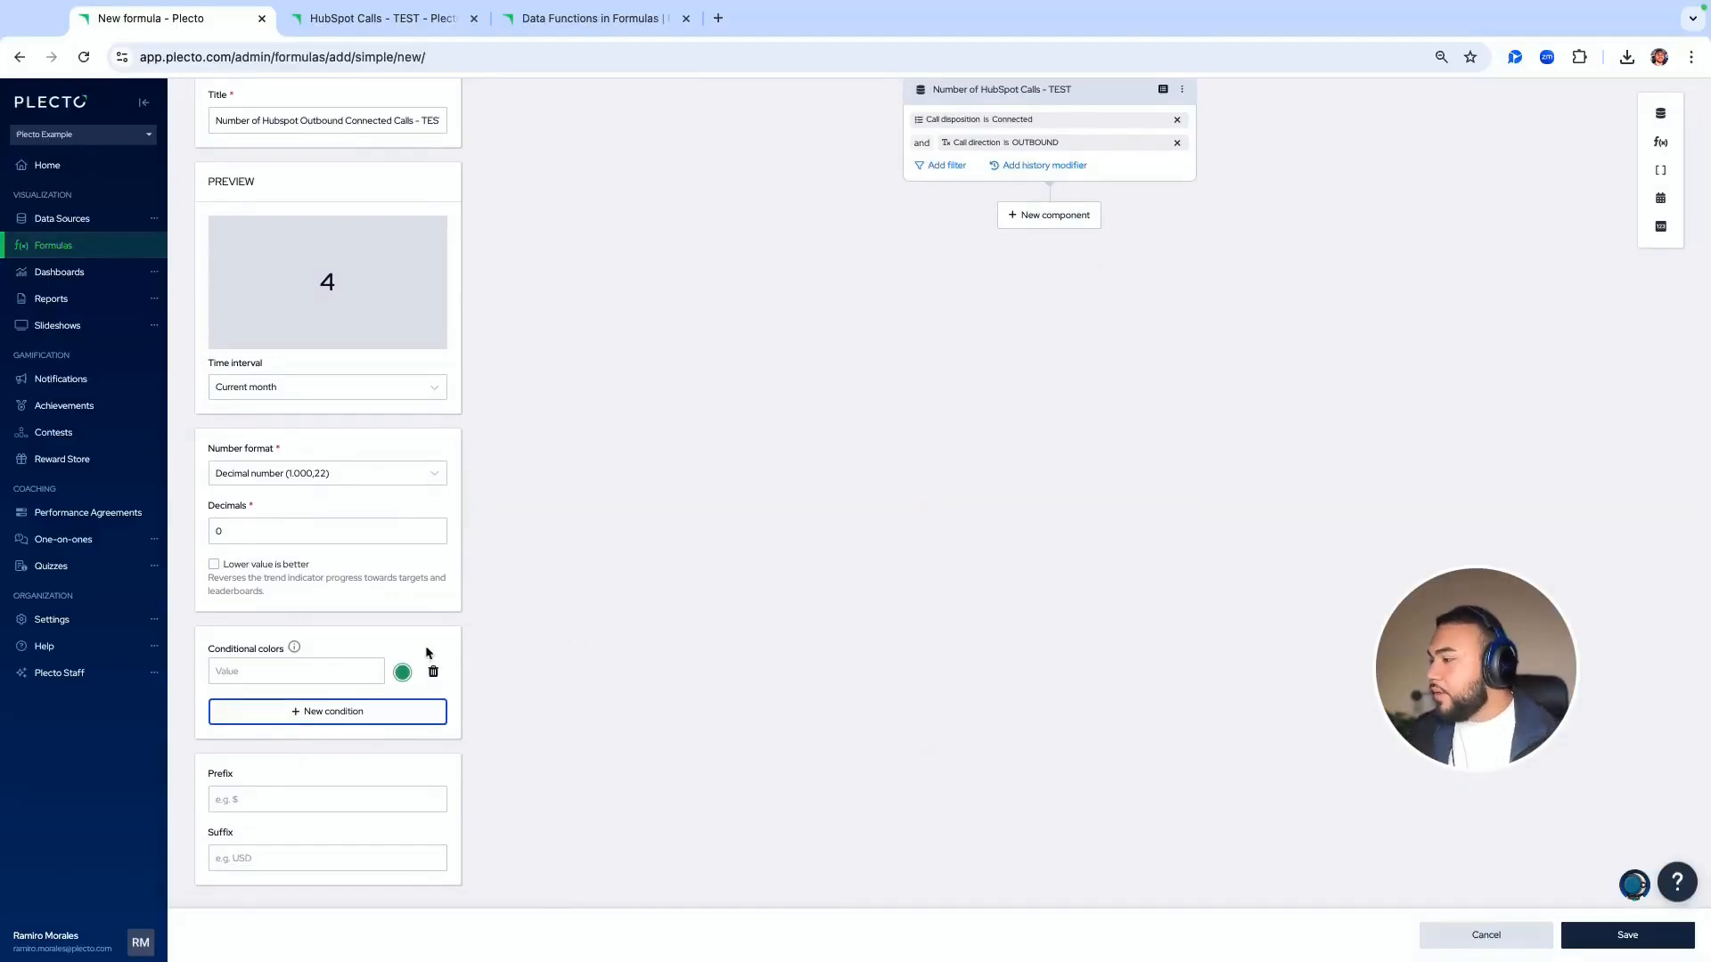
pyautogui.click(339, 668)
pyautogui.write('5')
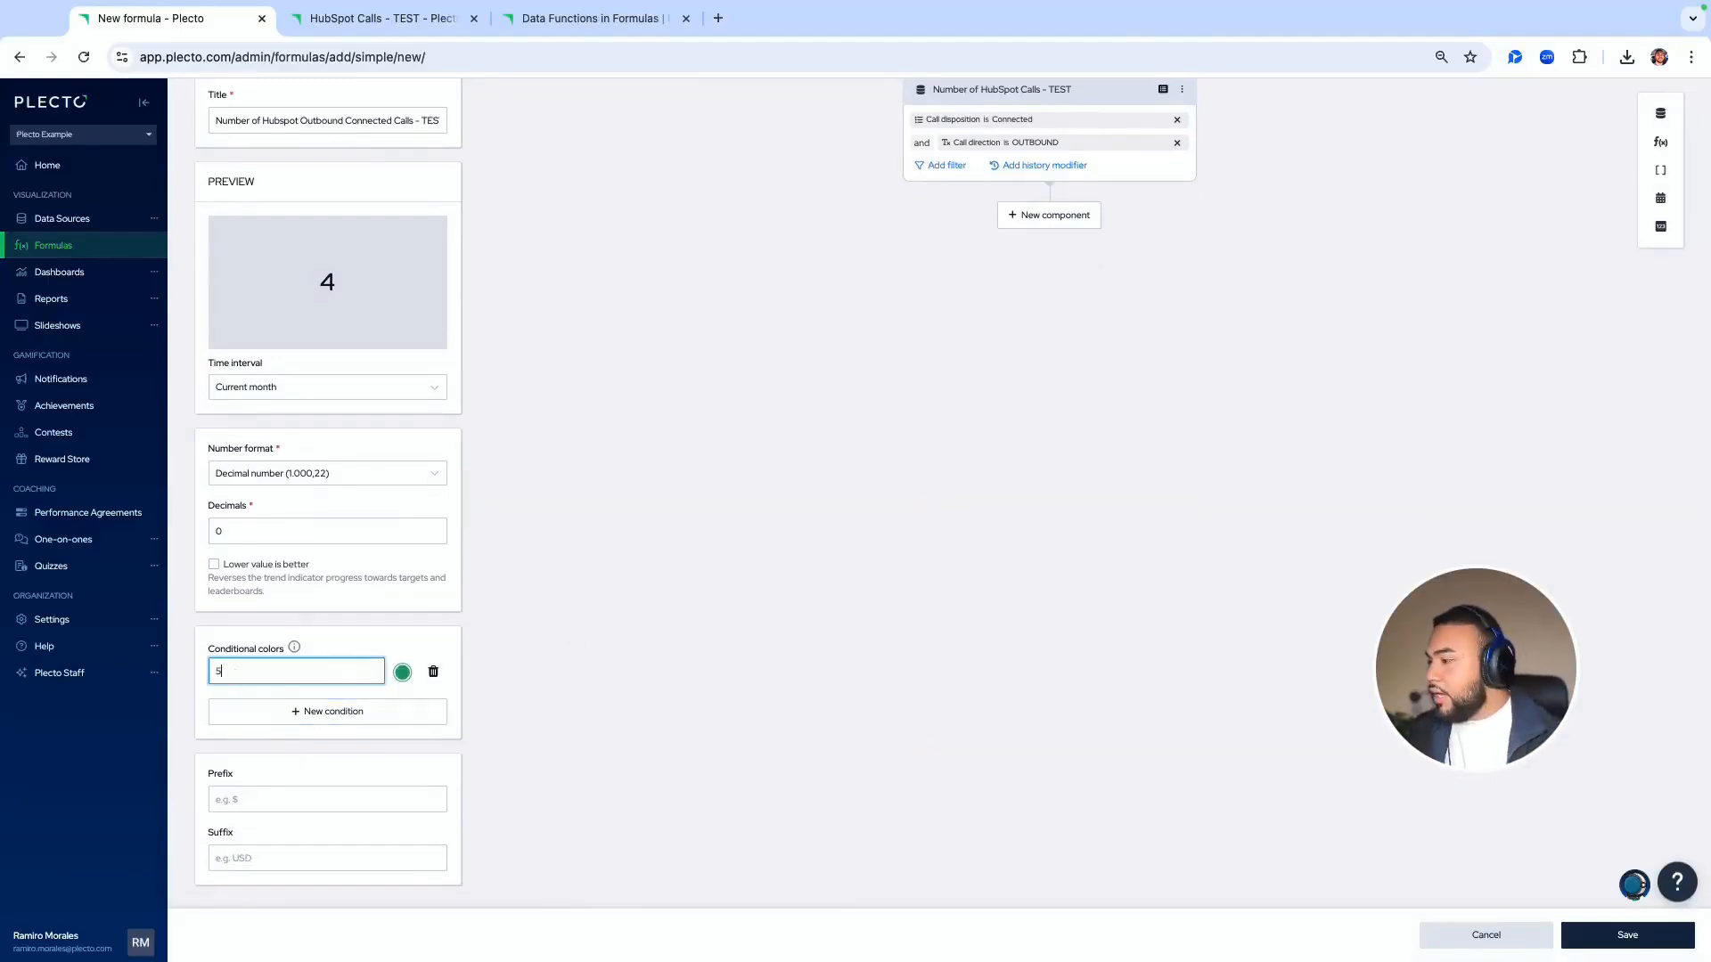
# Add a second conditional color in orange with the value 3
pyautogui.click(308, 713)
pyautogui.click(264, 711)
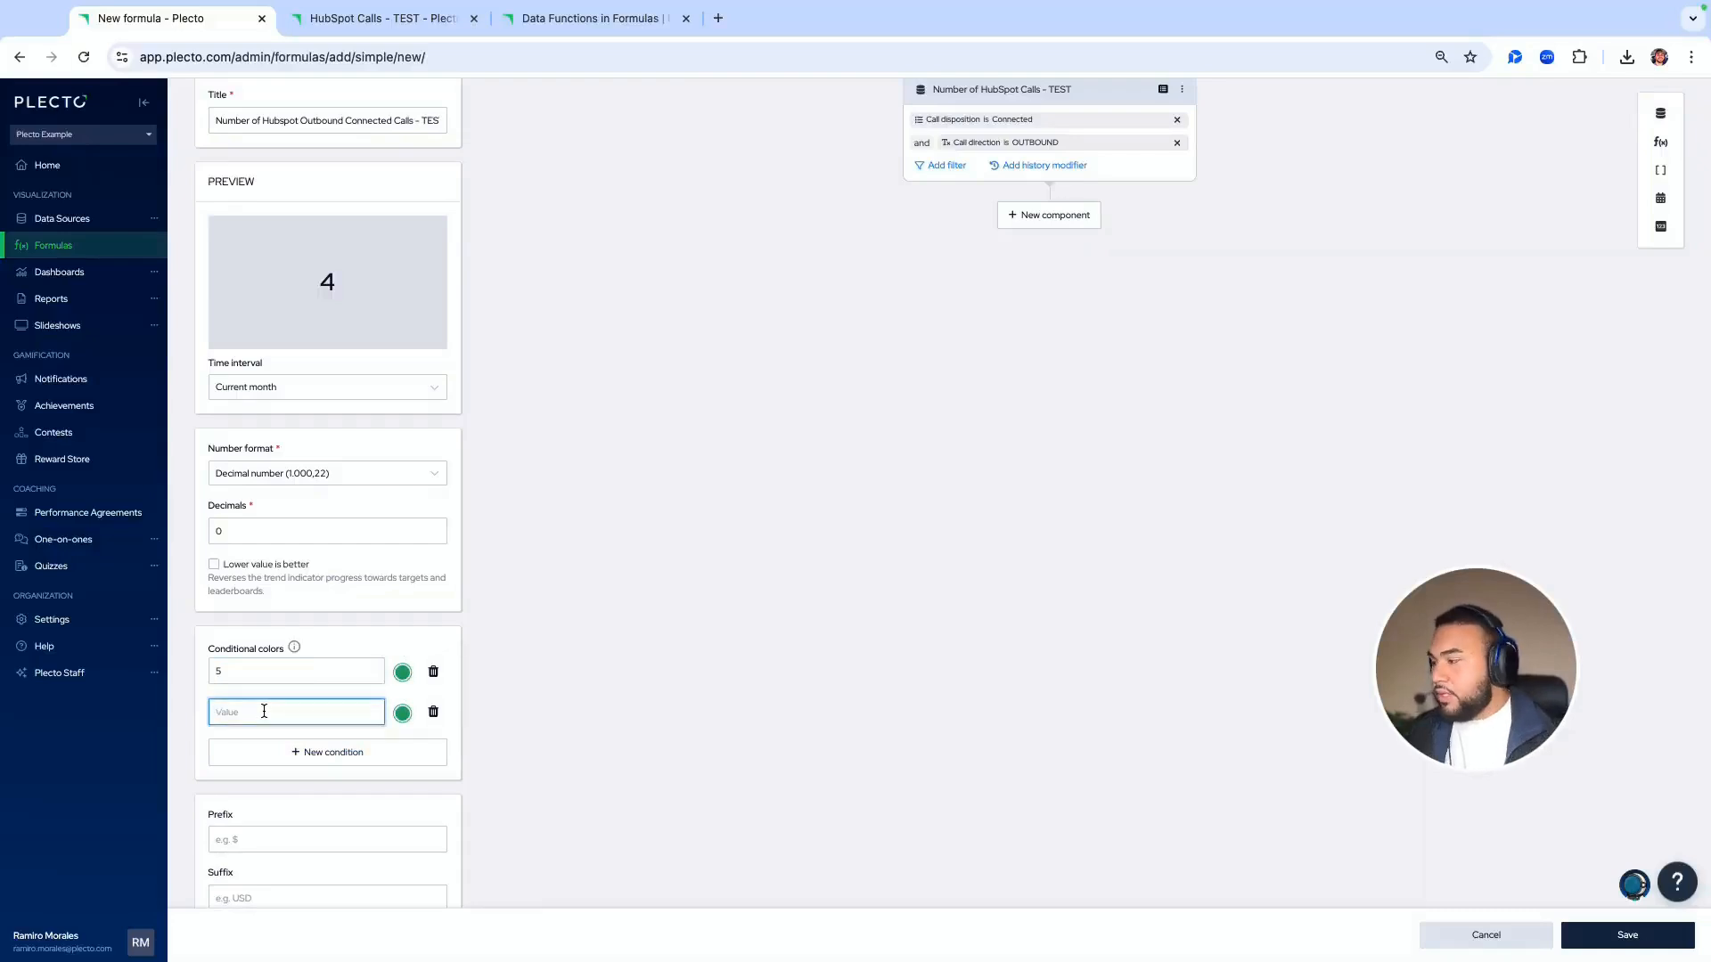
pyautogui.click(402, 713)
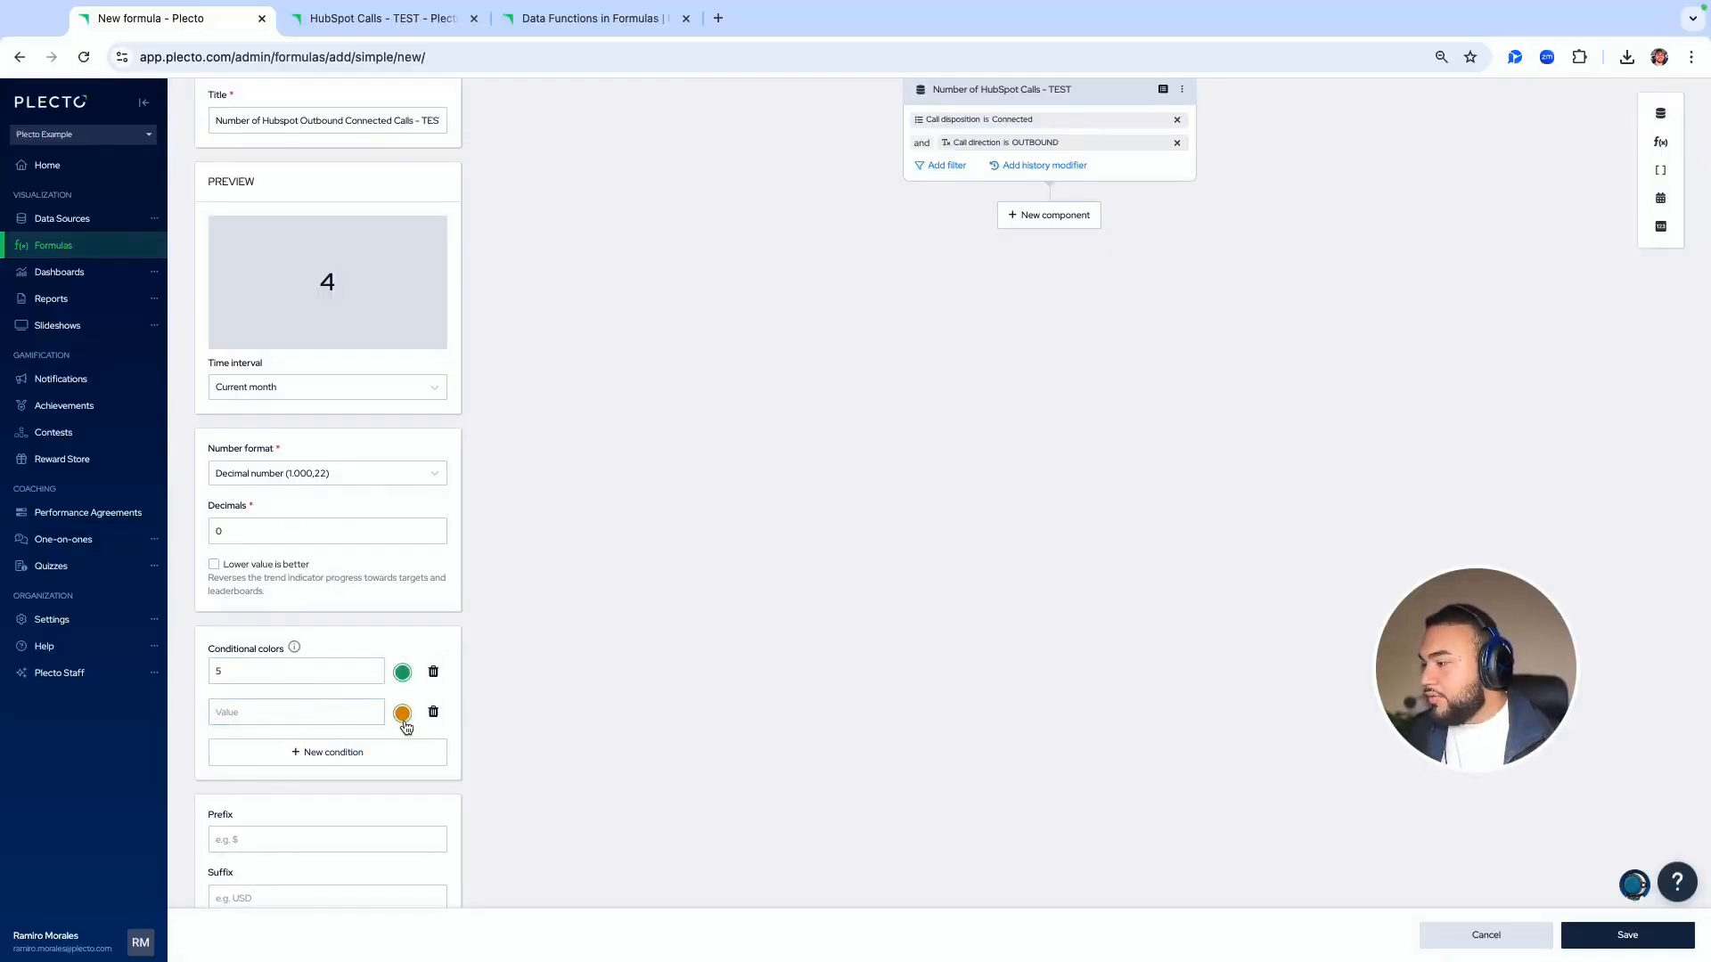
pyautogui.click(349, 711)
pyautogui.write('3')
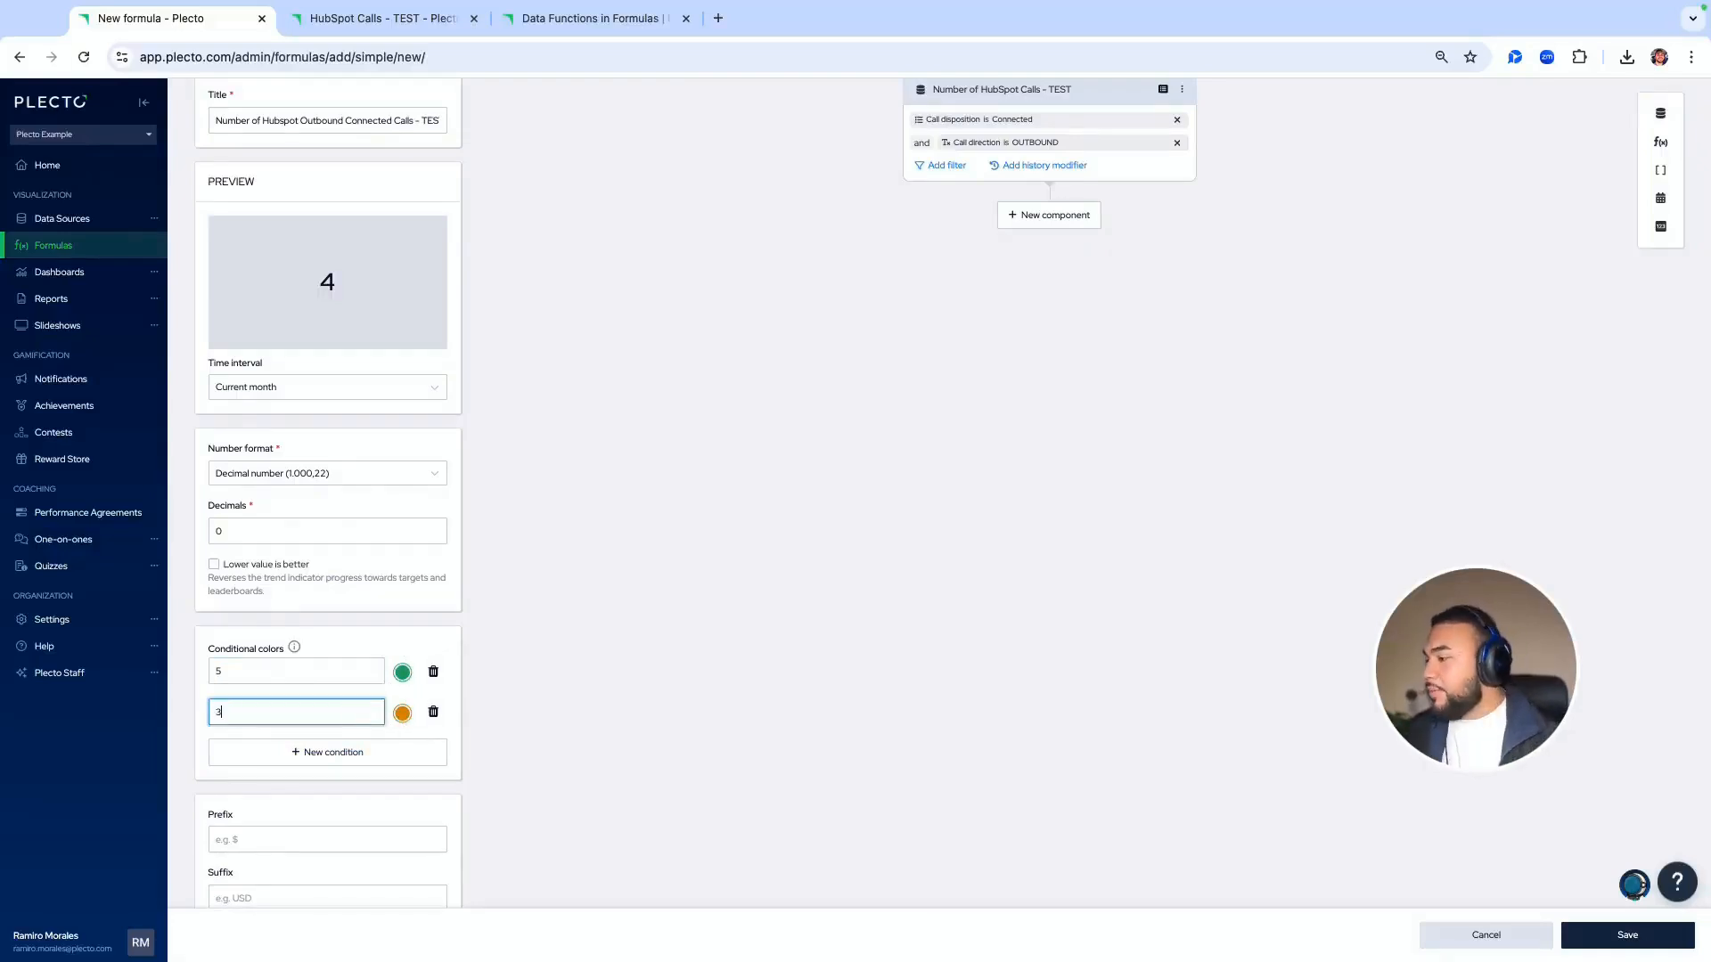
# Add a third conditional color in red with the value 0 to the formula
pyautogui.click(306, 751)
pyautogui.click(271, 750)
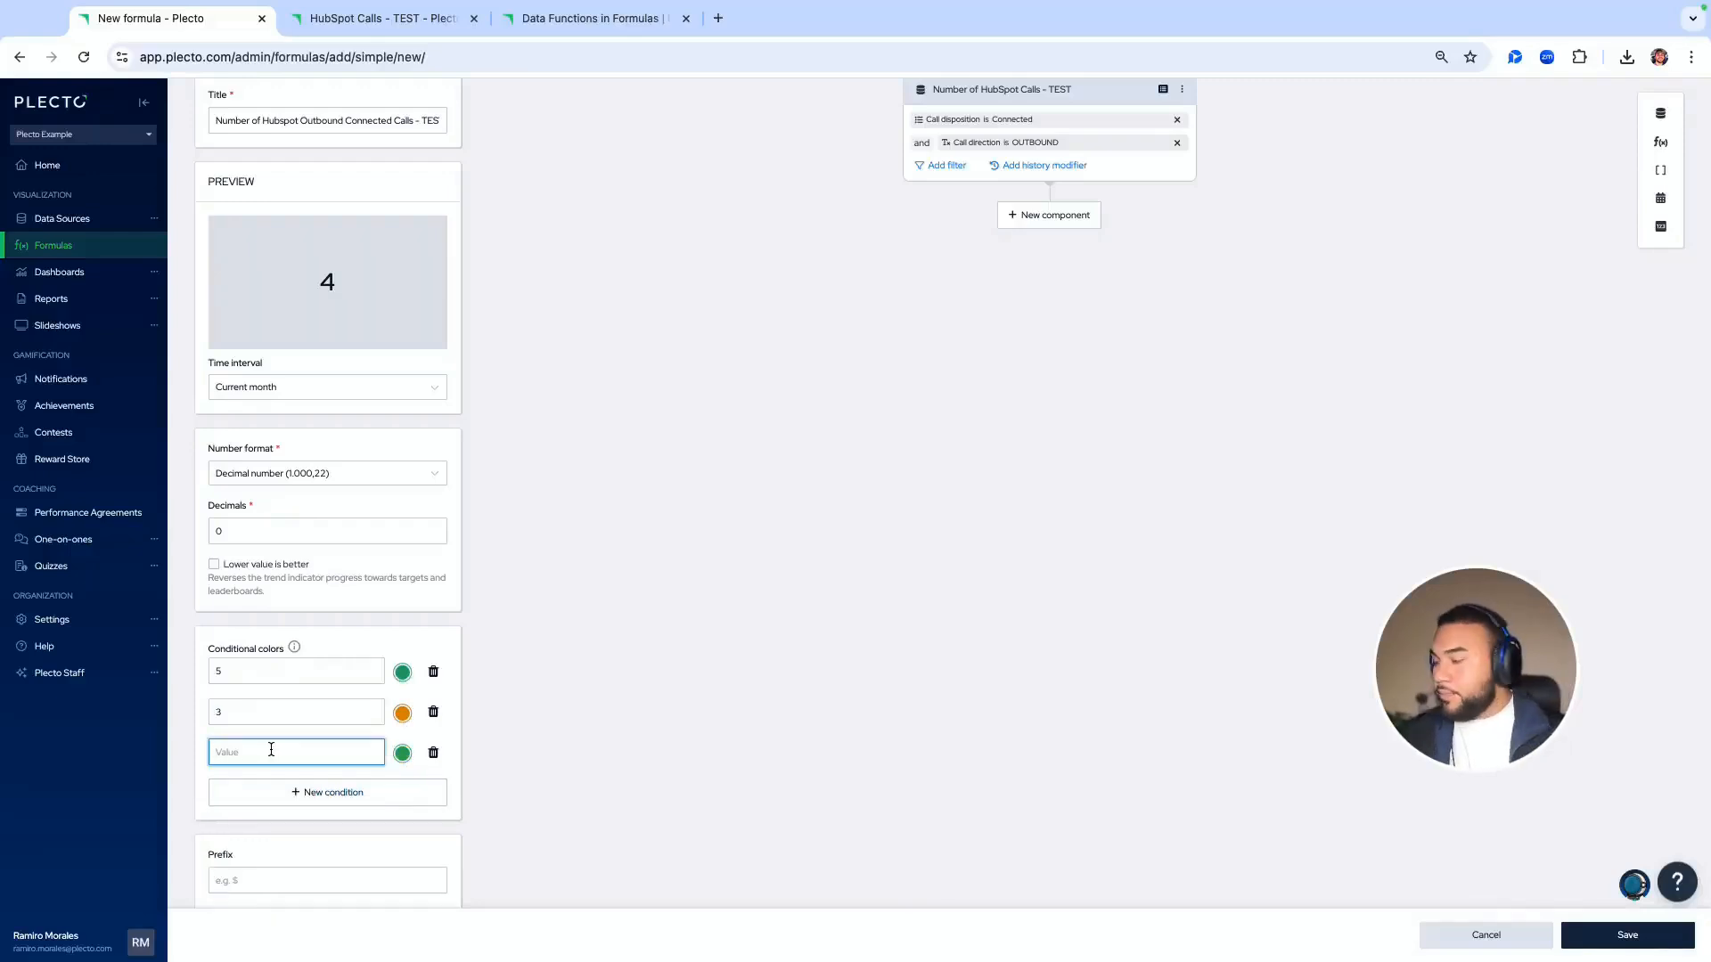
pyautogui.write('0')
pyautogui.click(402, 753)
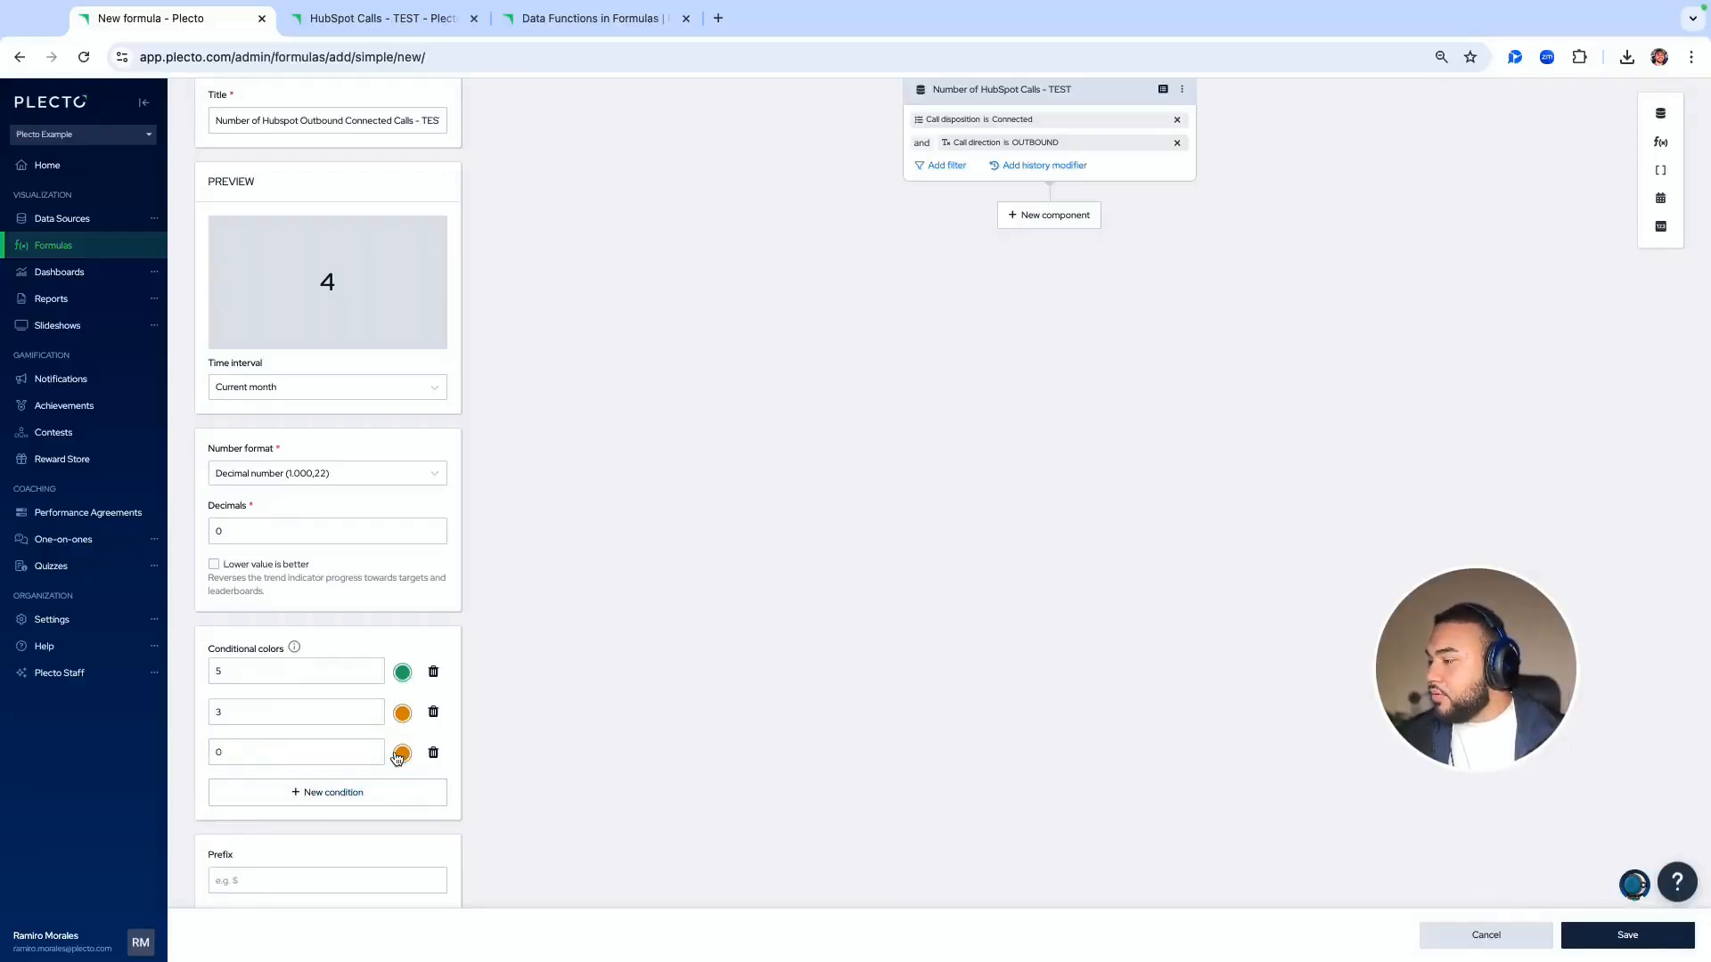
pyautogui.click(402, 753)
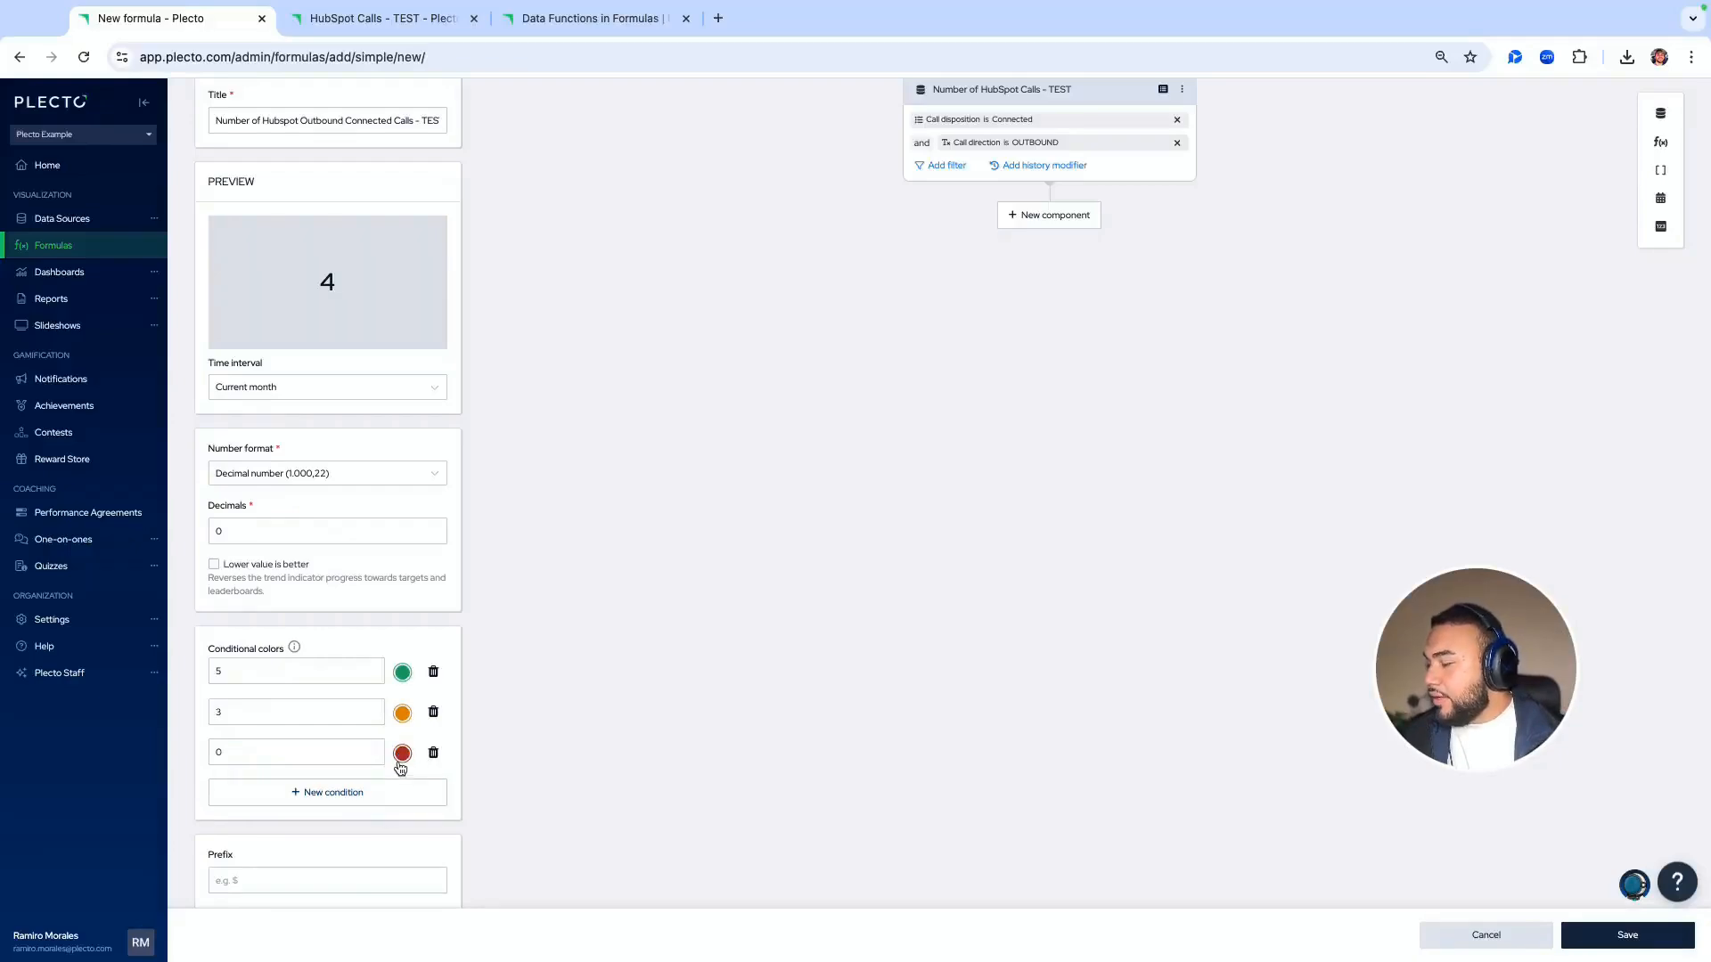
pyautogui.click(403, 755)
pyautogui.click(402, 755)
pyautogui.click(403, 755)
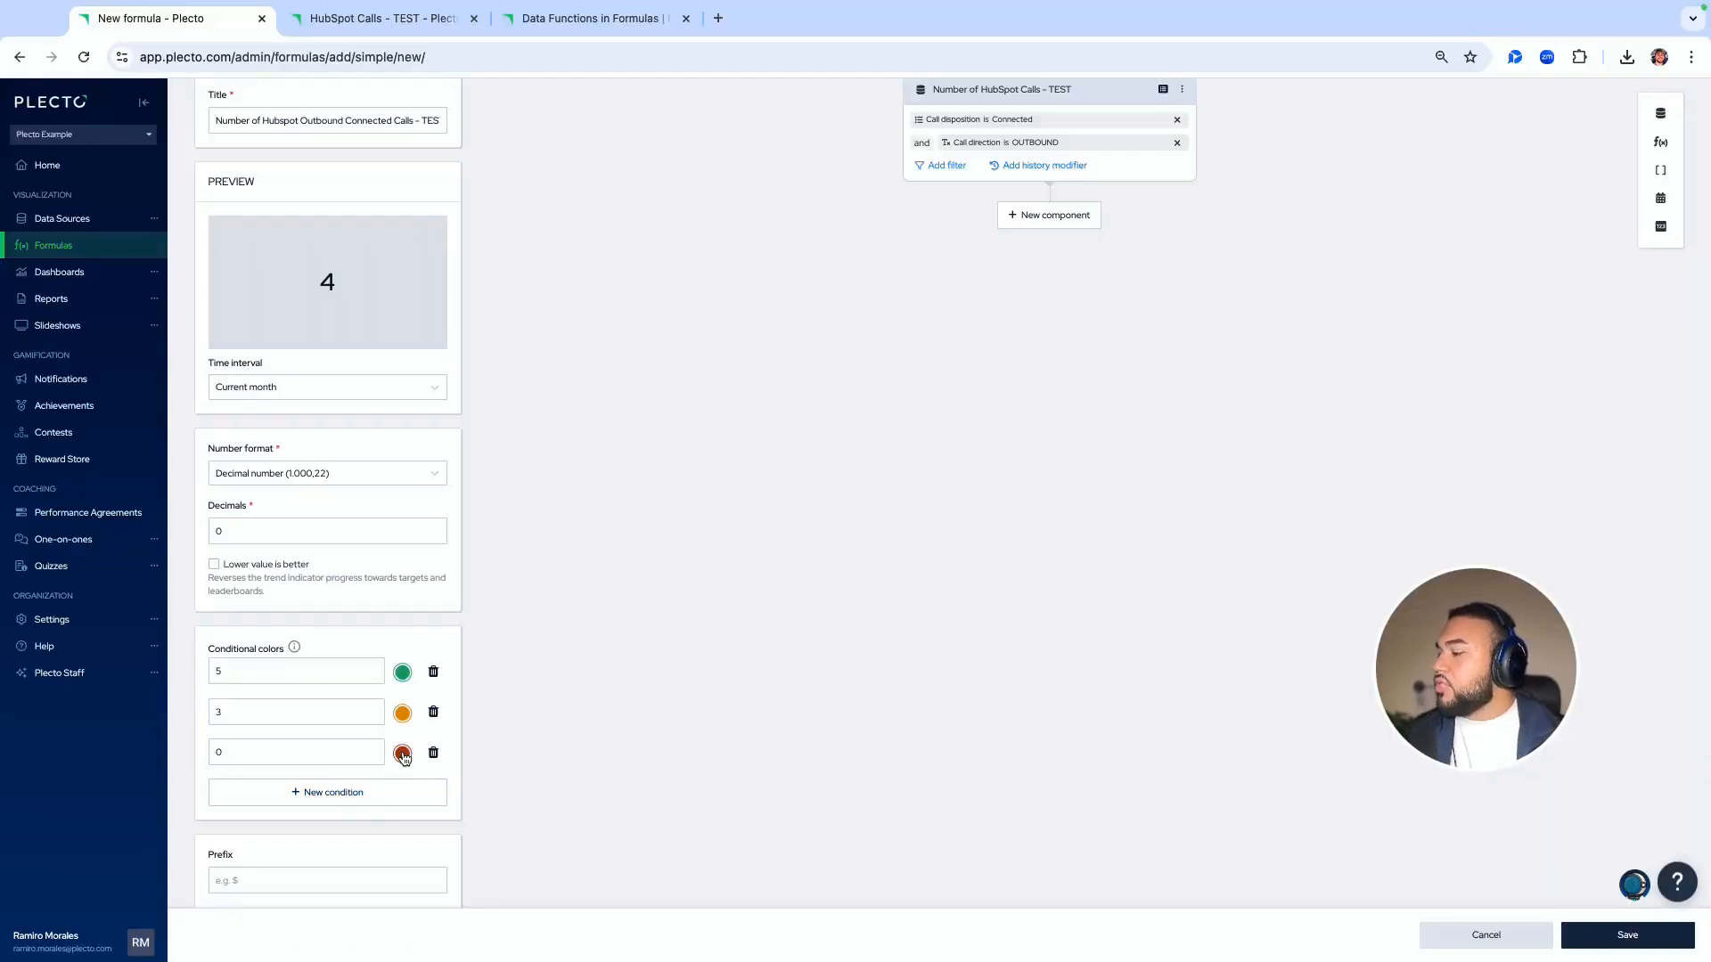
pyautogui.click(403, 755)
pyautogui.click(402, 755)
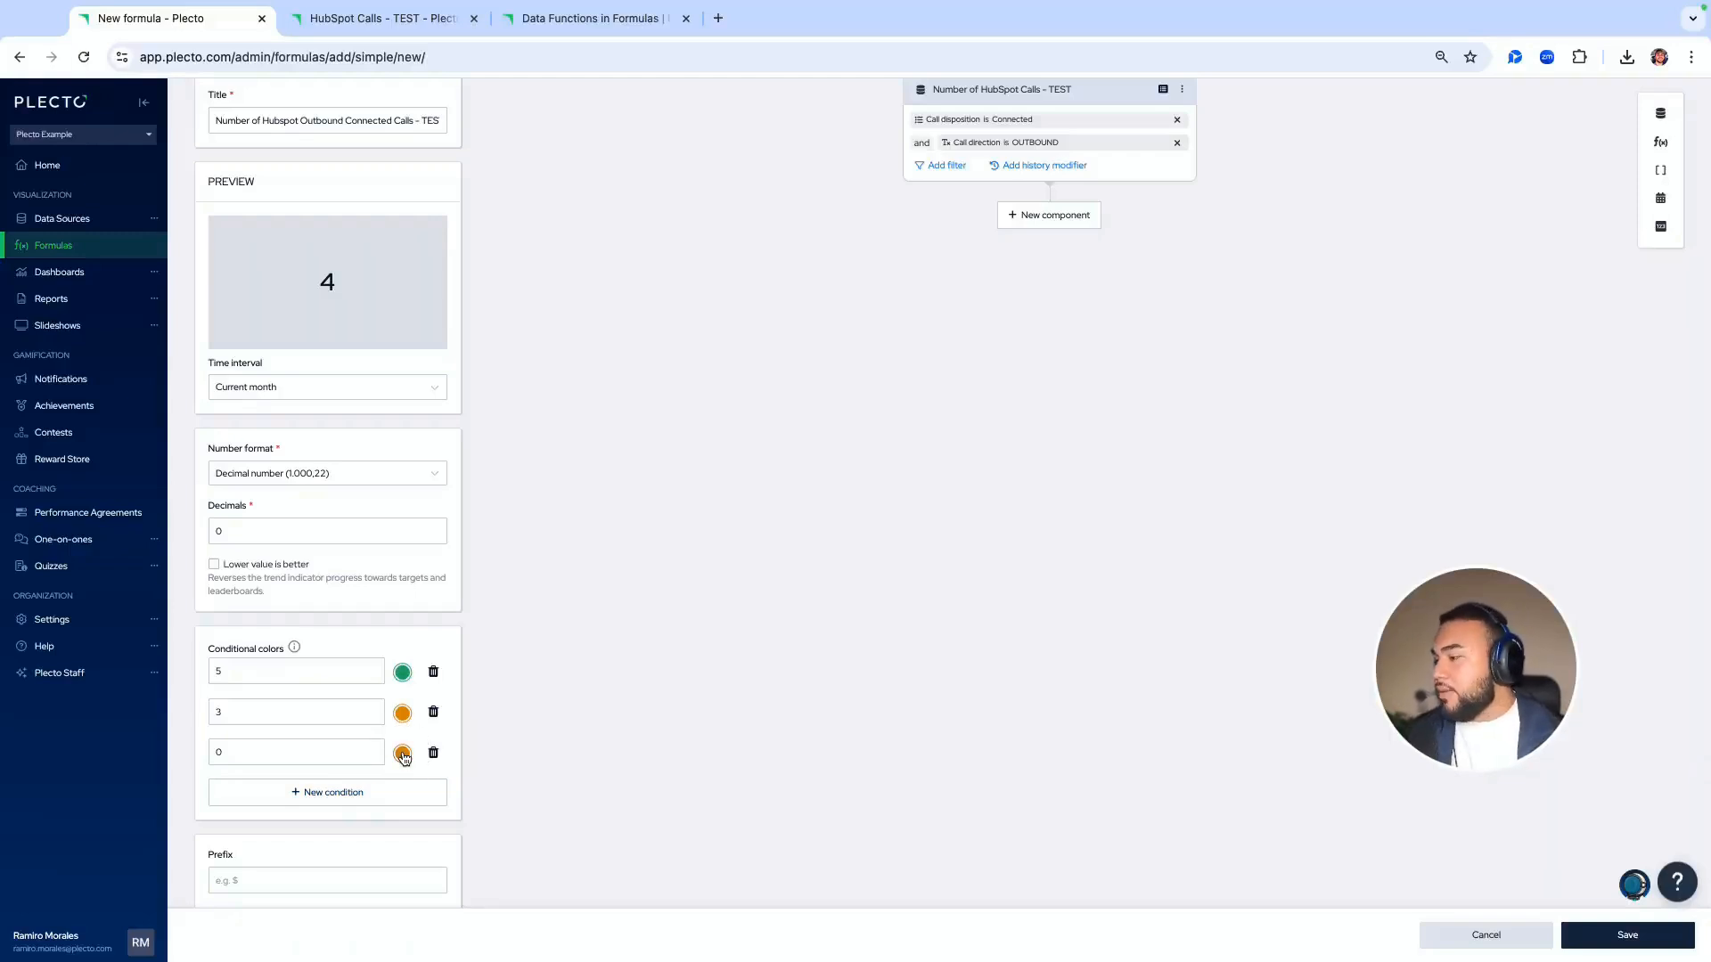
pyautogui.click(402, 755)
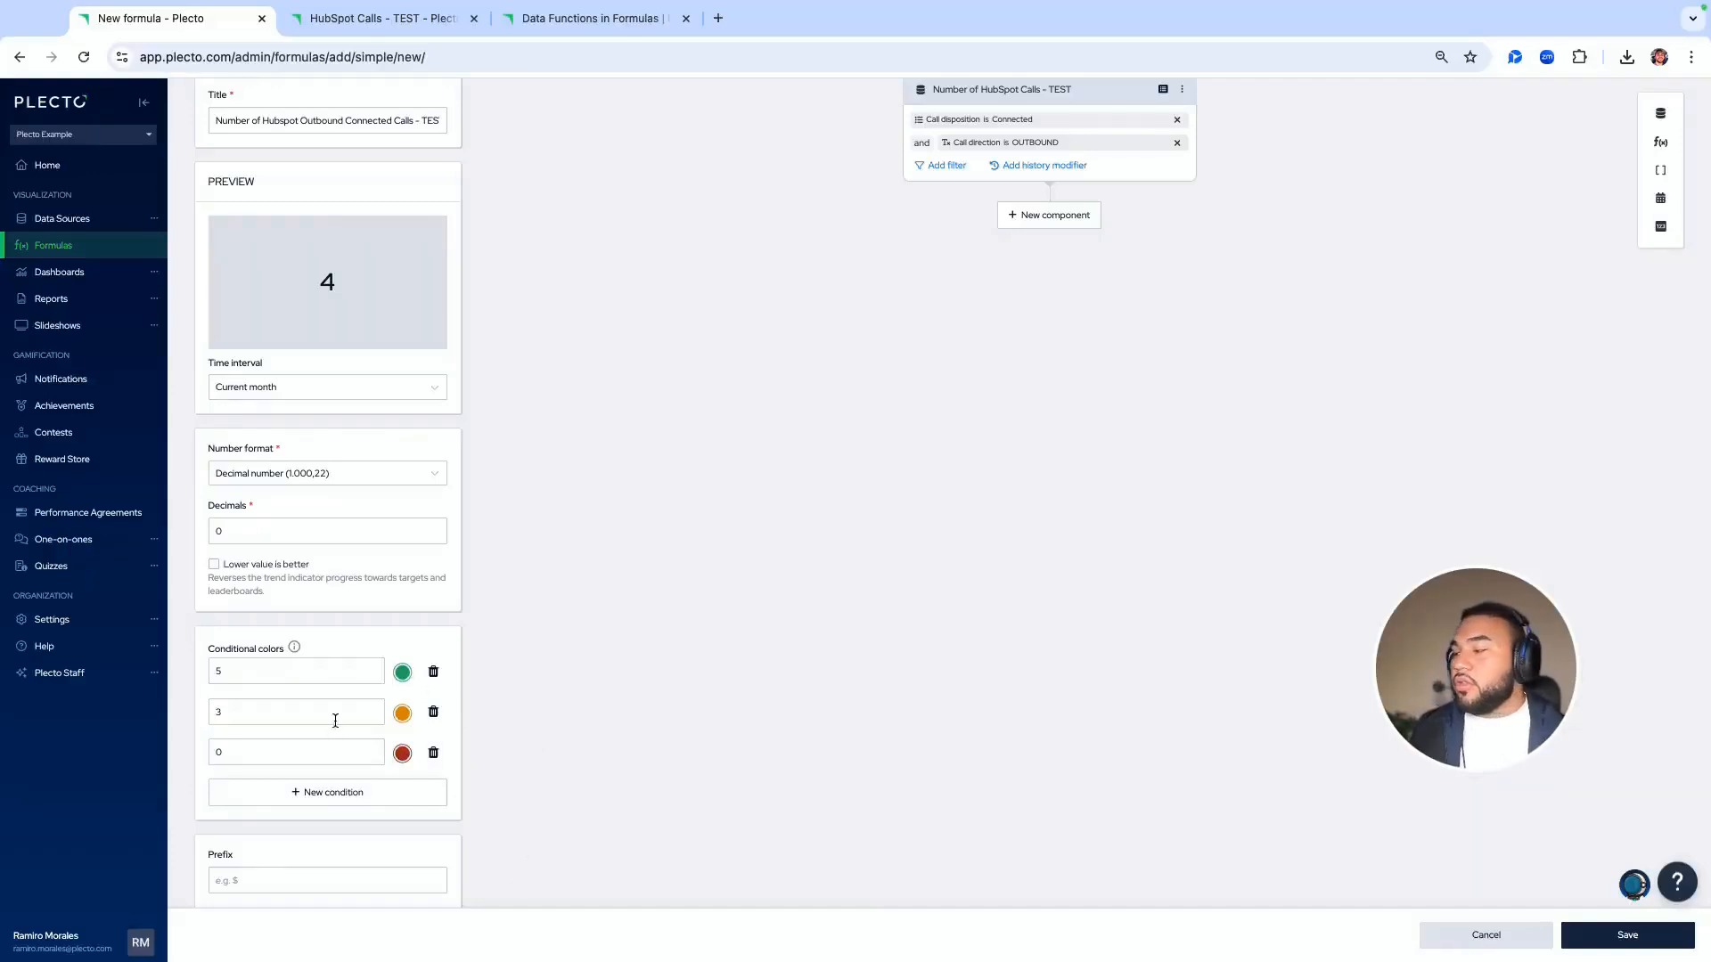
# Save the Number of Hubspot Outbound Connected Calls - TEST formula
pyautogui.scroll(-3, 613, 740)
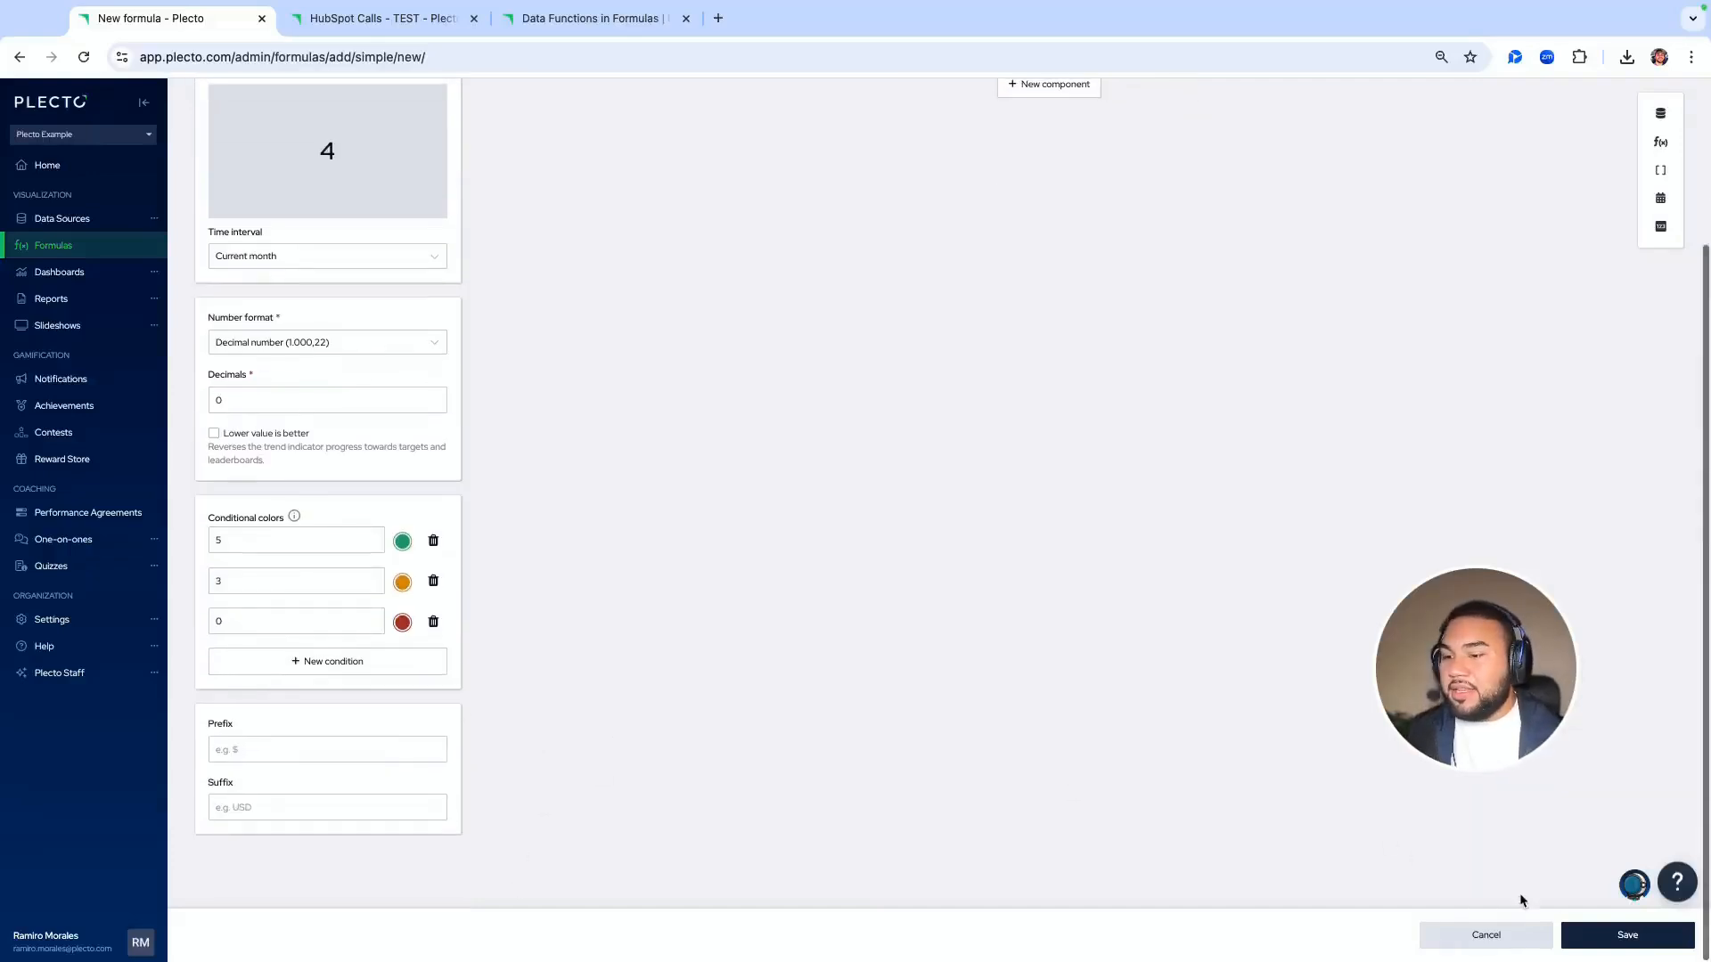
pyautogui.click(1624, 939)
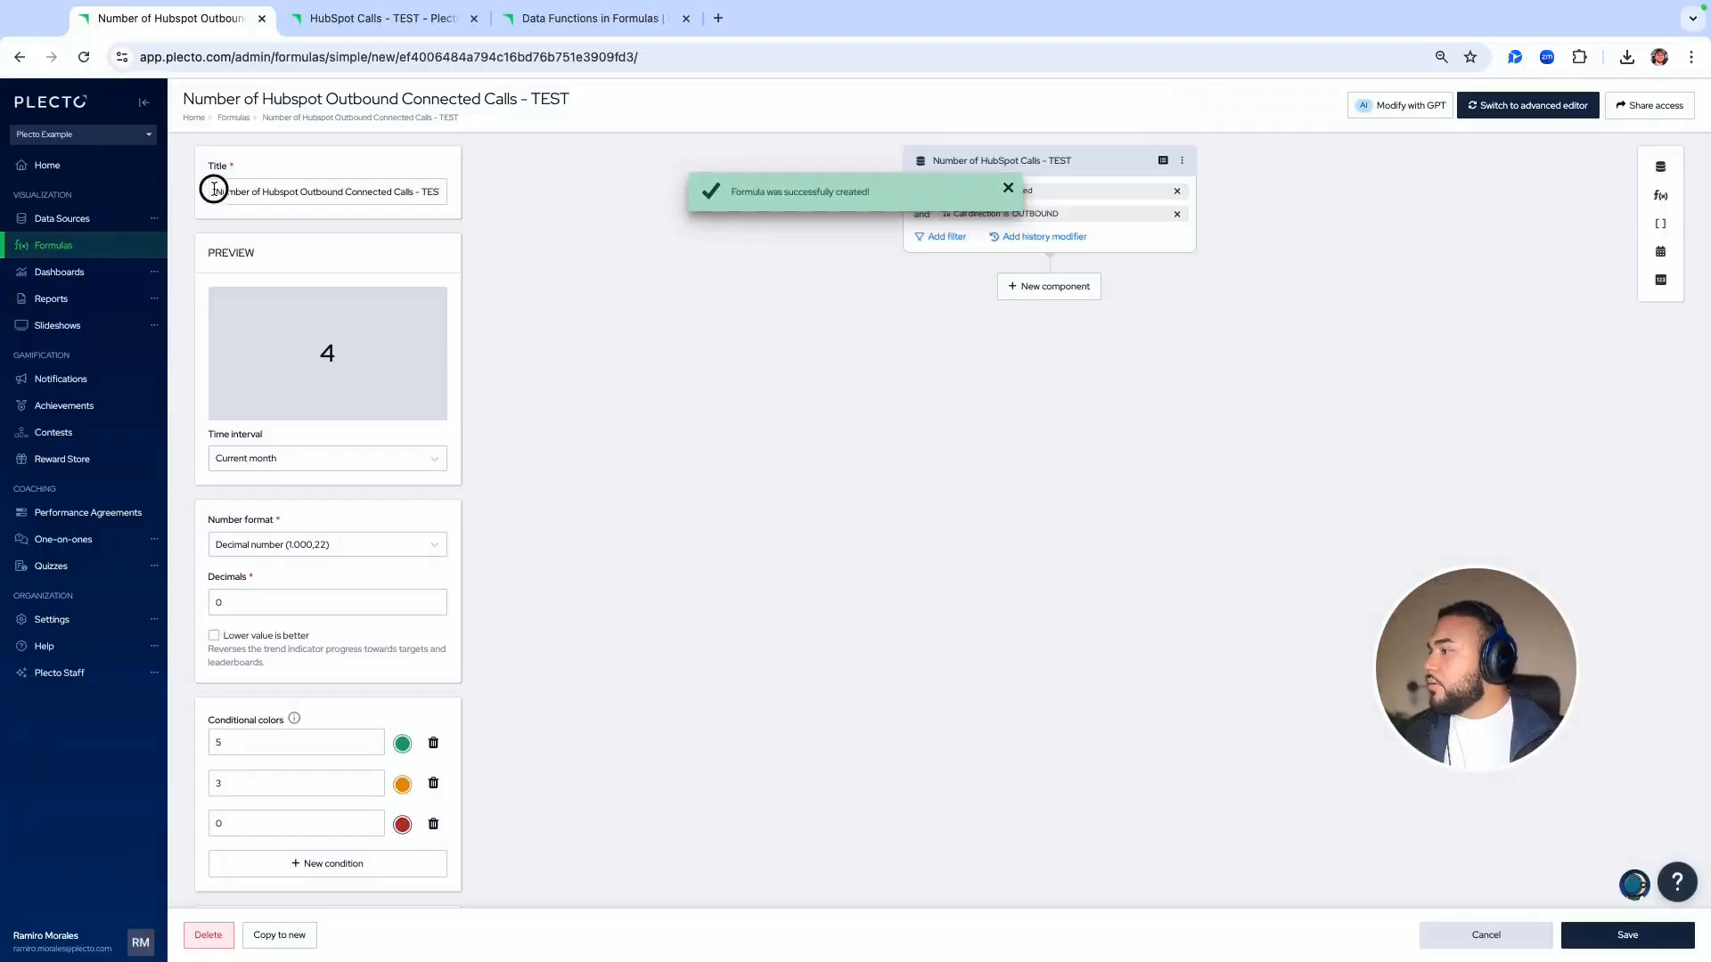
pyautogui.moveTo(214, 184); pyautogui.dragTo(531, 210)
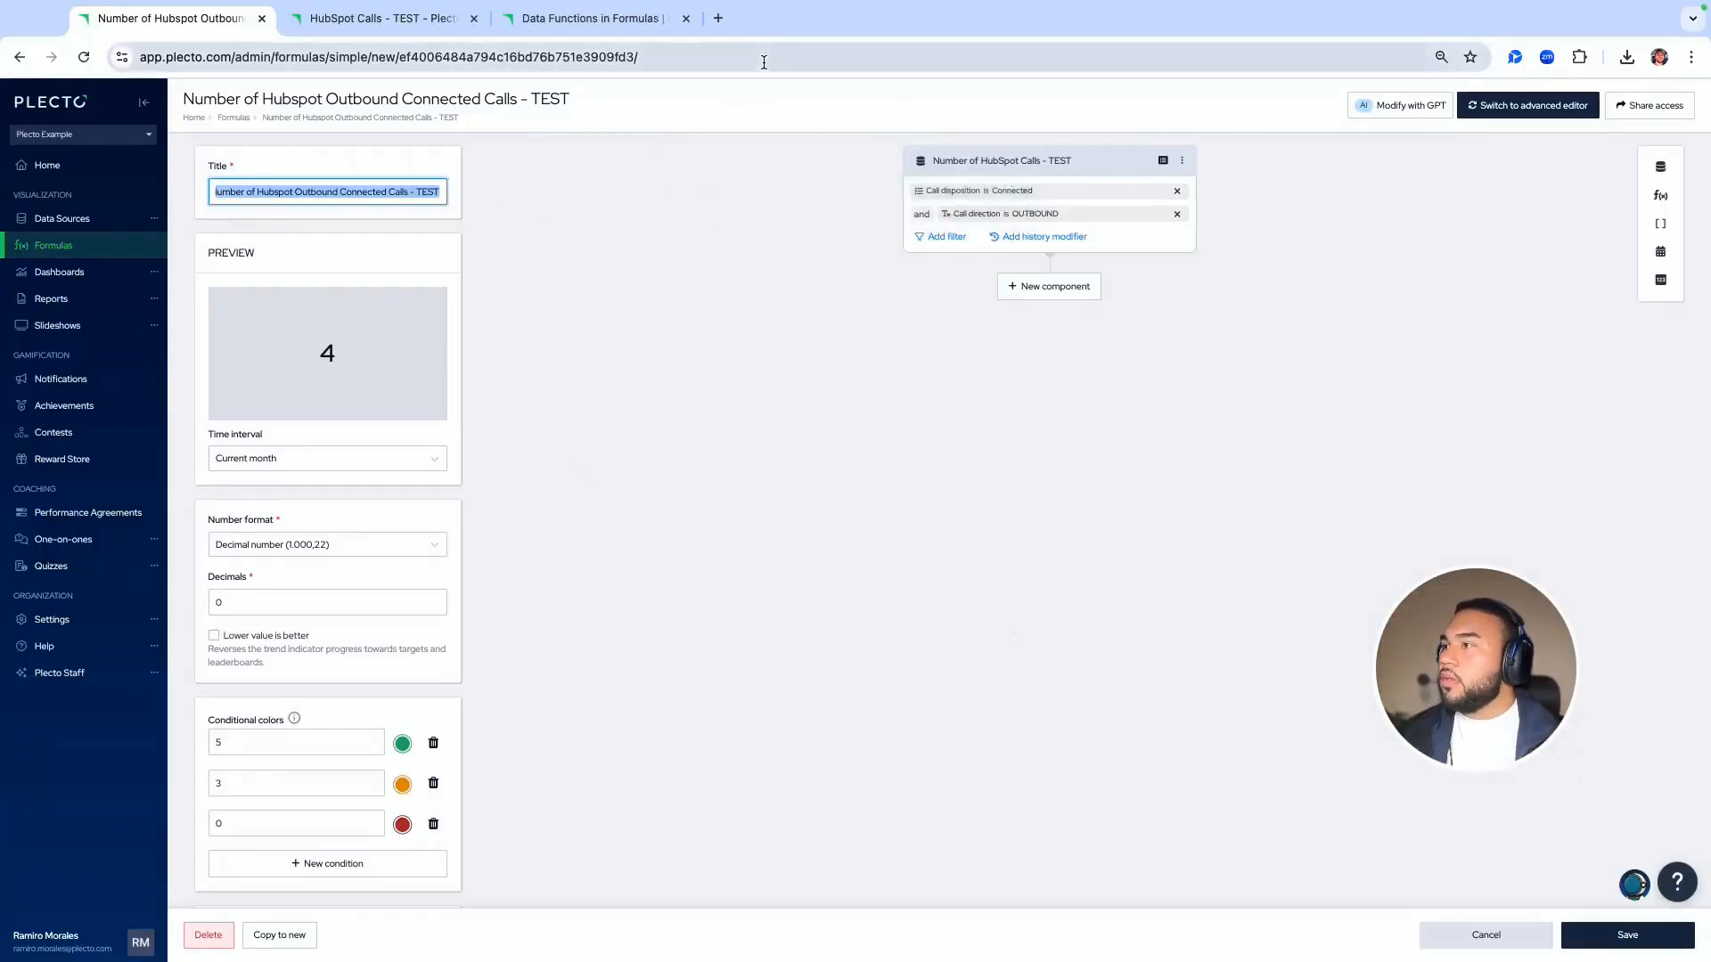
pyautogui.click(677, 312)
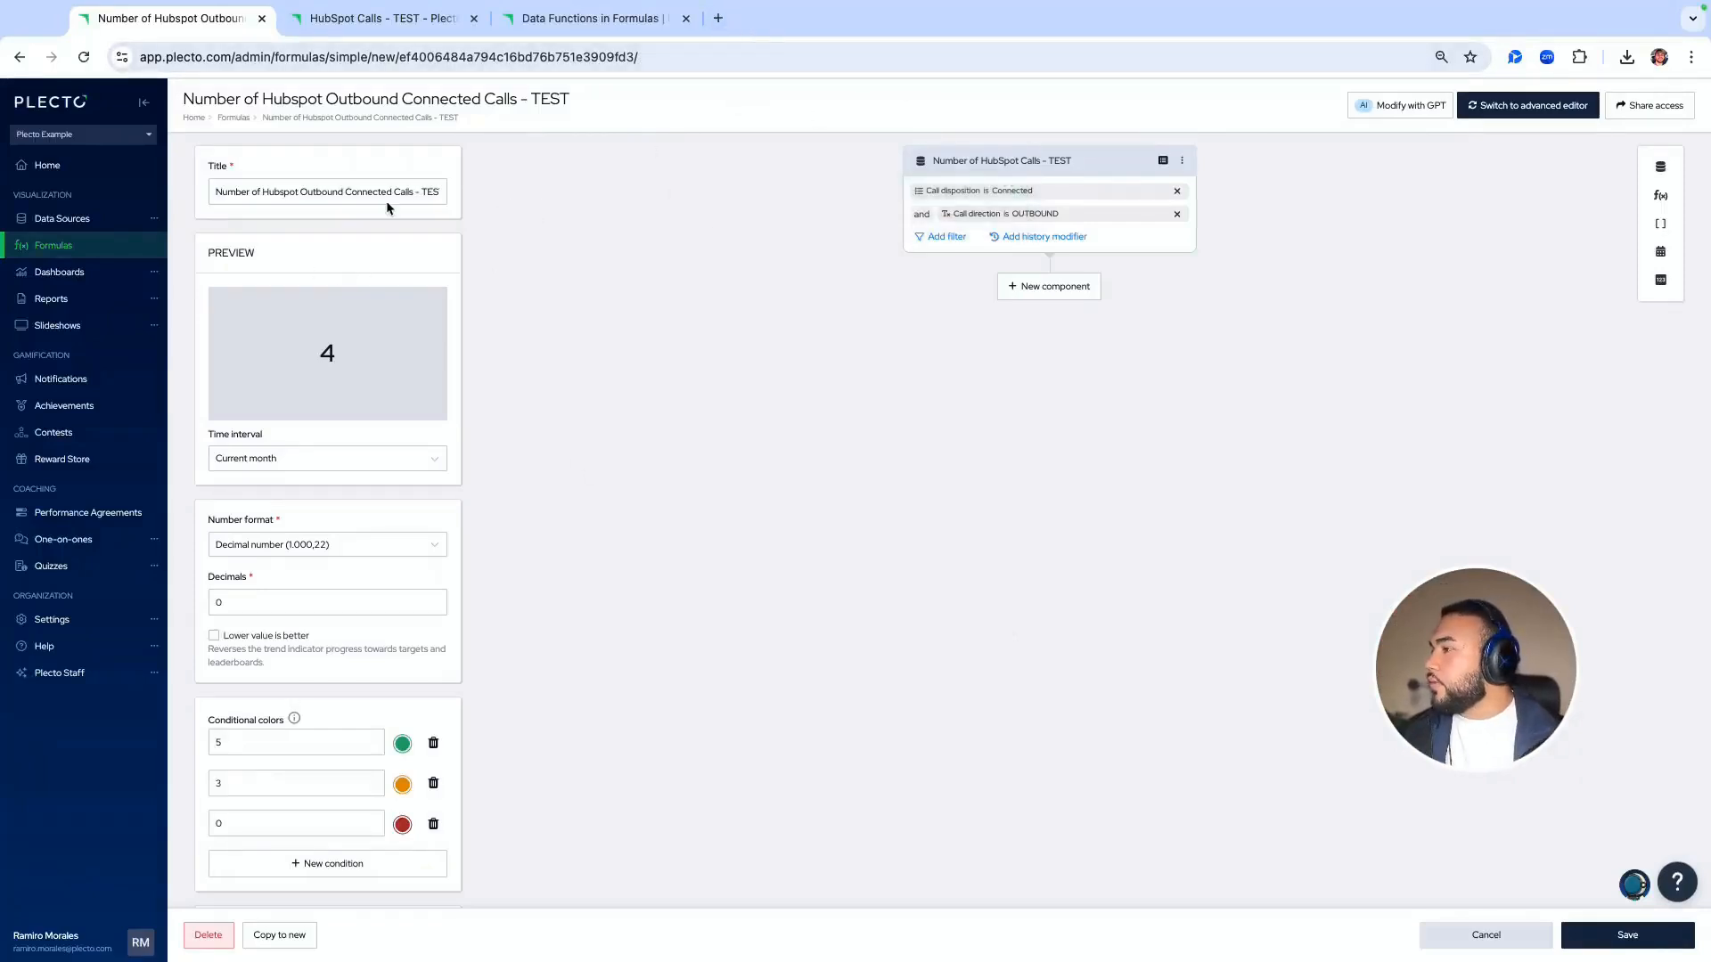
# Duplicate the saved formula's browser tab and close the HubSpot Calls - TEST and Data Functions in Formulas tabs
pyautogui.click(142, 29)
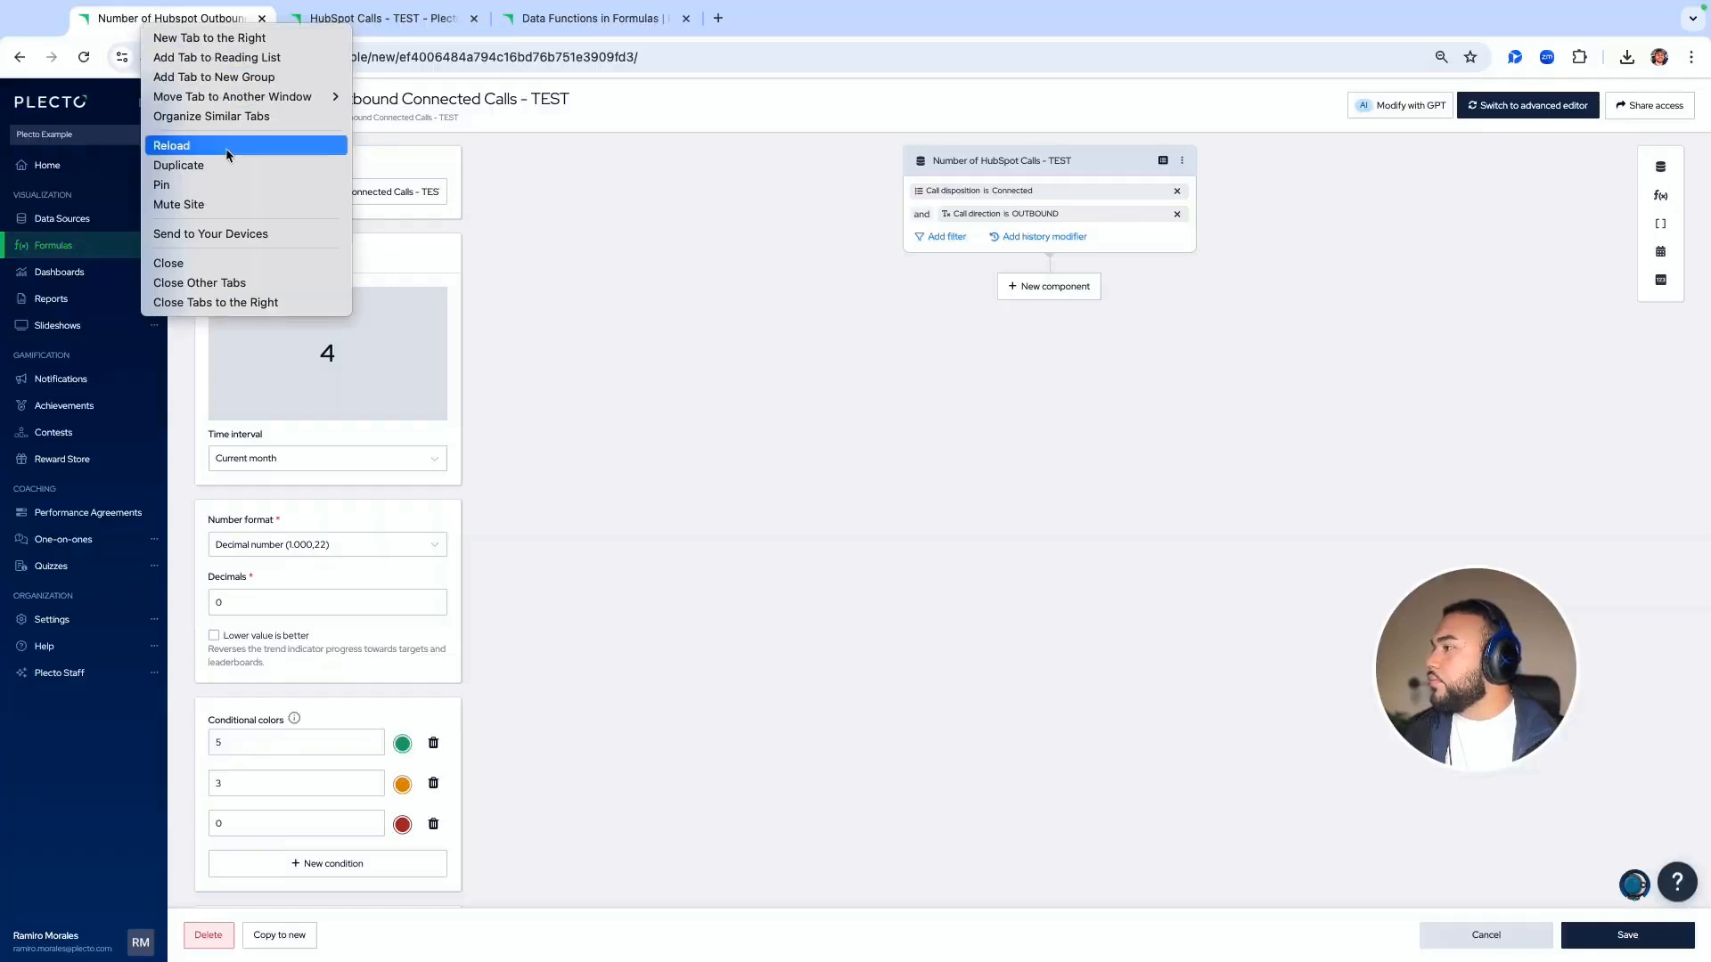
pyautogui.click(220, 157)
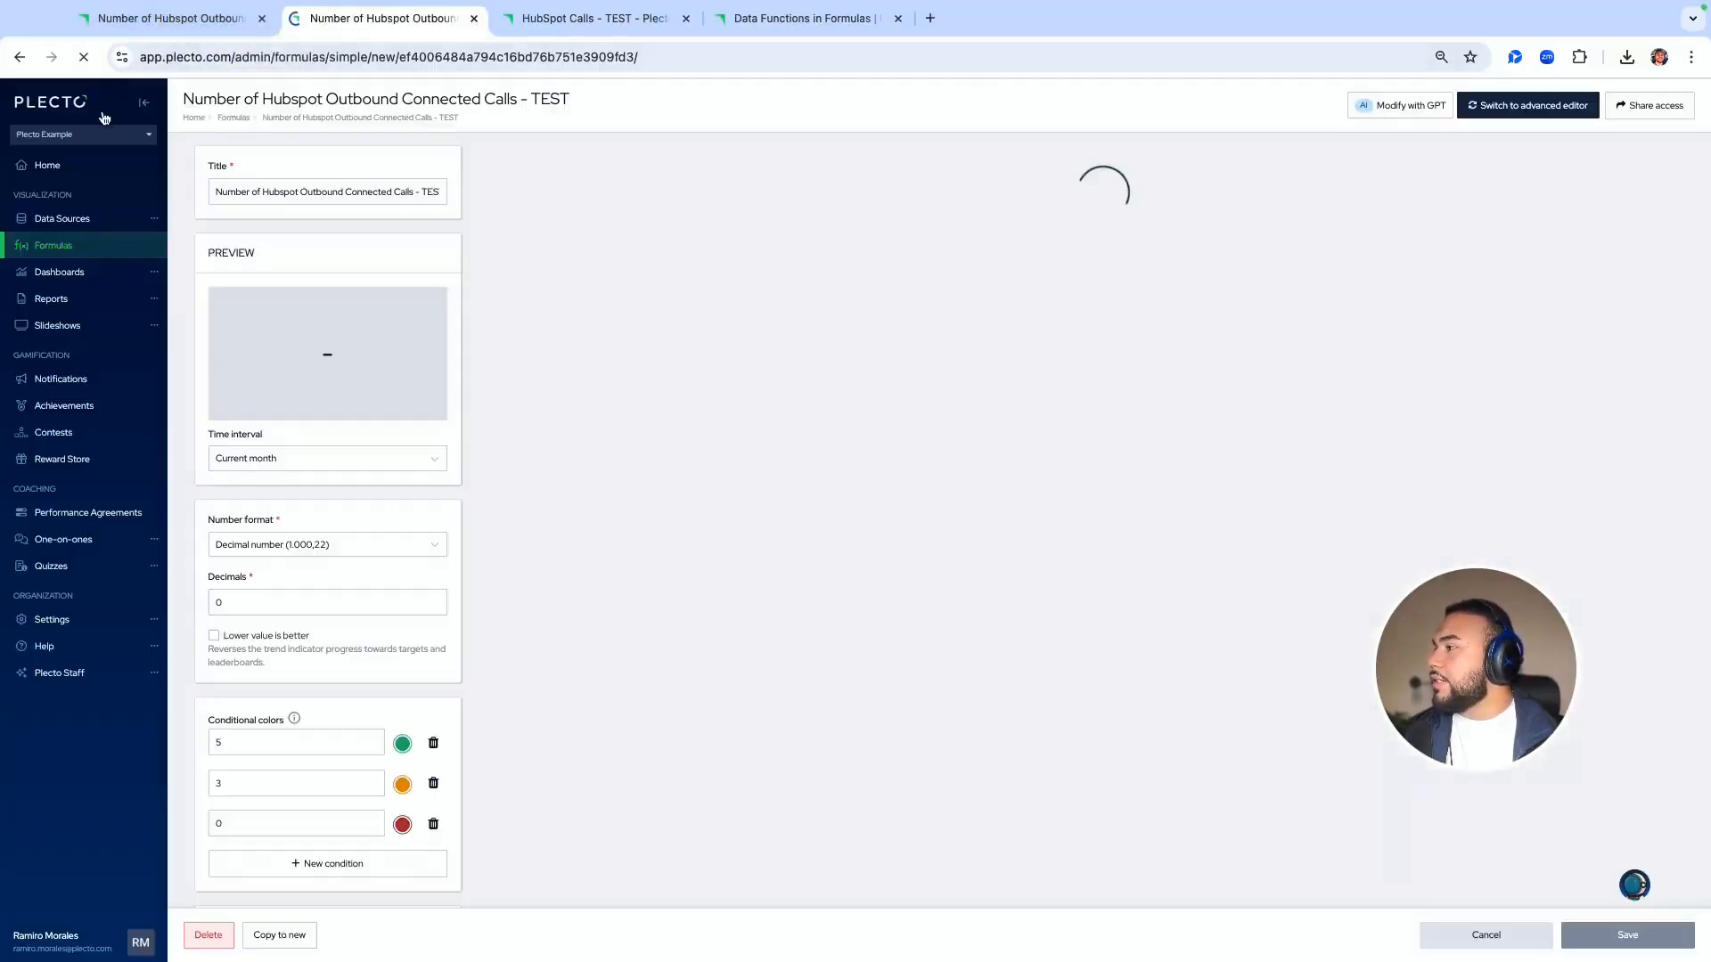
pyautogui.click(595, 19)
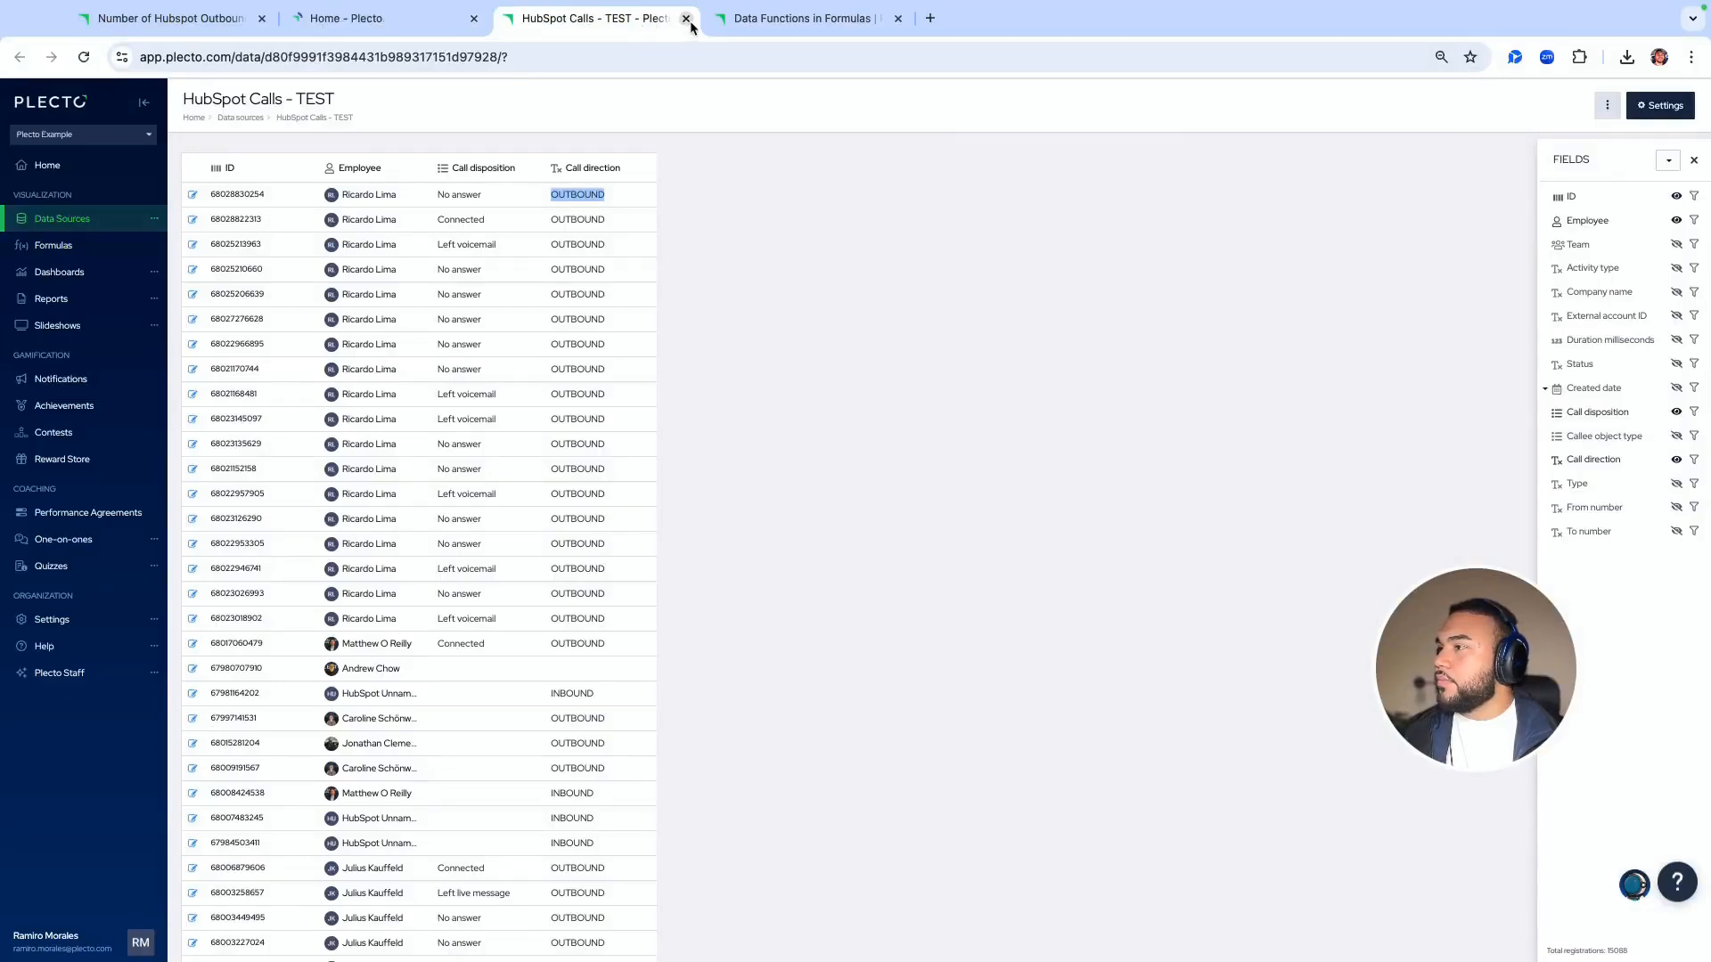
pyautogui.click(686, 19)
pyautogui.click(686, 19)
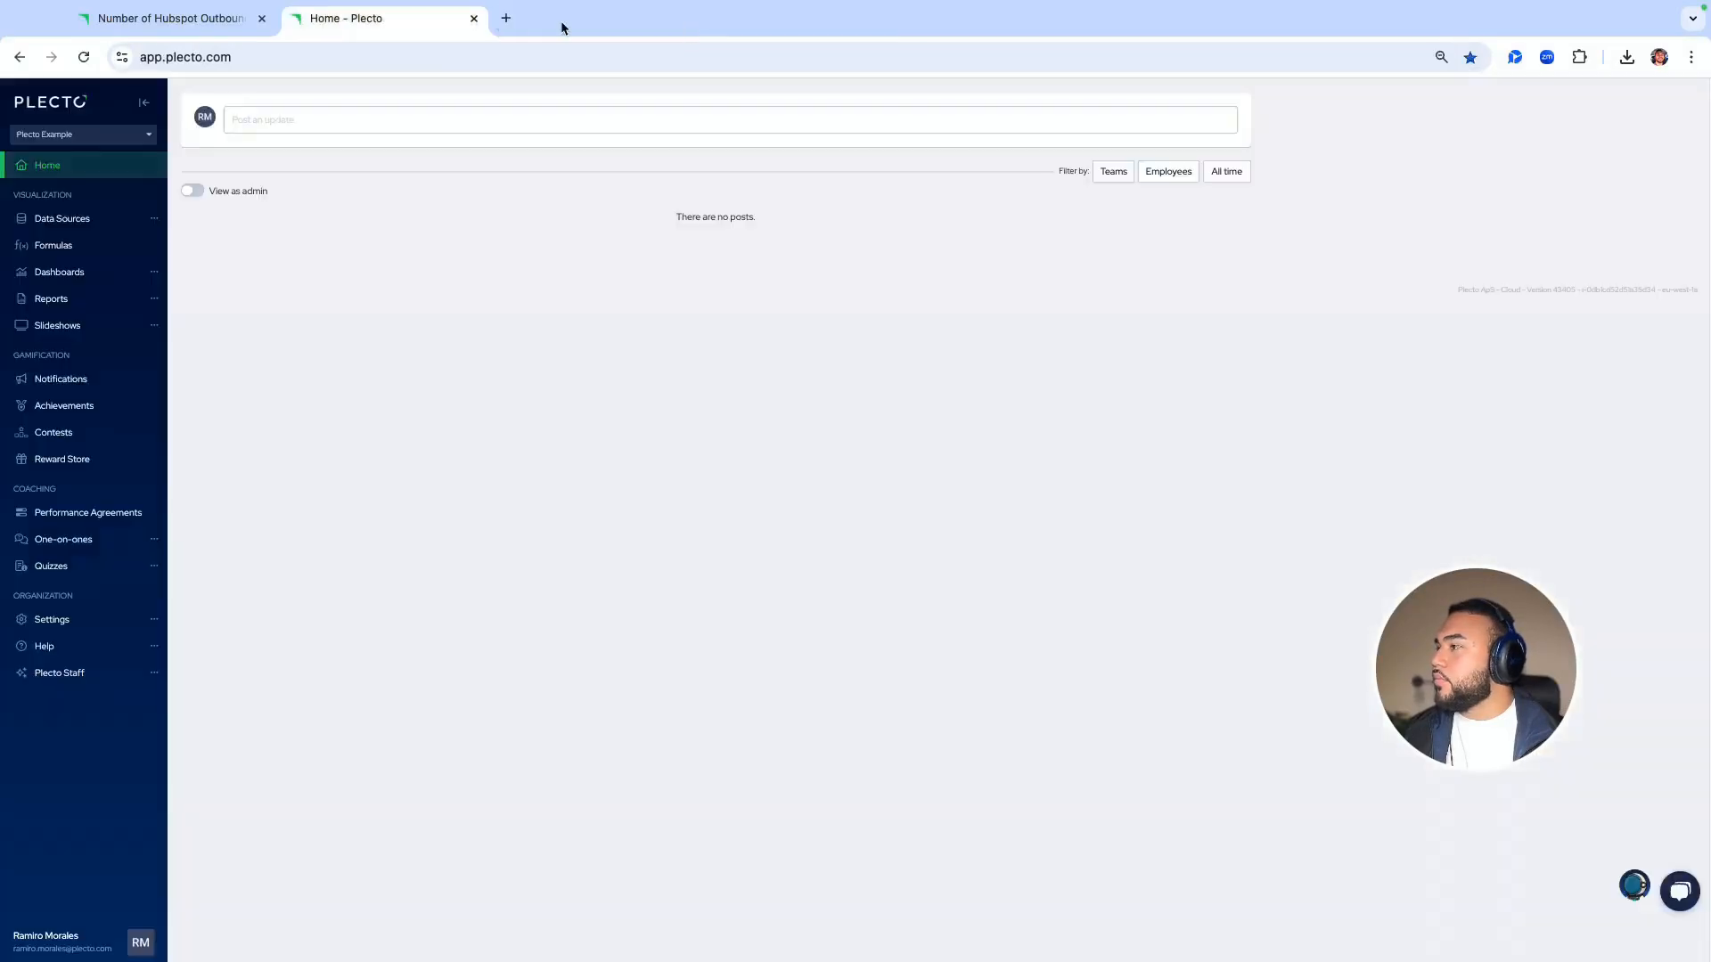
# Create a new formula from the Formulas overview and title it Number of Outbound Connected Calls
pyautogui.click(65, 246)
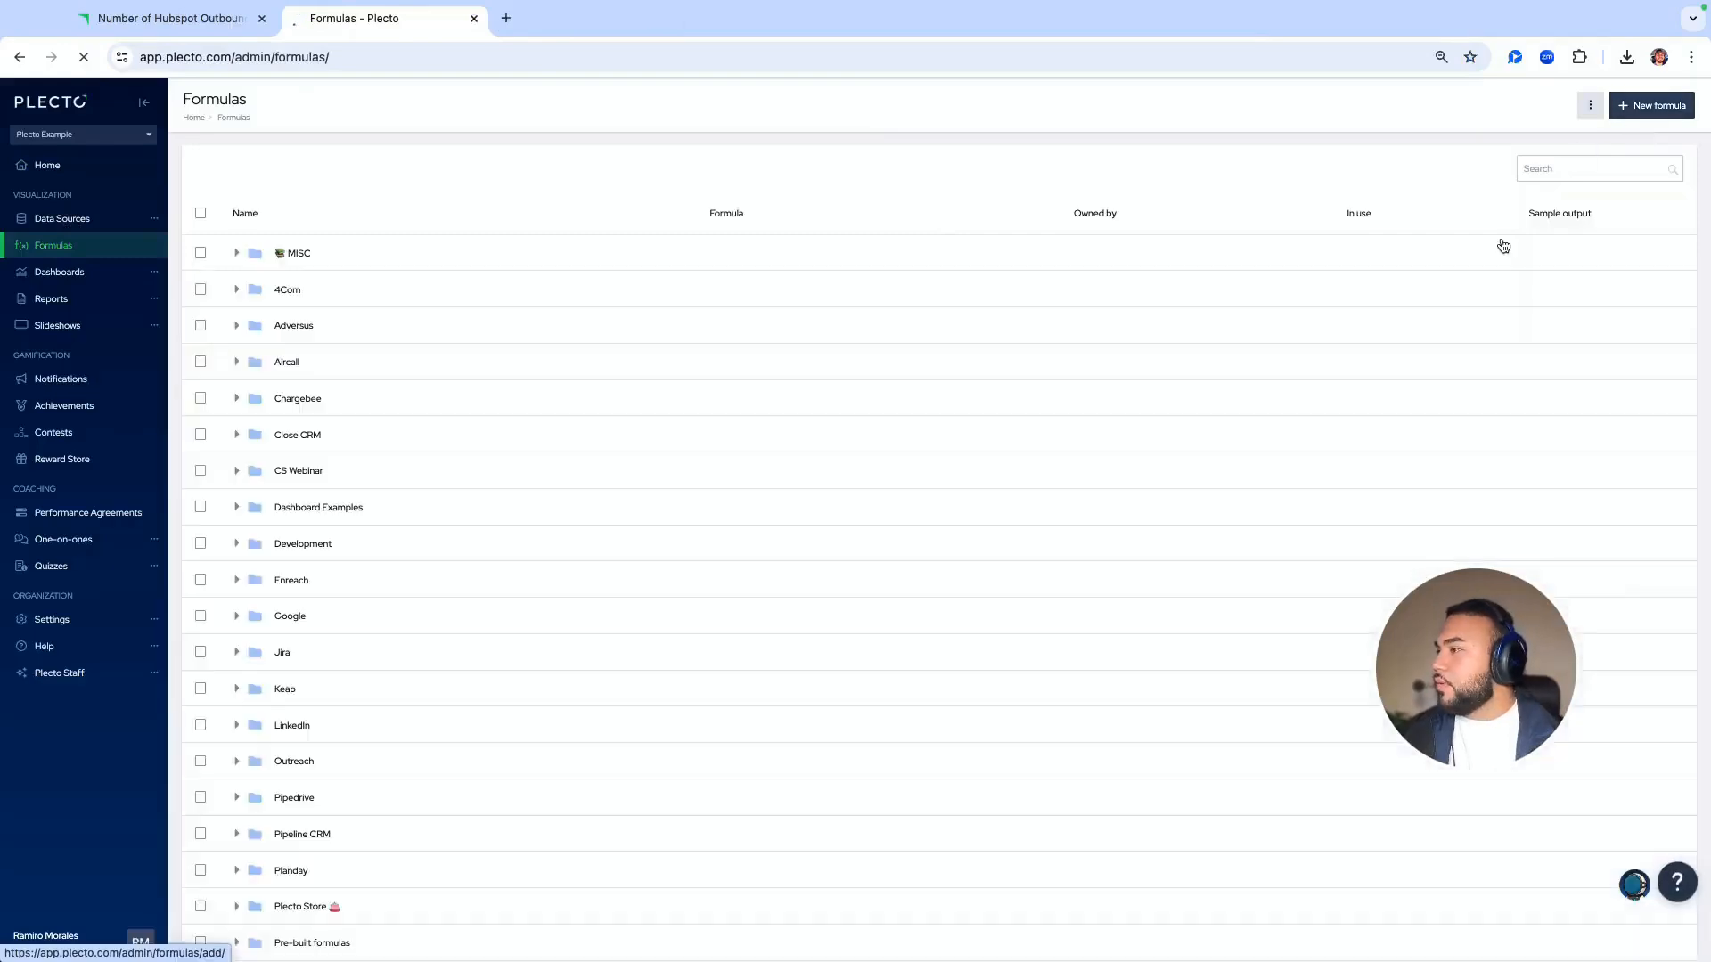
pyautogui.click(1640, 107)
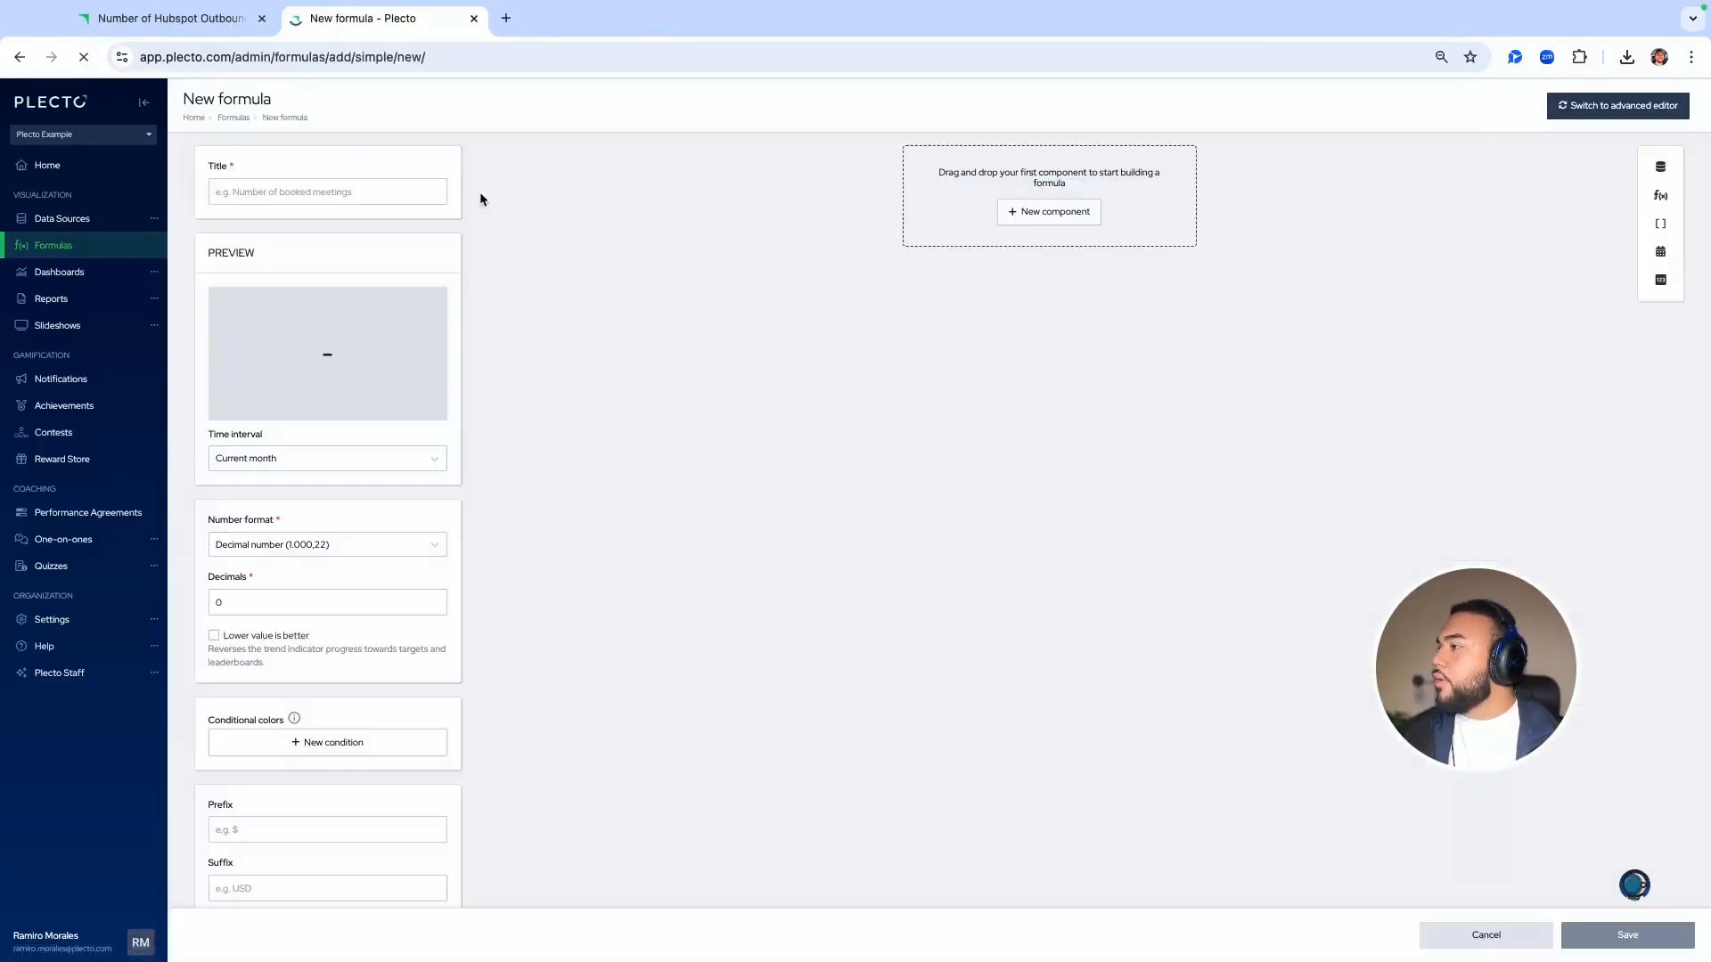
pyautogui.click(284, 193)
pyautogui.write('Nu')
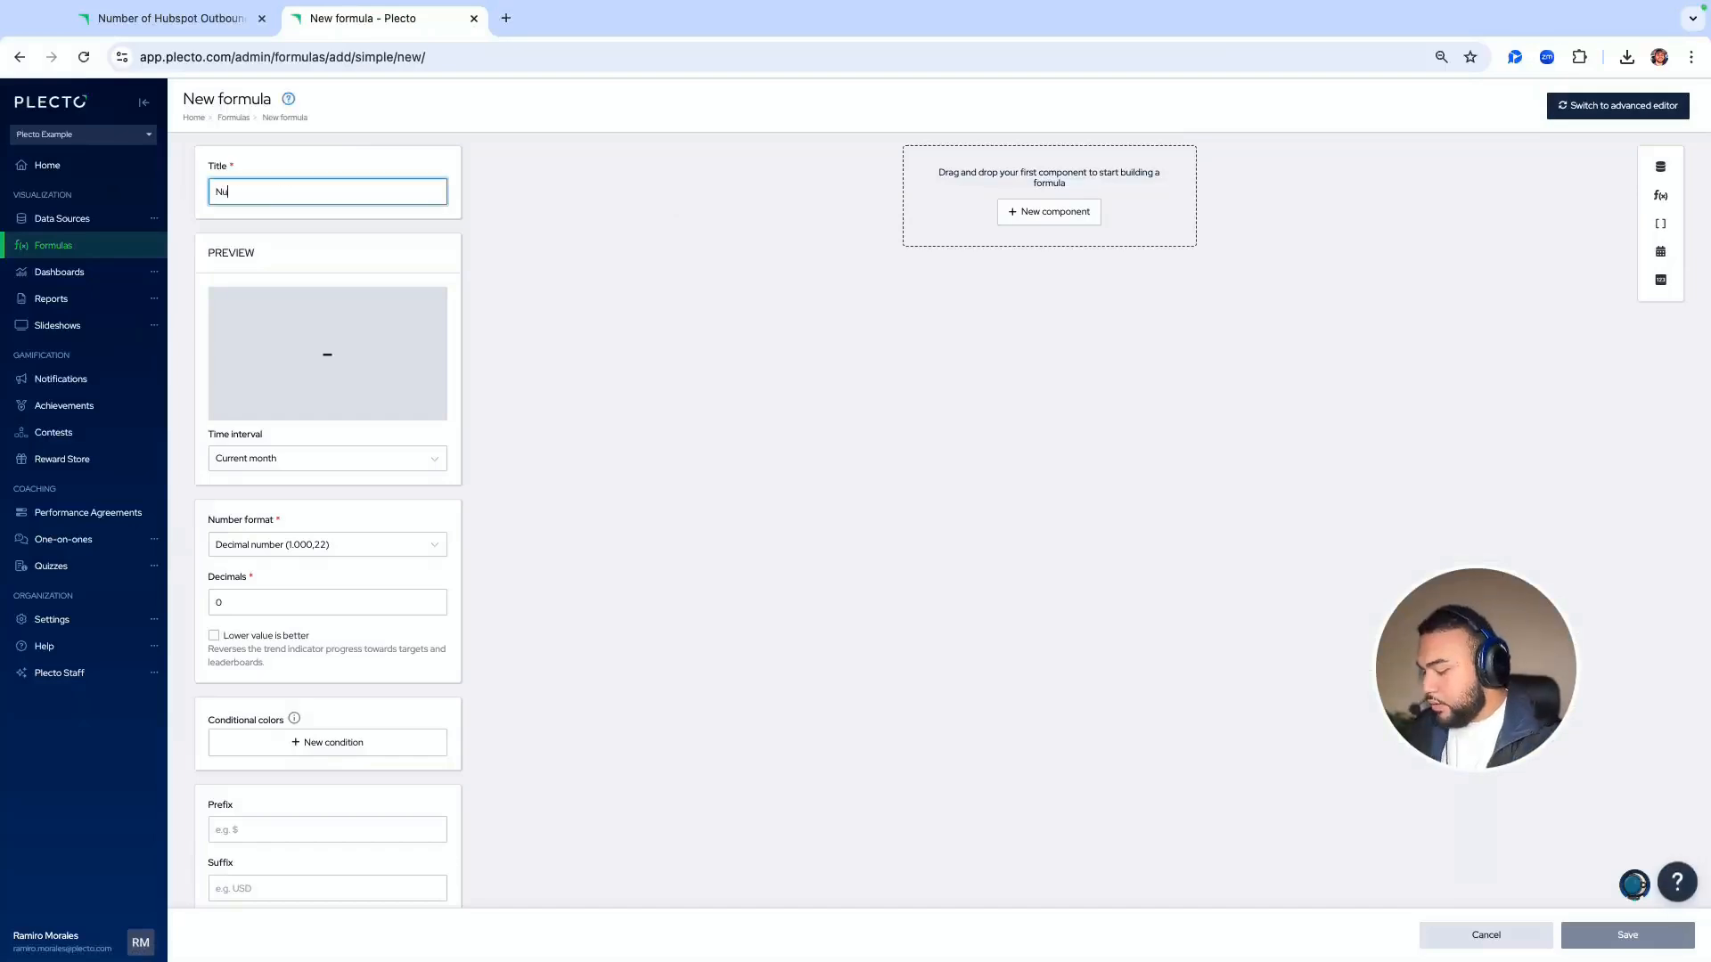
pyautogui.write('mber of Outbound Connected Calls')
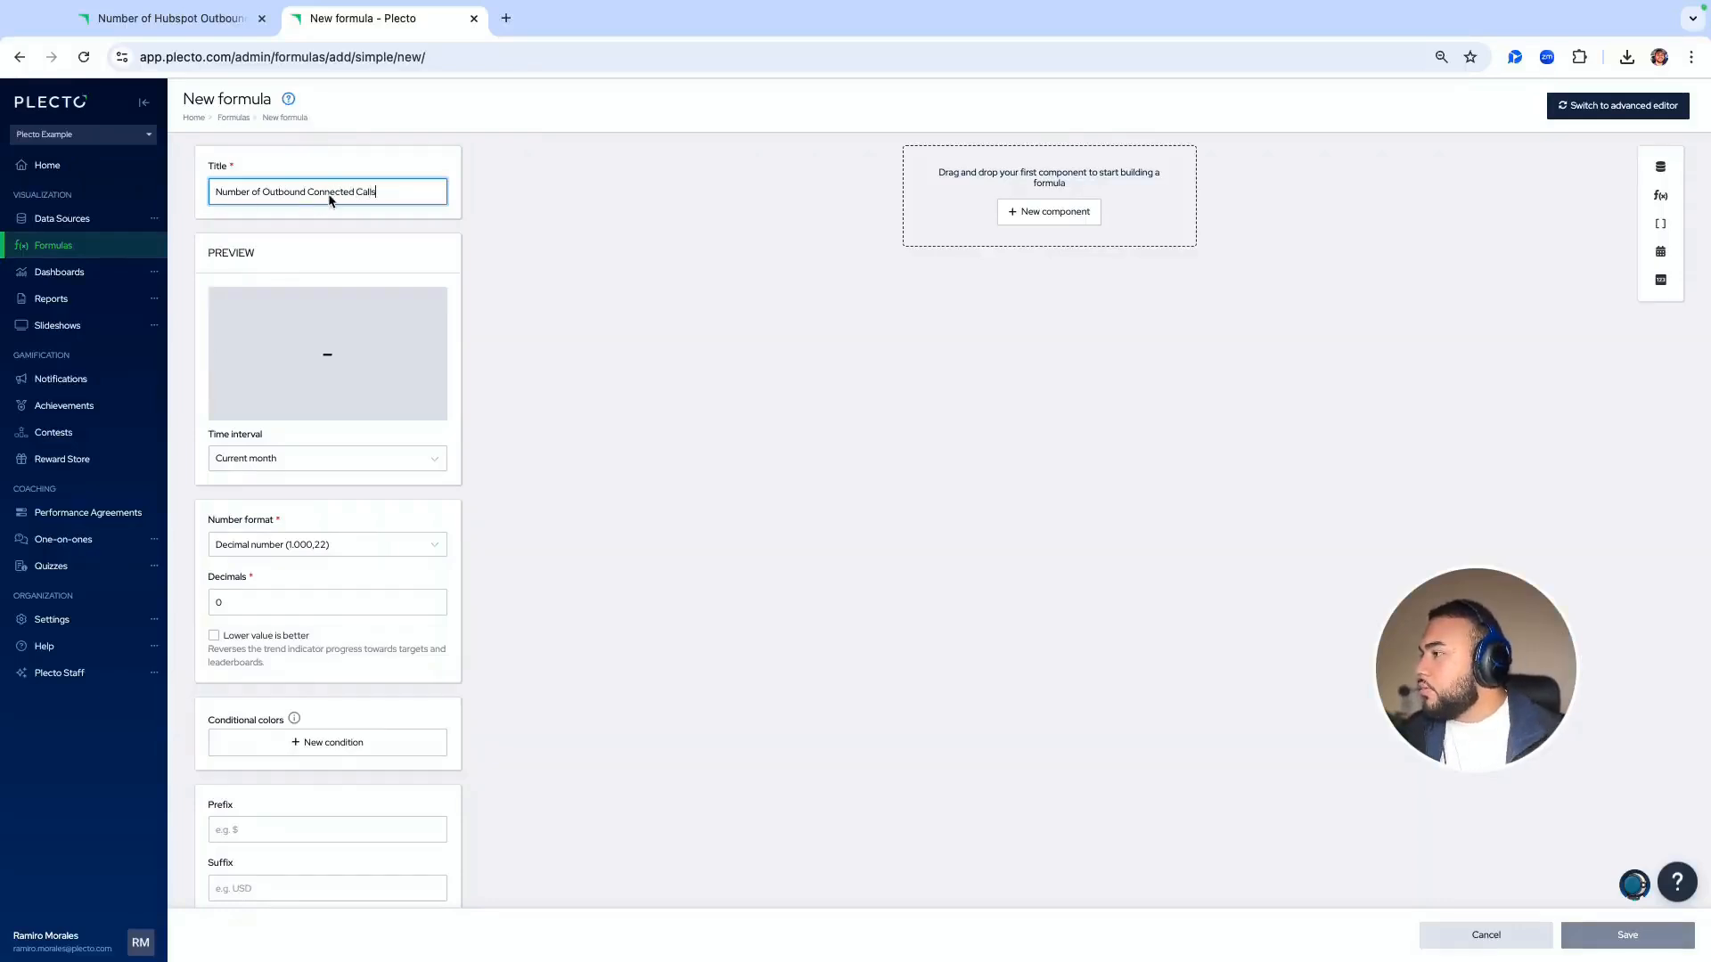
# Change the new formula's title to % Connected Calls
pyautogui.doubleClick(331, 193)
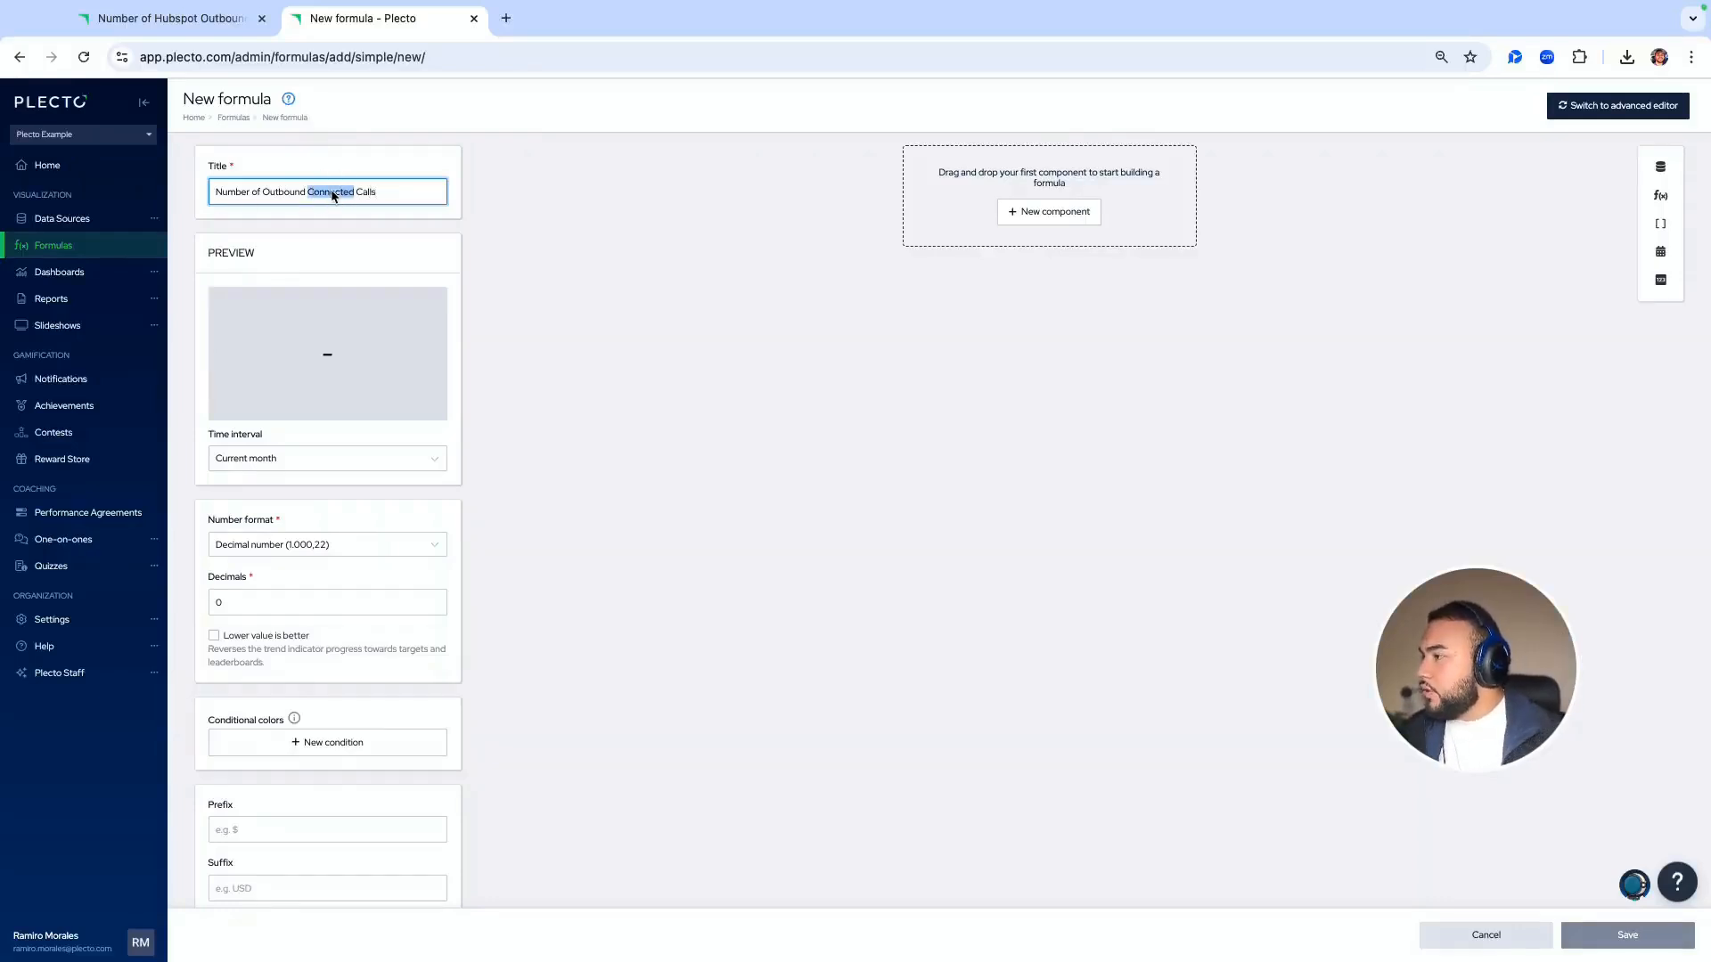
pyautogui.press('BackSpace')
pyautogui.doubleClick(229, 193)
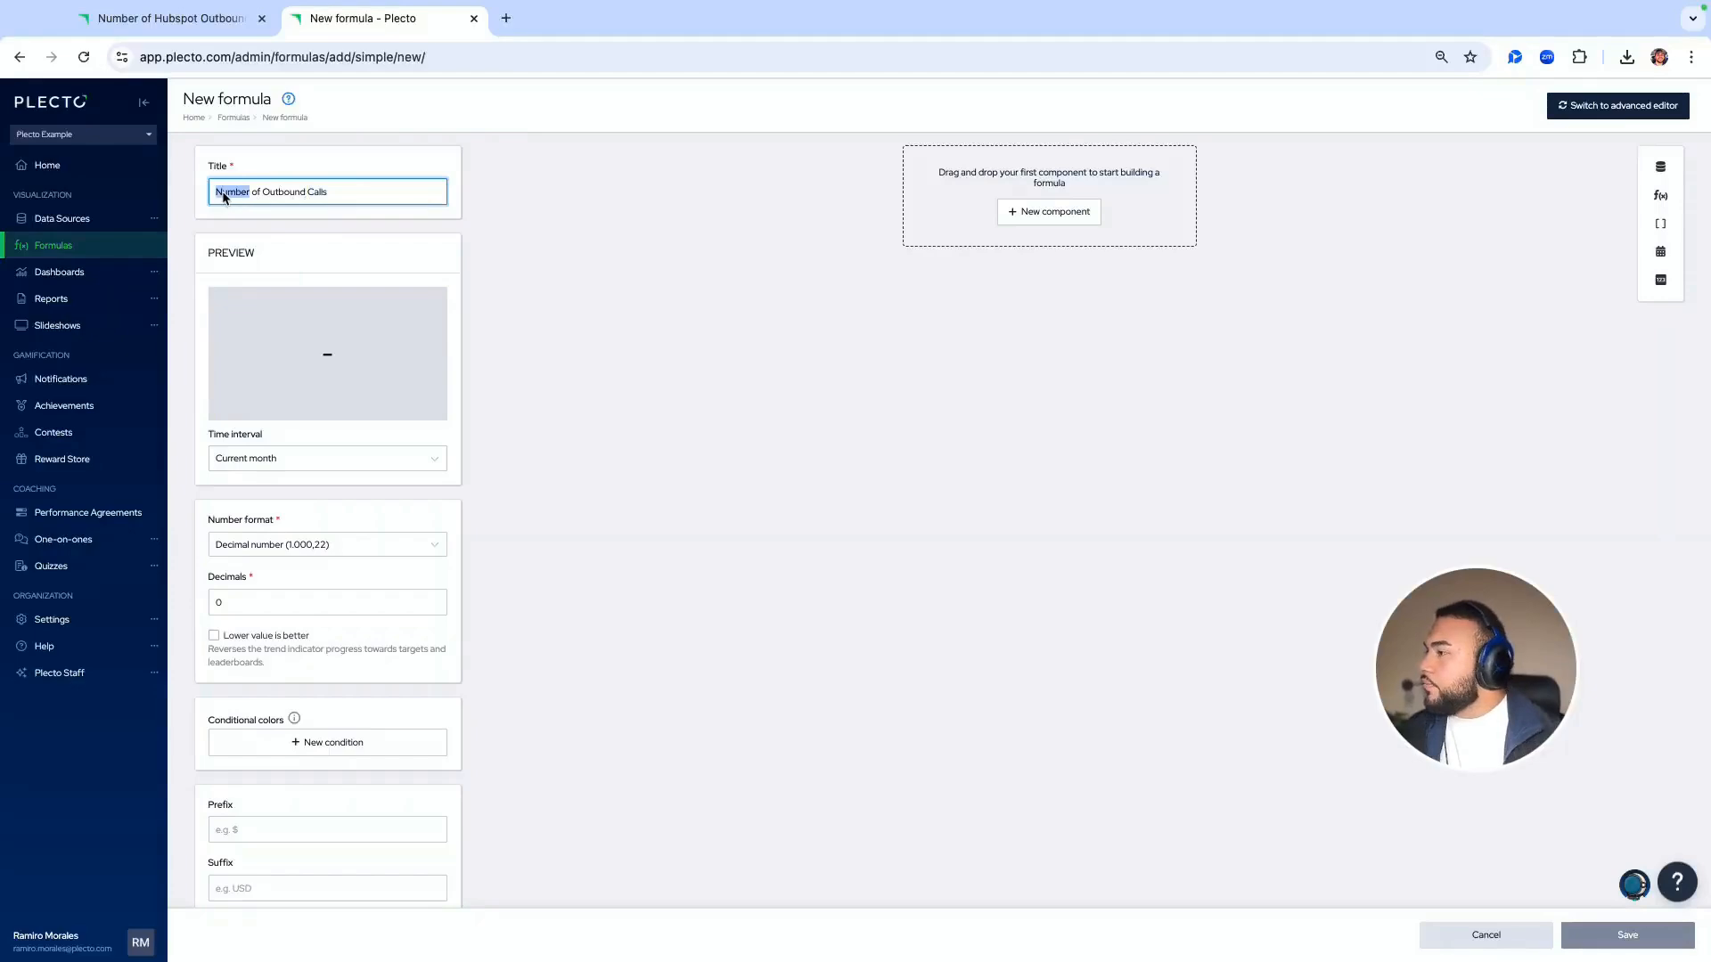
pyautogui.doubleClick(285, 192)
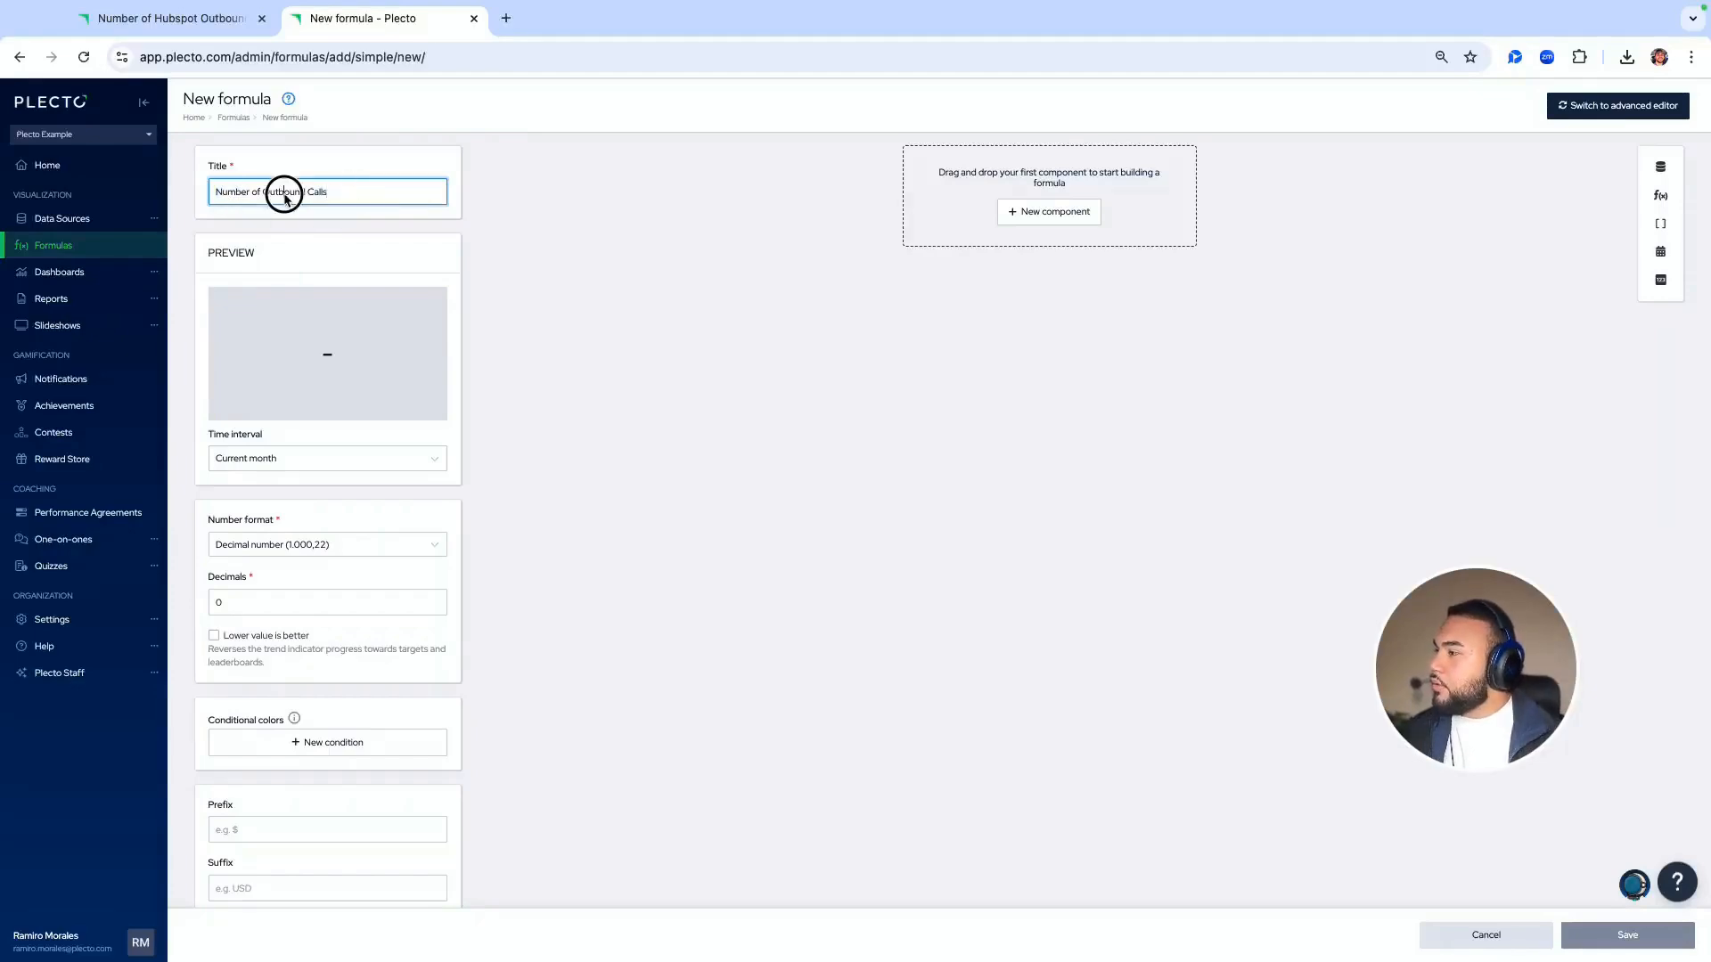
pyautogui.write('co')
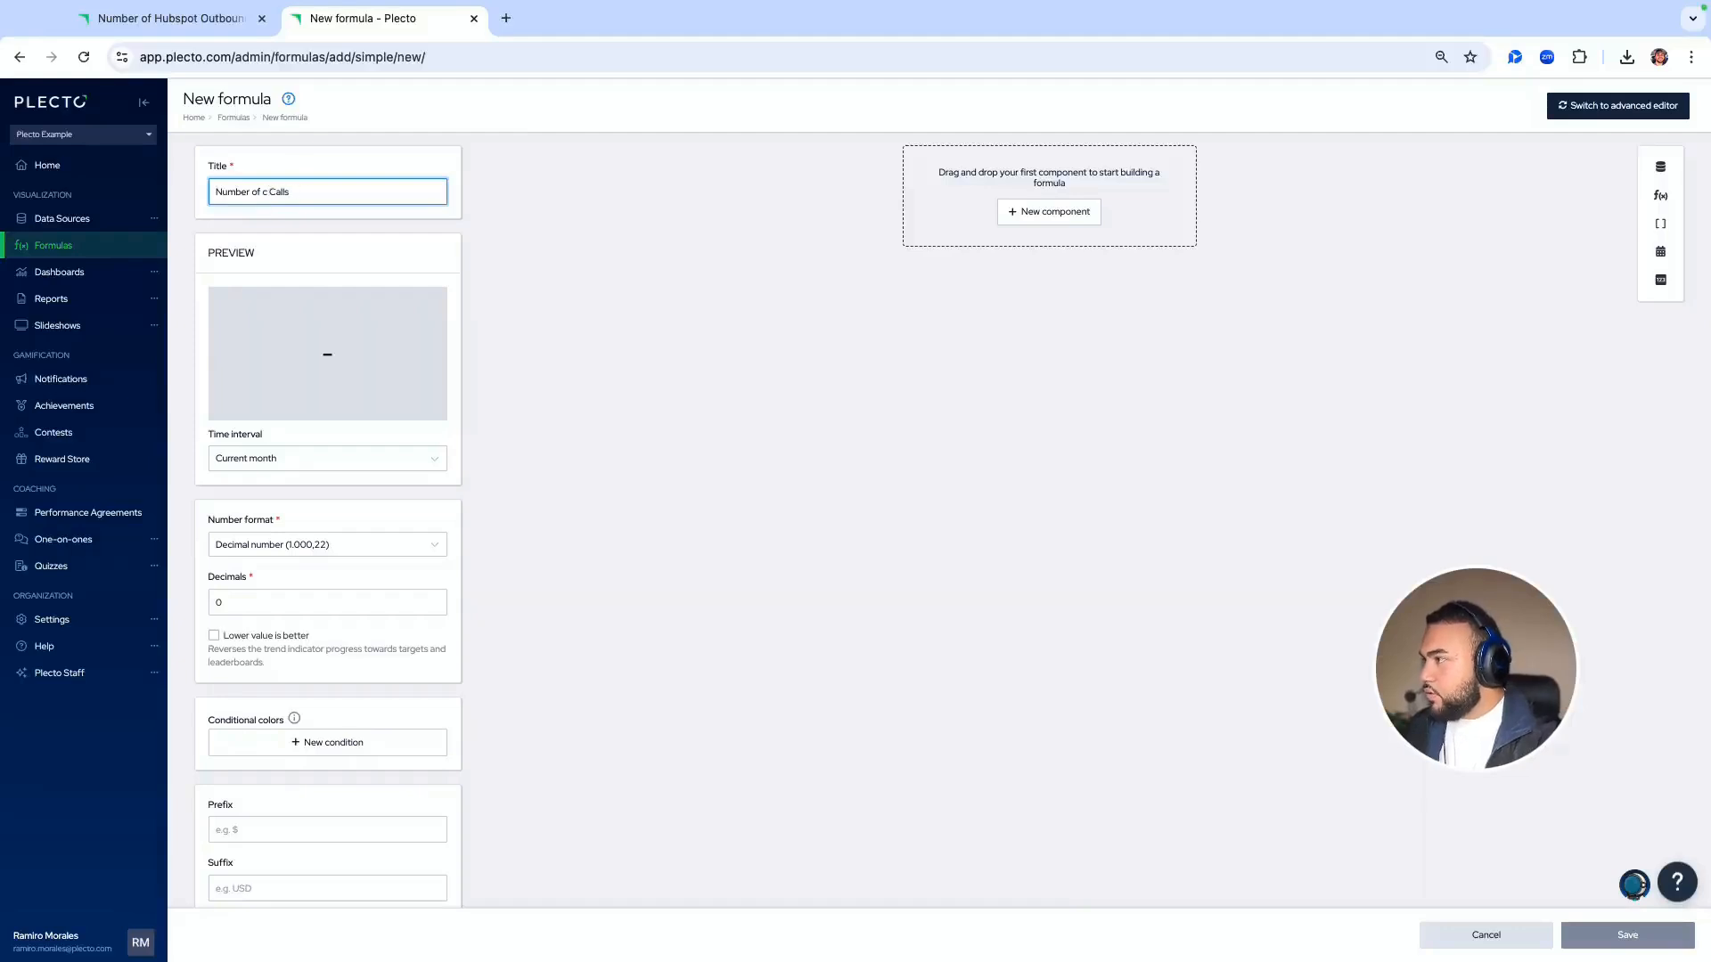
pyautogui.write('nnected')
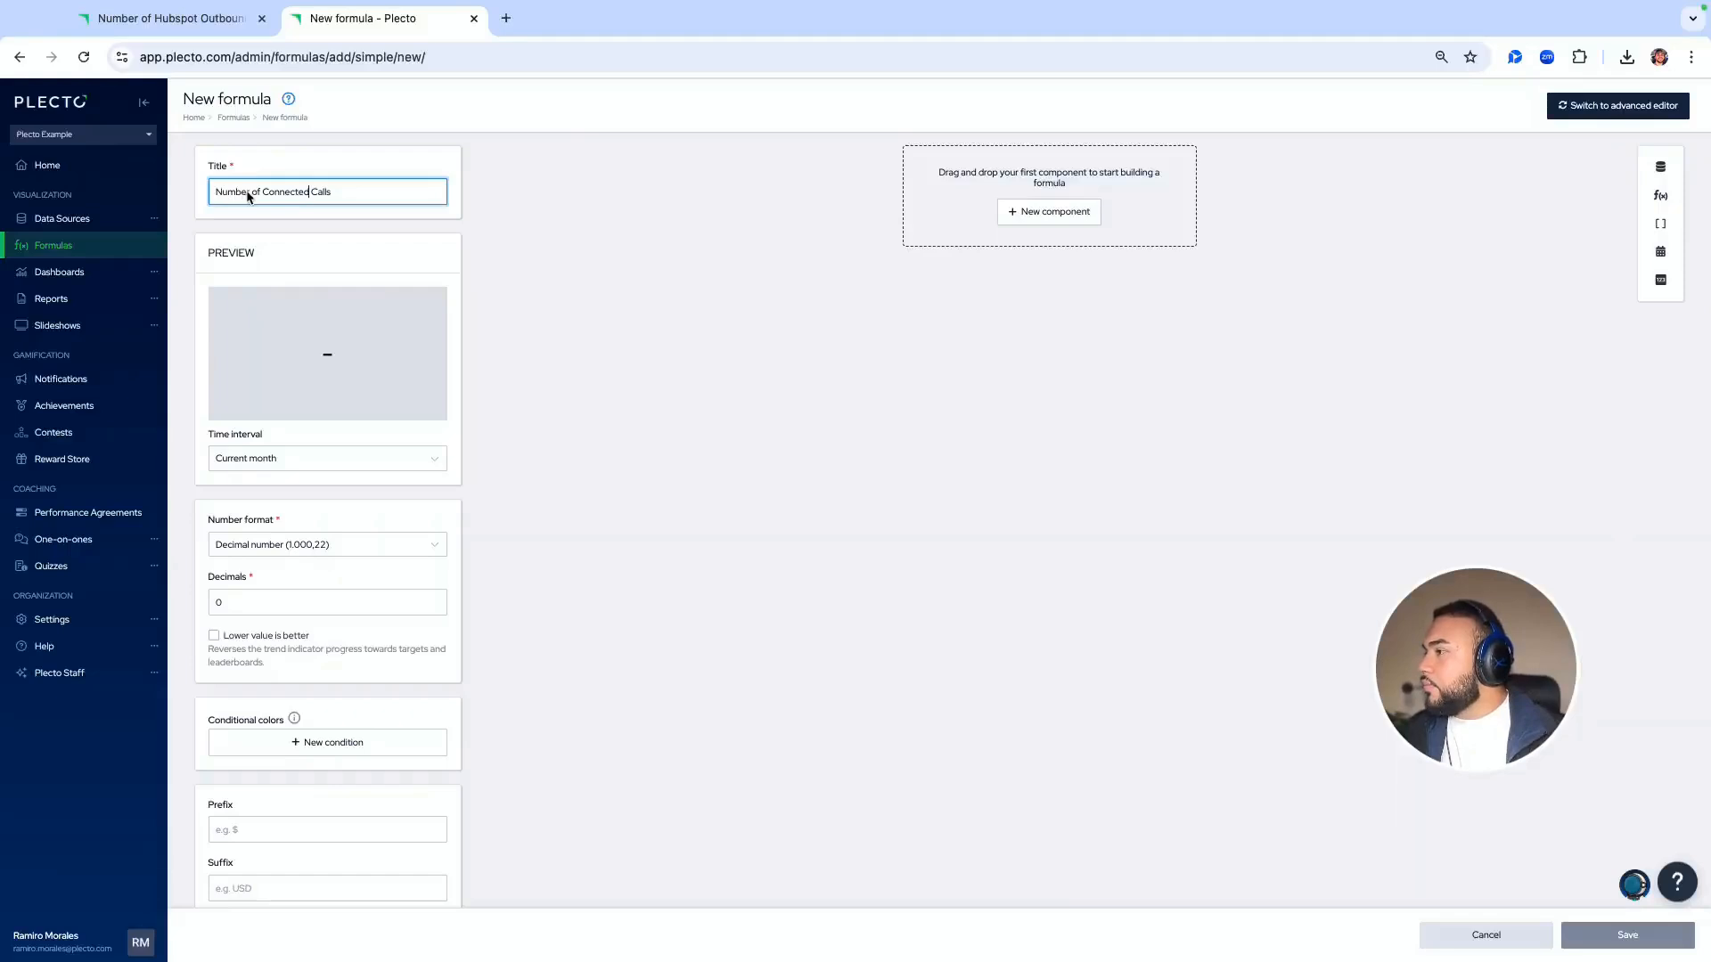
pyautogui.moveTo(255, 195); pyautogui.dragTo(202, 197)
pyautogui.press('BackSpace')
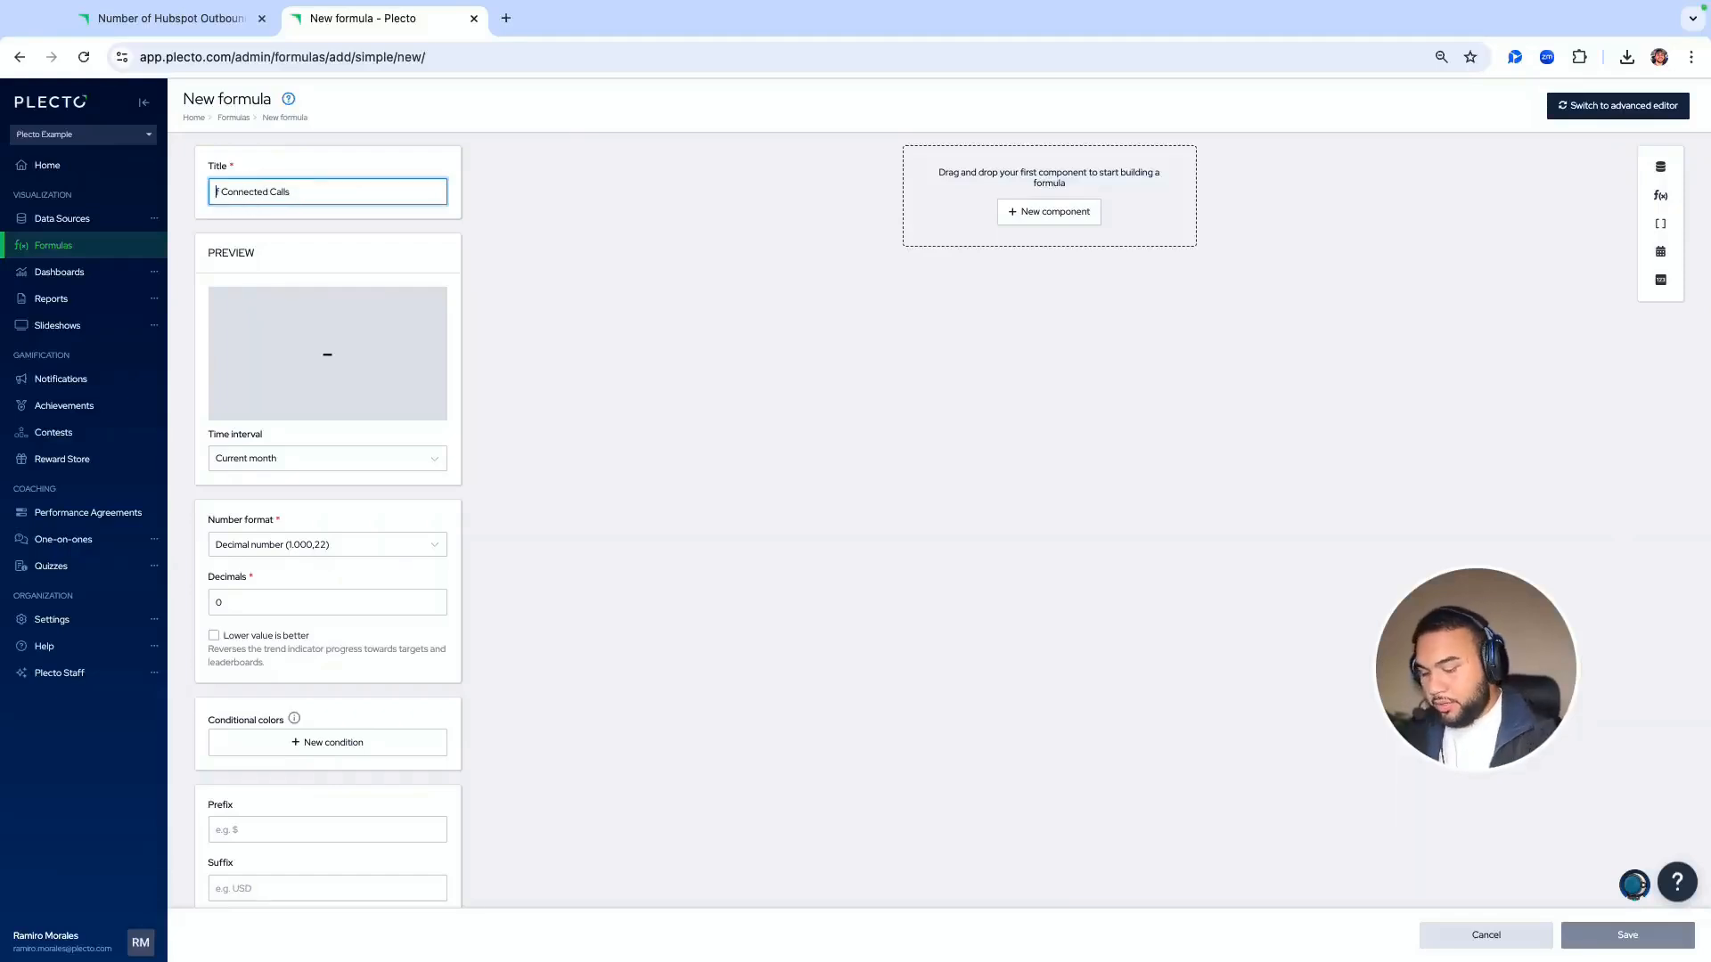
pyautogui.write('%')
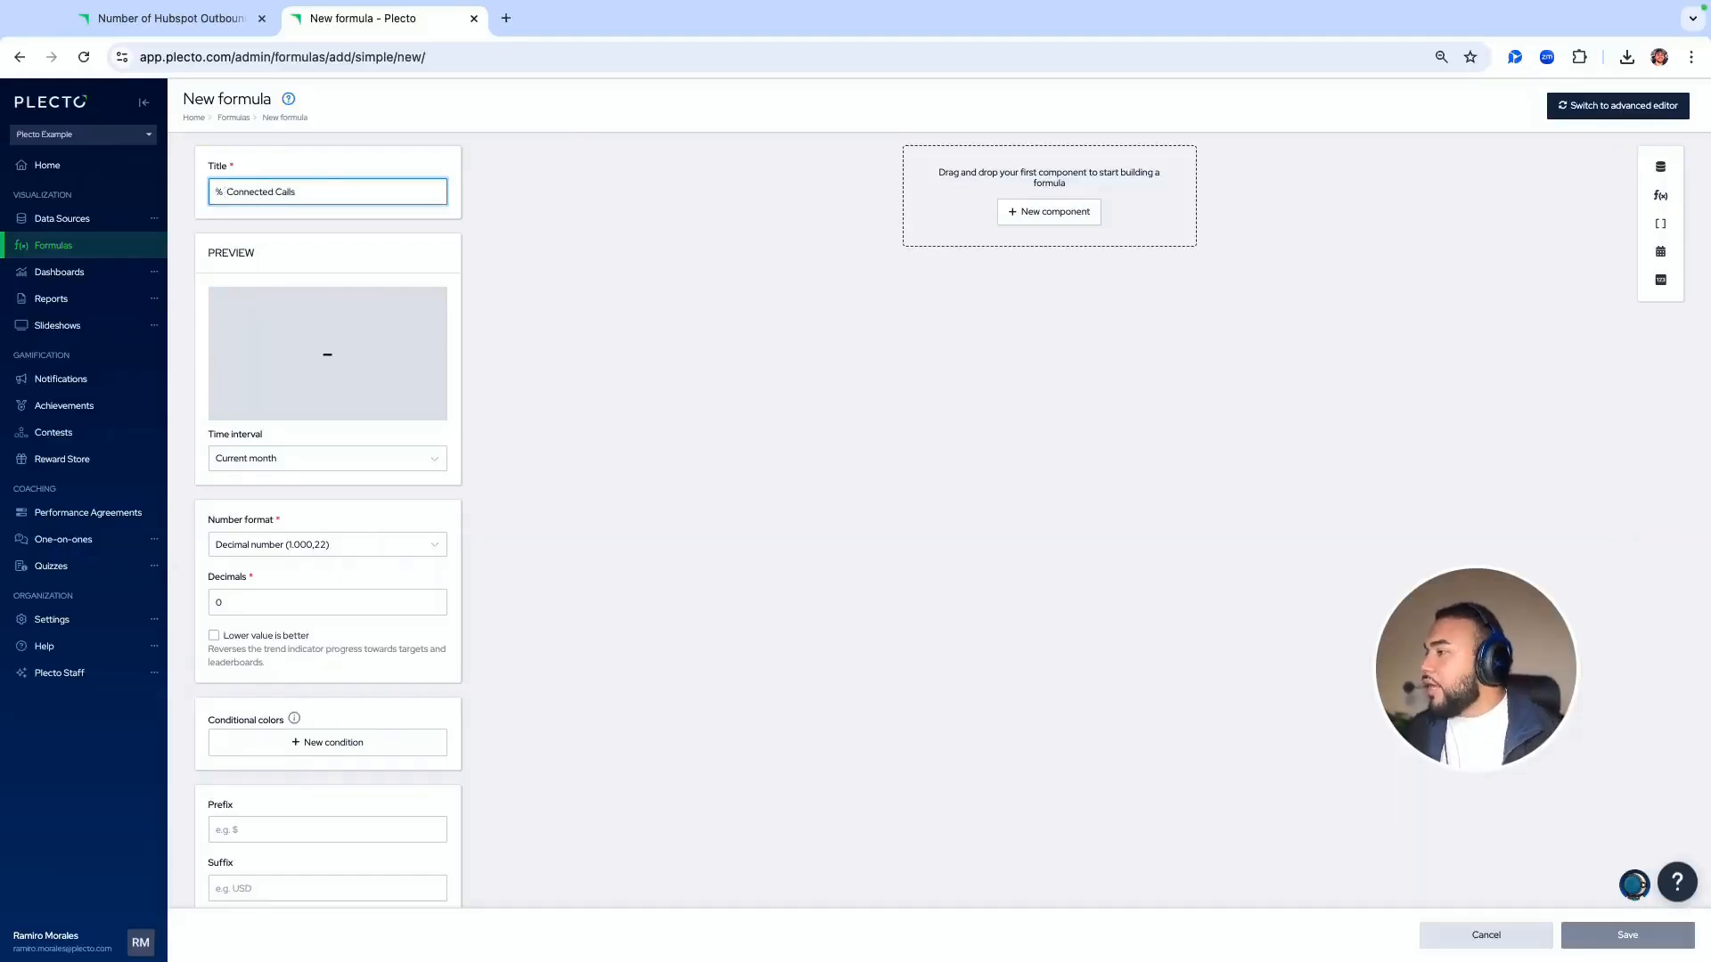
# Add a data function component to the formula with HubSpot Calls - TEST as its data source
pyautogui.click(1033, 211)
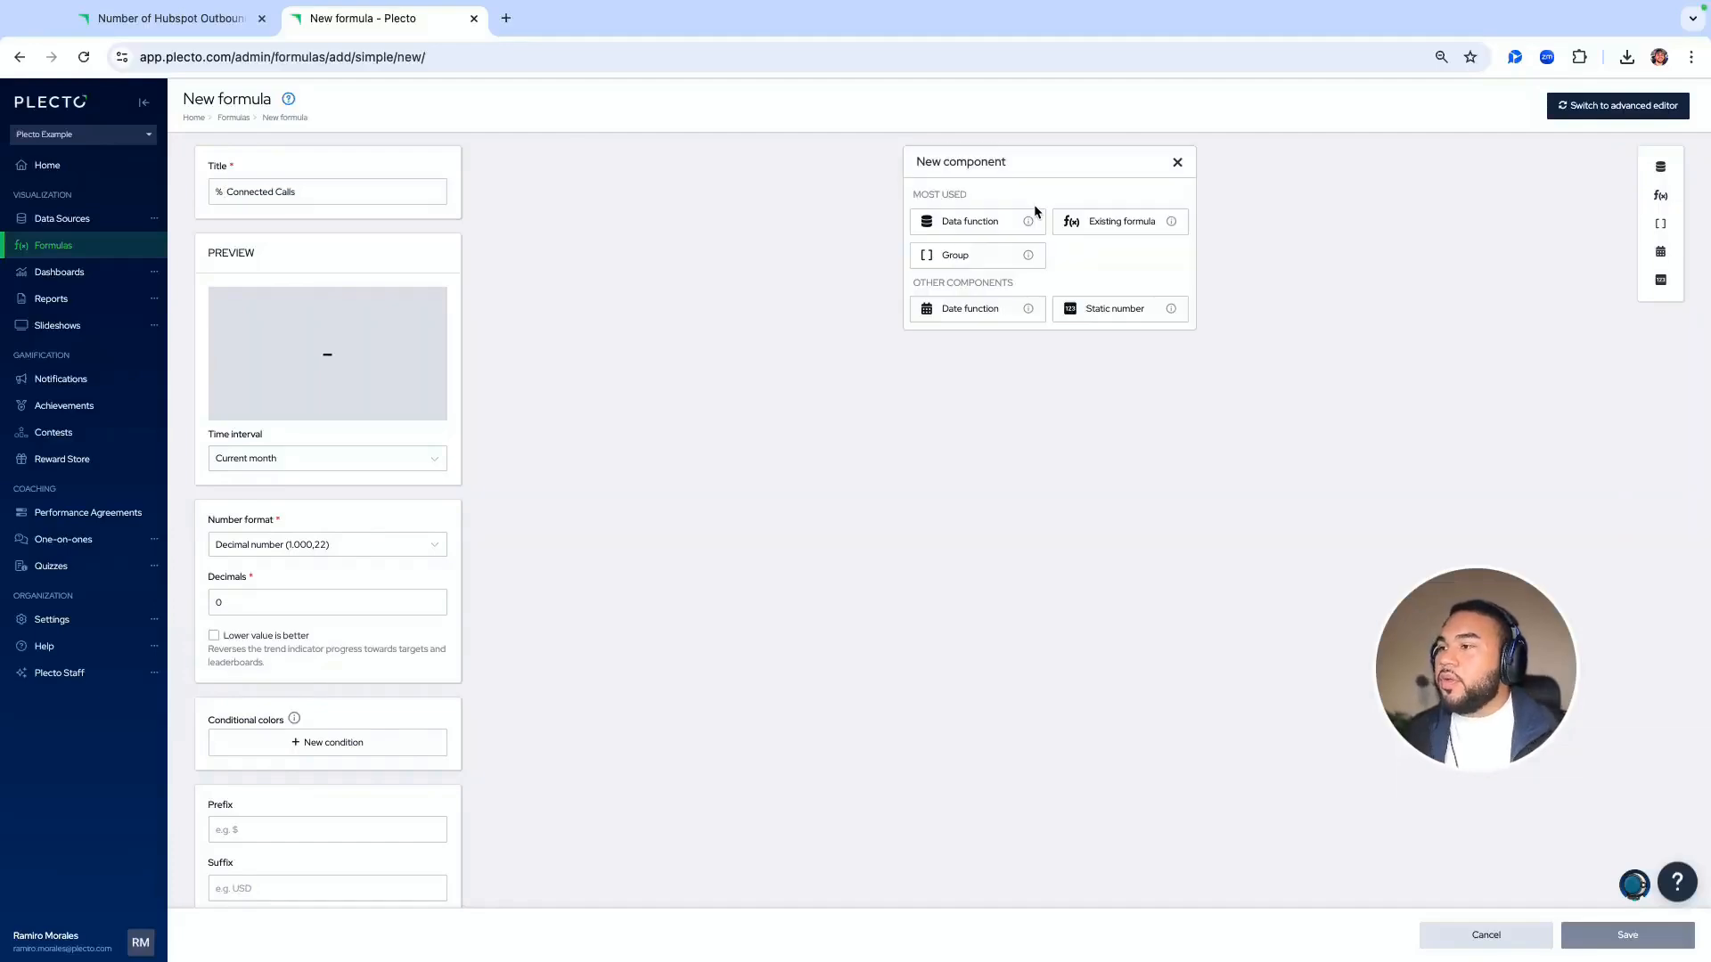
pyautogui.click(958, 224)
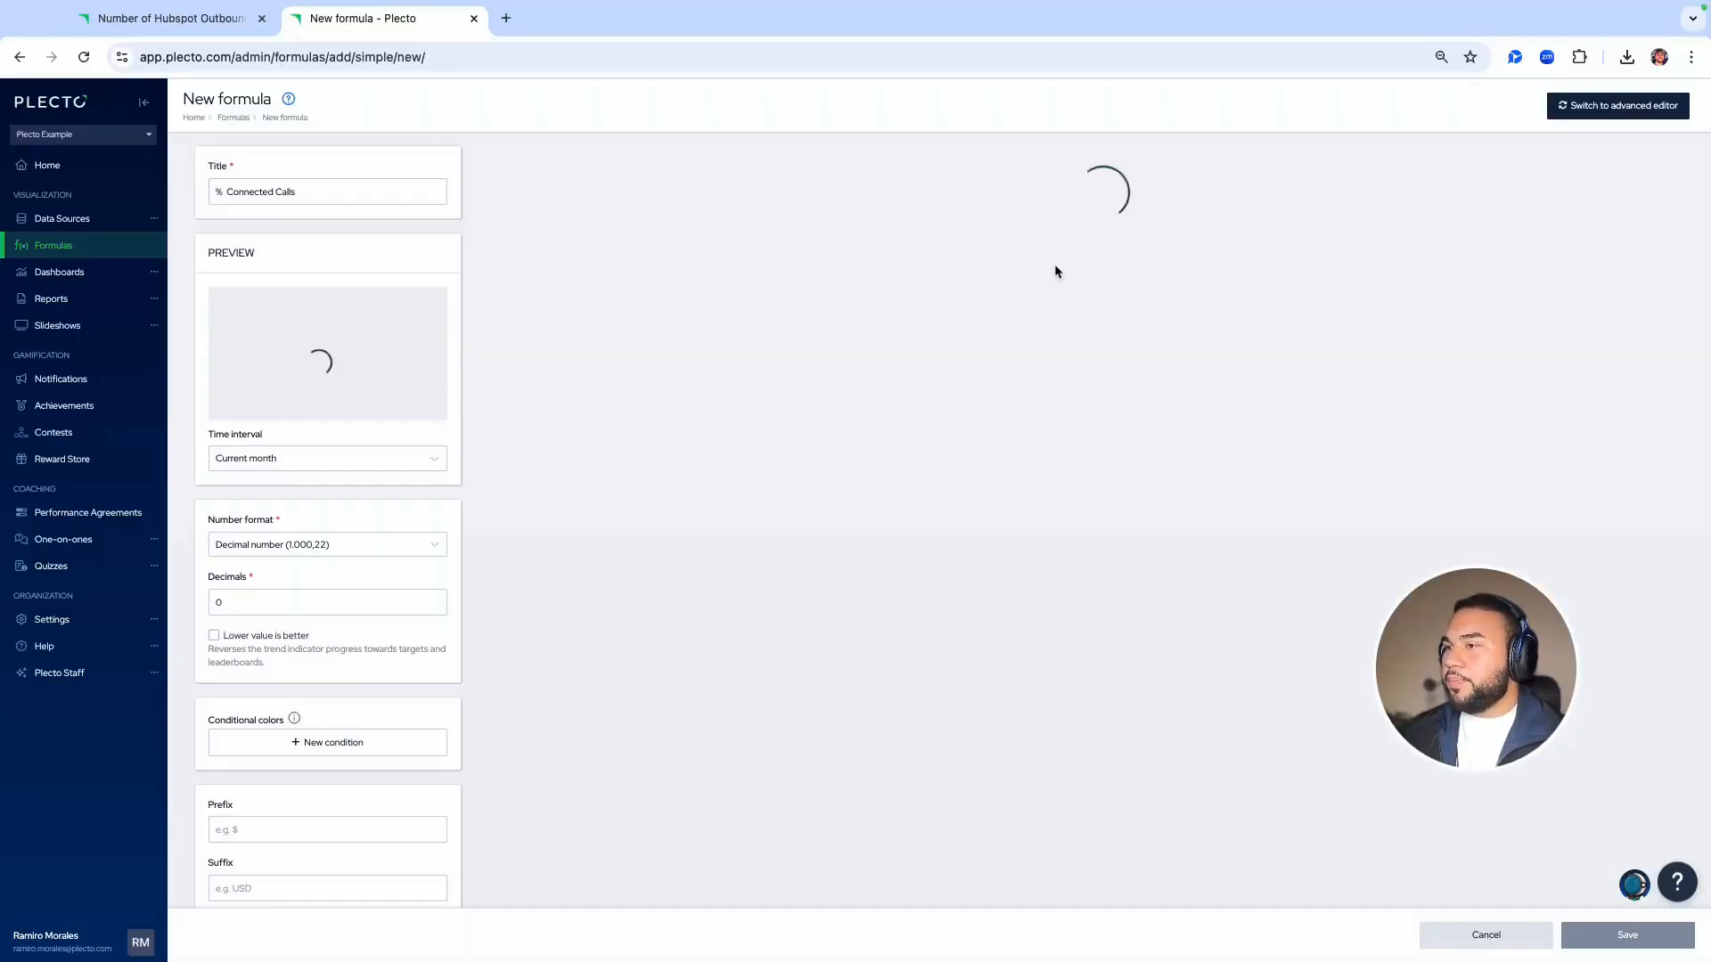
pyautogui.click(932, 276)
pyautogui.click(962, 229)
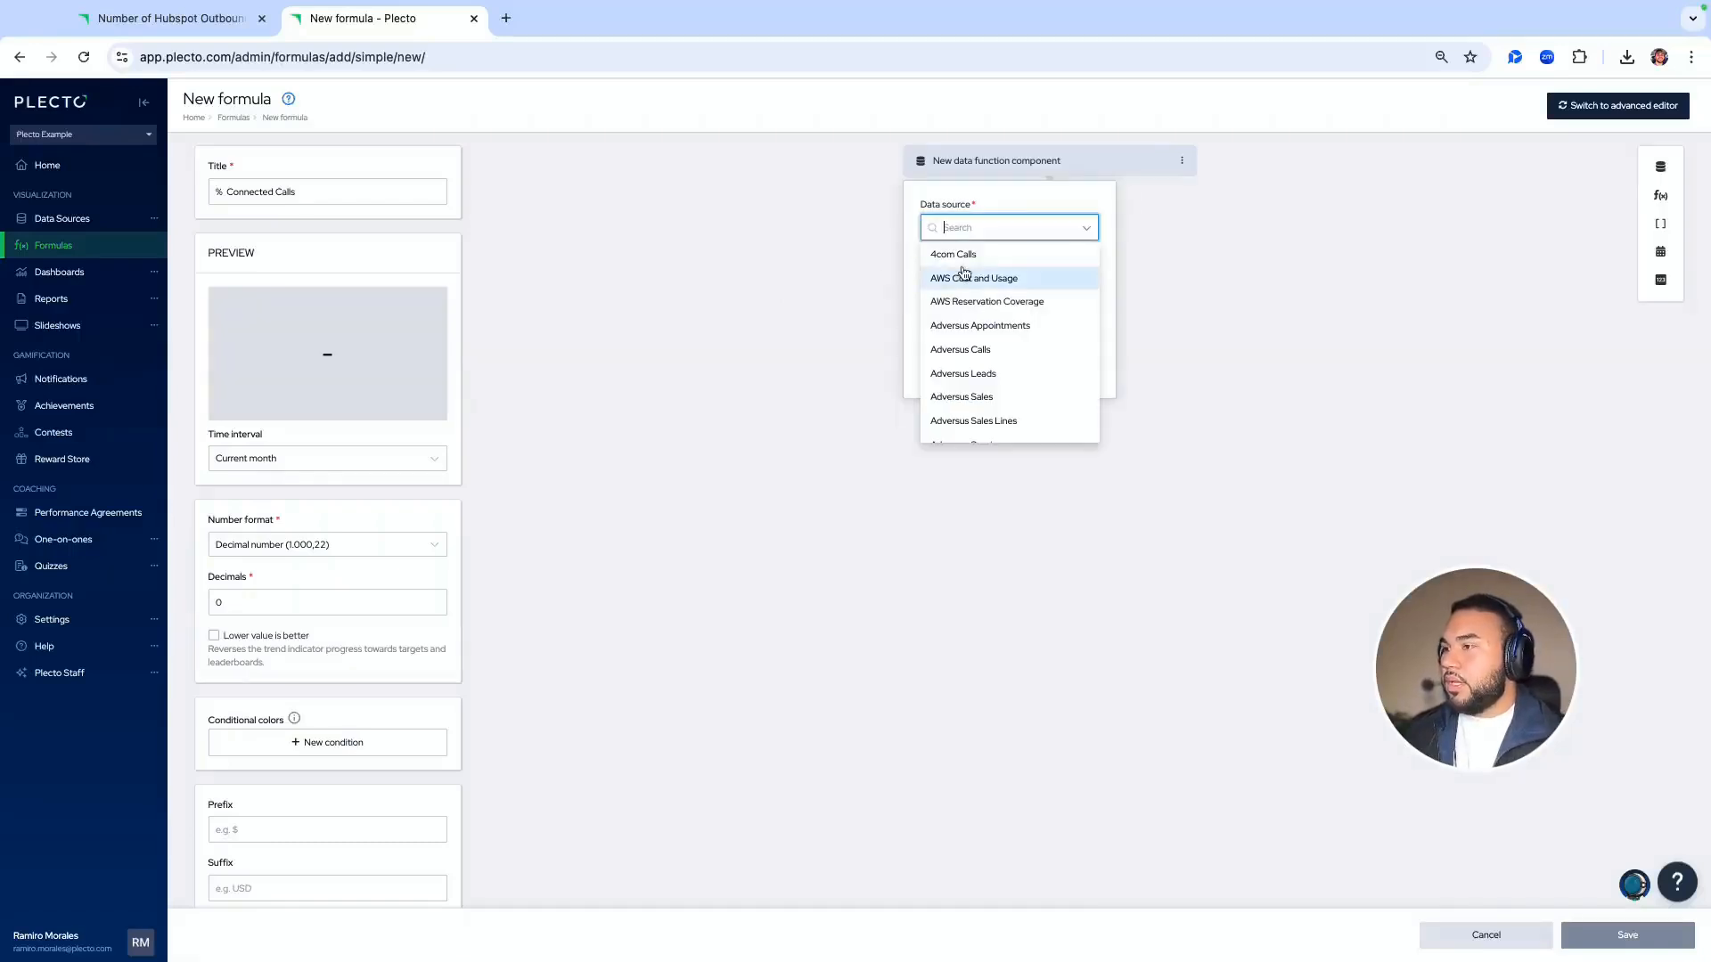
pyautogui.write('test')
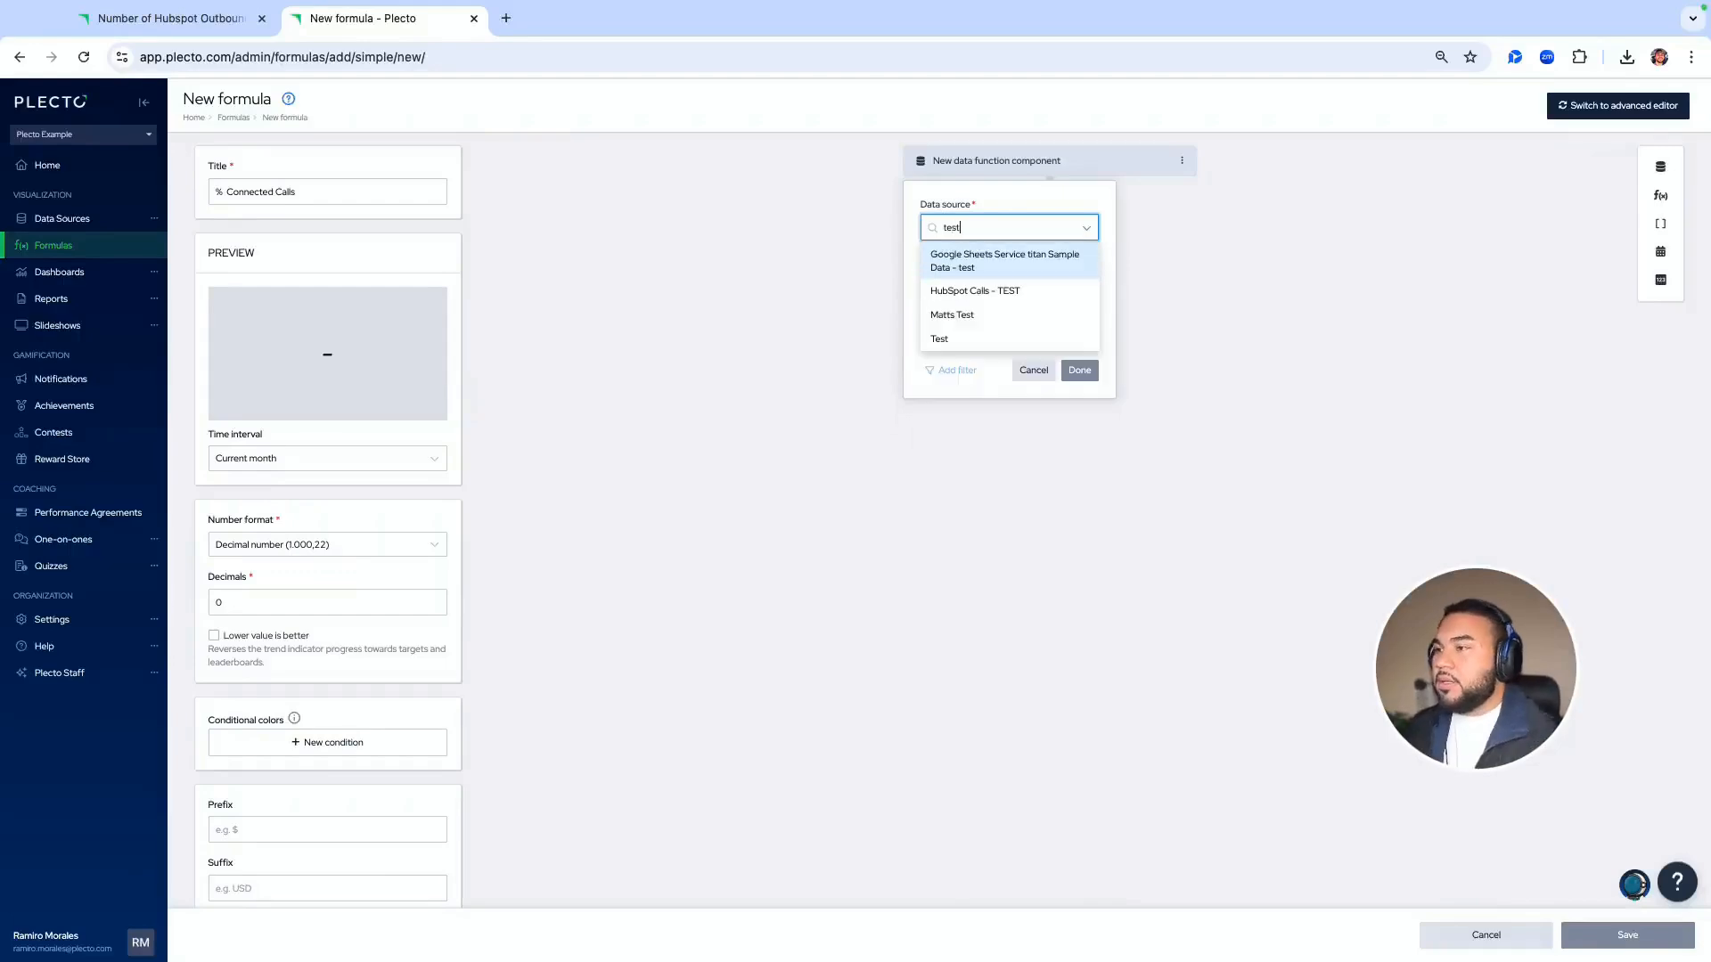
pyautogui.click(951, 295)
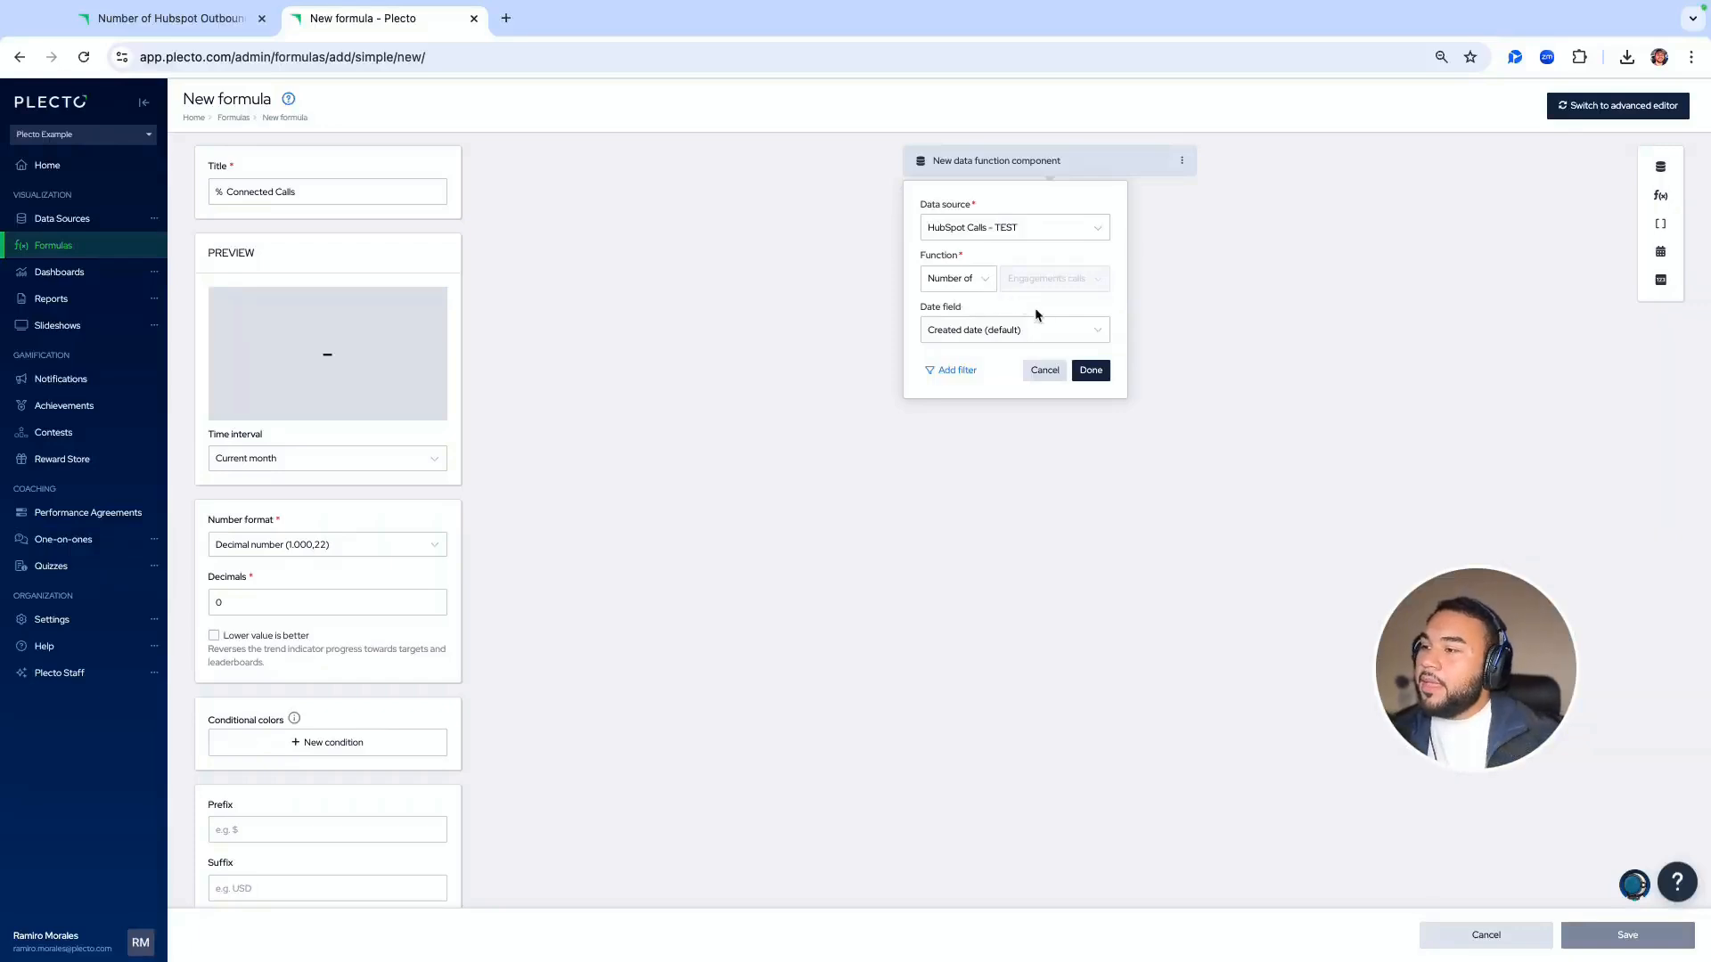
# Filter the HubSpot Calls - TEST component to records whose Call disposition is Connected
pyautogui.click(954, 369)
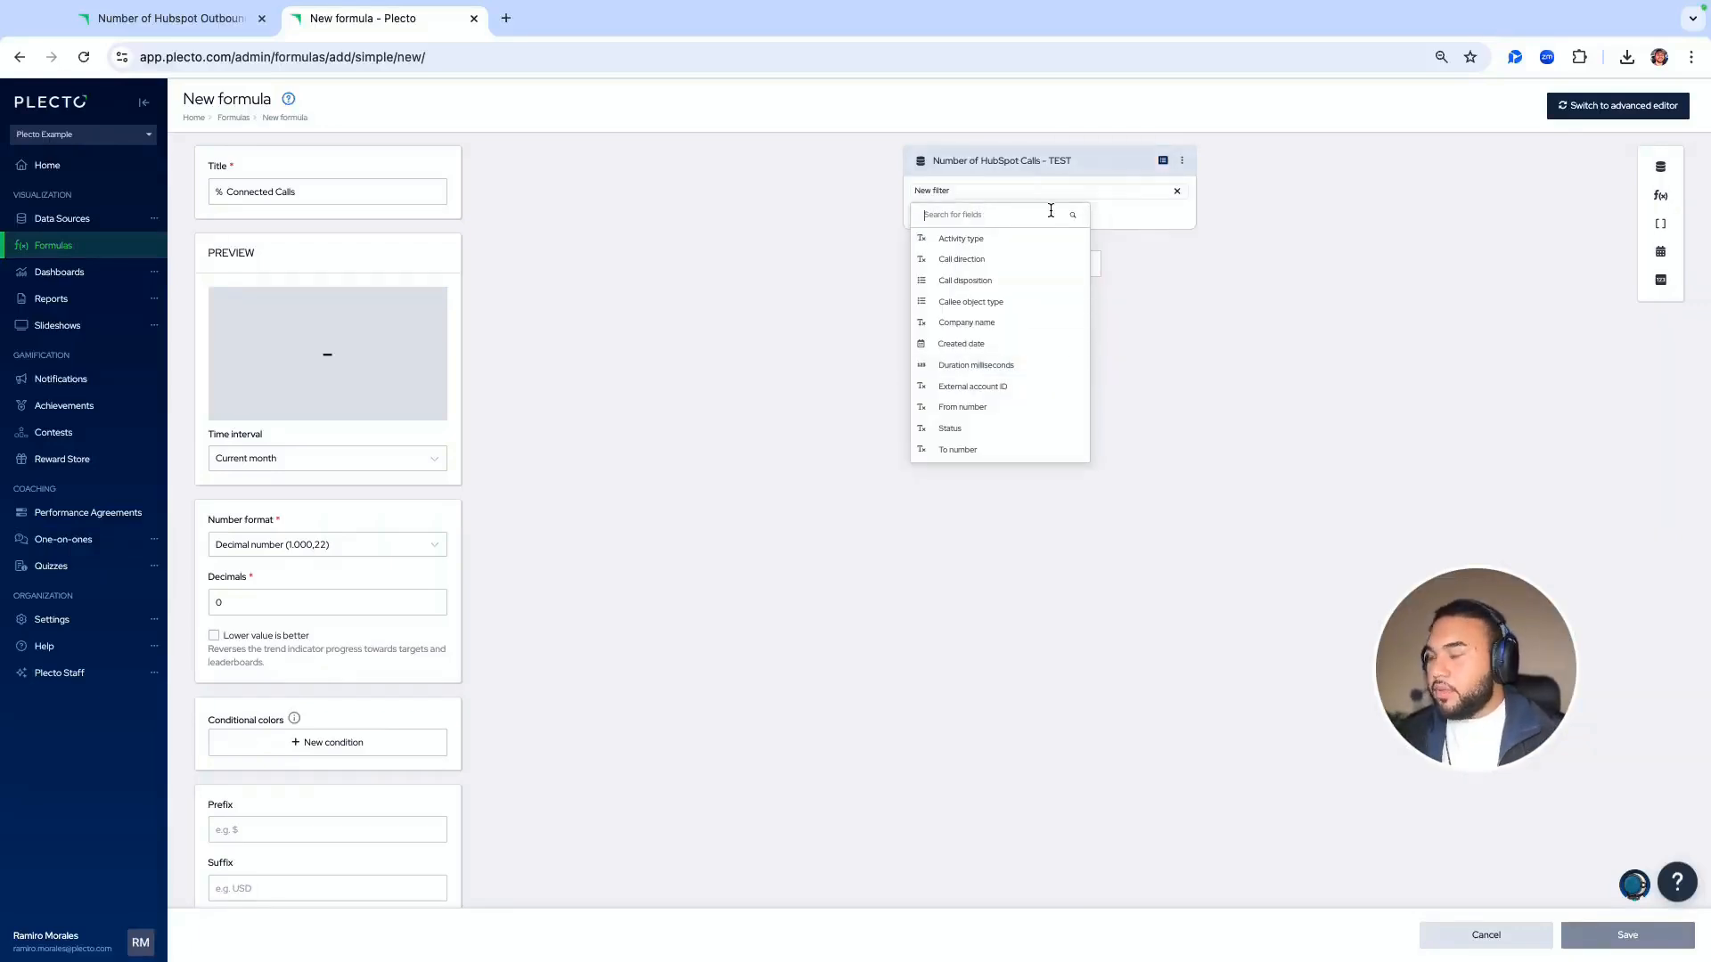
pyautogui.write('conne')
pyautogui.press('BackSpace')
pyautogui.press('BackSpace')
pyautogui.press('BackSpace')
pyautogui.press('BackSpace')
pyautogui.press('BackSpace')
pyautogui.press('BackSpace')
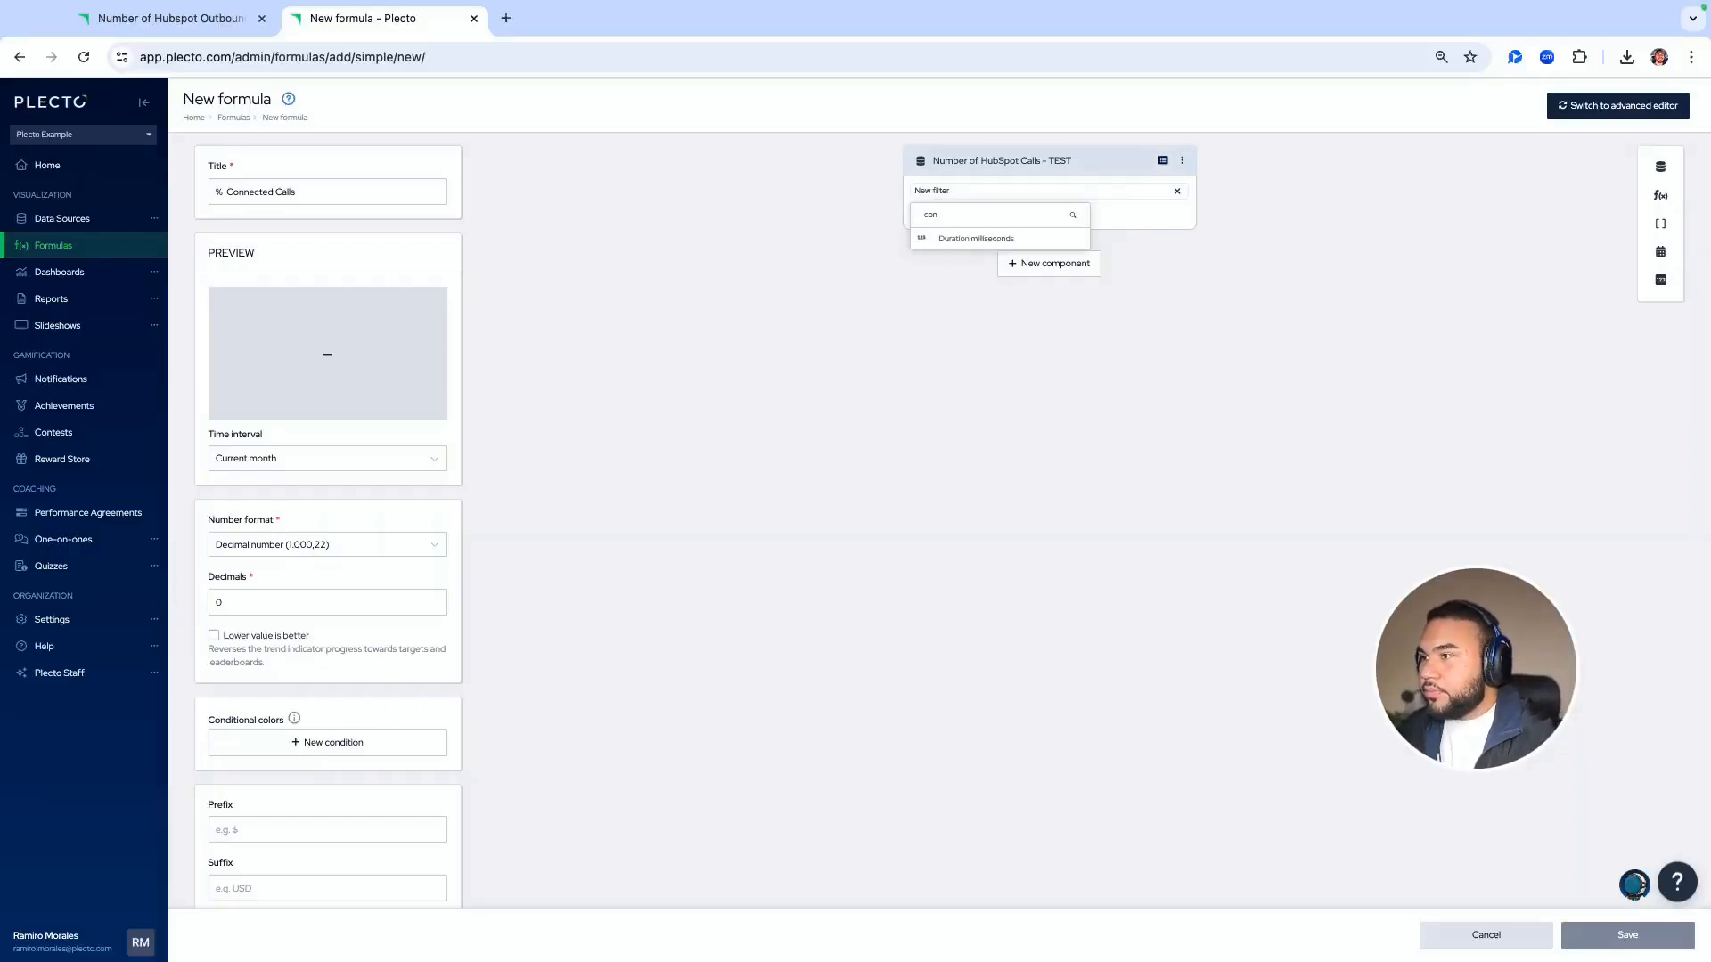
pyautogui.click(1039, 281)
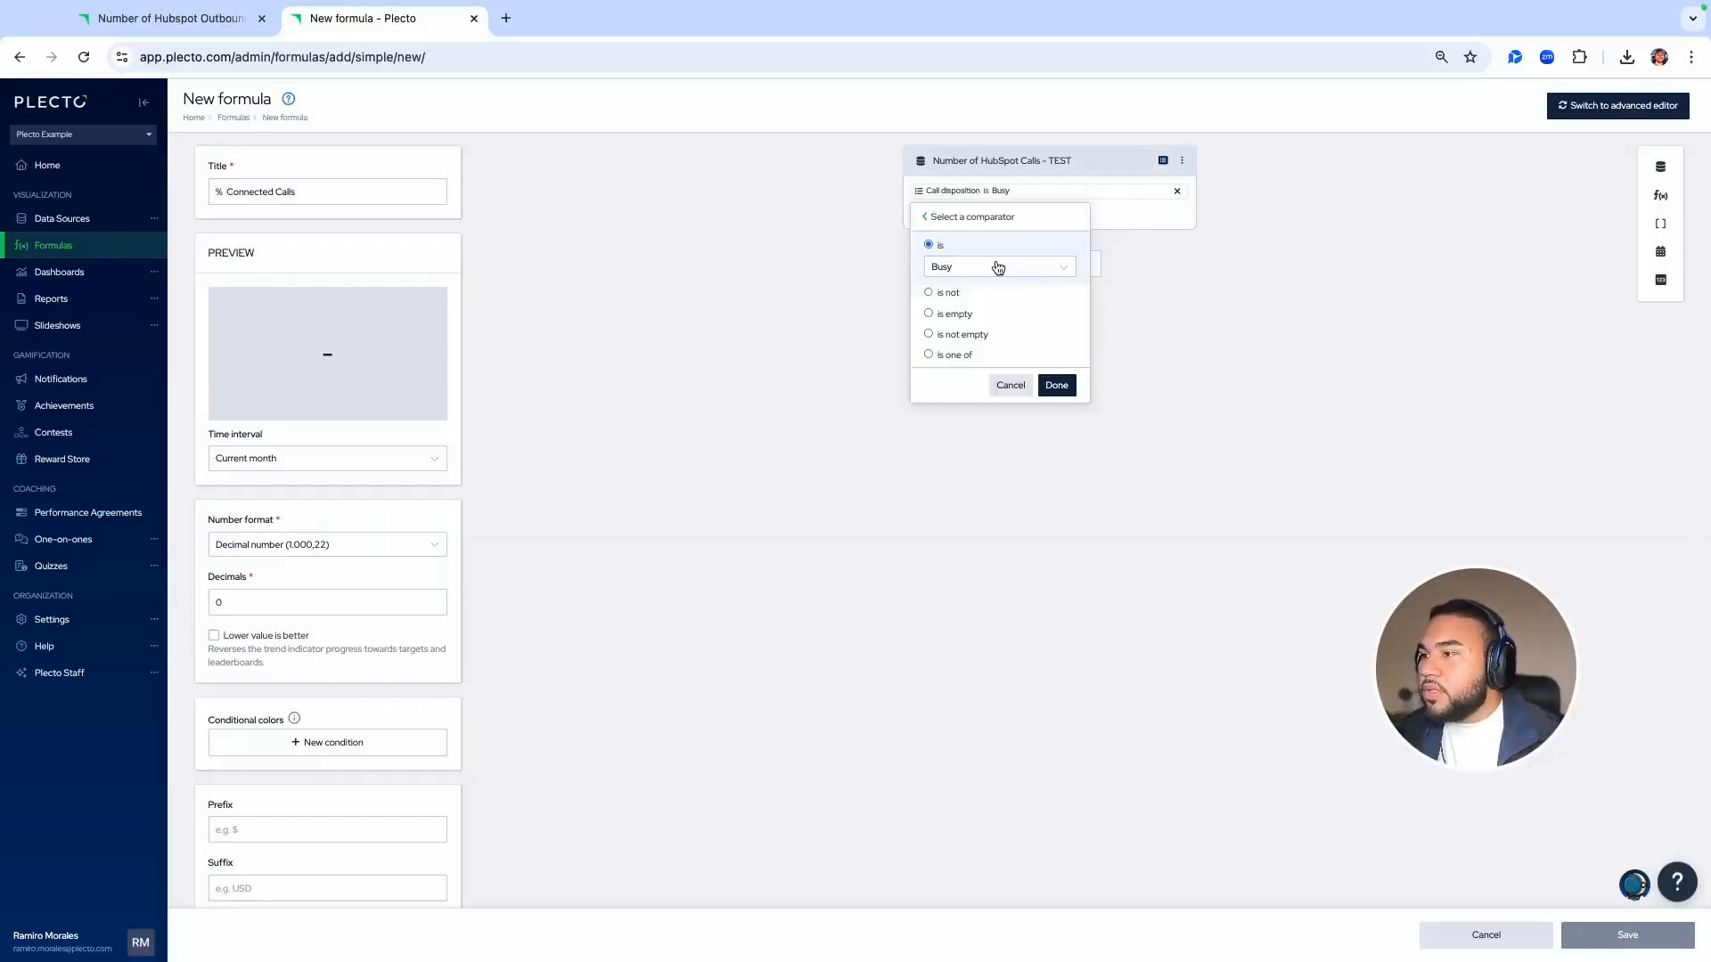
pyautogui.click(997, 266)
pyautogui.click(984, 317)
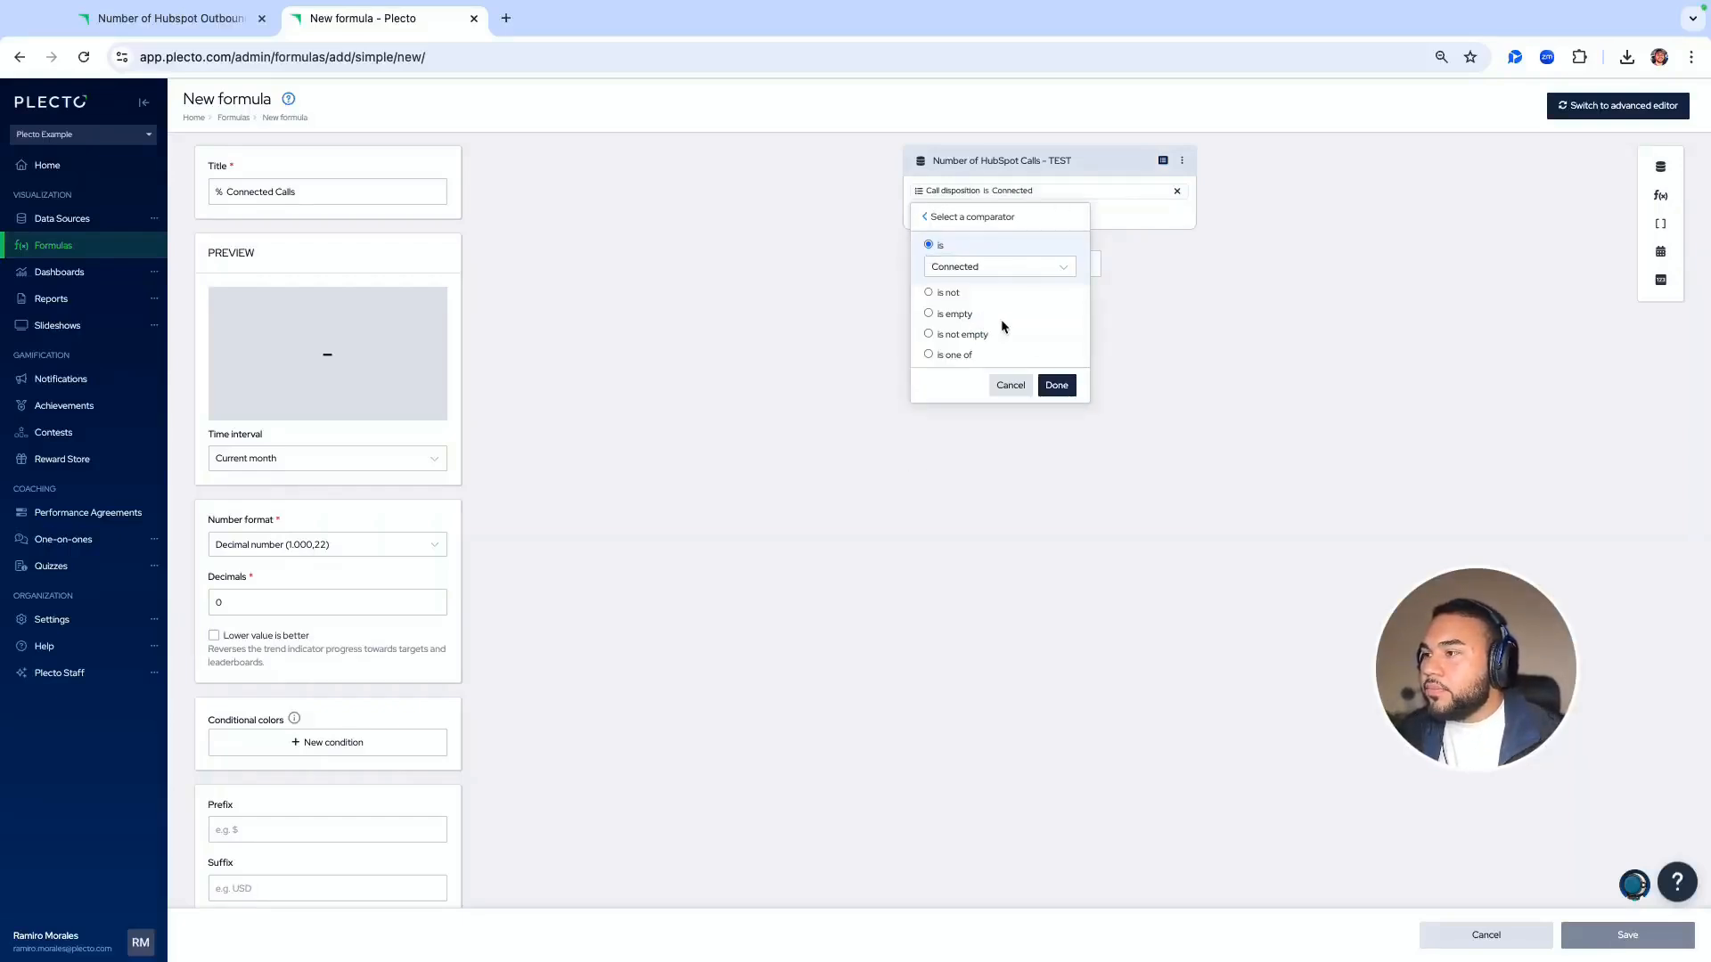
pyautogui.click(1055, 385)
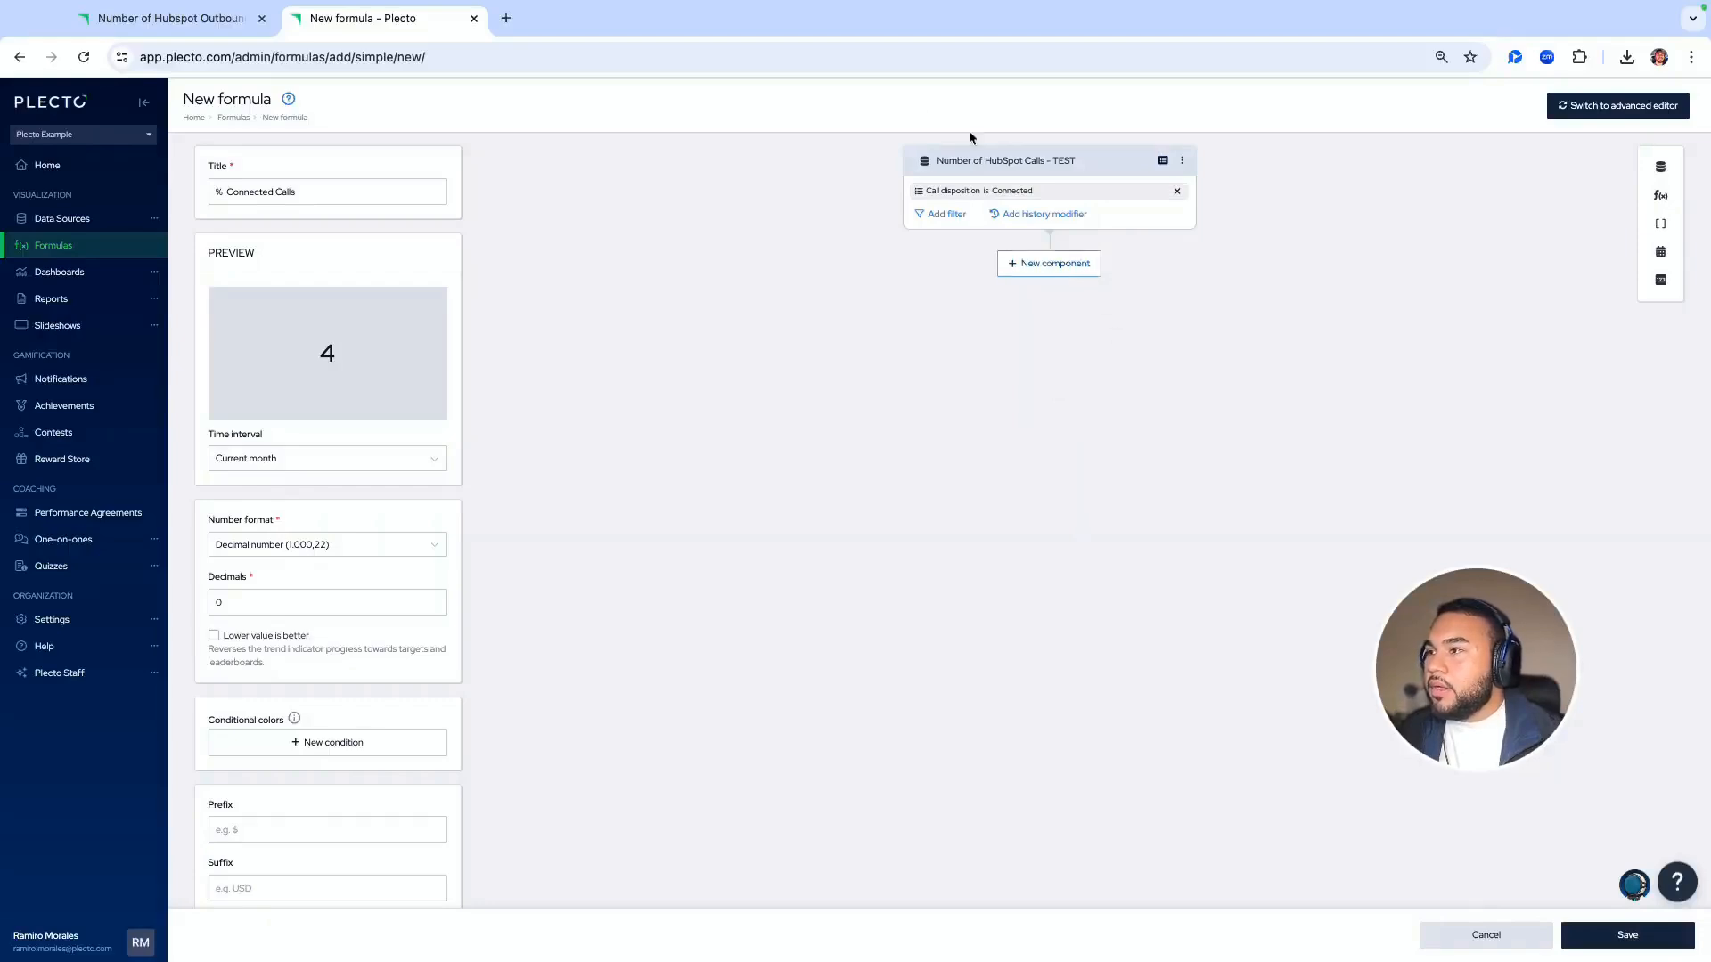
# Add a second data function component to the formula, counting records from the HubSpot Calls - TEST data source
pyautogui.click(1049, 264)
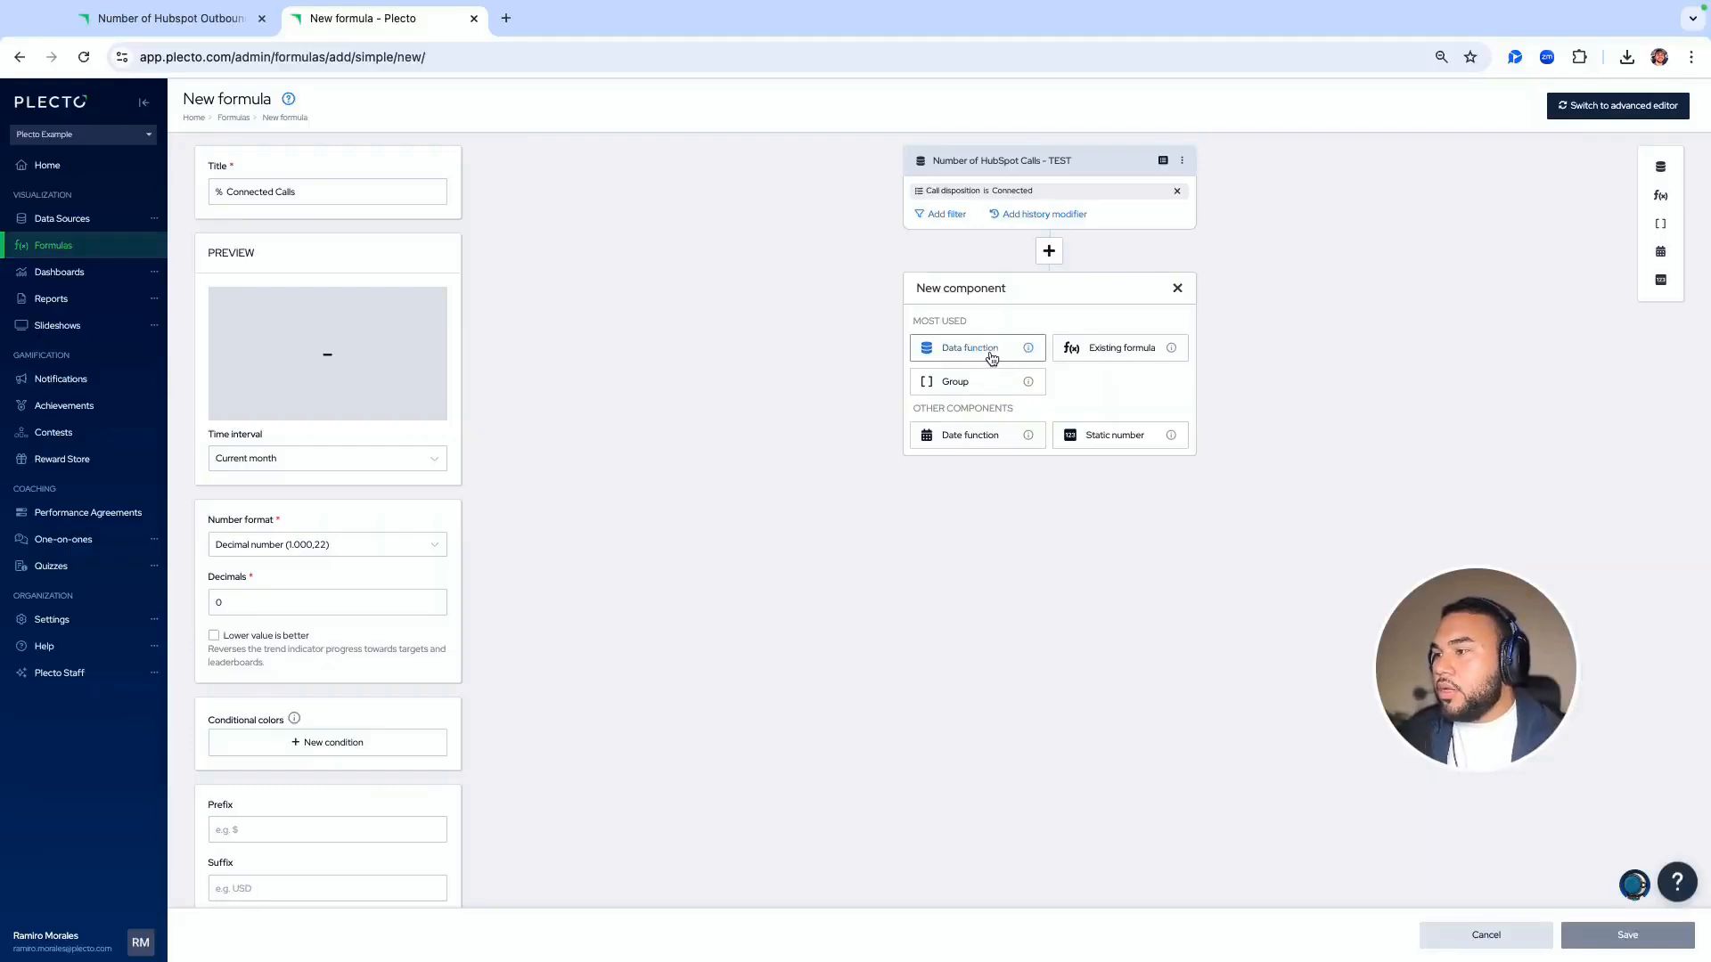
pyautogui.click(989, 358)
pyautogui.click(977, 354)
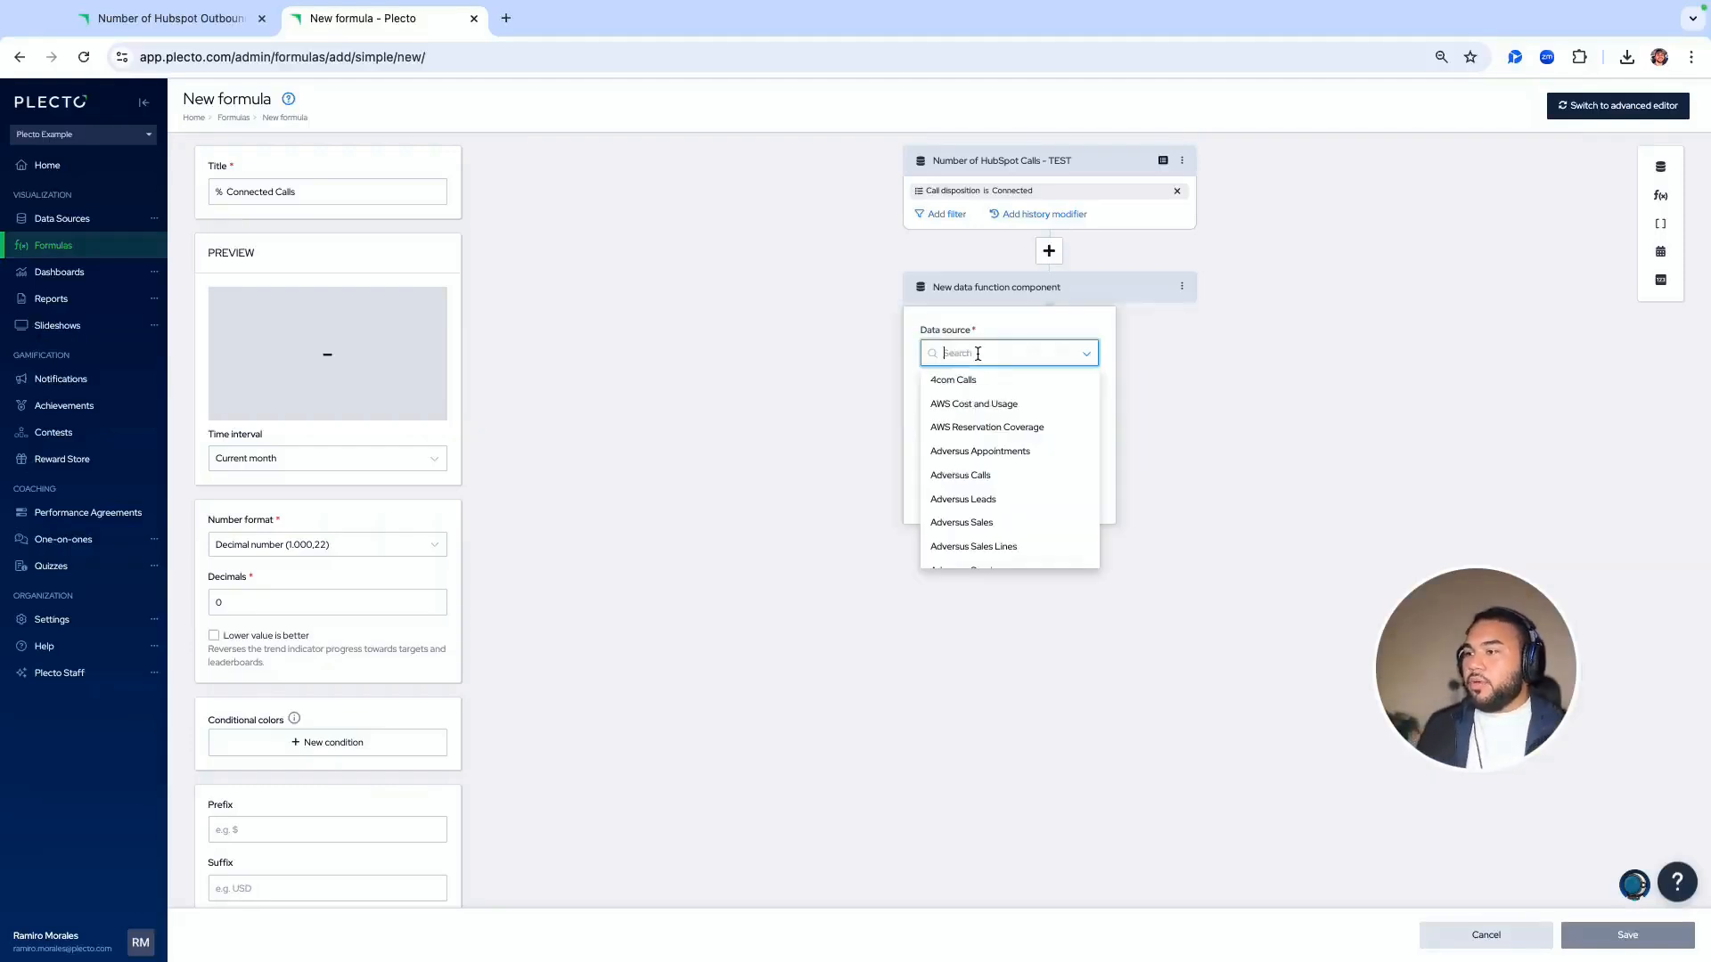
pyautogui.write('test')
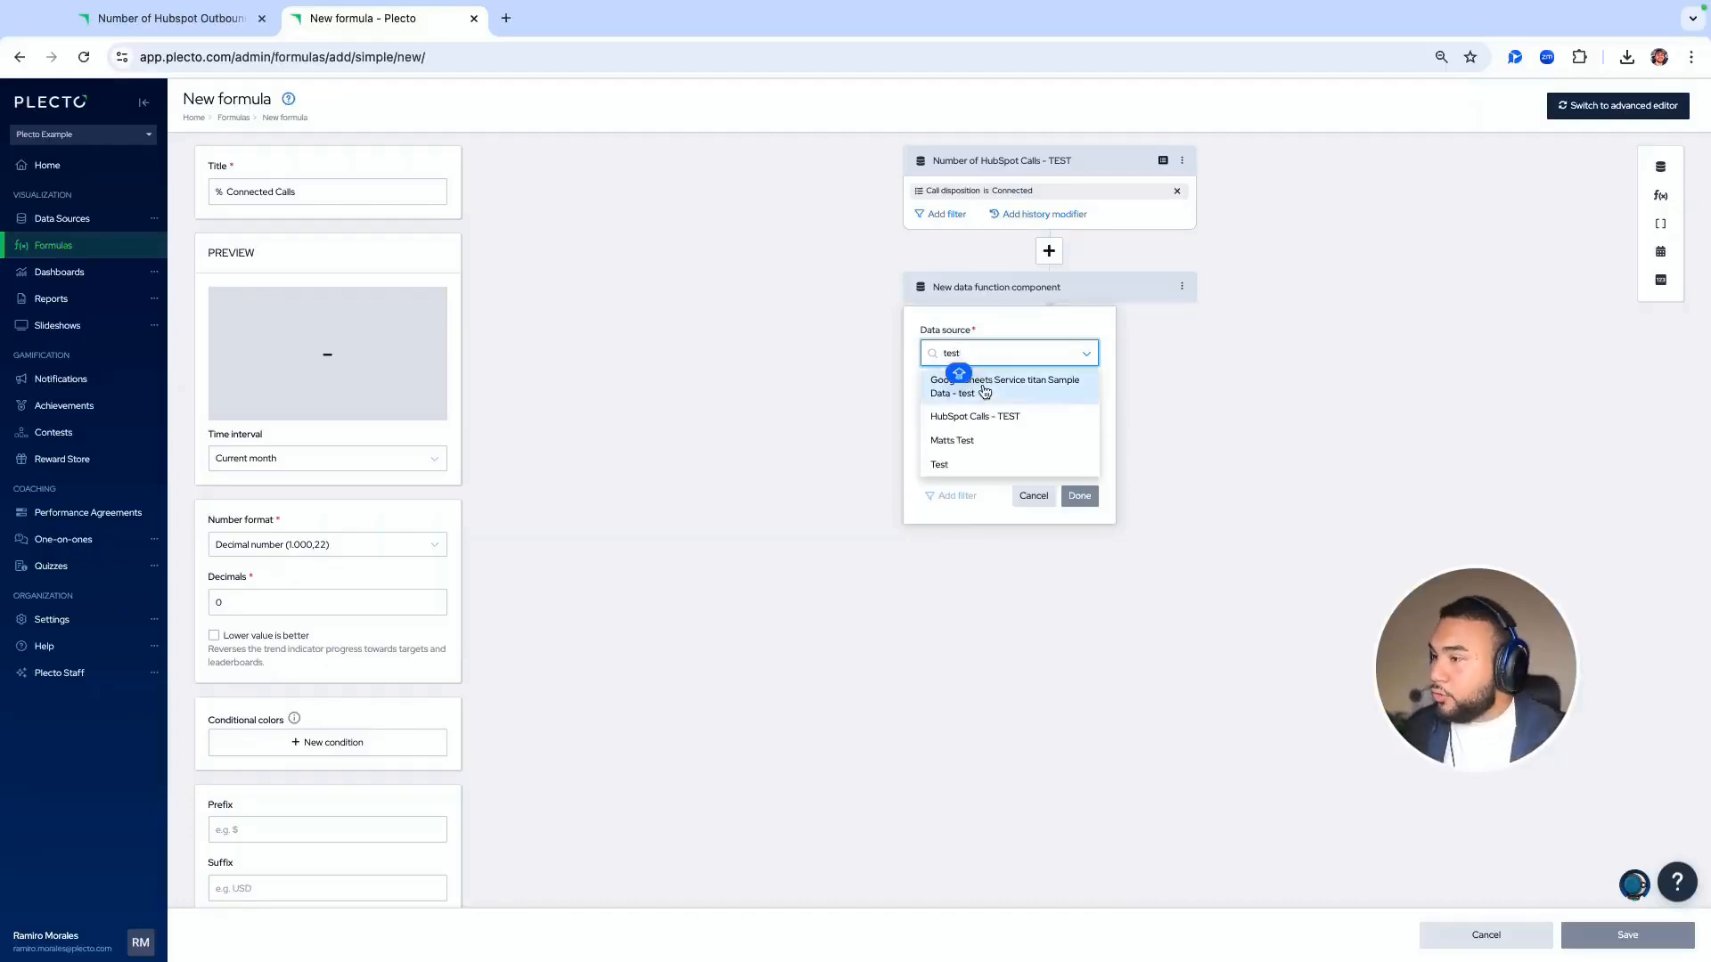
pyautogui.click(971, 419)
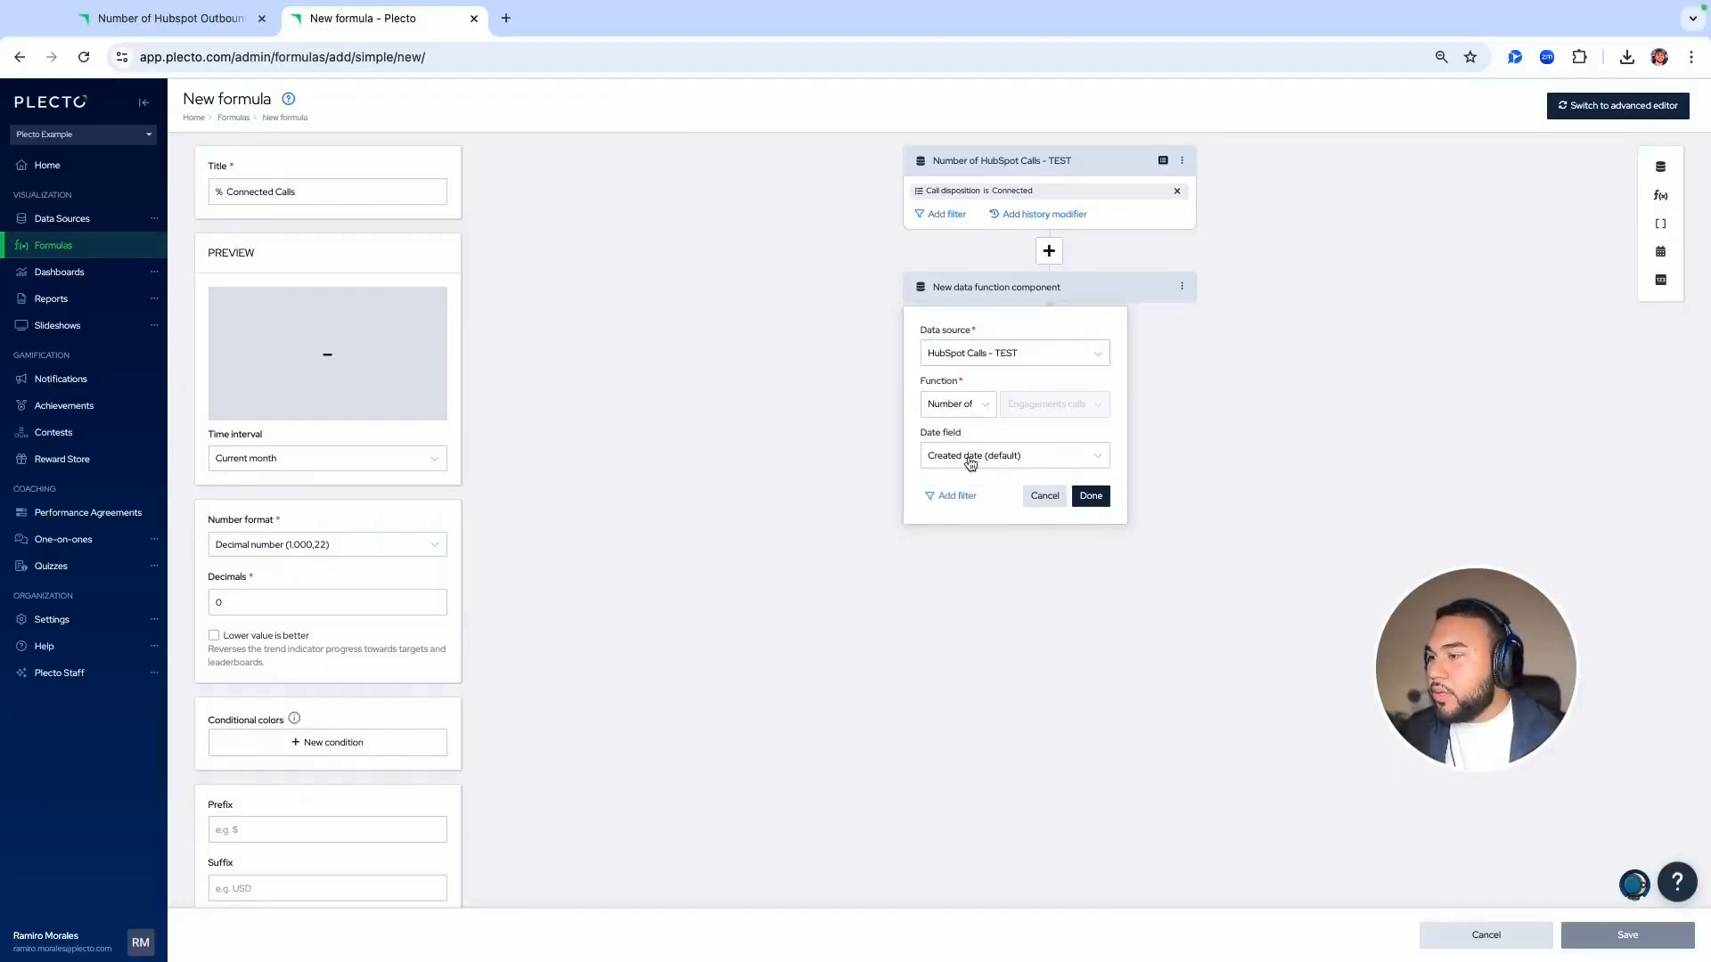
pyautogui.click(1089, 497)
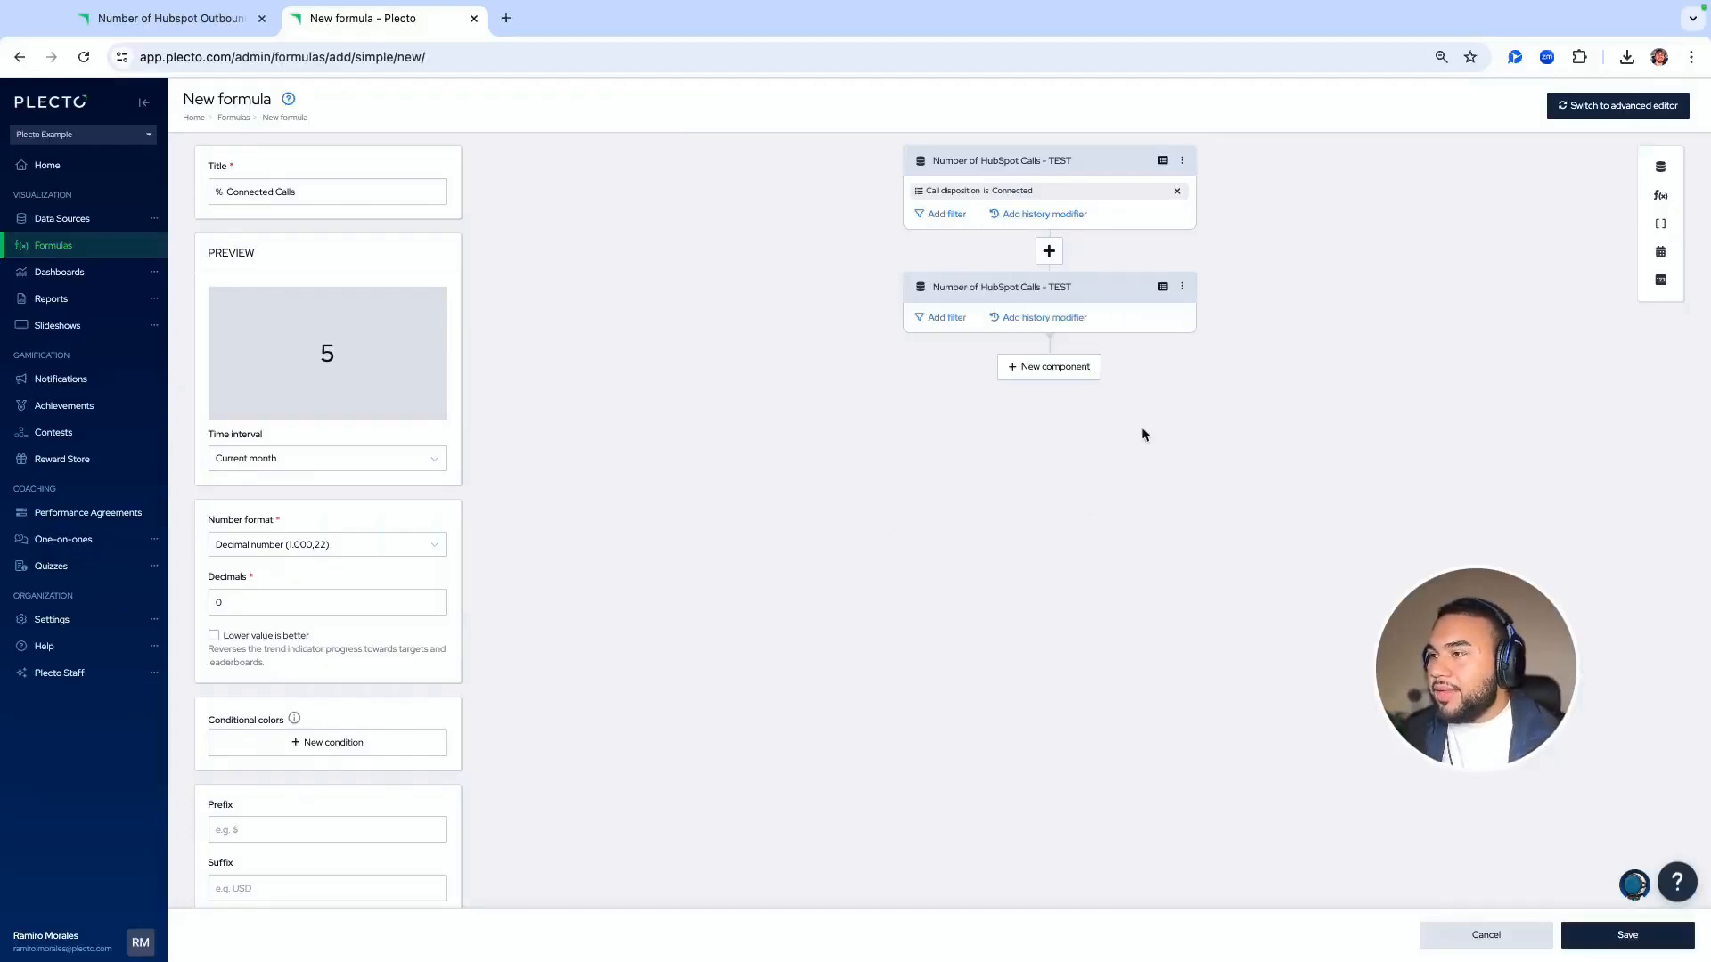
pyautogui.click(1053, 367)
pyautogui.click(979, 452)
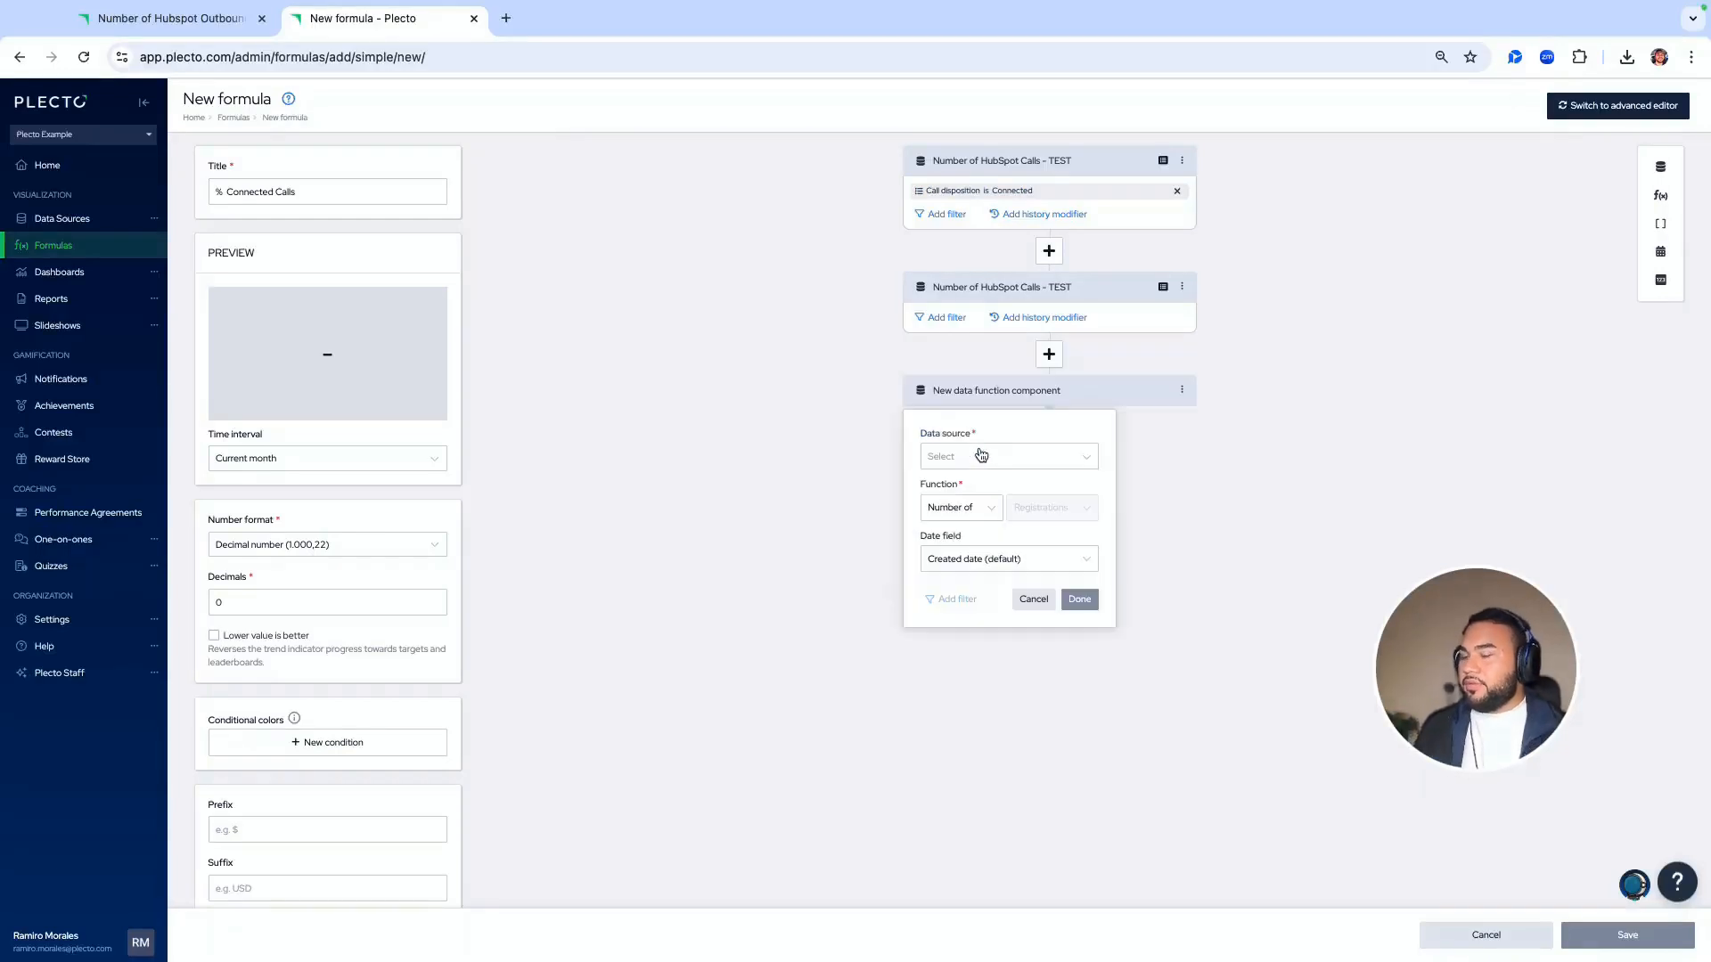
pyautogui.click(980, 455)
pyautogui.click(1176, 394)
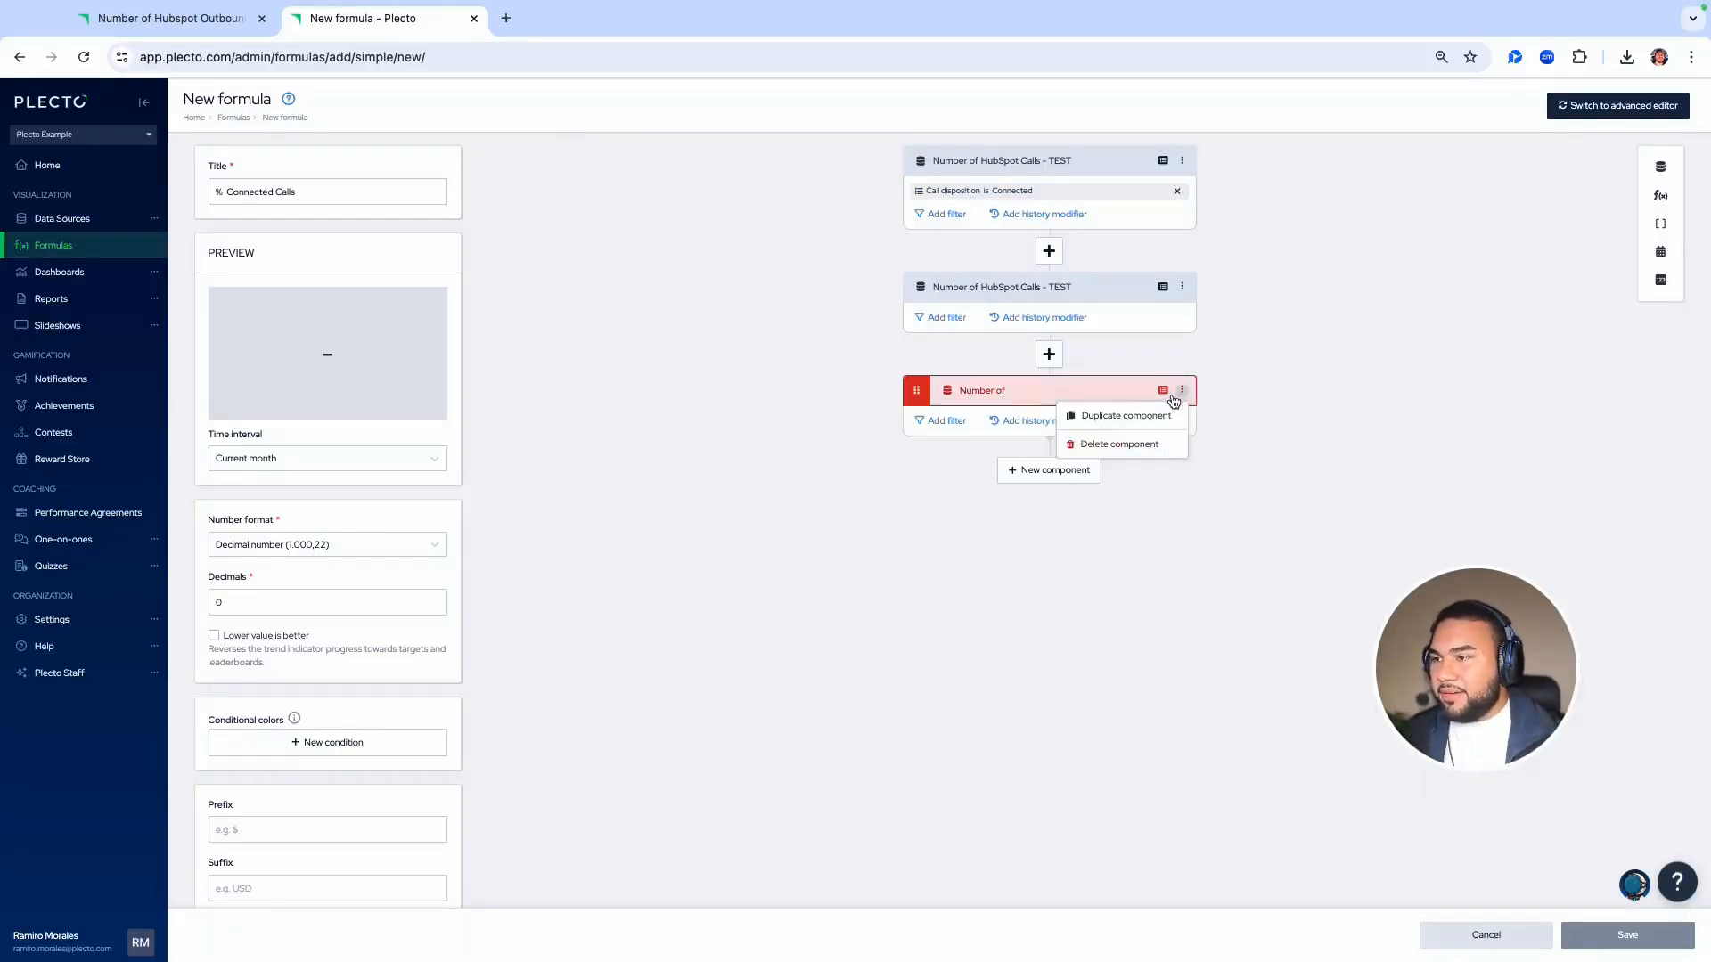
pyautogui.click(1109, 444)
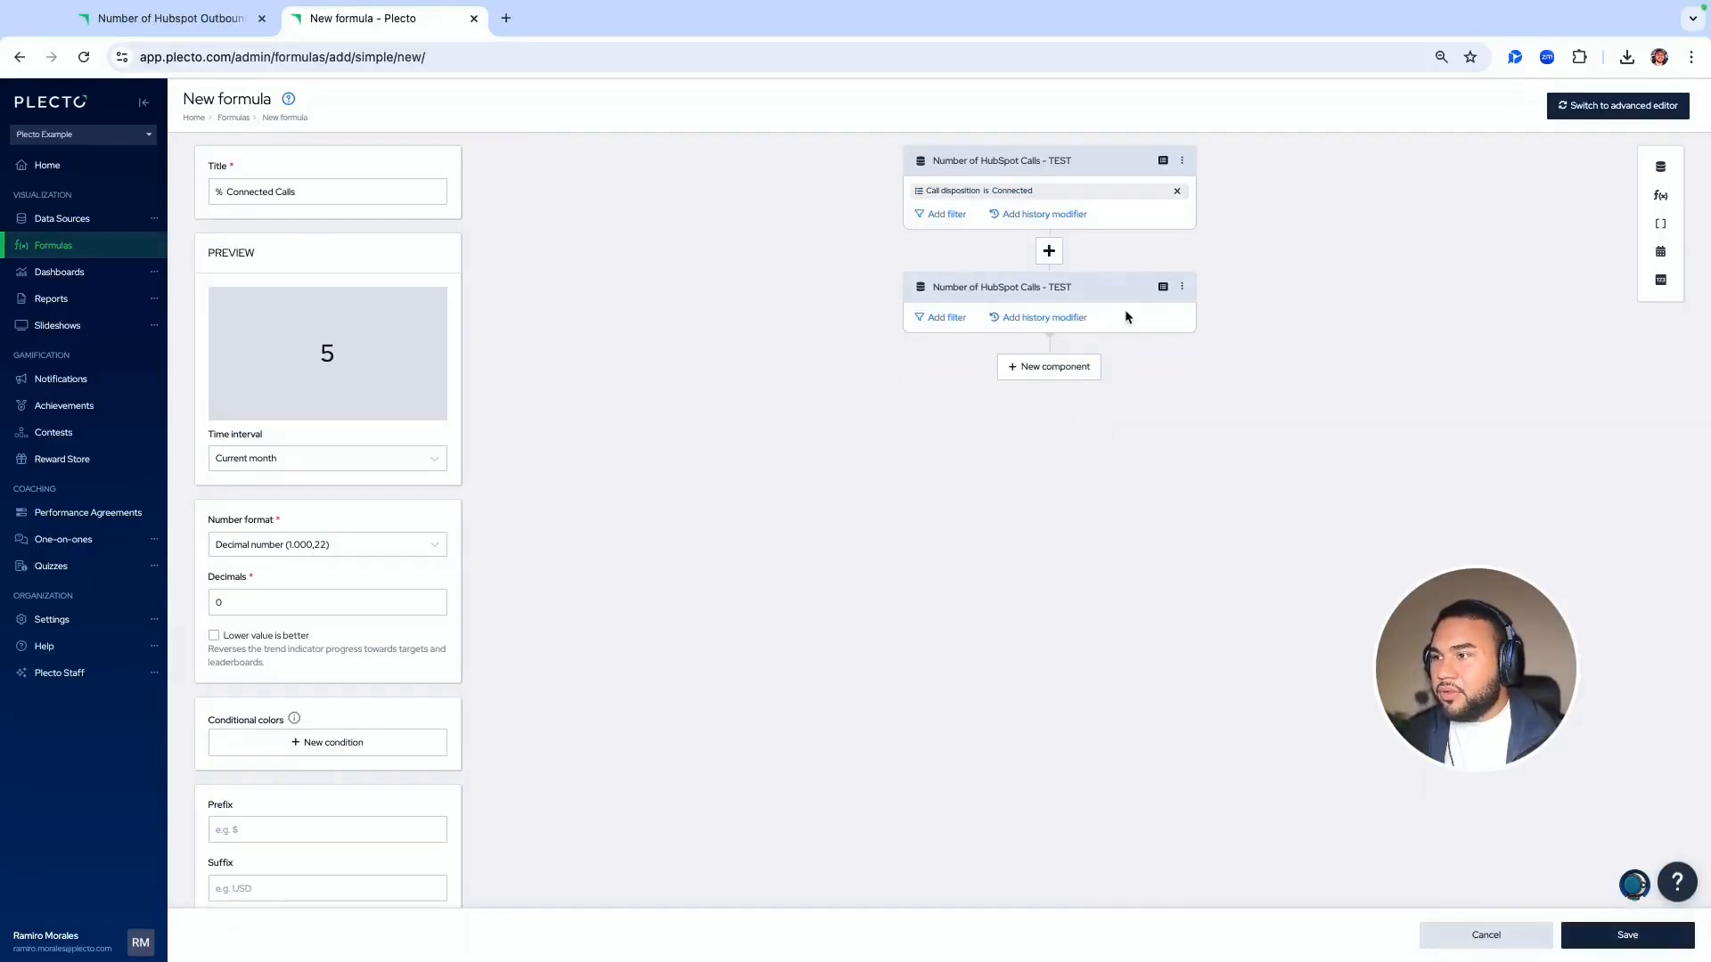
pyautogui.click(1088, 368)
pyautogui.click(1122, 452)
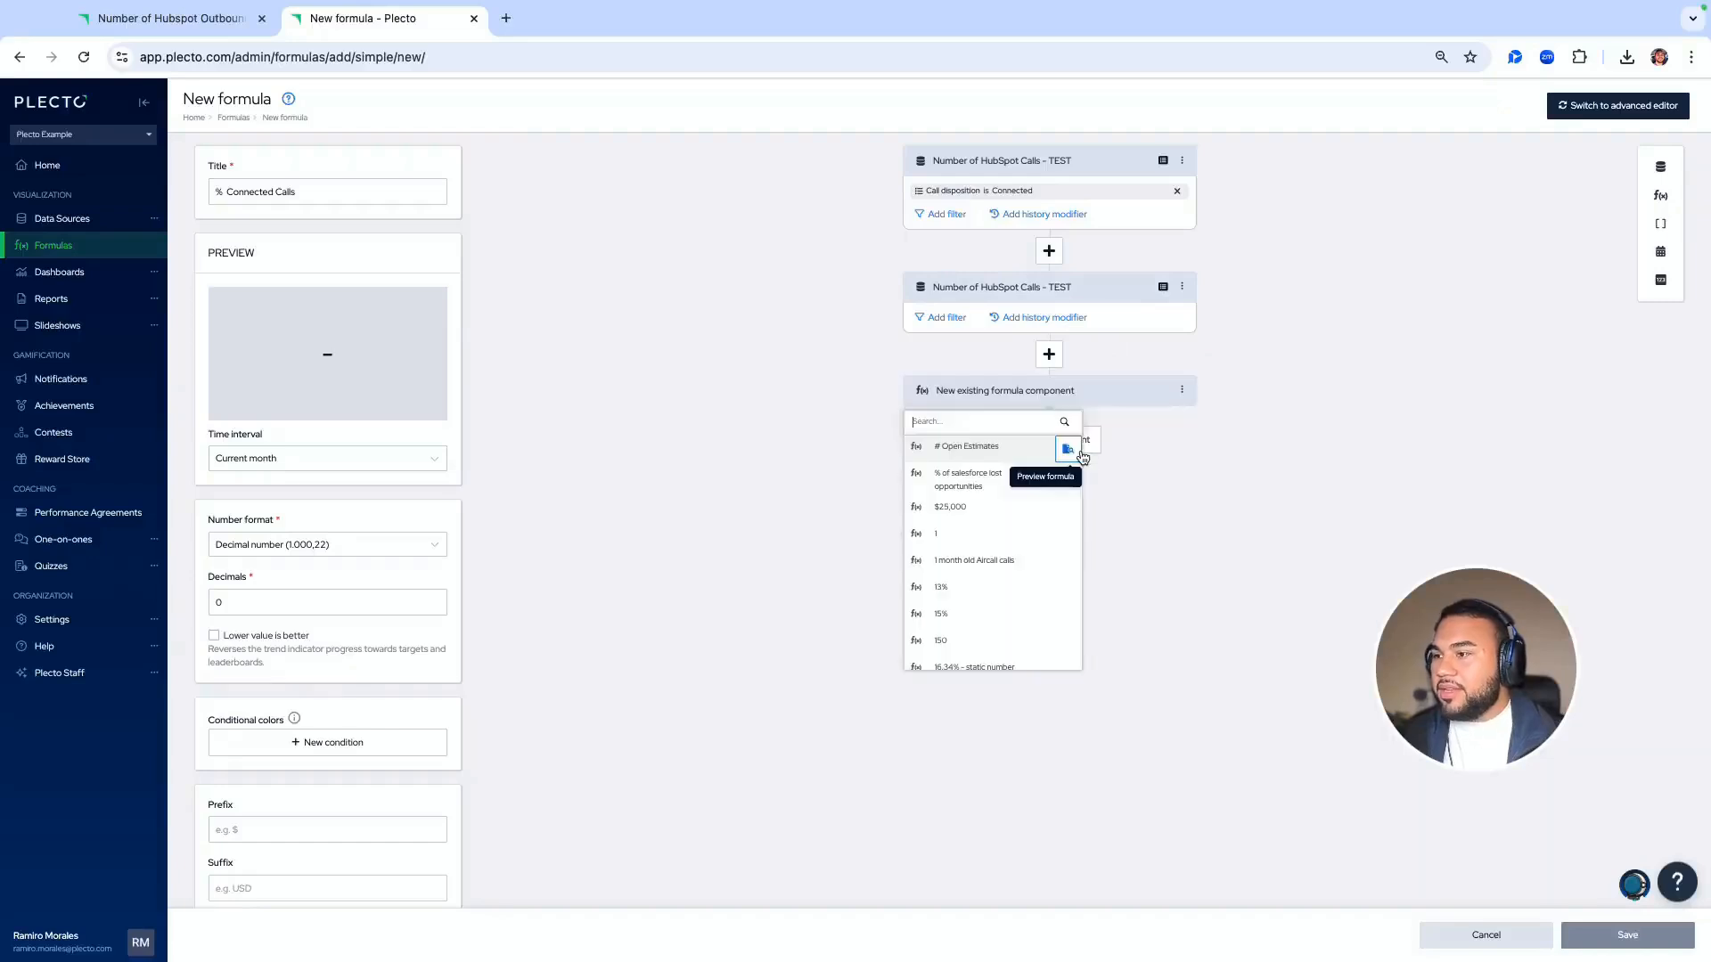
pyautogui.click(1072, 449)
pyautogui.click(1689, 96)
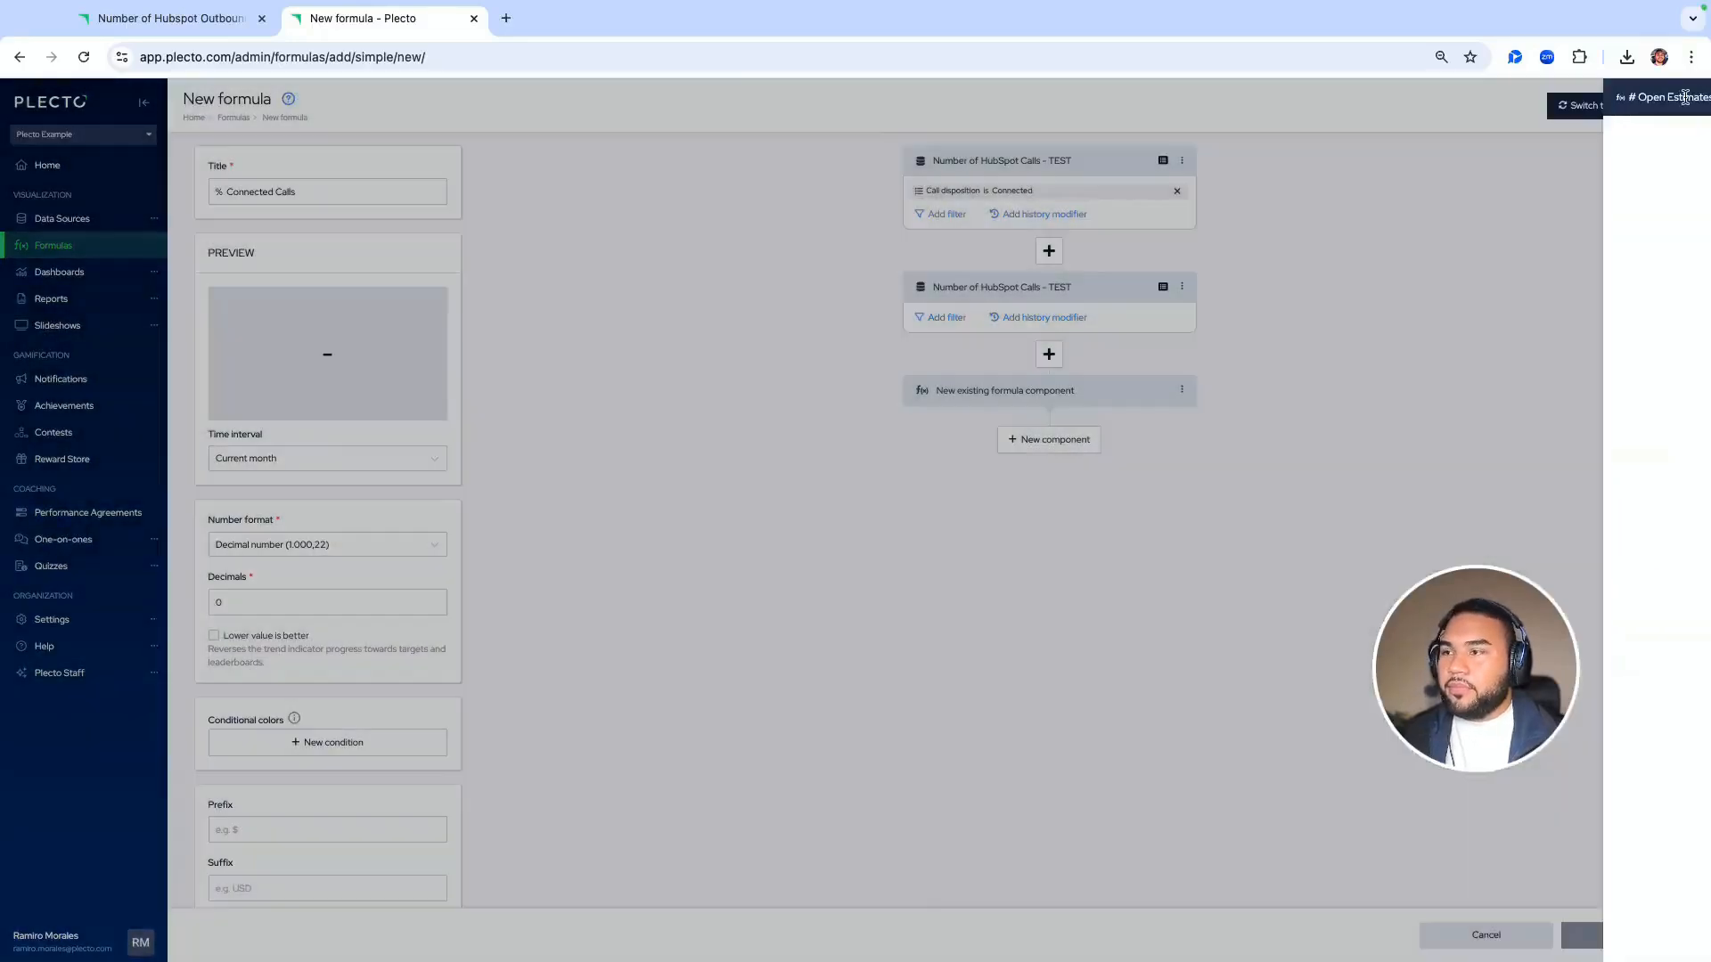
pyautogui.click(1181, 391)
pyautogui.click(1114, 443)
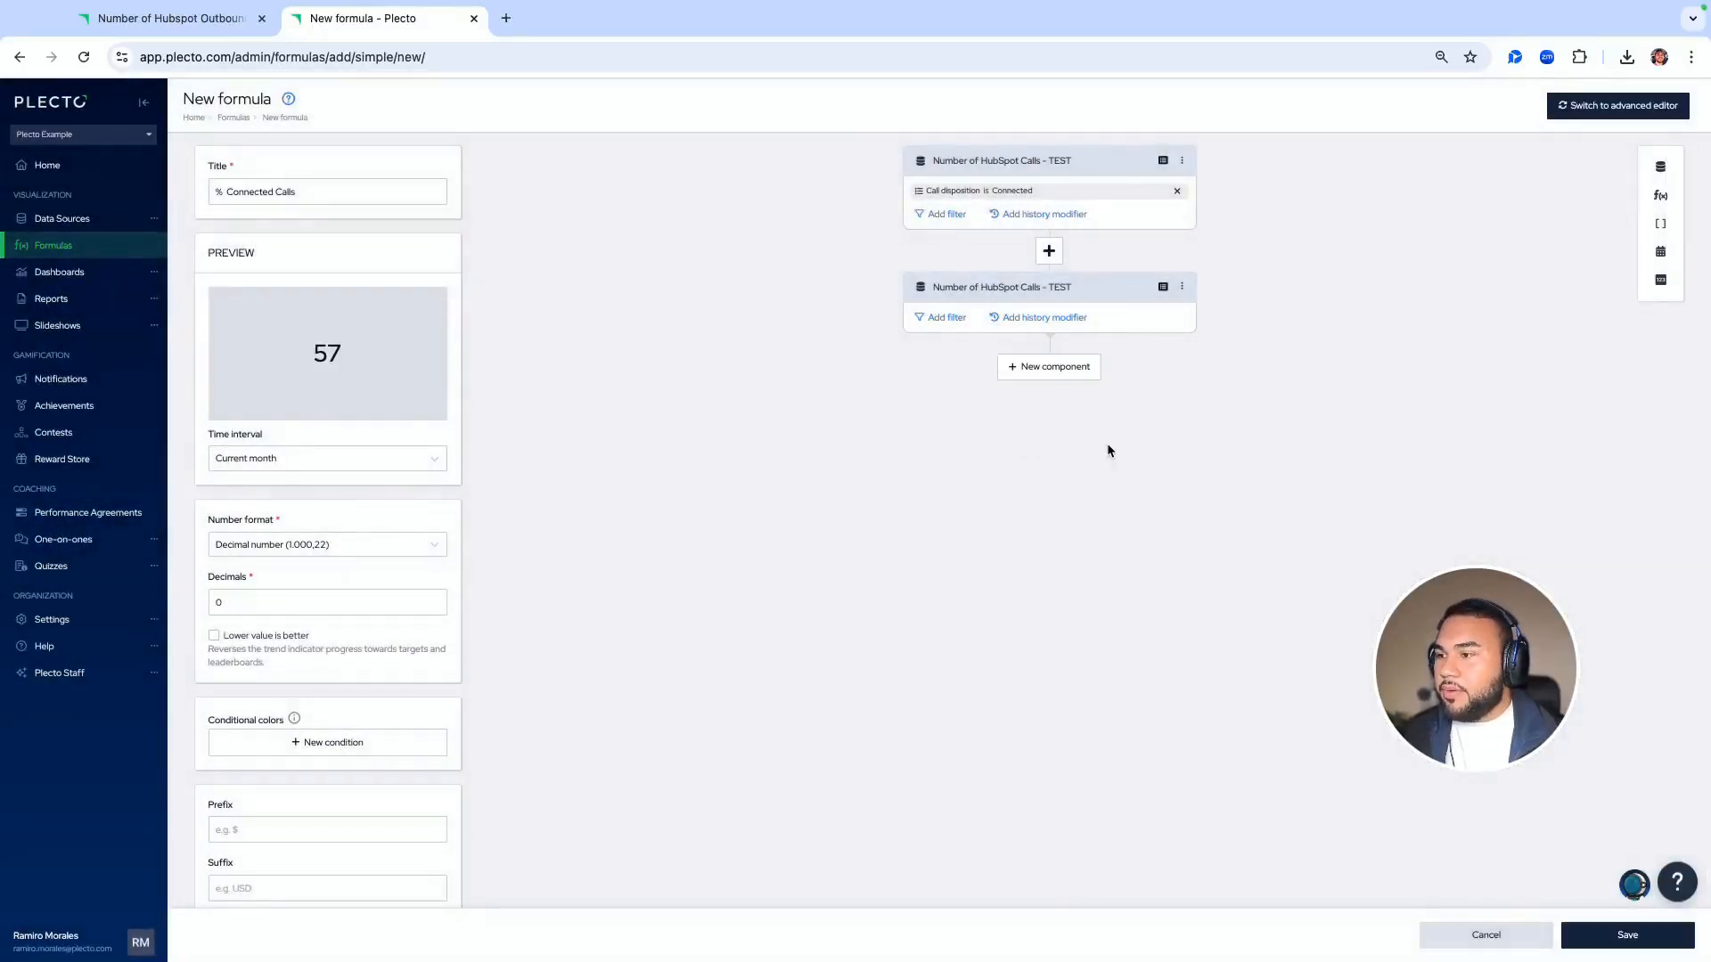
# Add the existing formula Number of Hubspot Outbound Connected Calls - TEST as a component
pyautogui.click(1047, 365)
pyautogui.click(1098, 458)
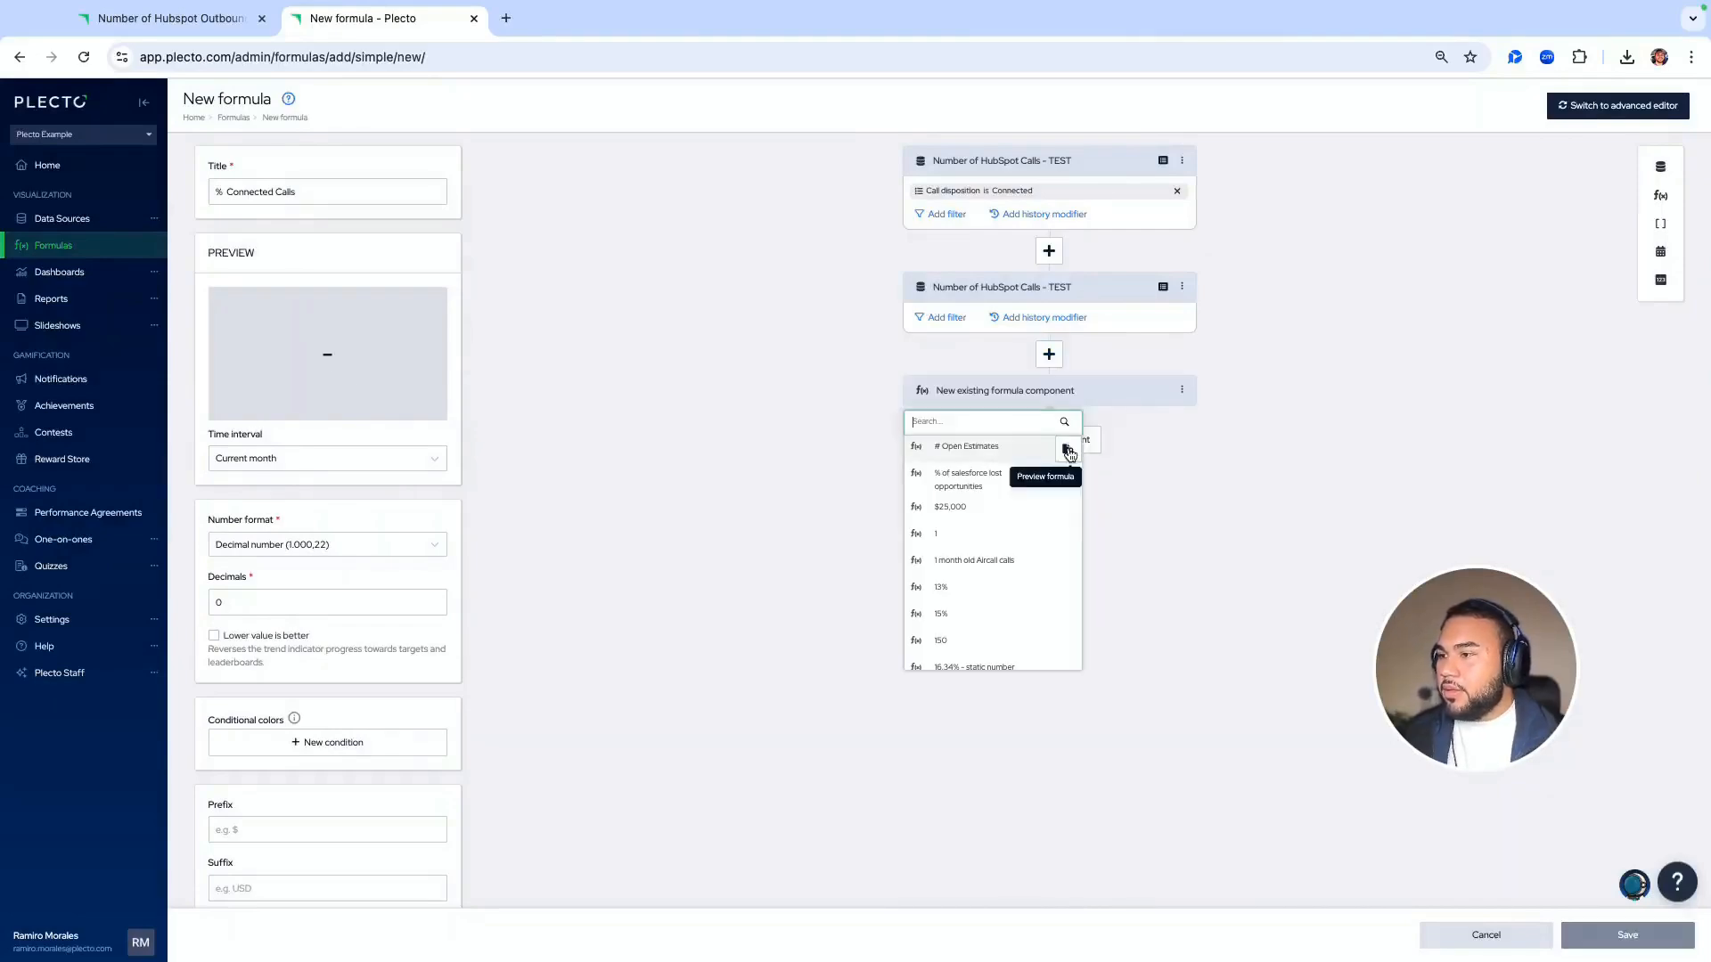
pyautogui.write('test')
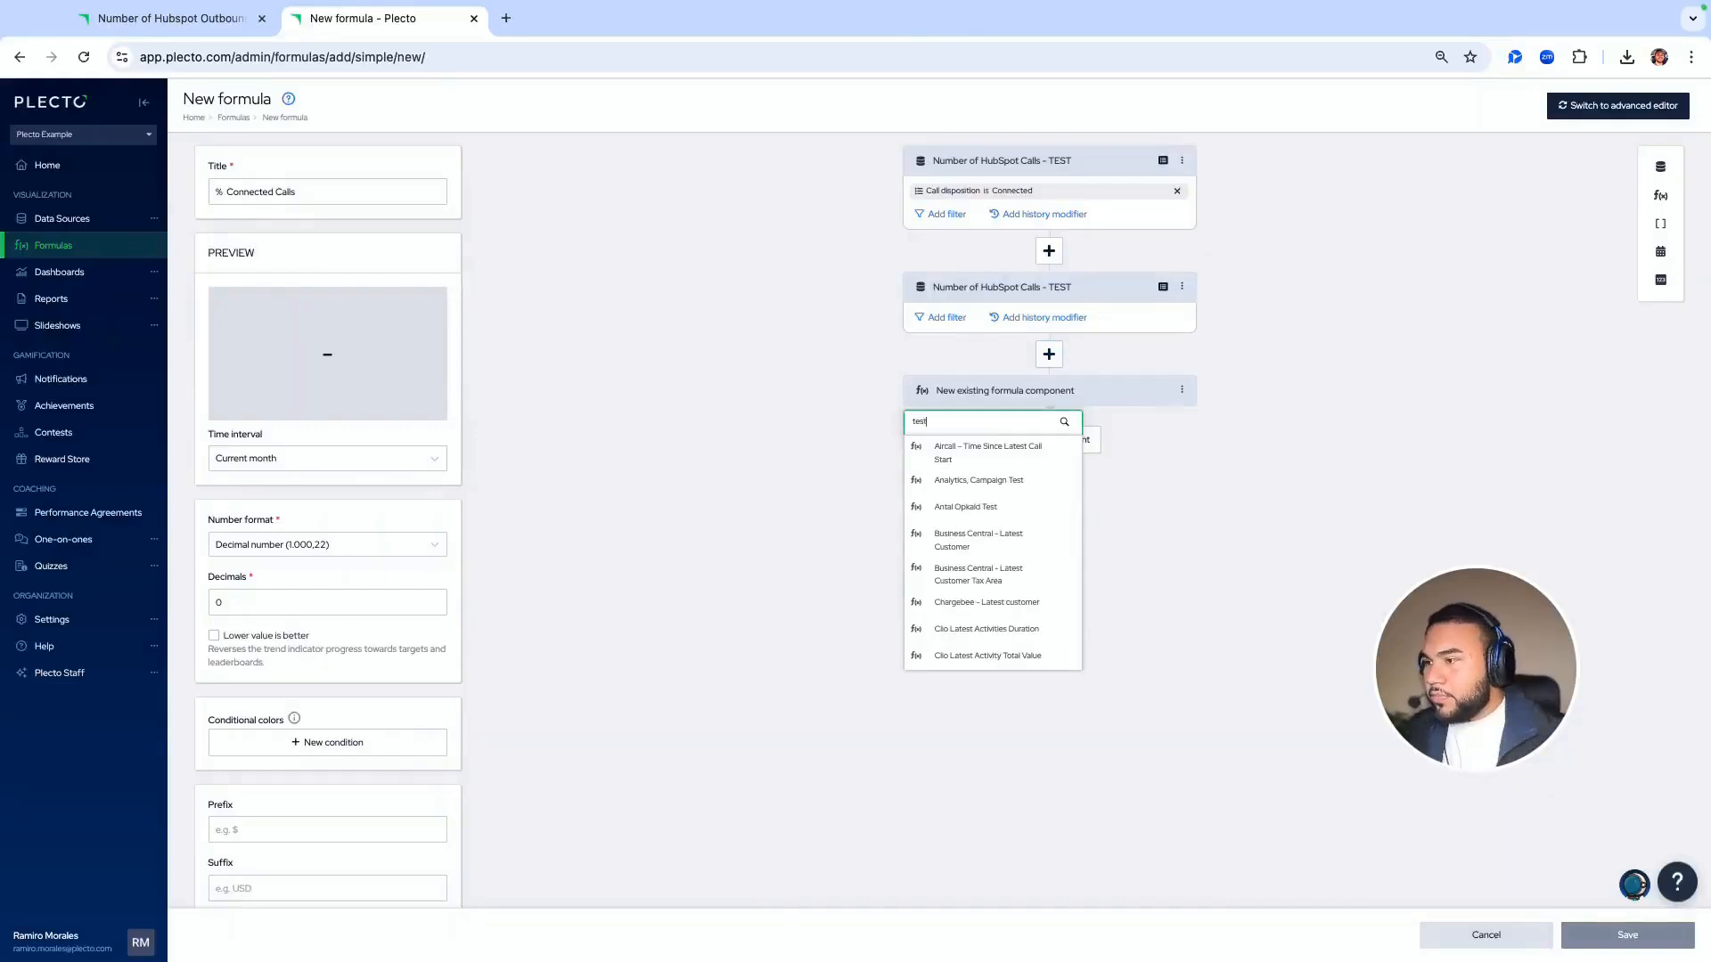
pyautogui.press('BackSpace')
pyautogui.press('BackSpace')
pyautogui.press('BackSpace')
pyautogui.press('BackSpace')
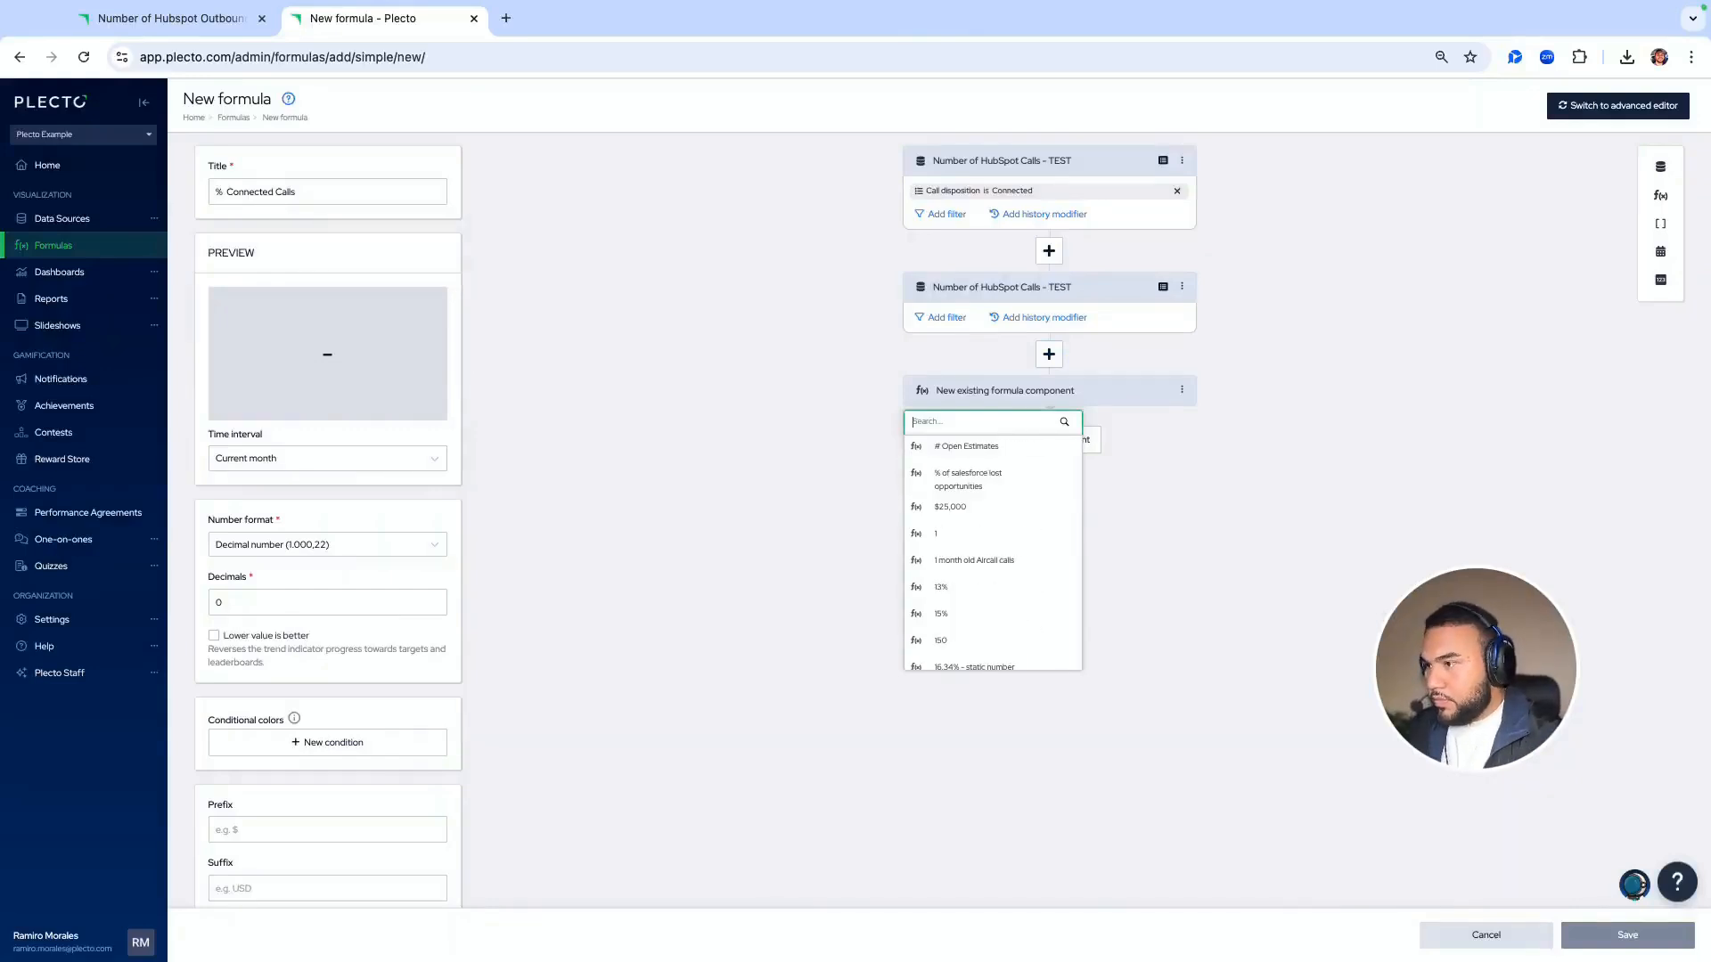
pyautogui.write('connecte')
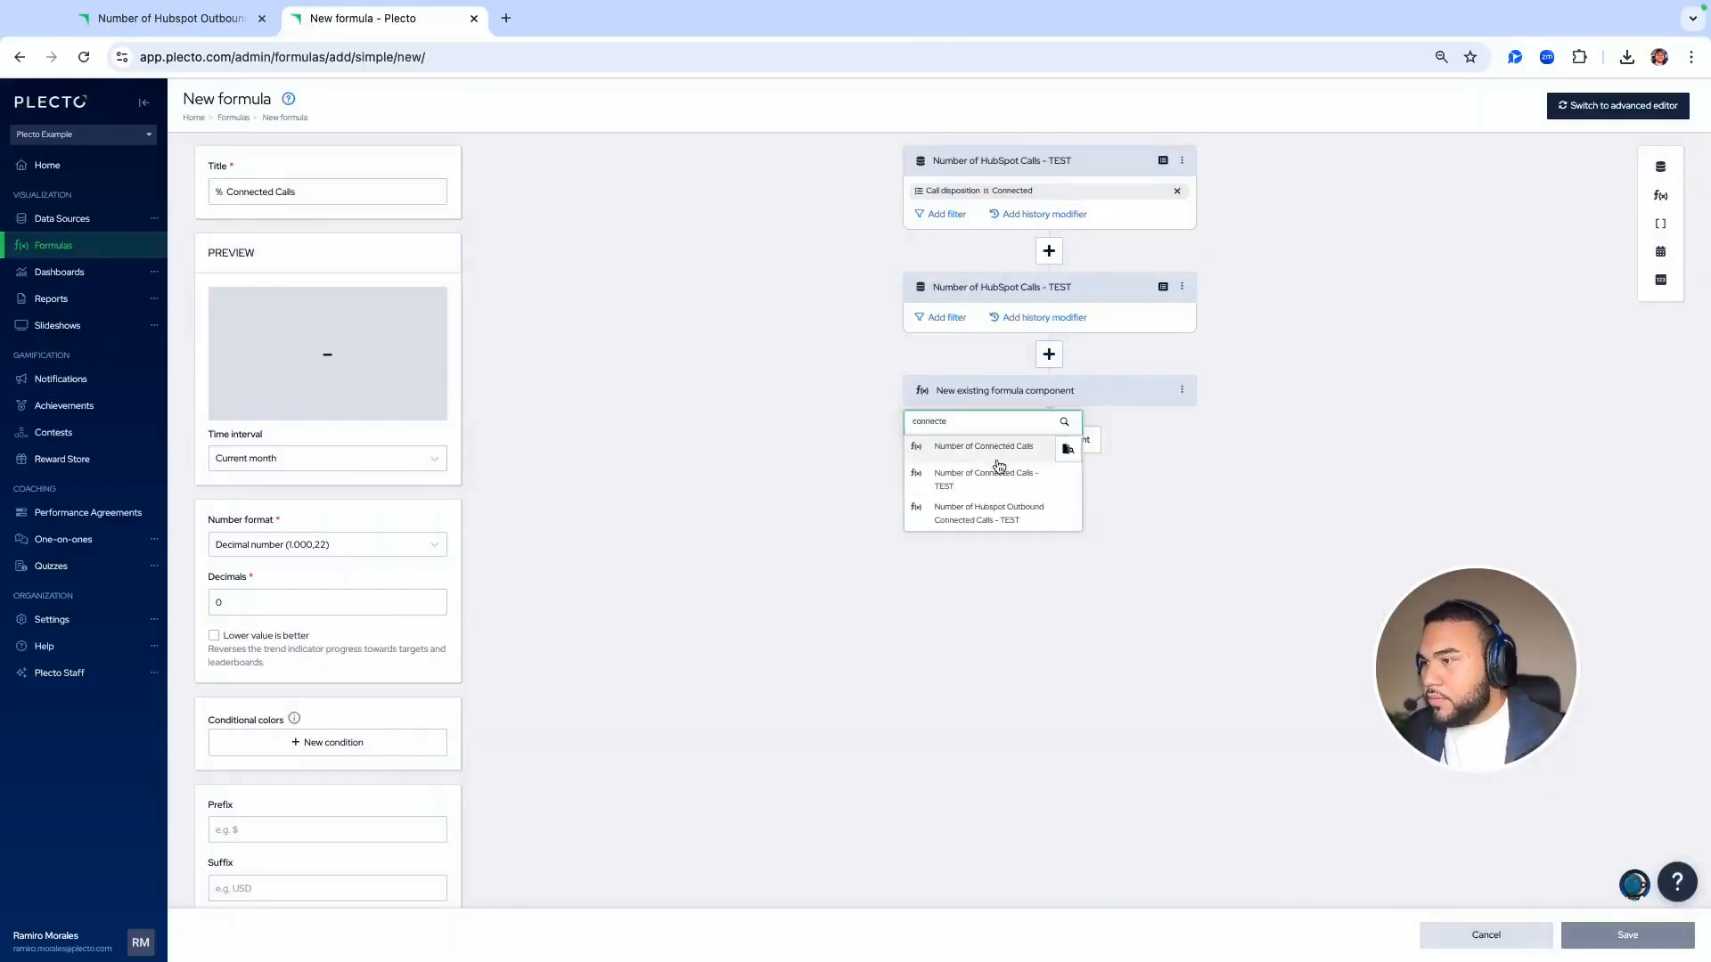
pyautogui.click(1003, 511)
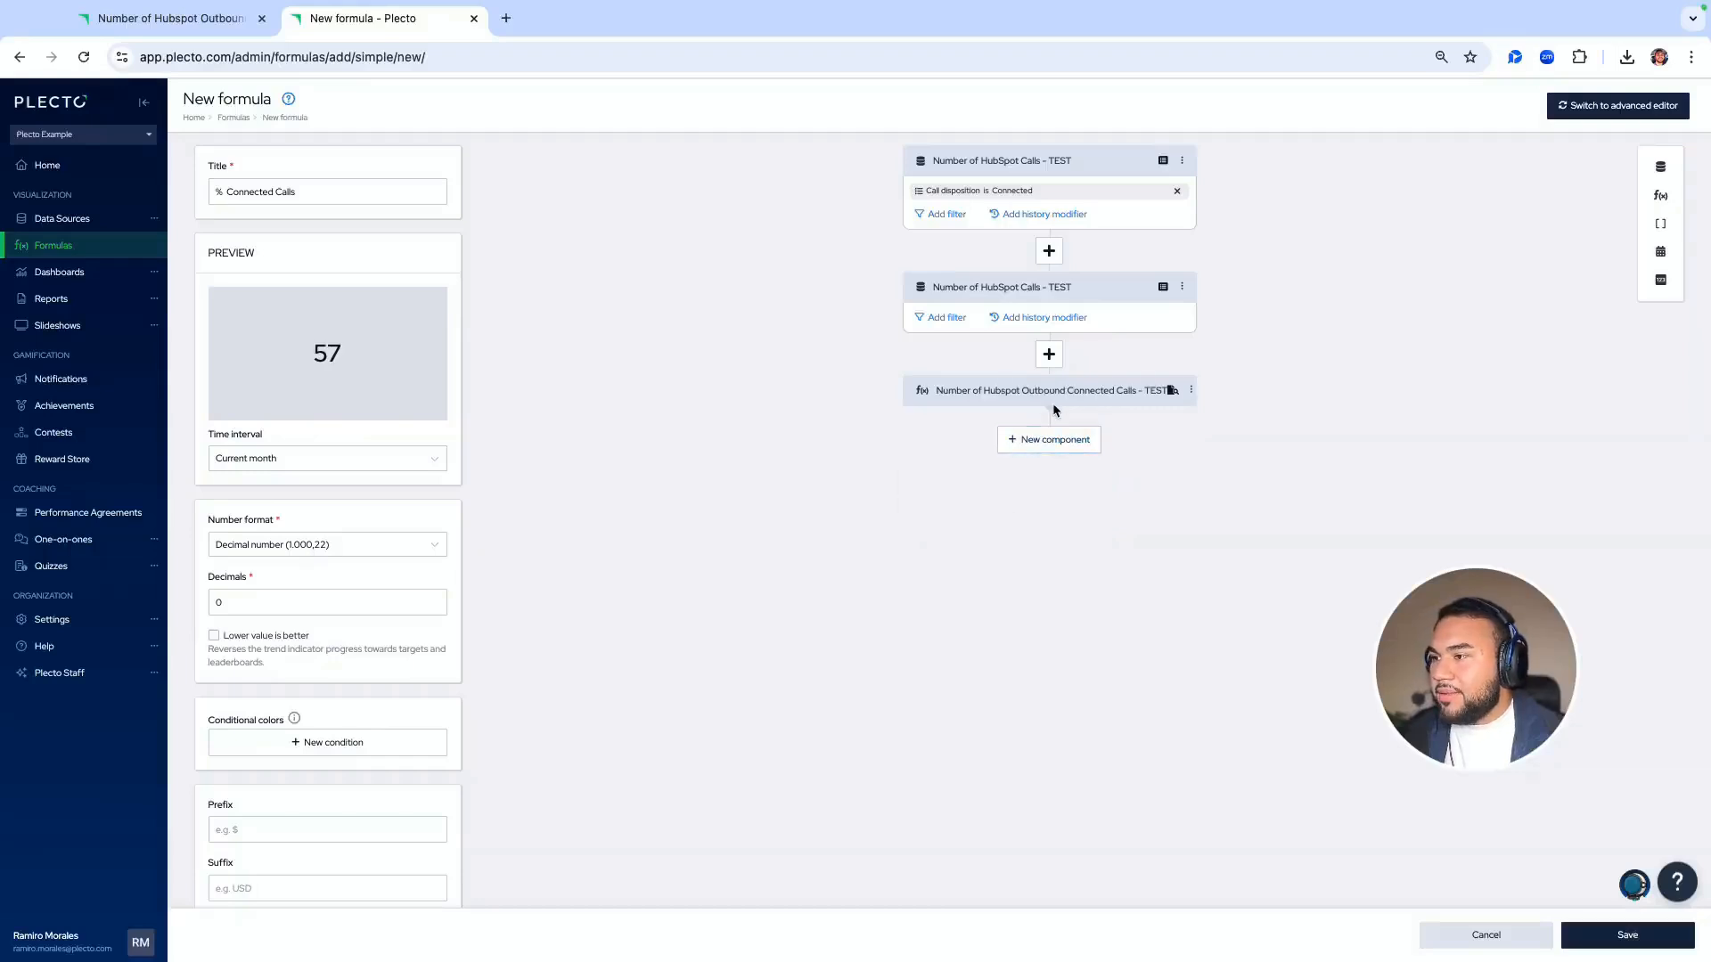
# Move the existing formula component above the HubSpot Calls - TEST components and delete the one filtered by Call disposition is Connected
pyautogui.moveTo(1053, 398); pyautogui.dragTo(1050, 144)
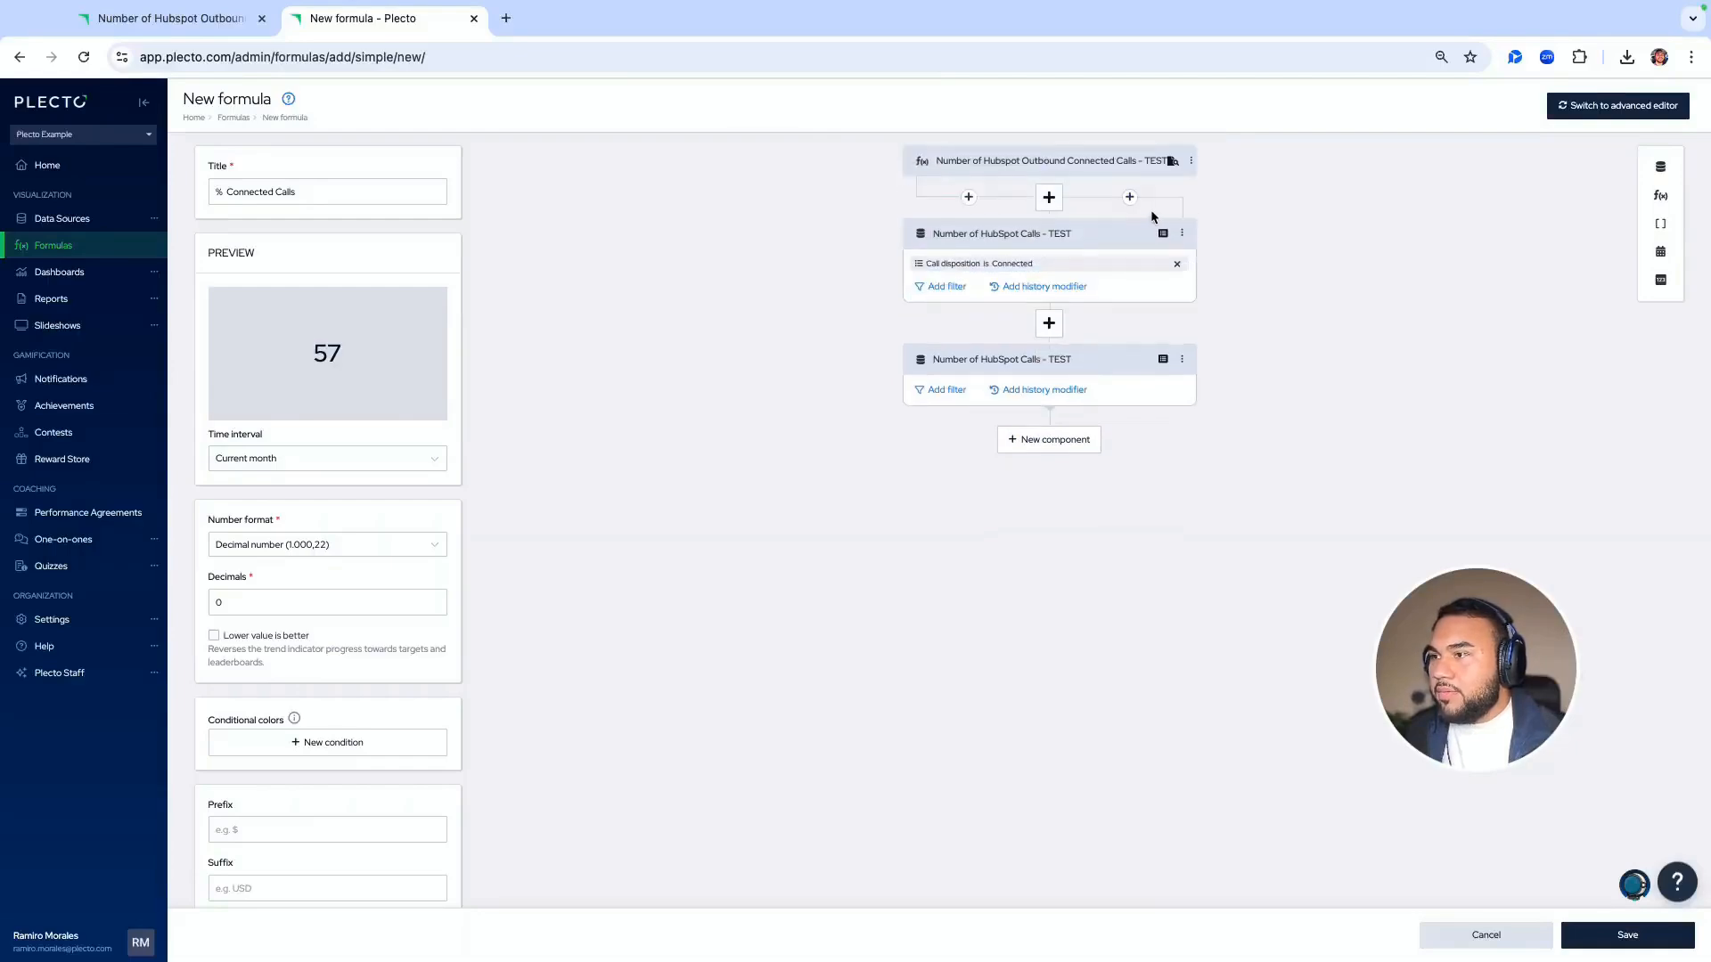
pyautogui.click(1181, 232)
pyautogui.click(1130, 286)
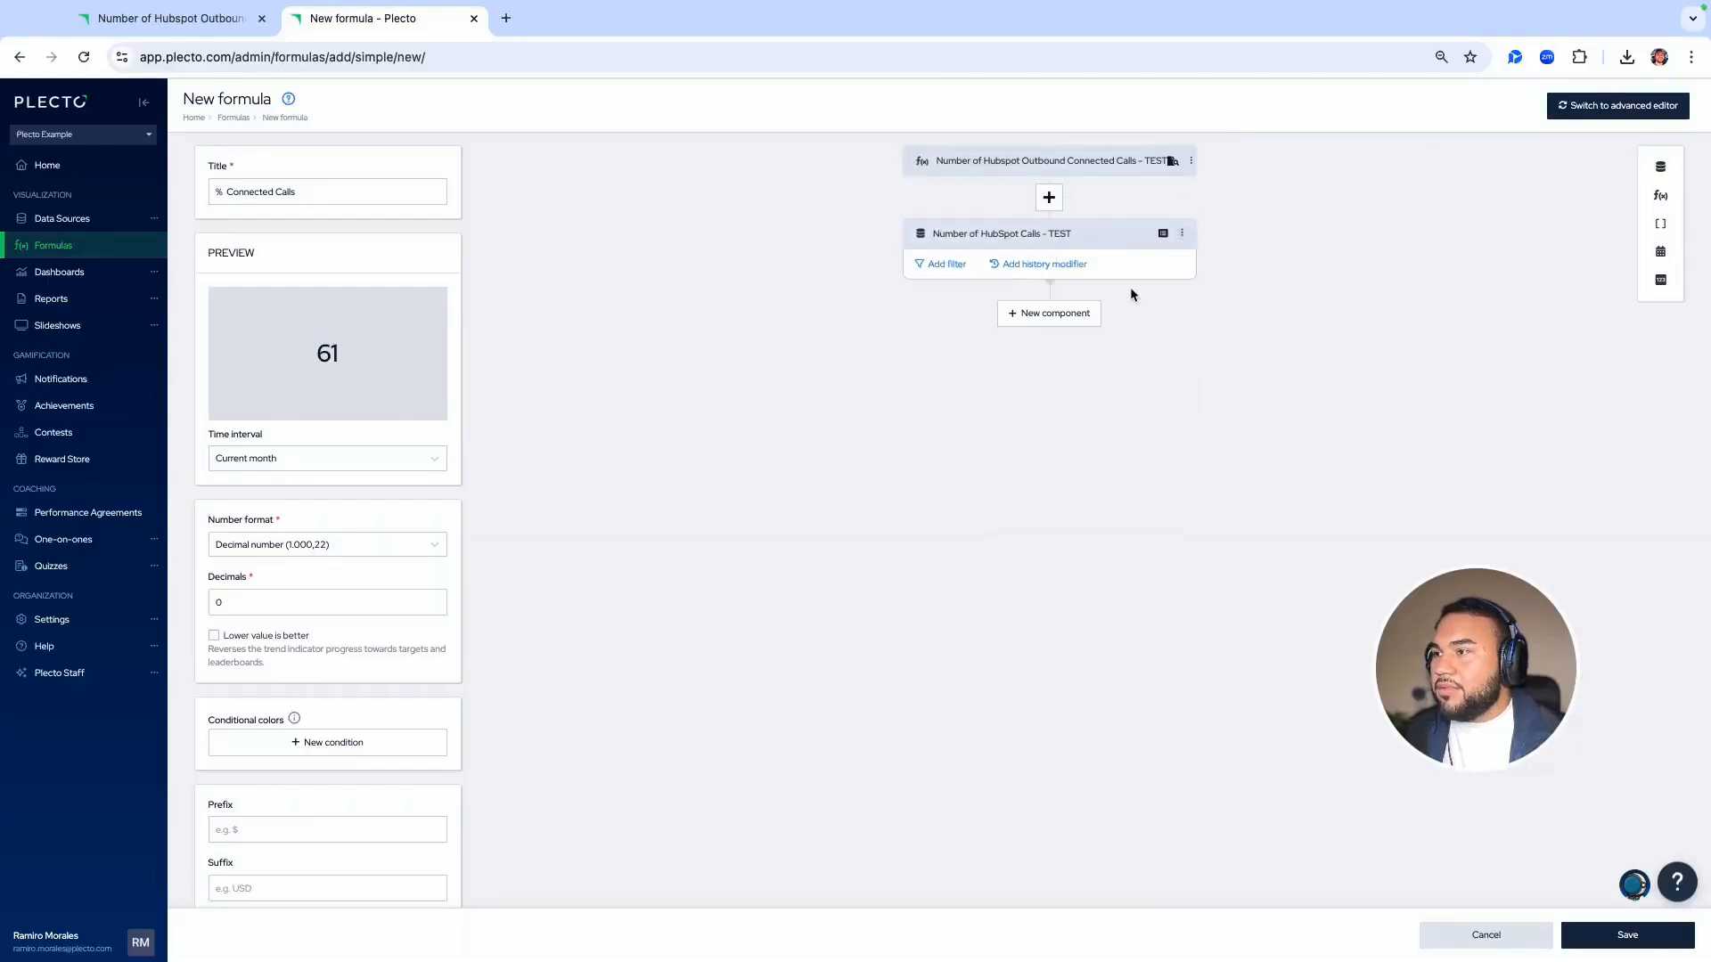
# Set the operator between the outbound connected calls formula and the HubSpot Calls - TEST component to division
pyautogui.click(1050, 204)
pyautogui.click(1089, 251)
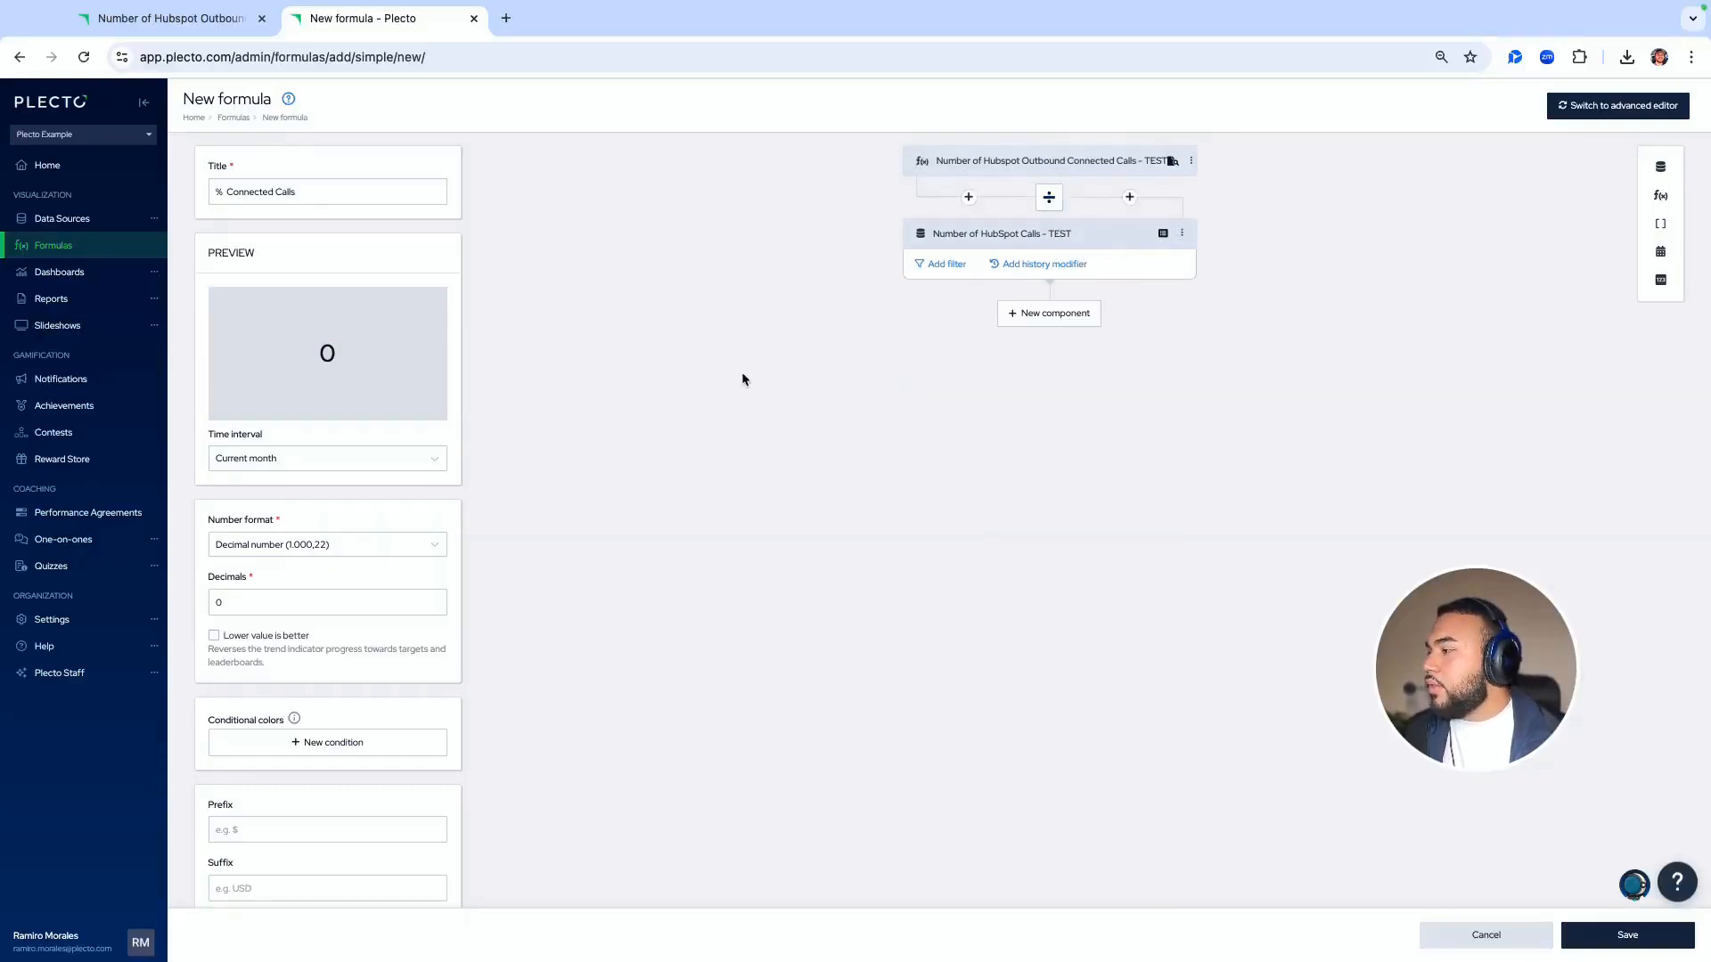
pyautogui.click(294, 601)
pyautogui.click(682, 564)
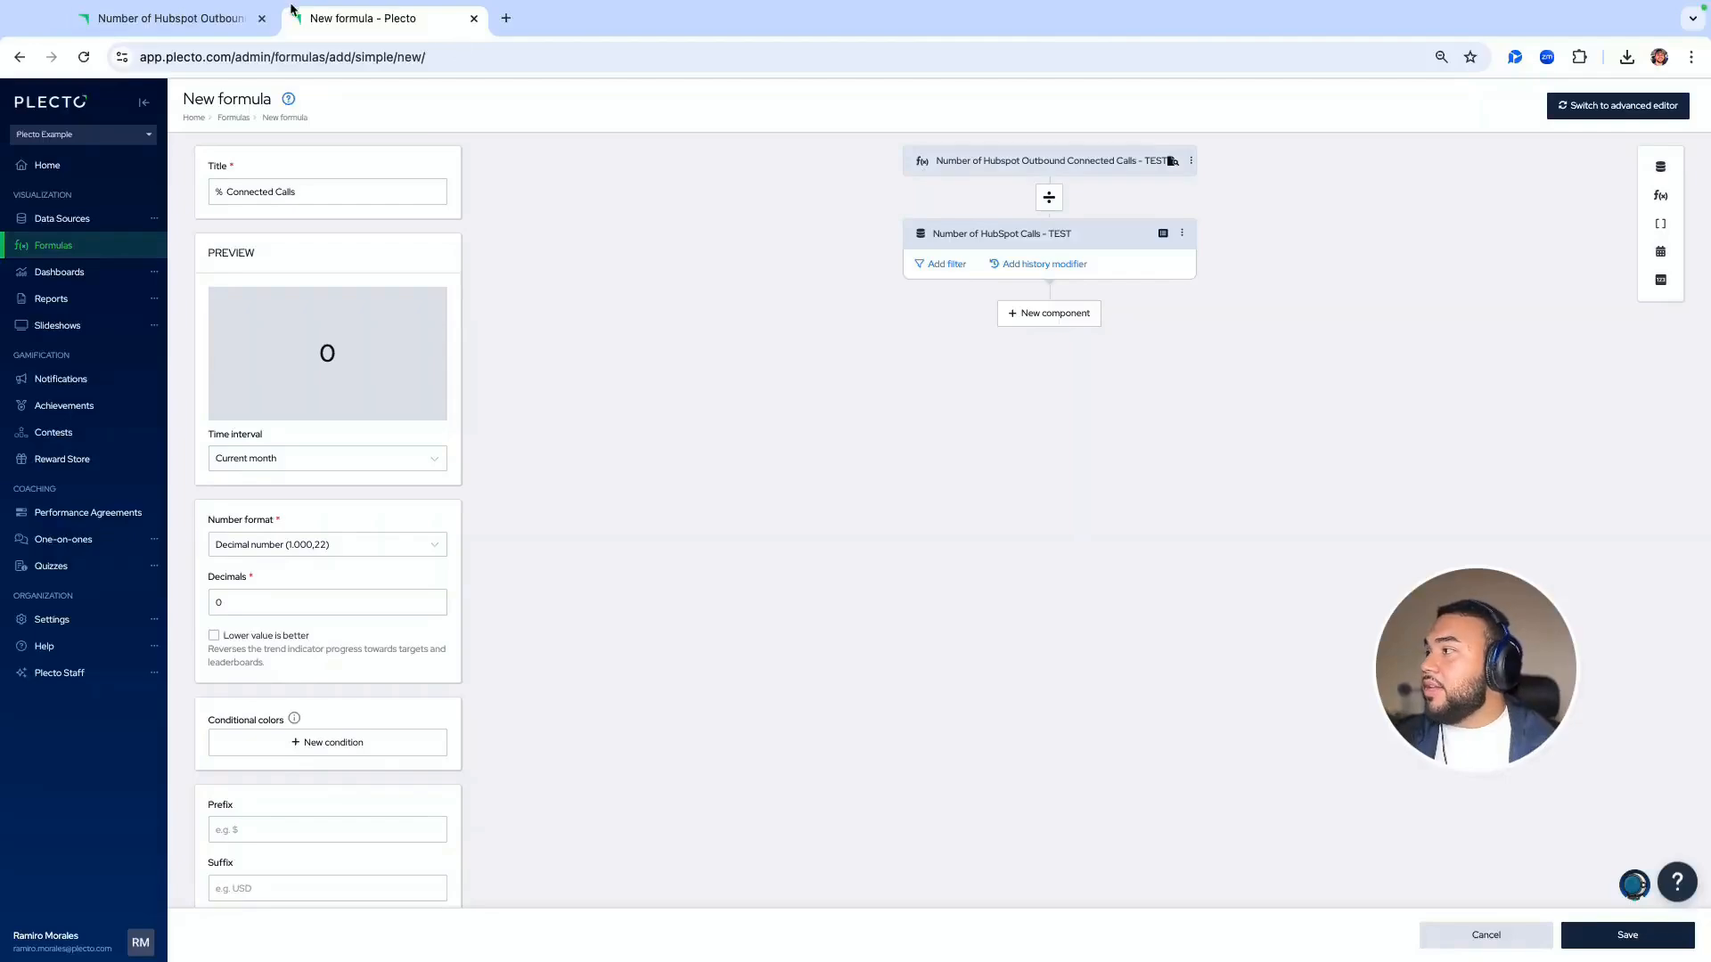
pyautogui.click(189, 24)
pyautogui.click(434, 22)
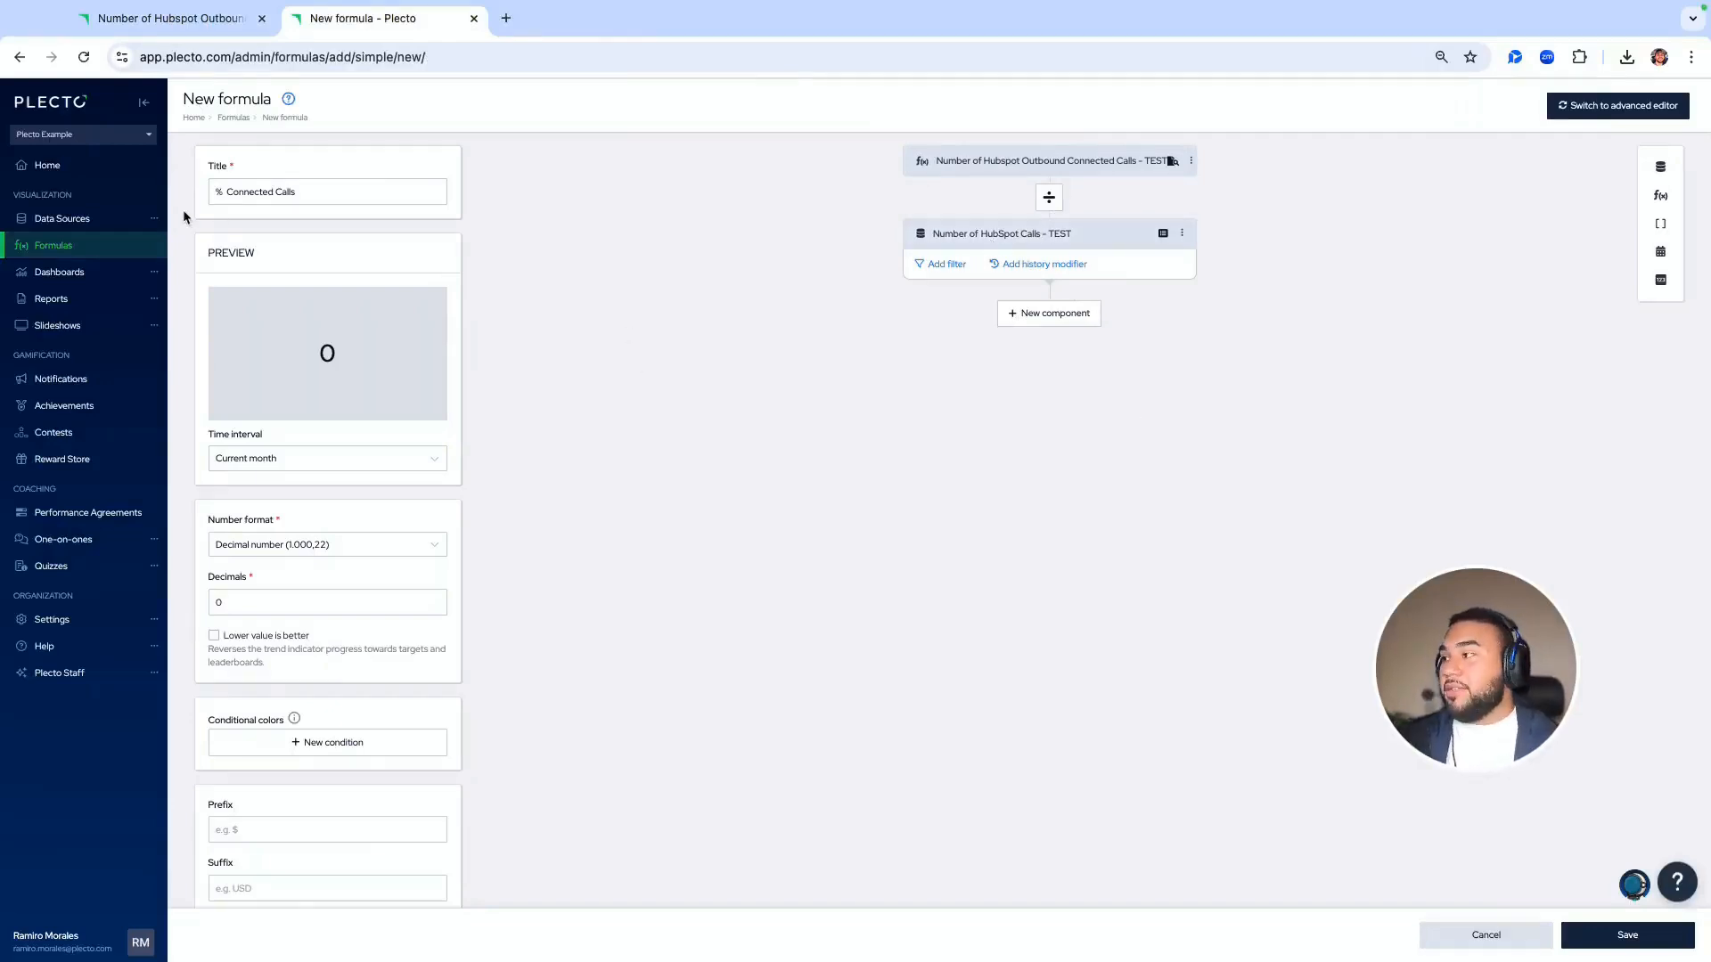
pyautogui.moveTo(312, 196); pyautogui.dragTo(202, 191)
pyautogui.click(665, 331)
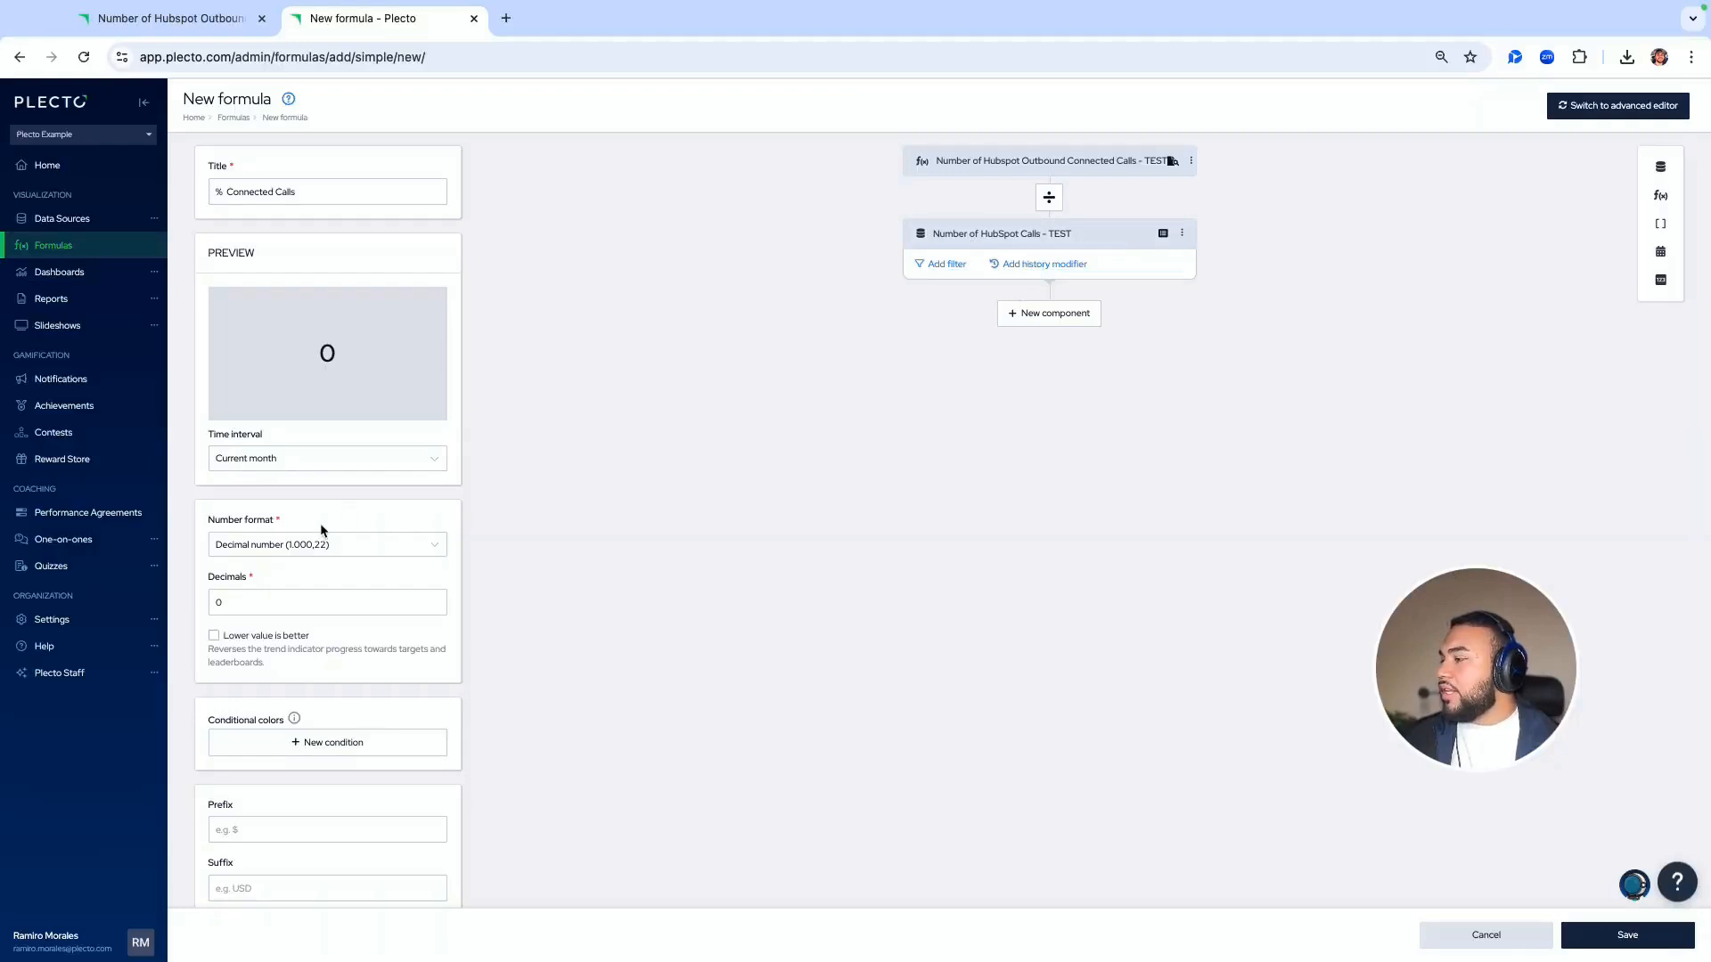
# Set the formula's number format to Percent (1.000,22%) with 2 decimals
pyautogui.click(290, 547)
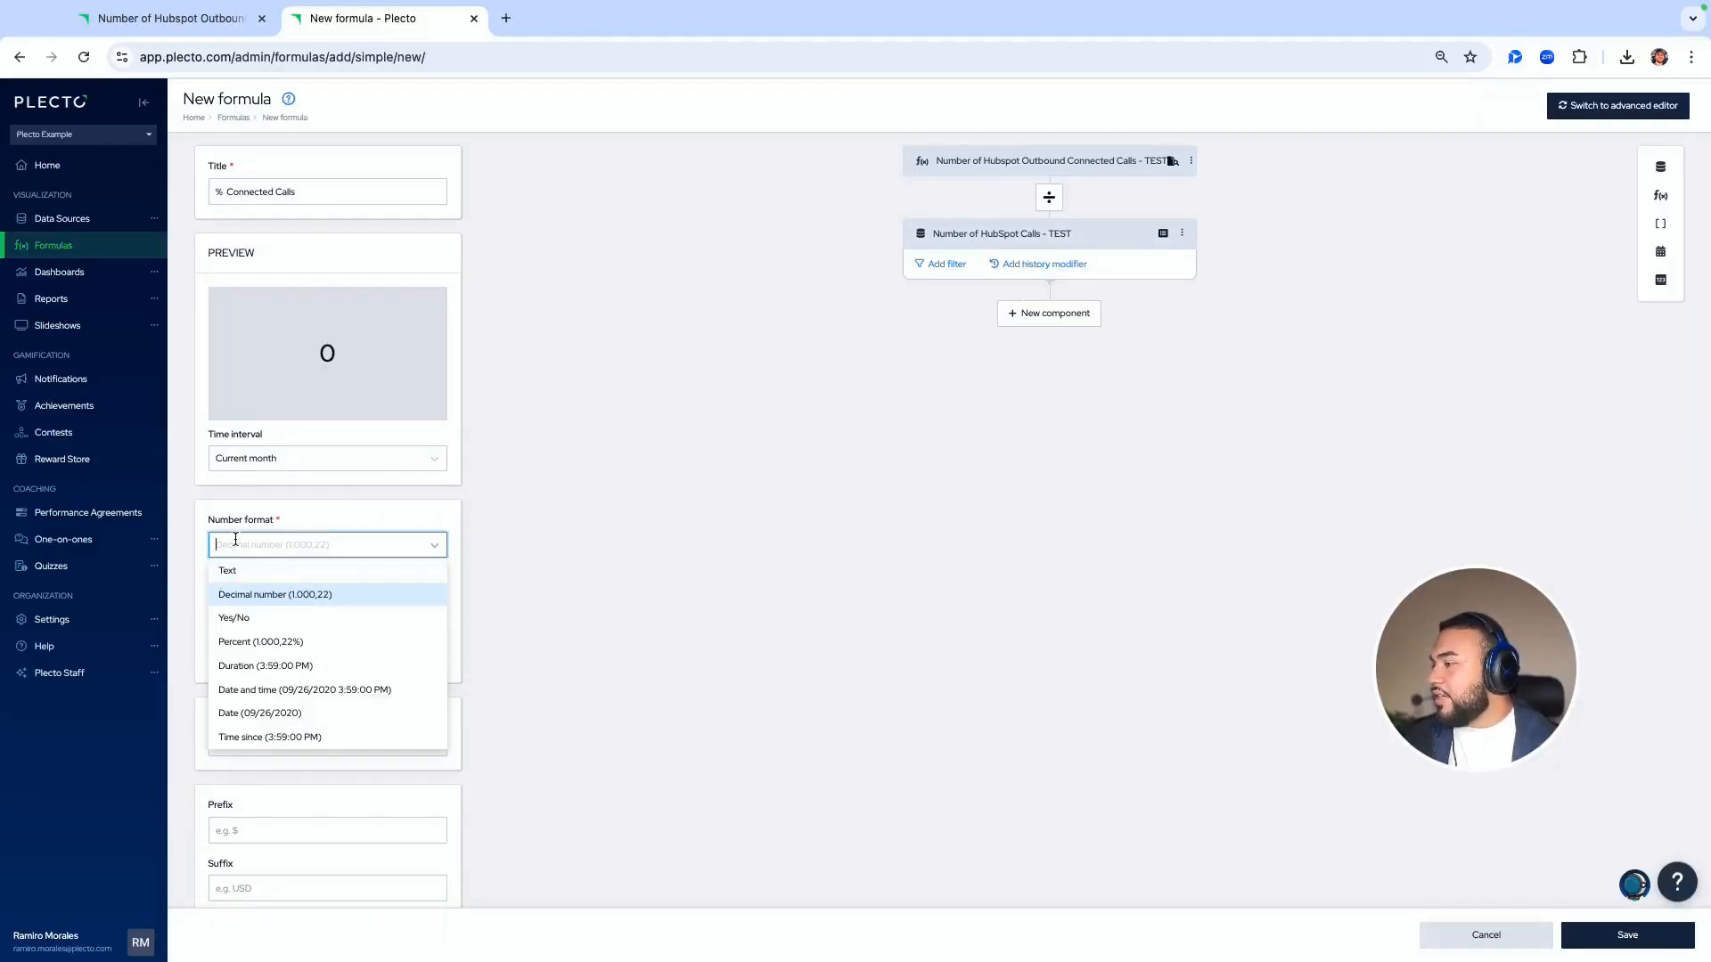
pyautogui.click(261, 643)
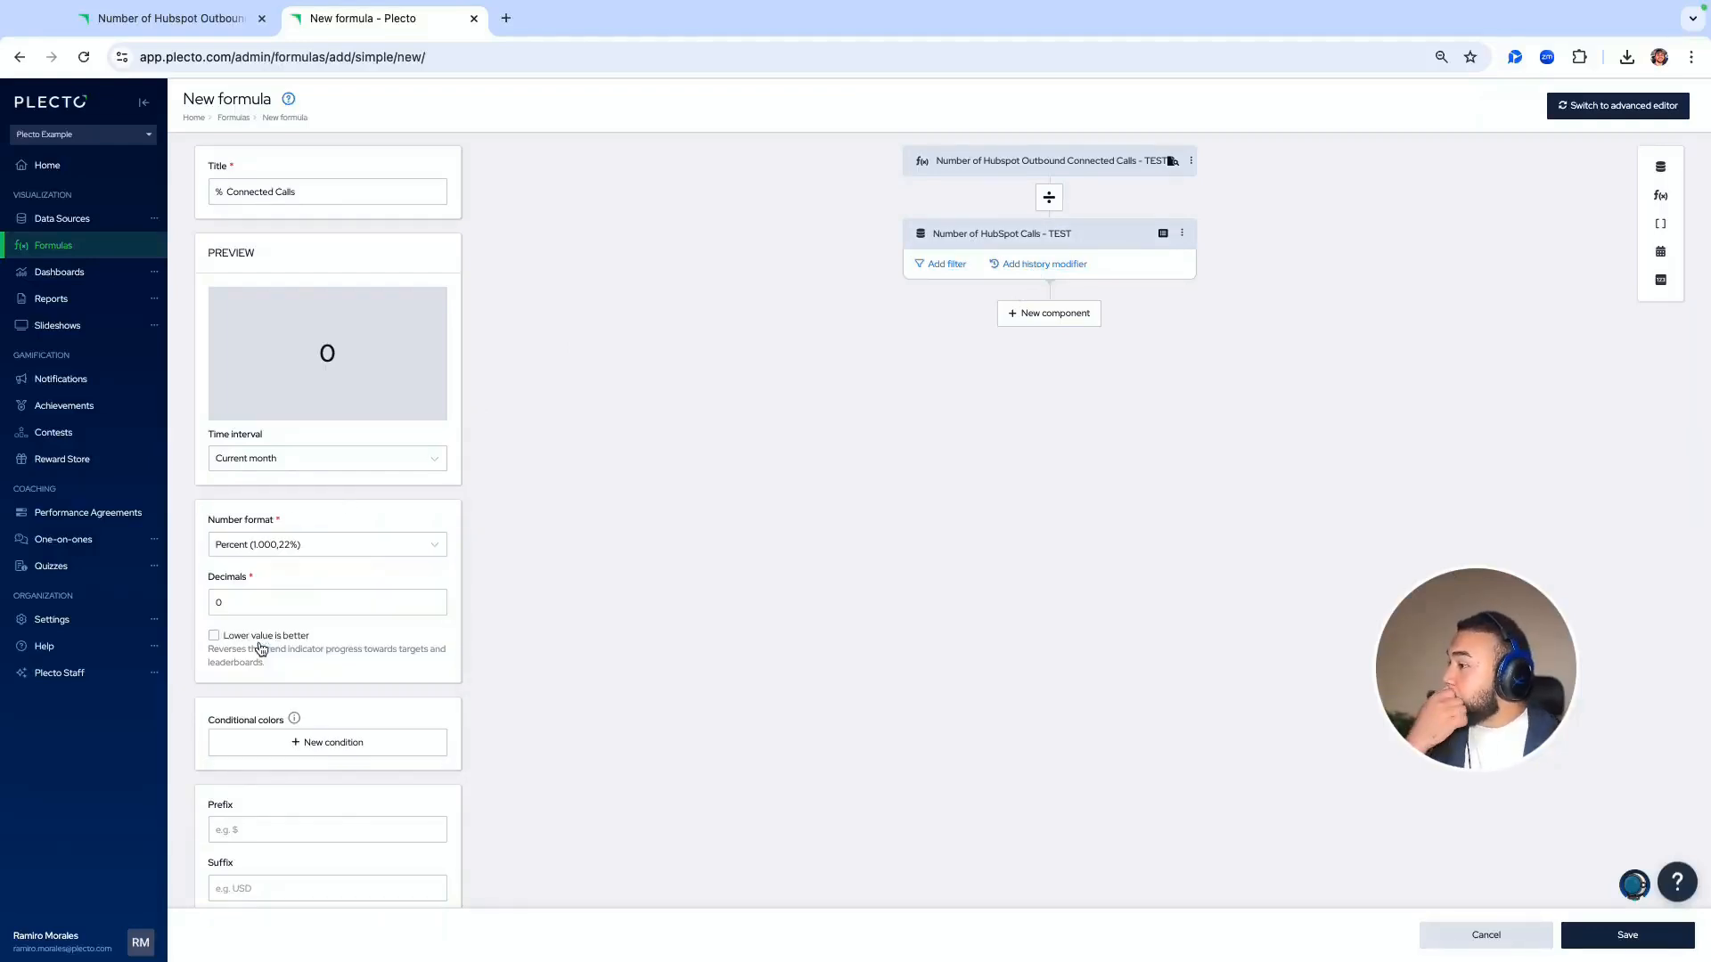
pyautogui.click(229, 603)
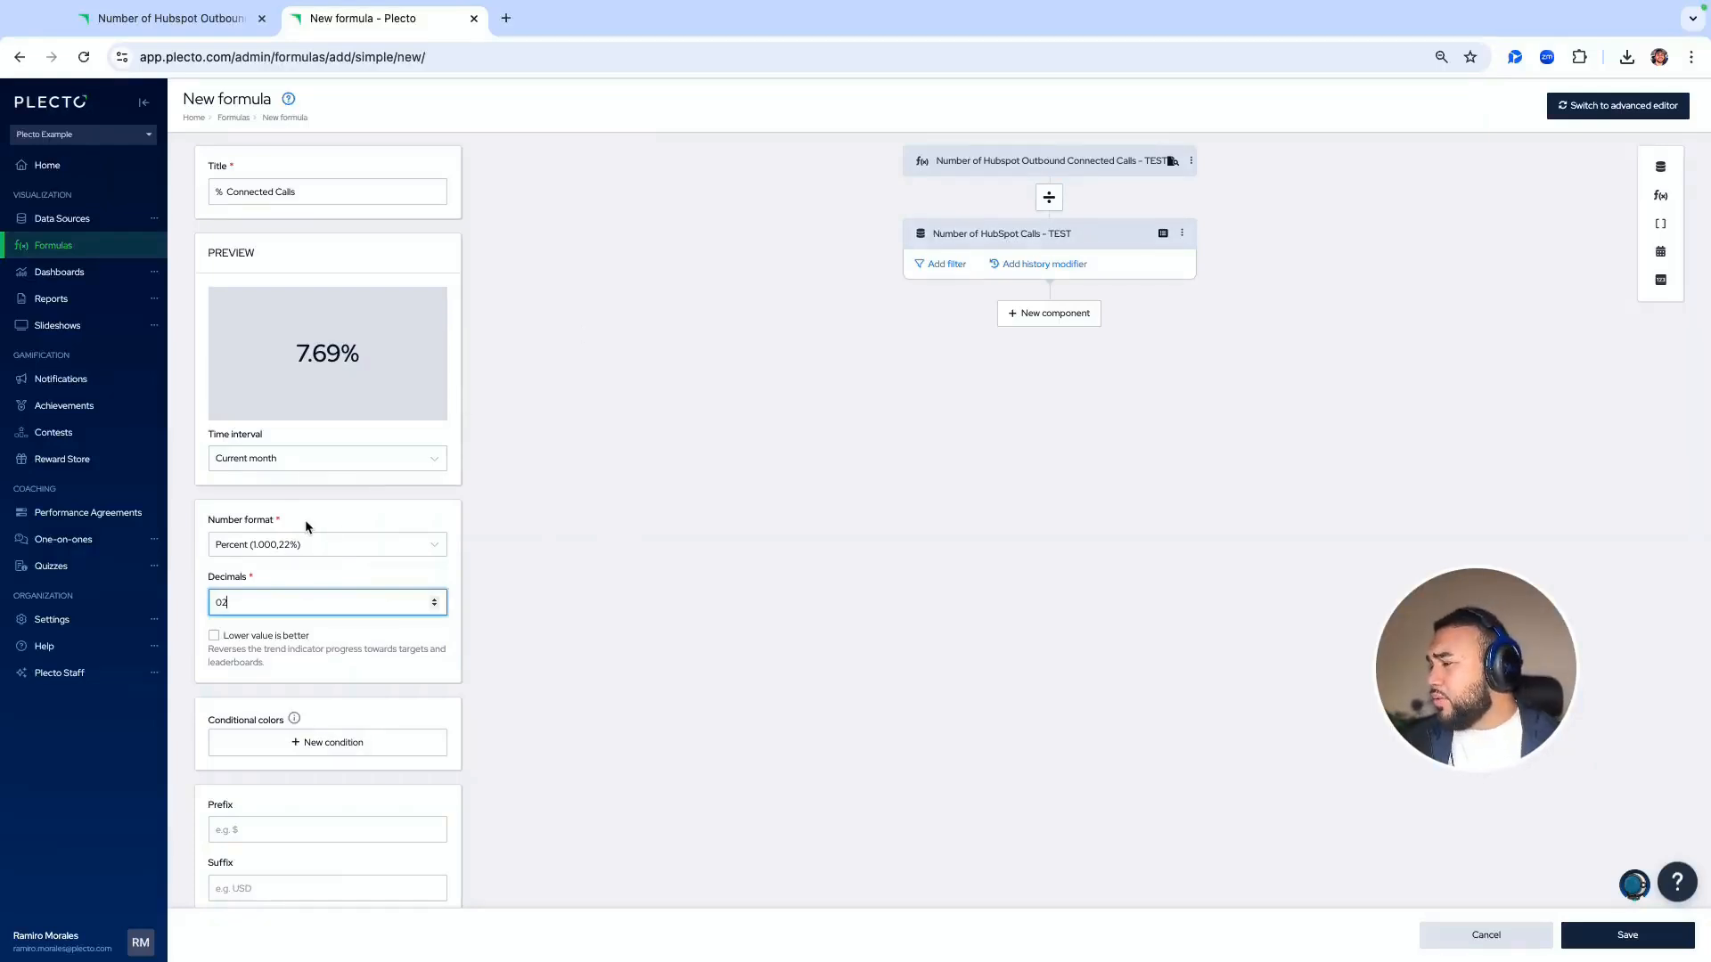
pyautogui.moveTo(304, 522); pyautogui.dragTo(210, 523)
pyautogui.click(247, 541)
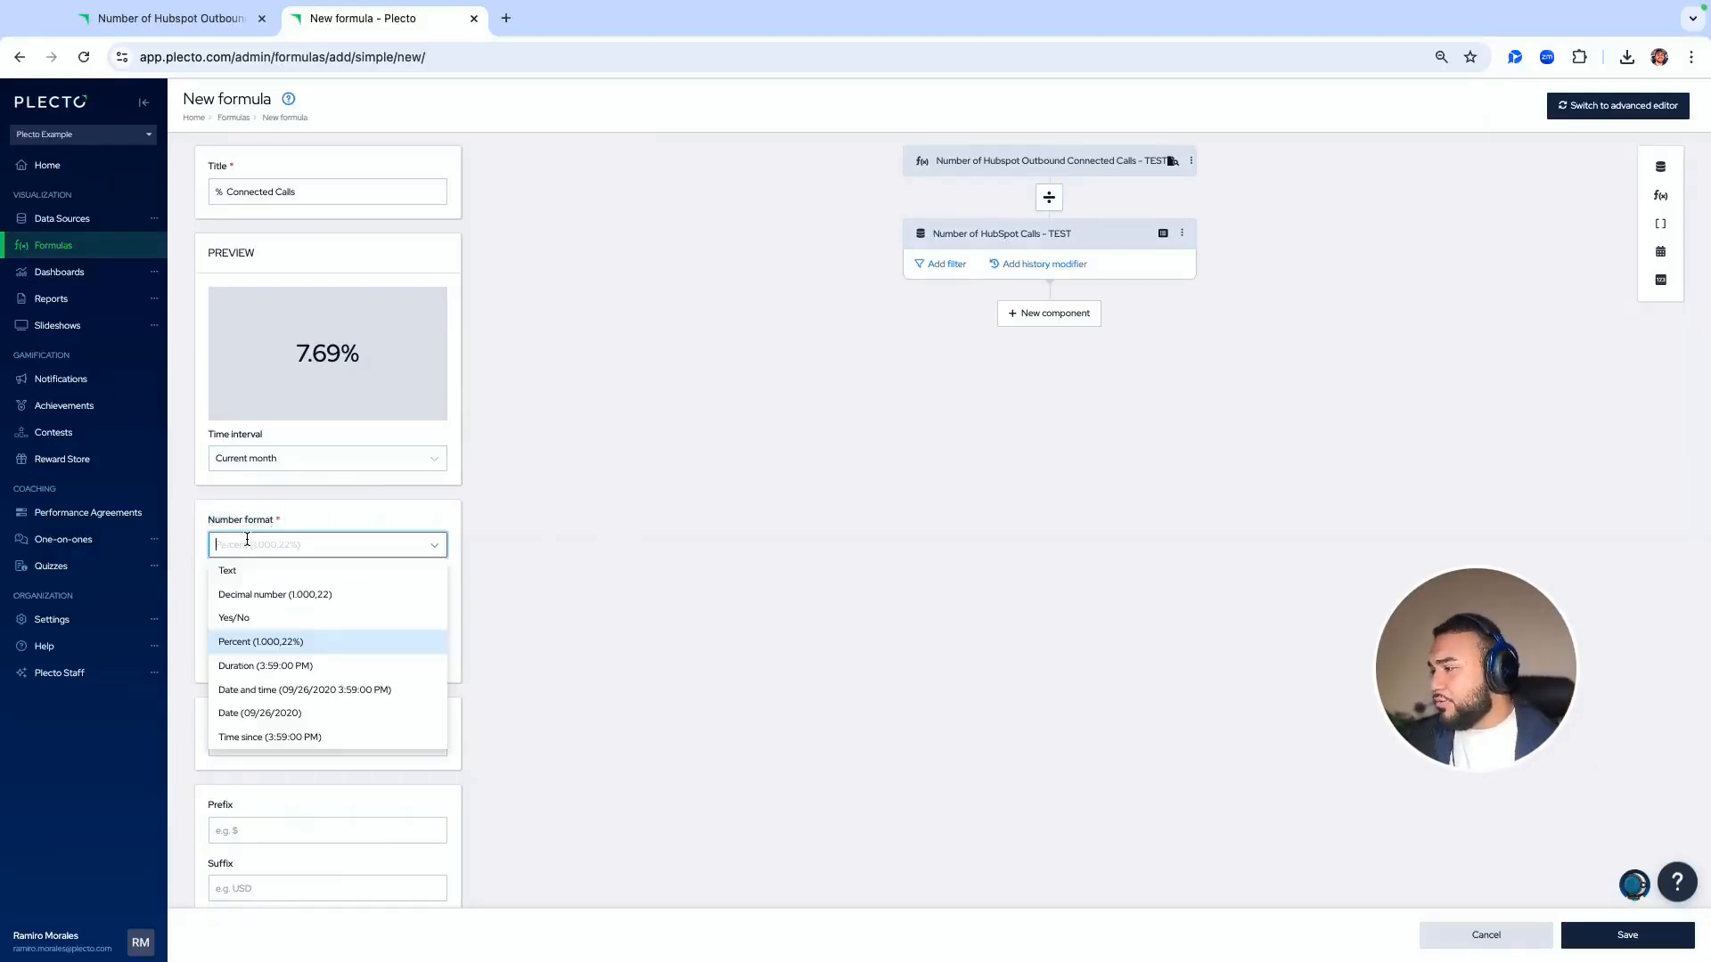
pyautogui.click(523, 630)
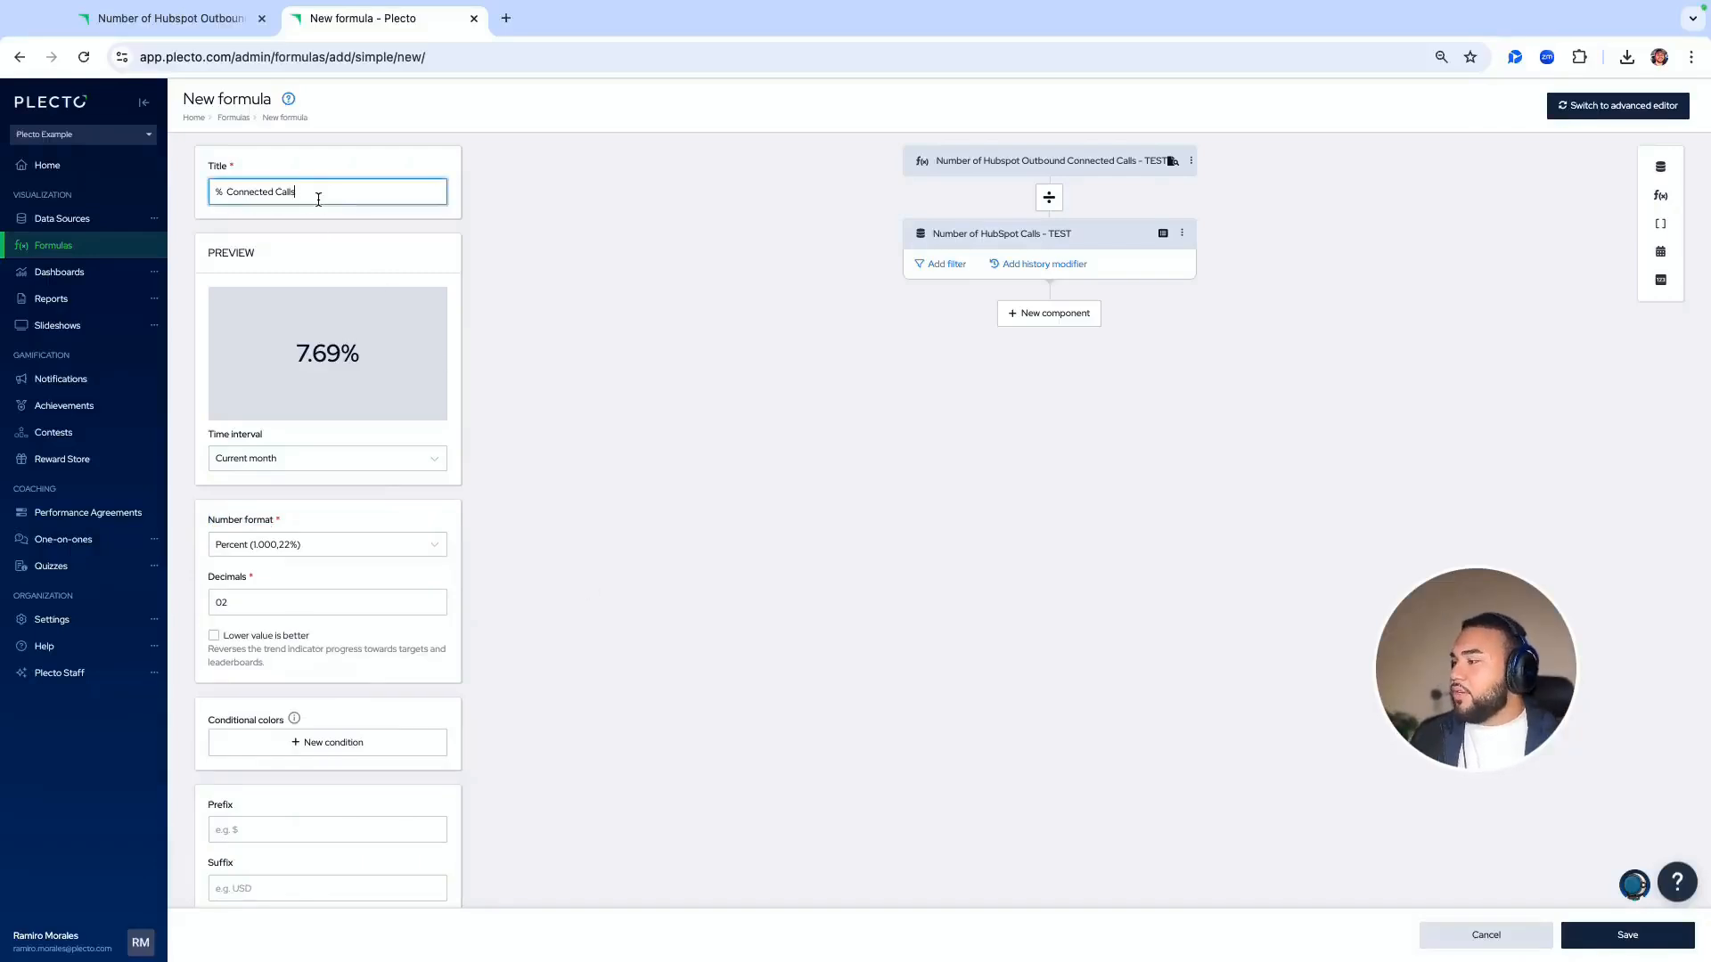
pyautogui.scroll(-1, 584, 519)
pyautogui.scroll(1, 584, 518)
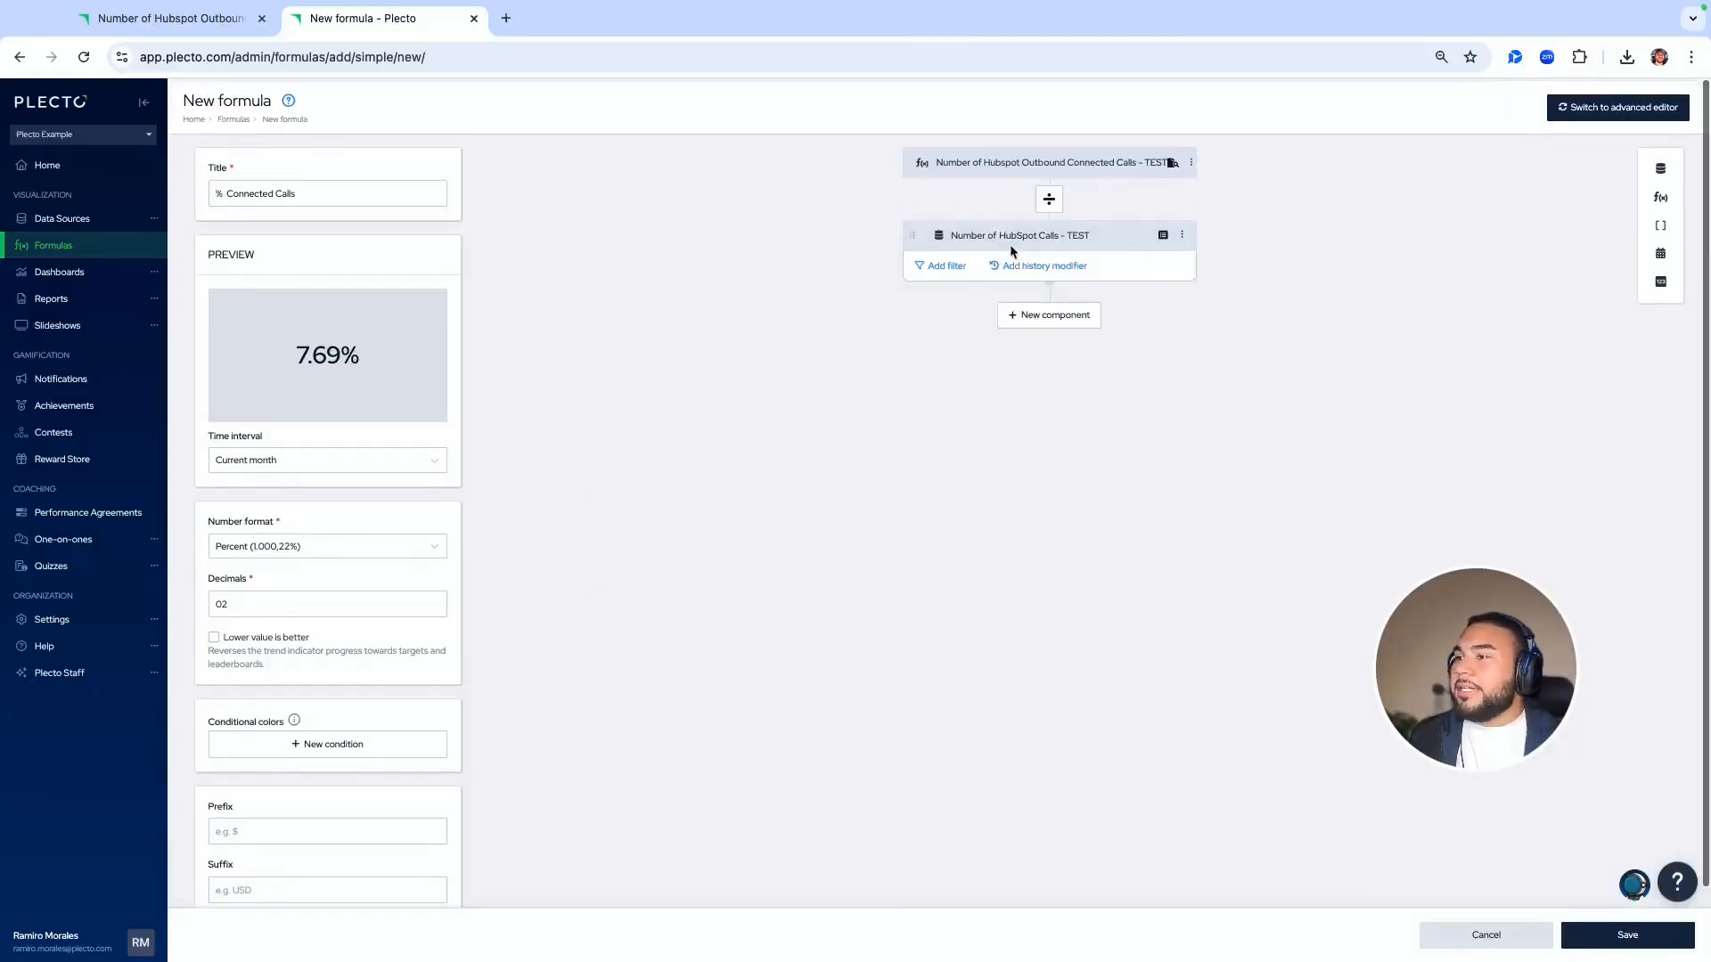
# Duplicate the new formula's browser tab and start another formula from the Formulas overview there
pyautogui.rightClick(348, 18)
pyautogui.click(382, 168)
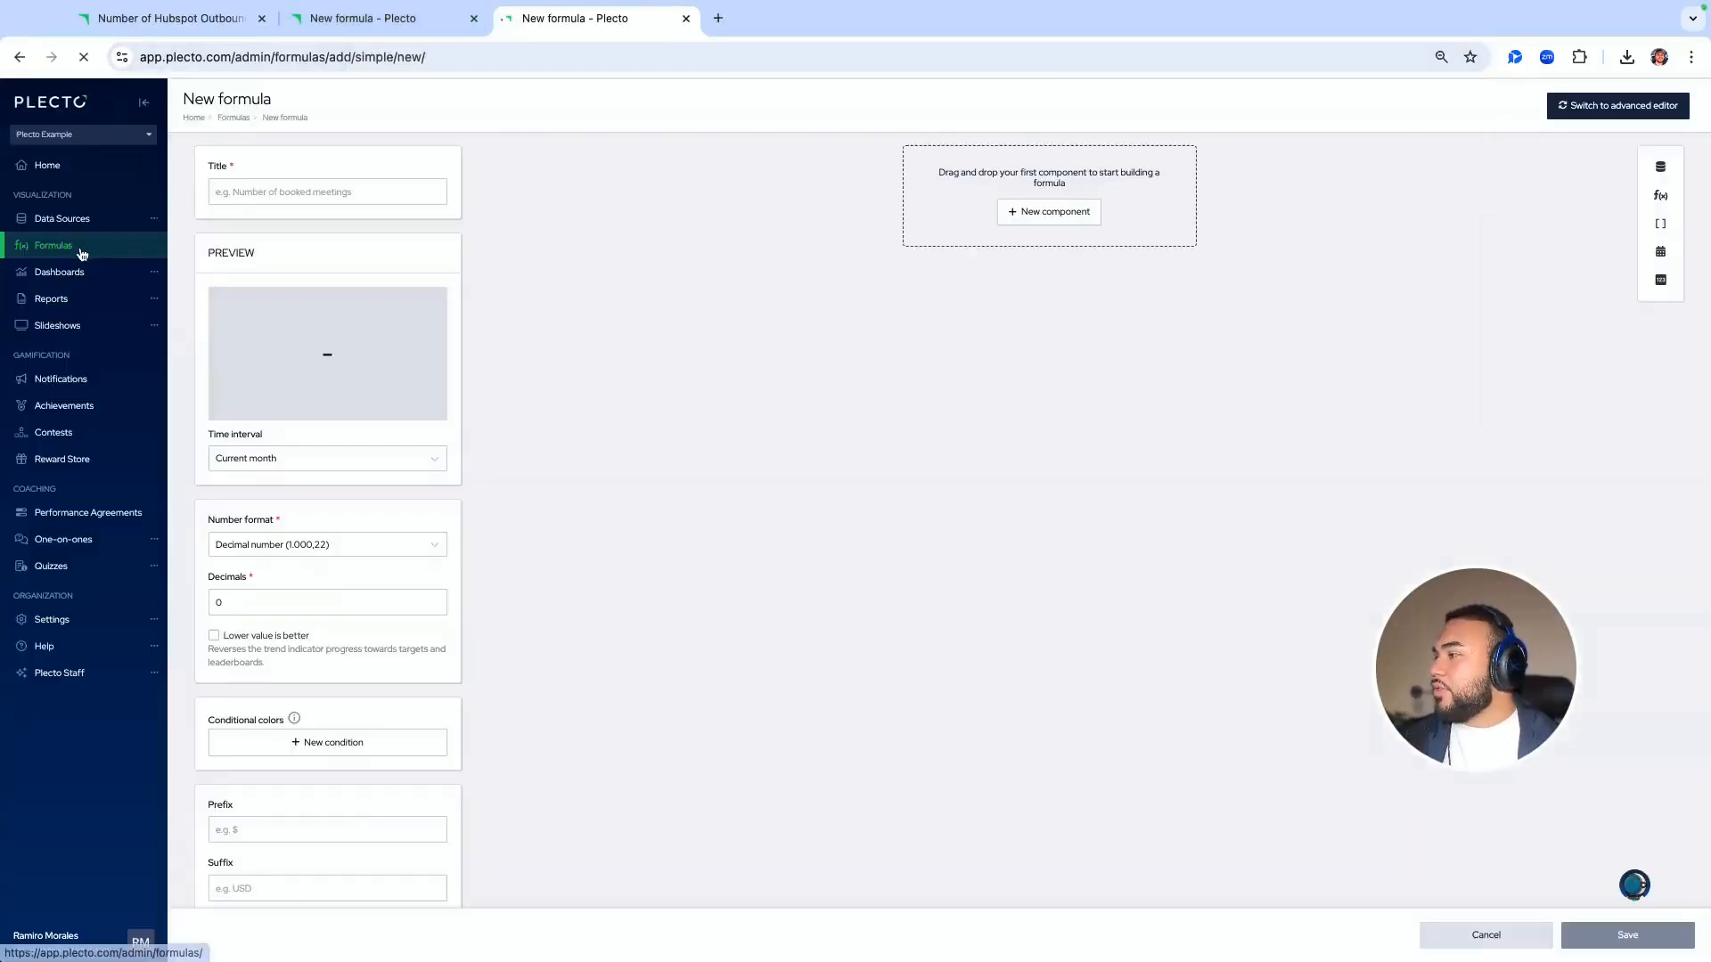
pyautogui.click(82, 254)
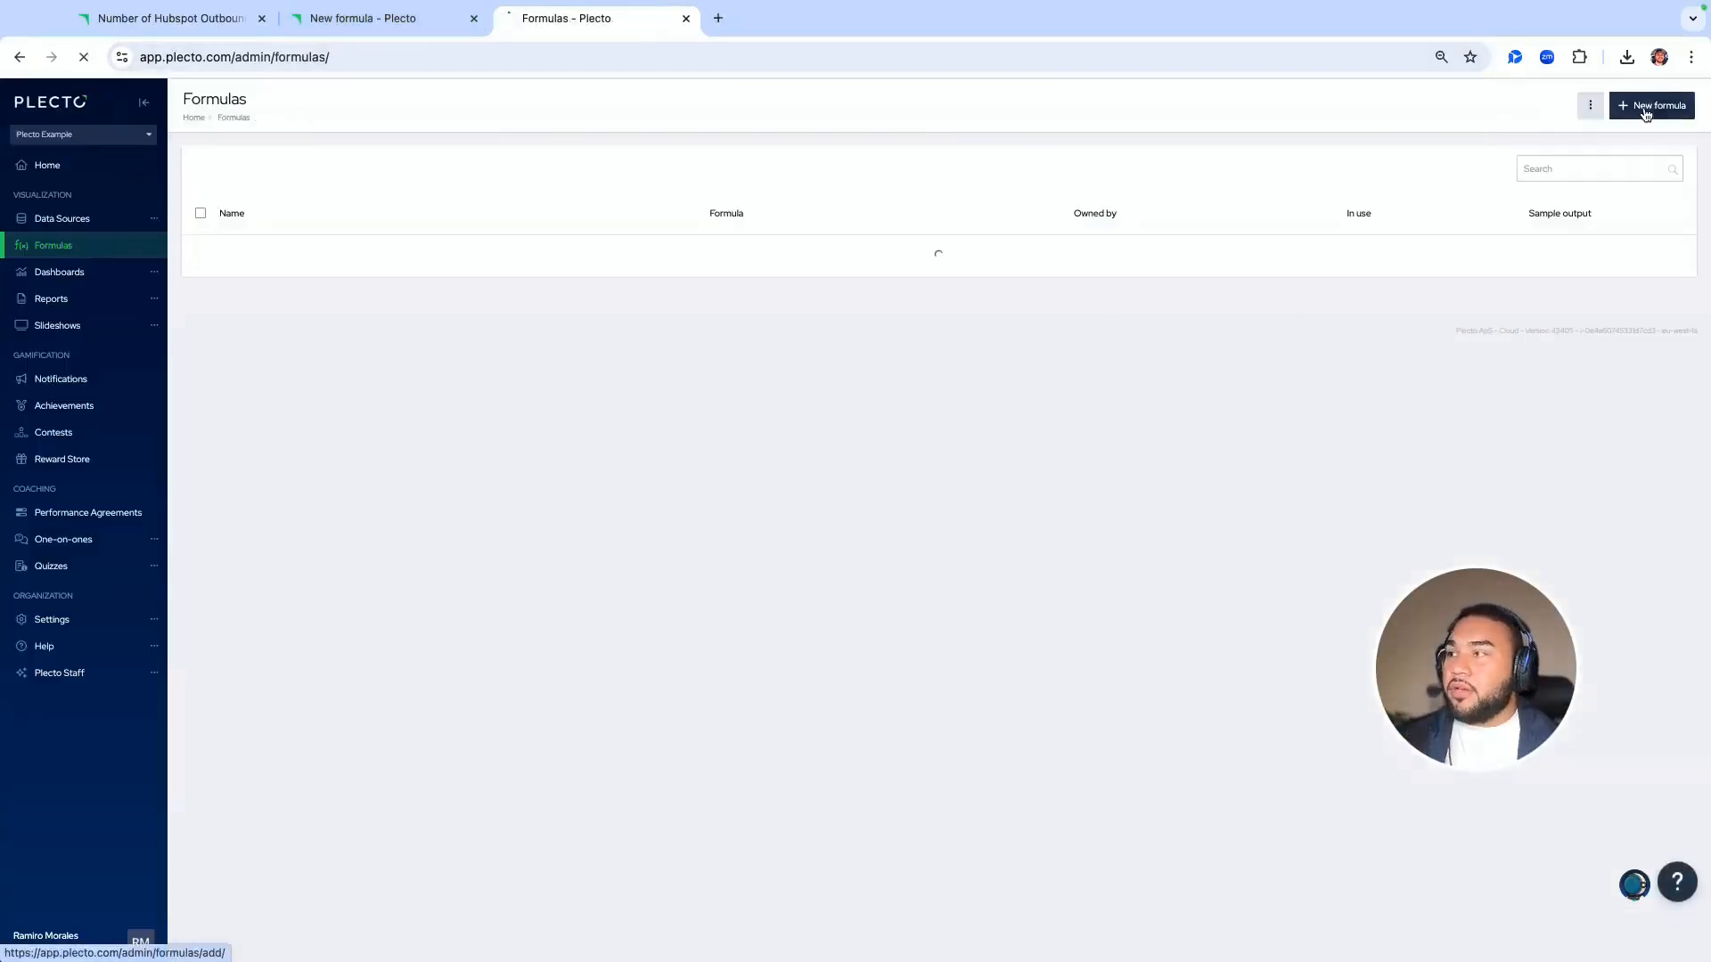
pyautogui.click(1645, 111)
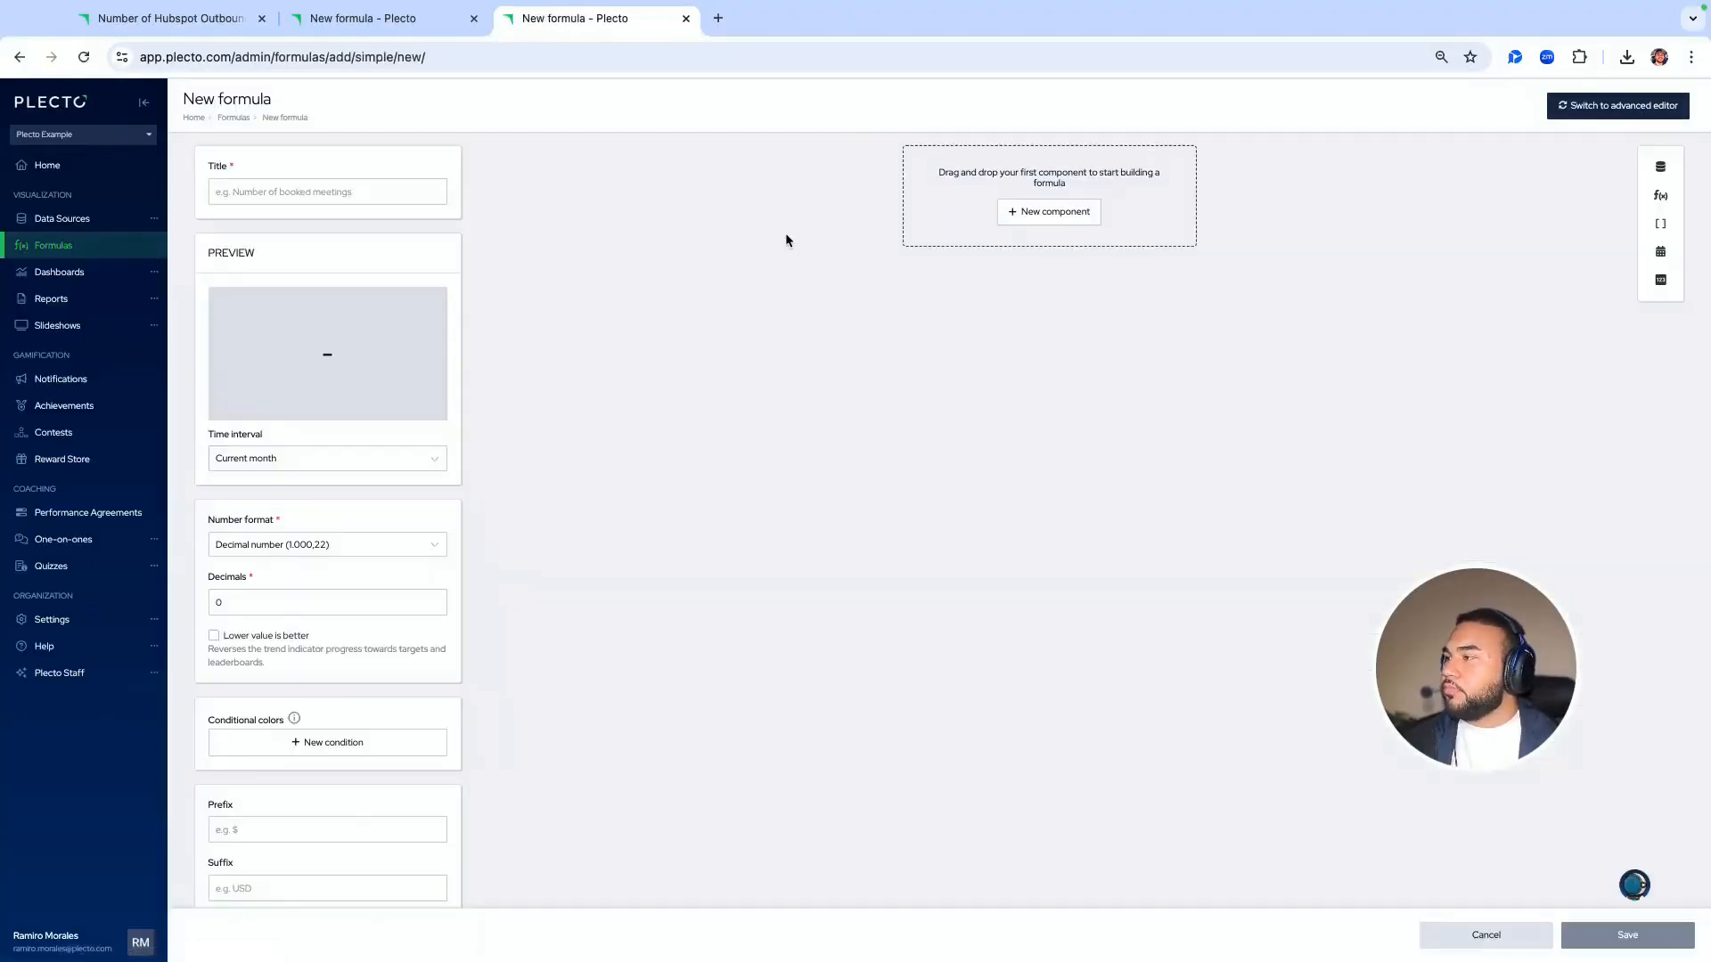
pyautogui.click(315, 193)
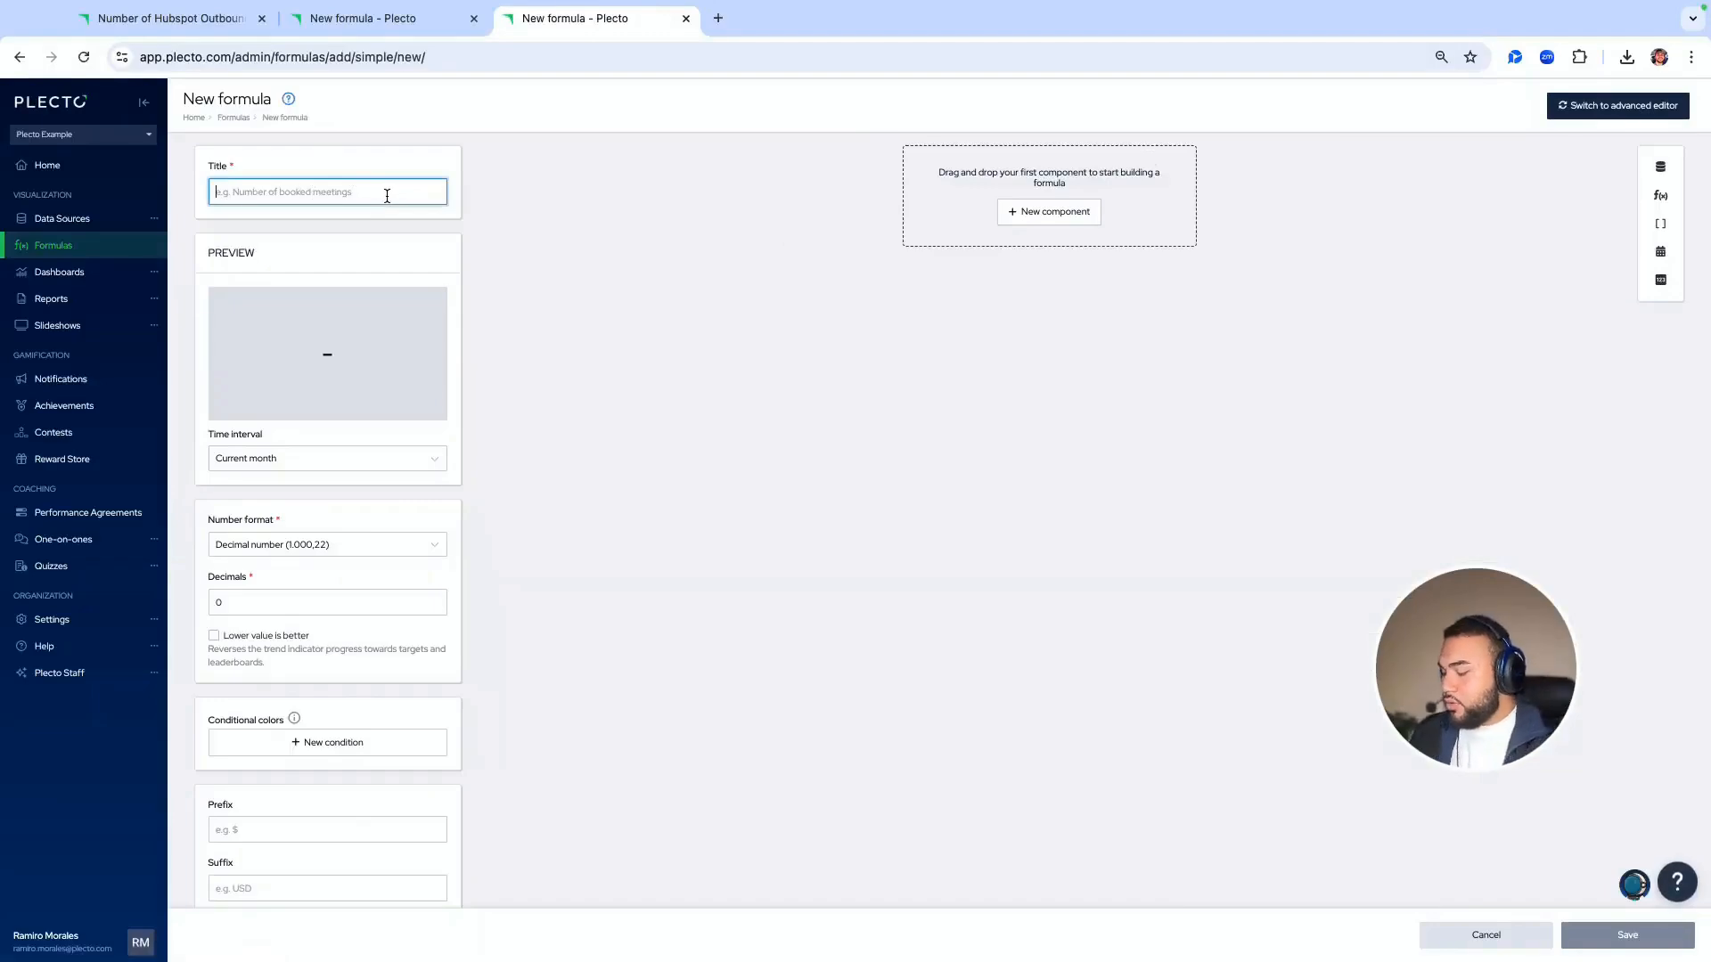
pyautogui.press('capslock')
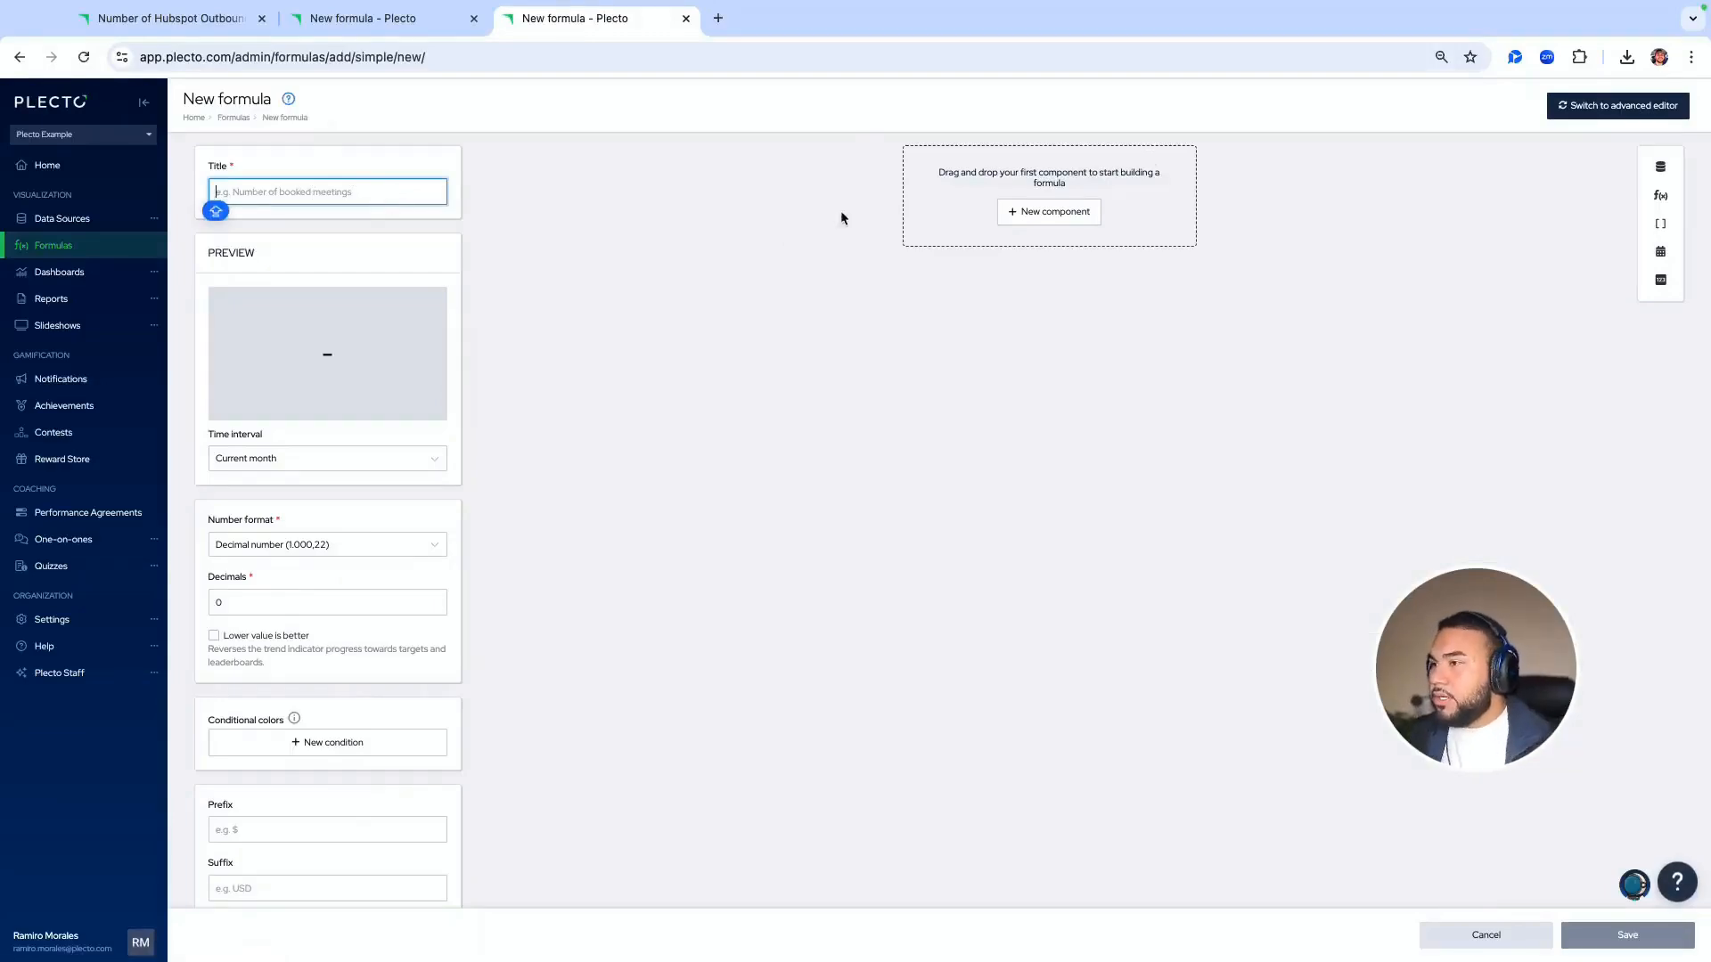
# Add a data function component to the new formula and set its data source to Salesforce Opportunities
pyautogui.click(1074, 218)
pyautogui.click(1007, 228)
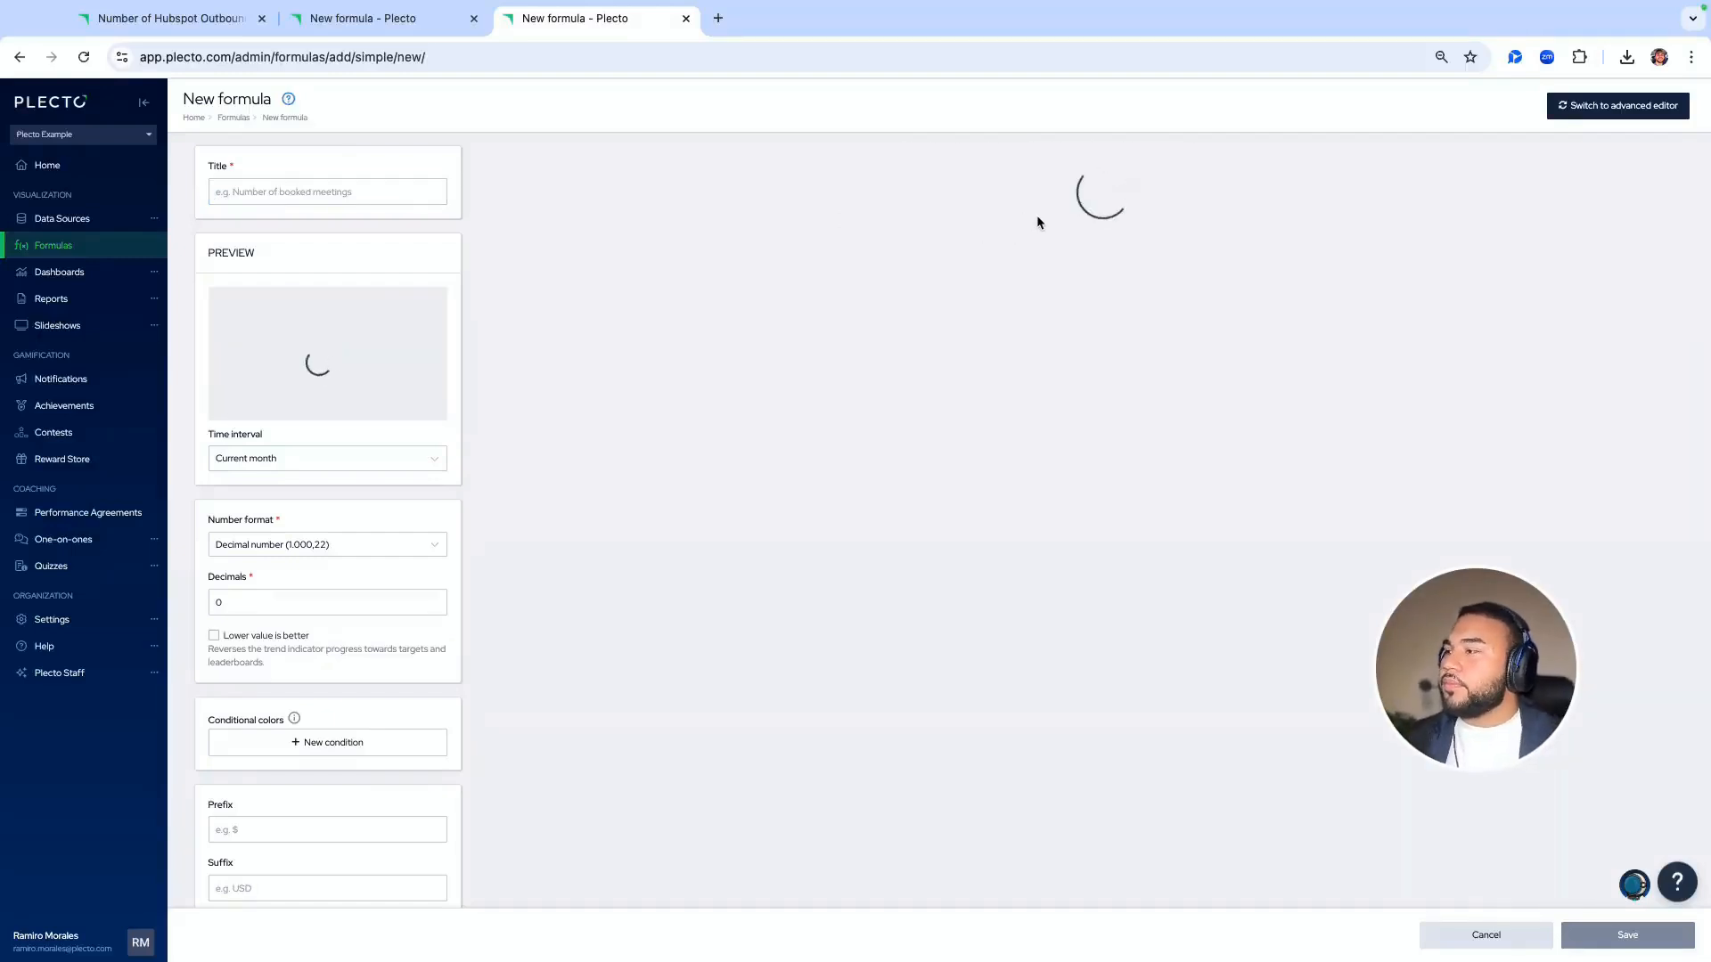
pyautogui.click(1012, 227)
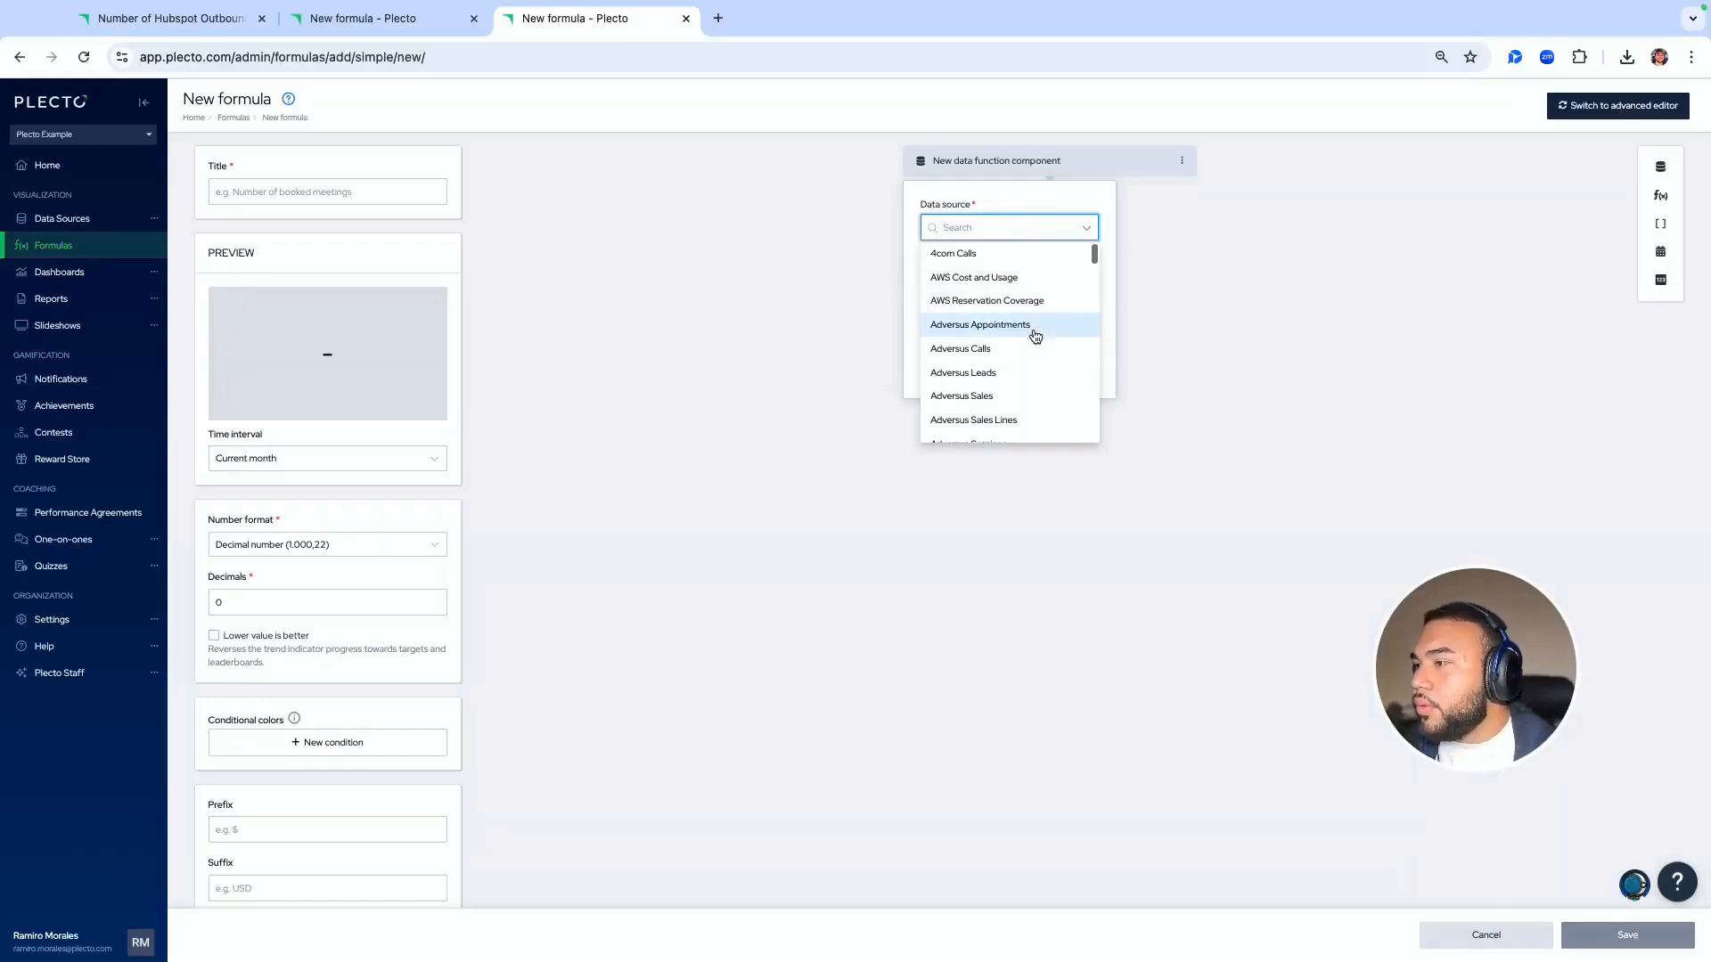
pyautogui.scroll(-1, 1033, 334)
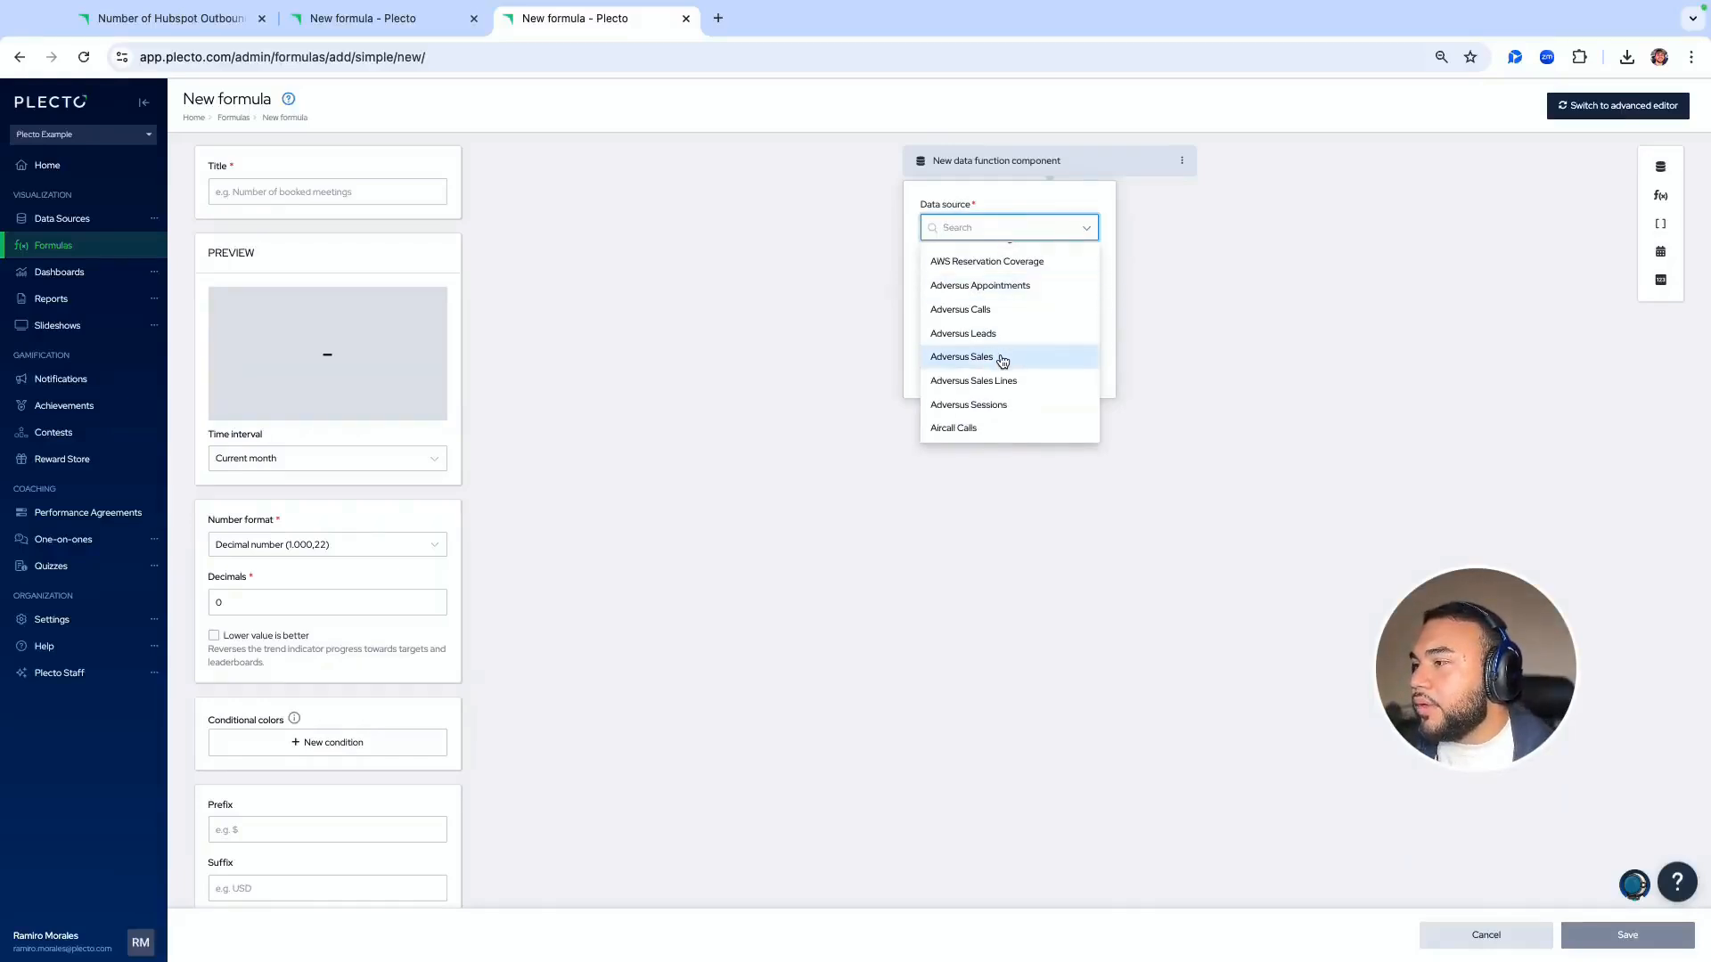
pyautogui.click(999, 356)
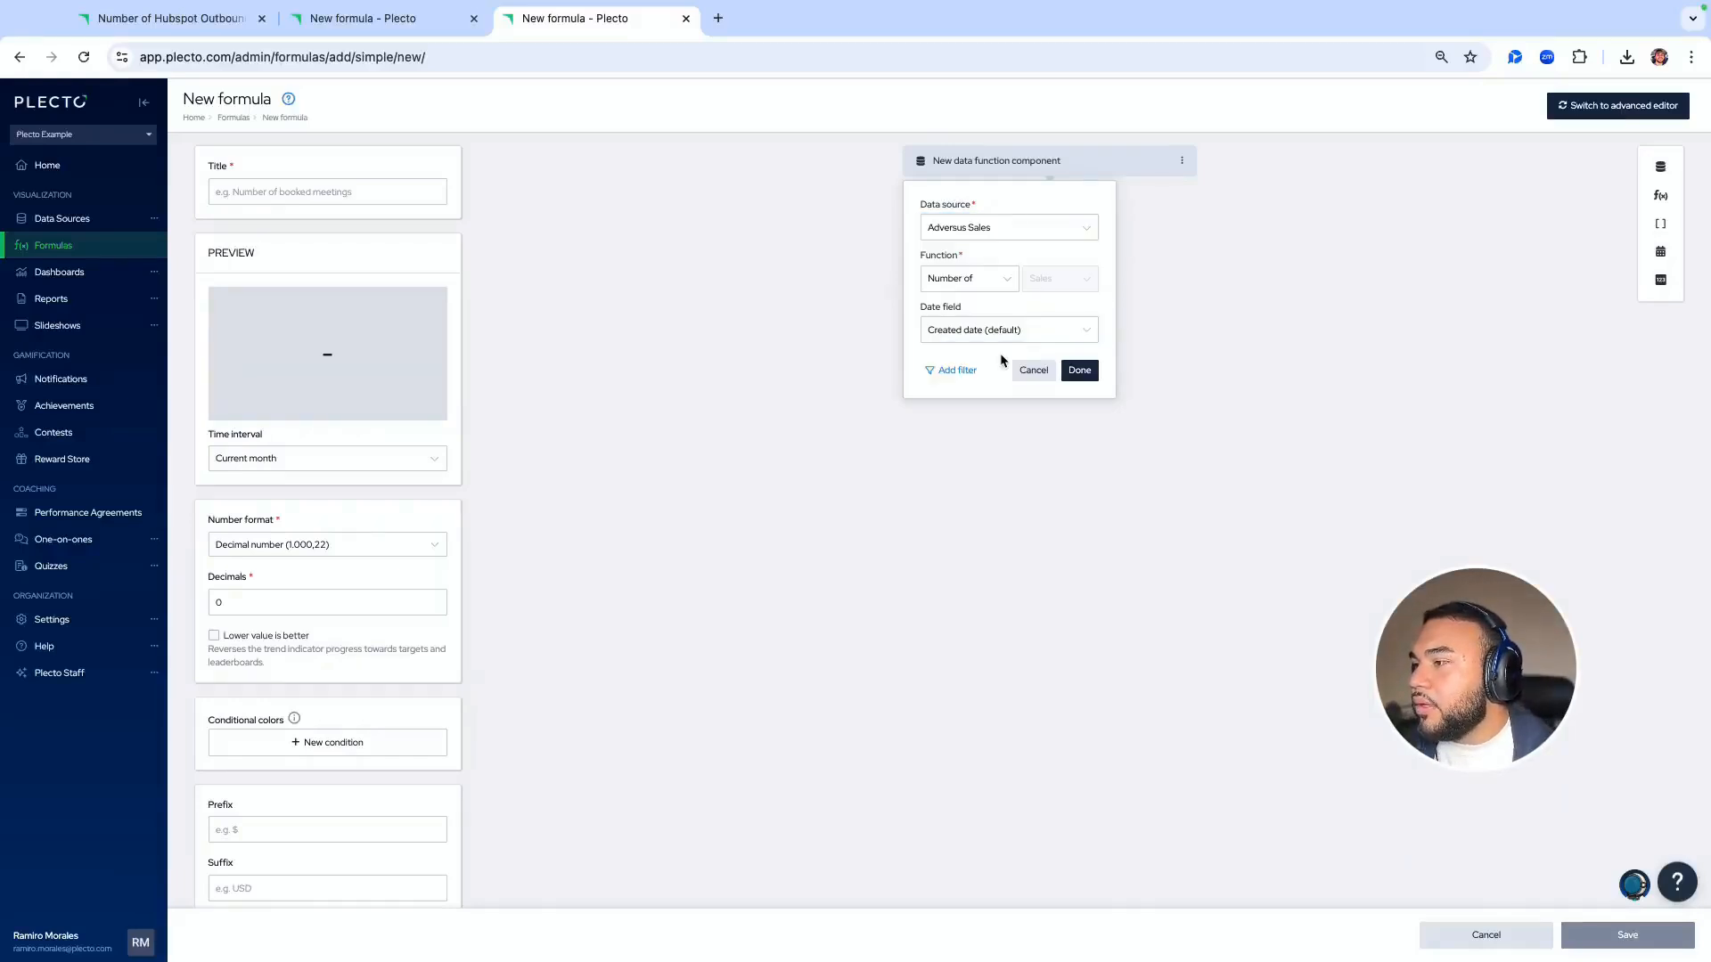
pyautogui.click(978, 229)
pyautogui.write('salesfor')
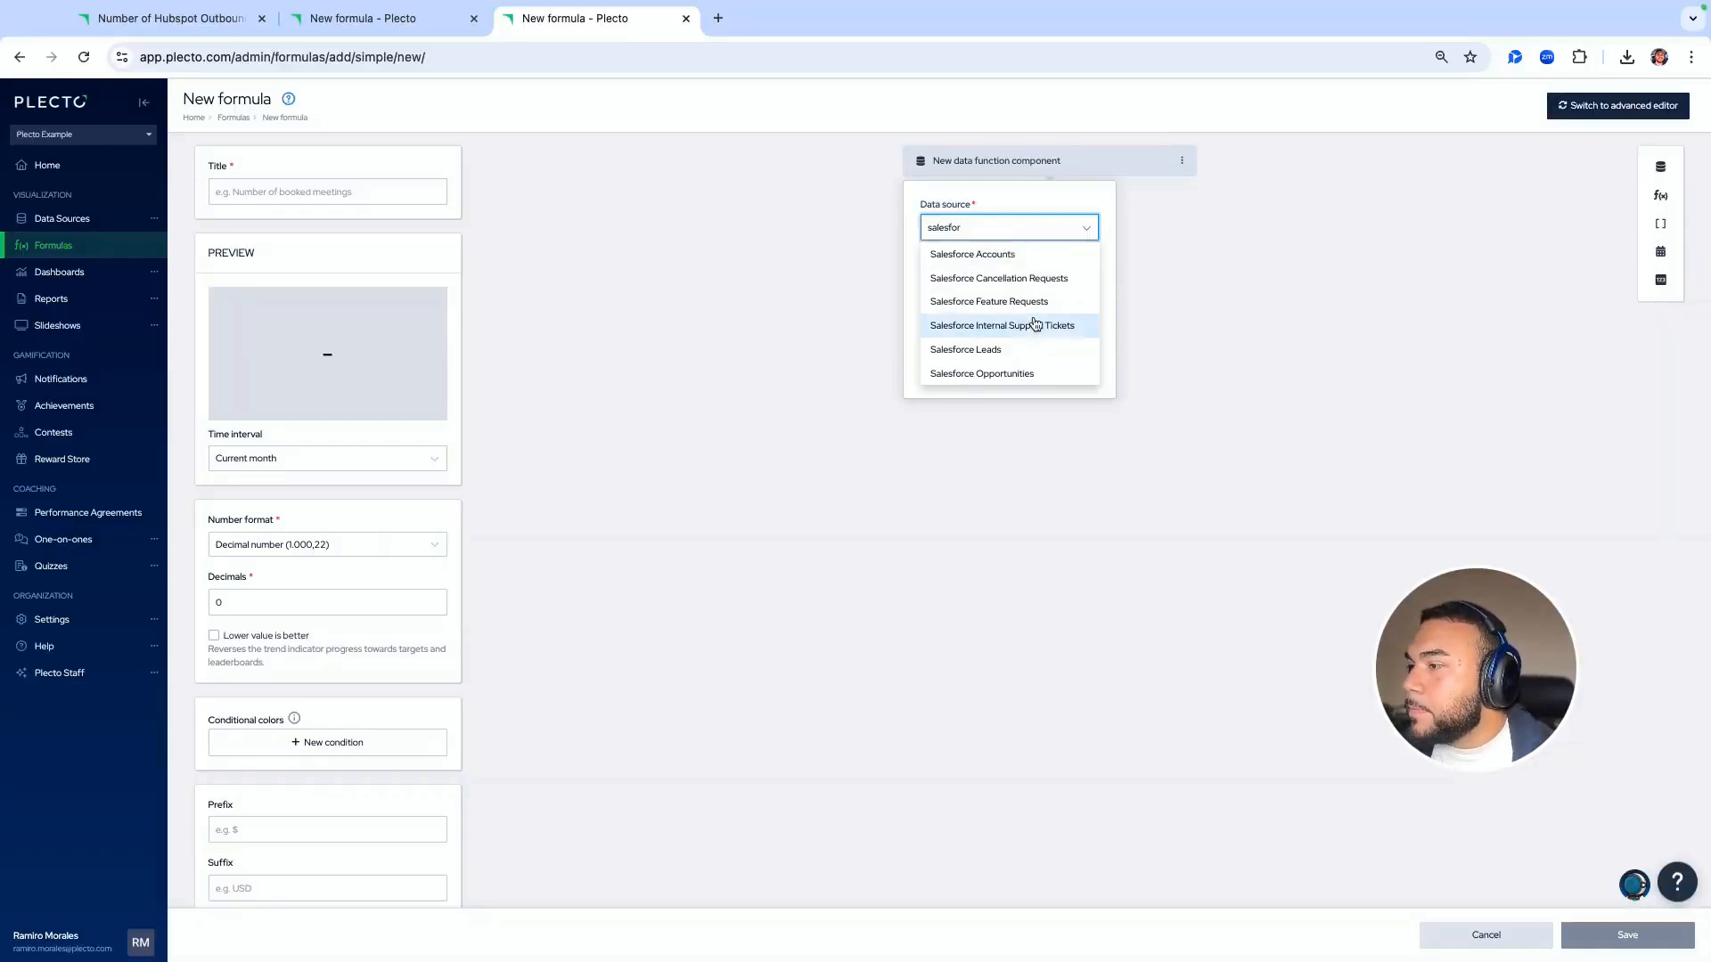
pyautogui.scroll(-1, 1035, 324)
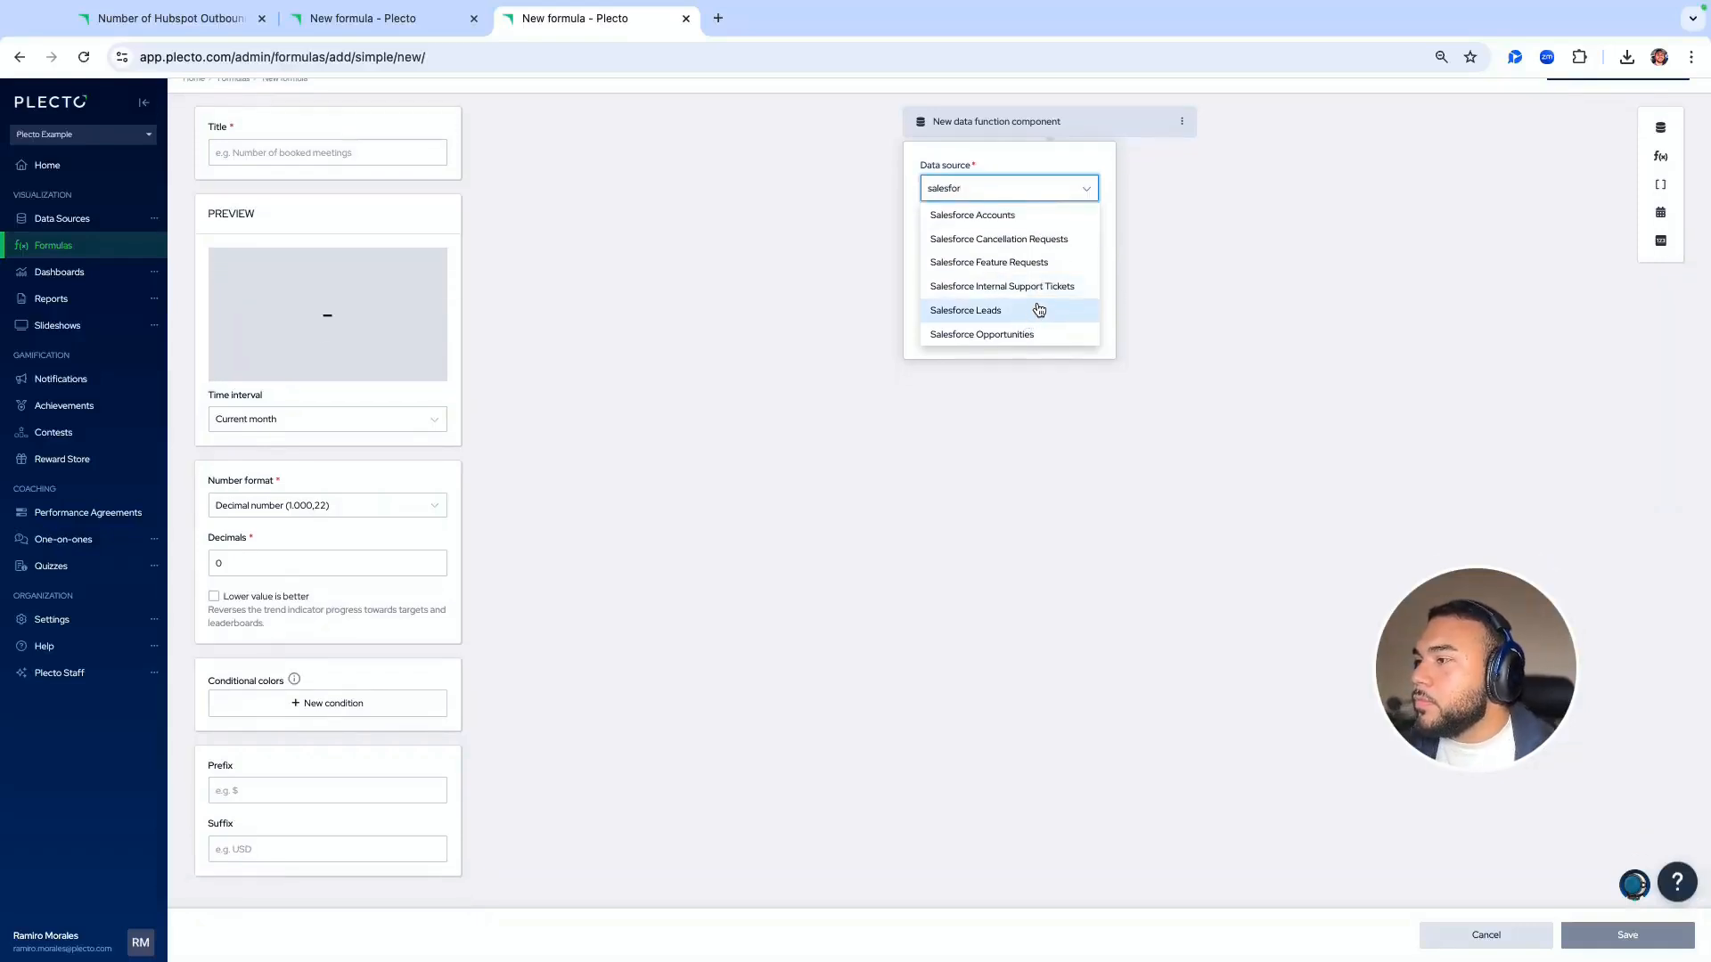
pyautogui.click(1040, 335)
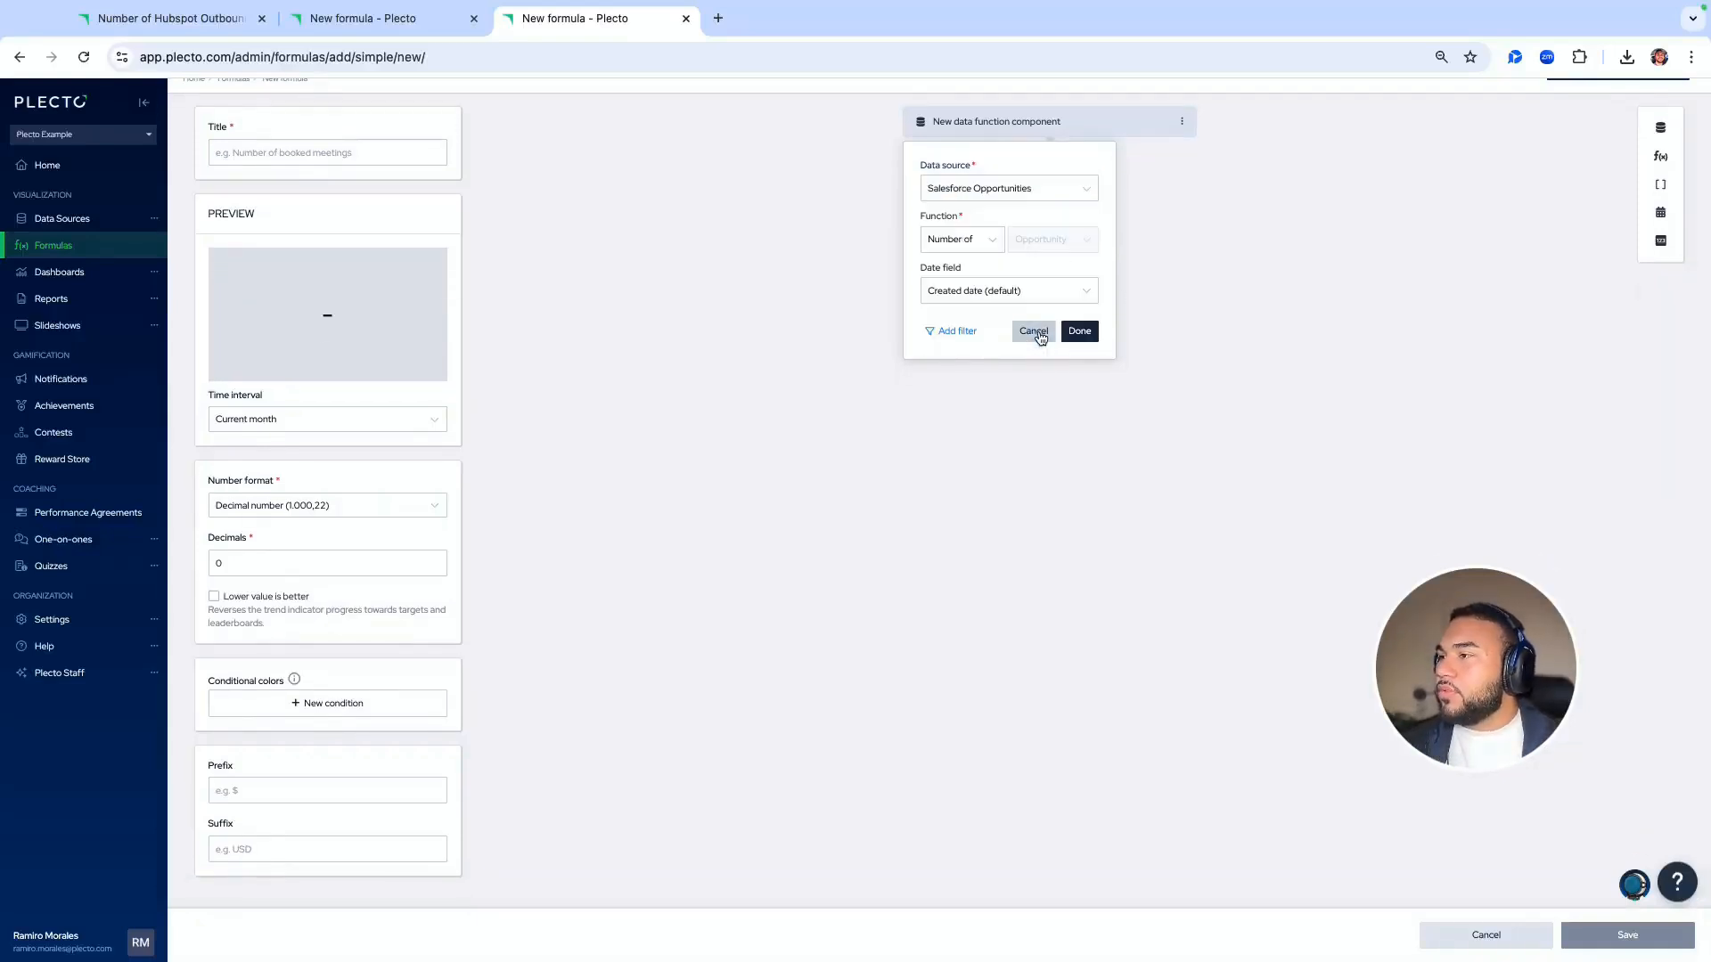
# Set the component's function to Sum of Amount and its date field to Close Date
pyautogui.click(971, 245)
pyautogui.click(958, 327)
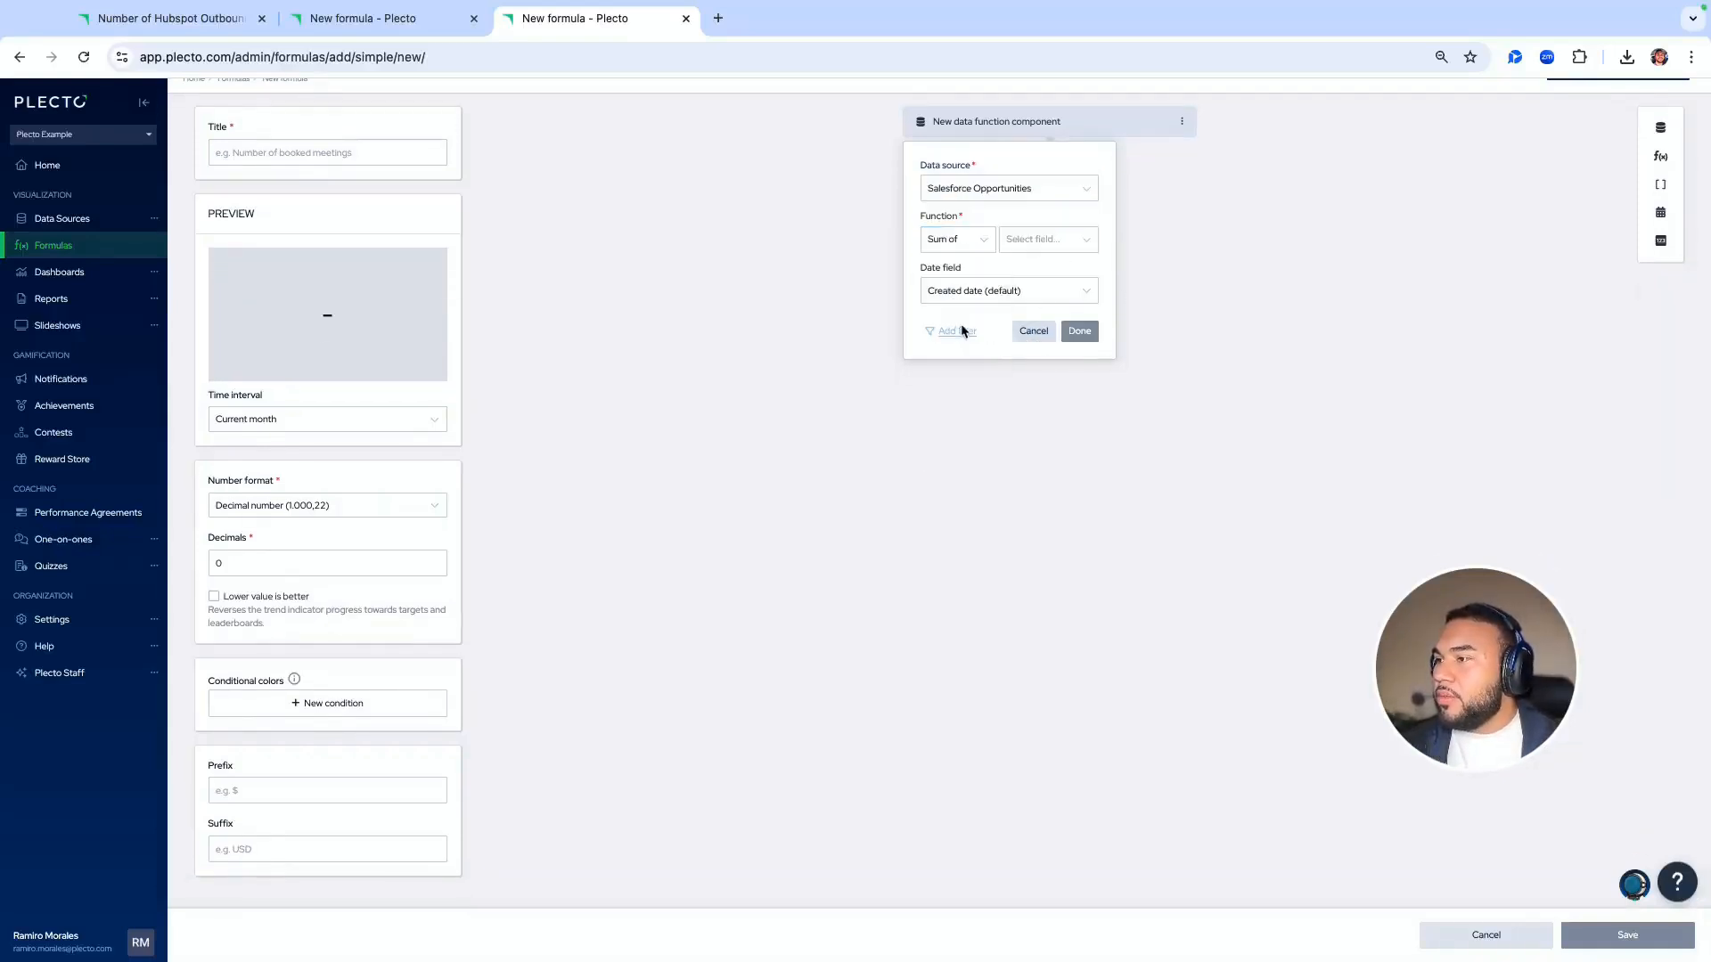
pyautogui.click(1035, 248)
pyautogui.click(1053, 264)
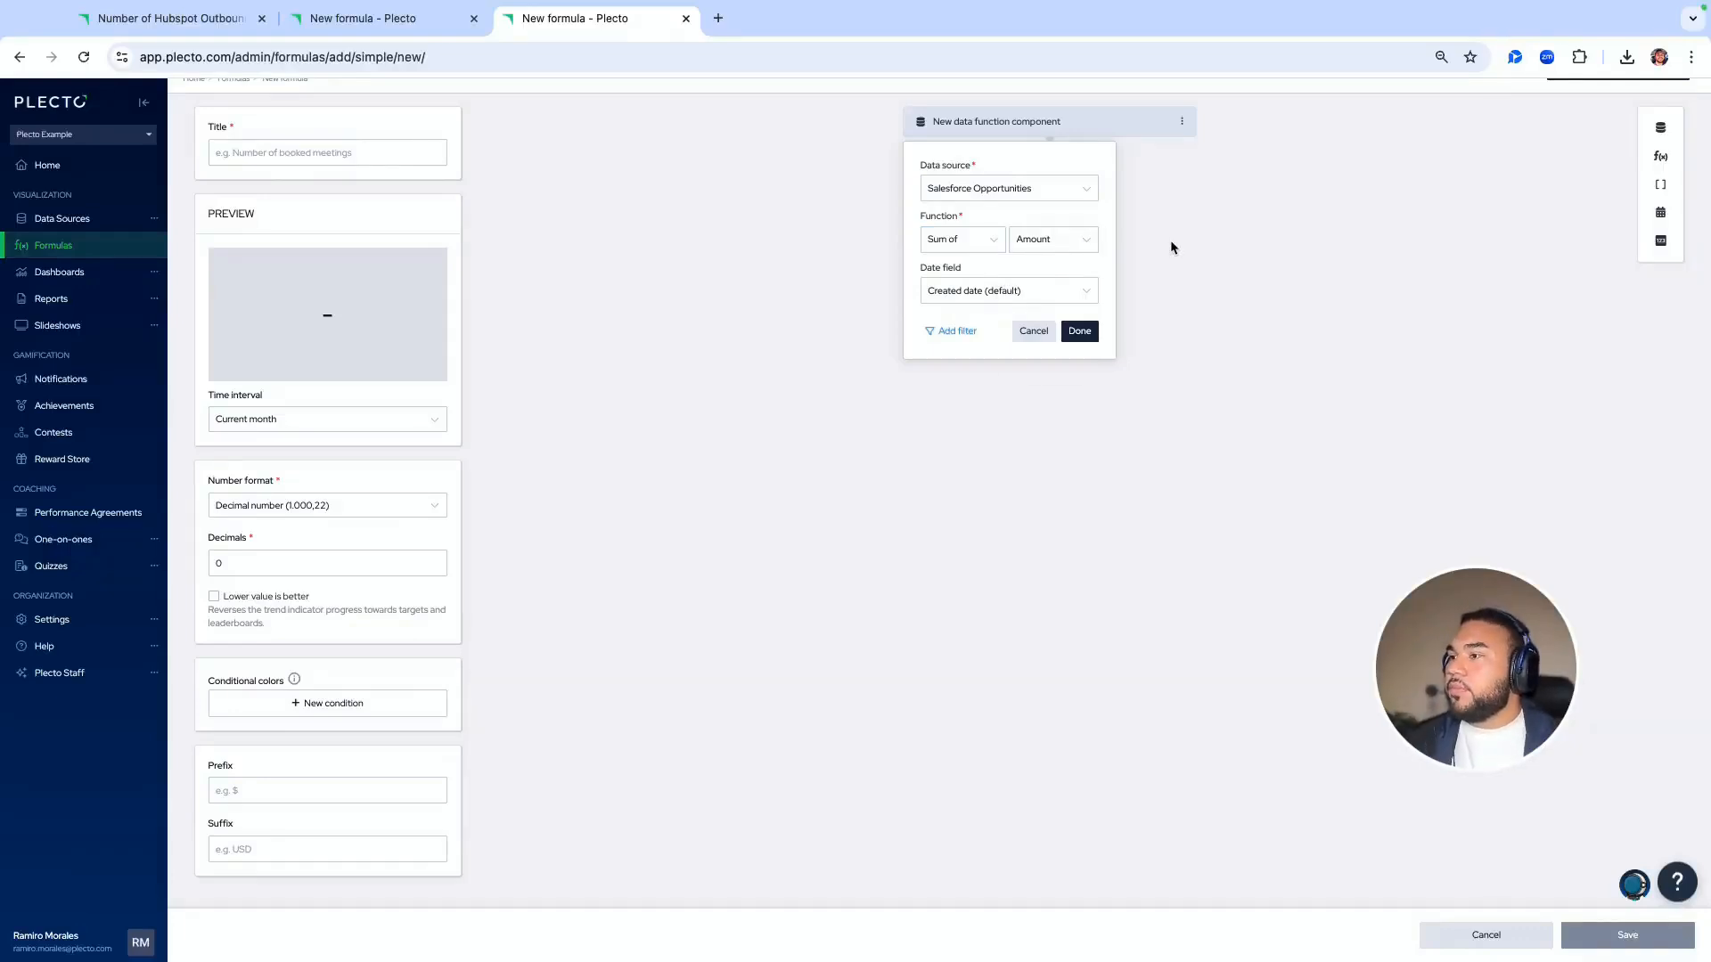
pyautogui.click(1074, 302)
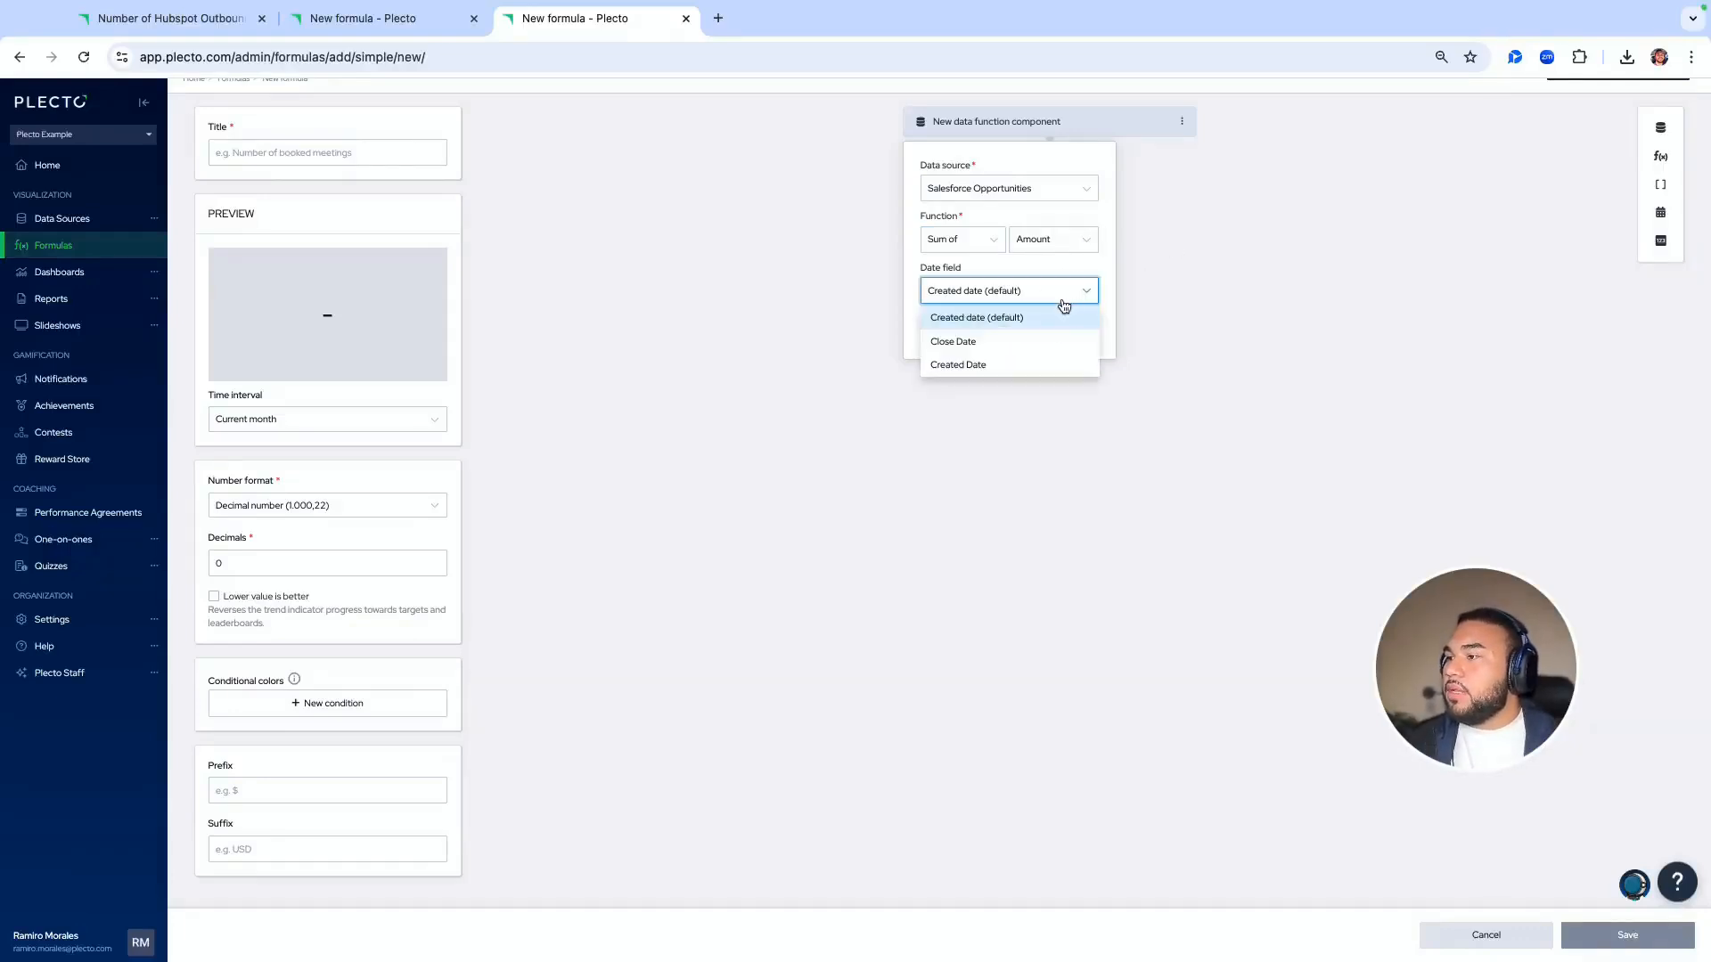
pyautogui.click(975, 344)
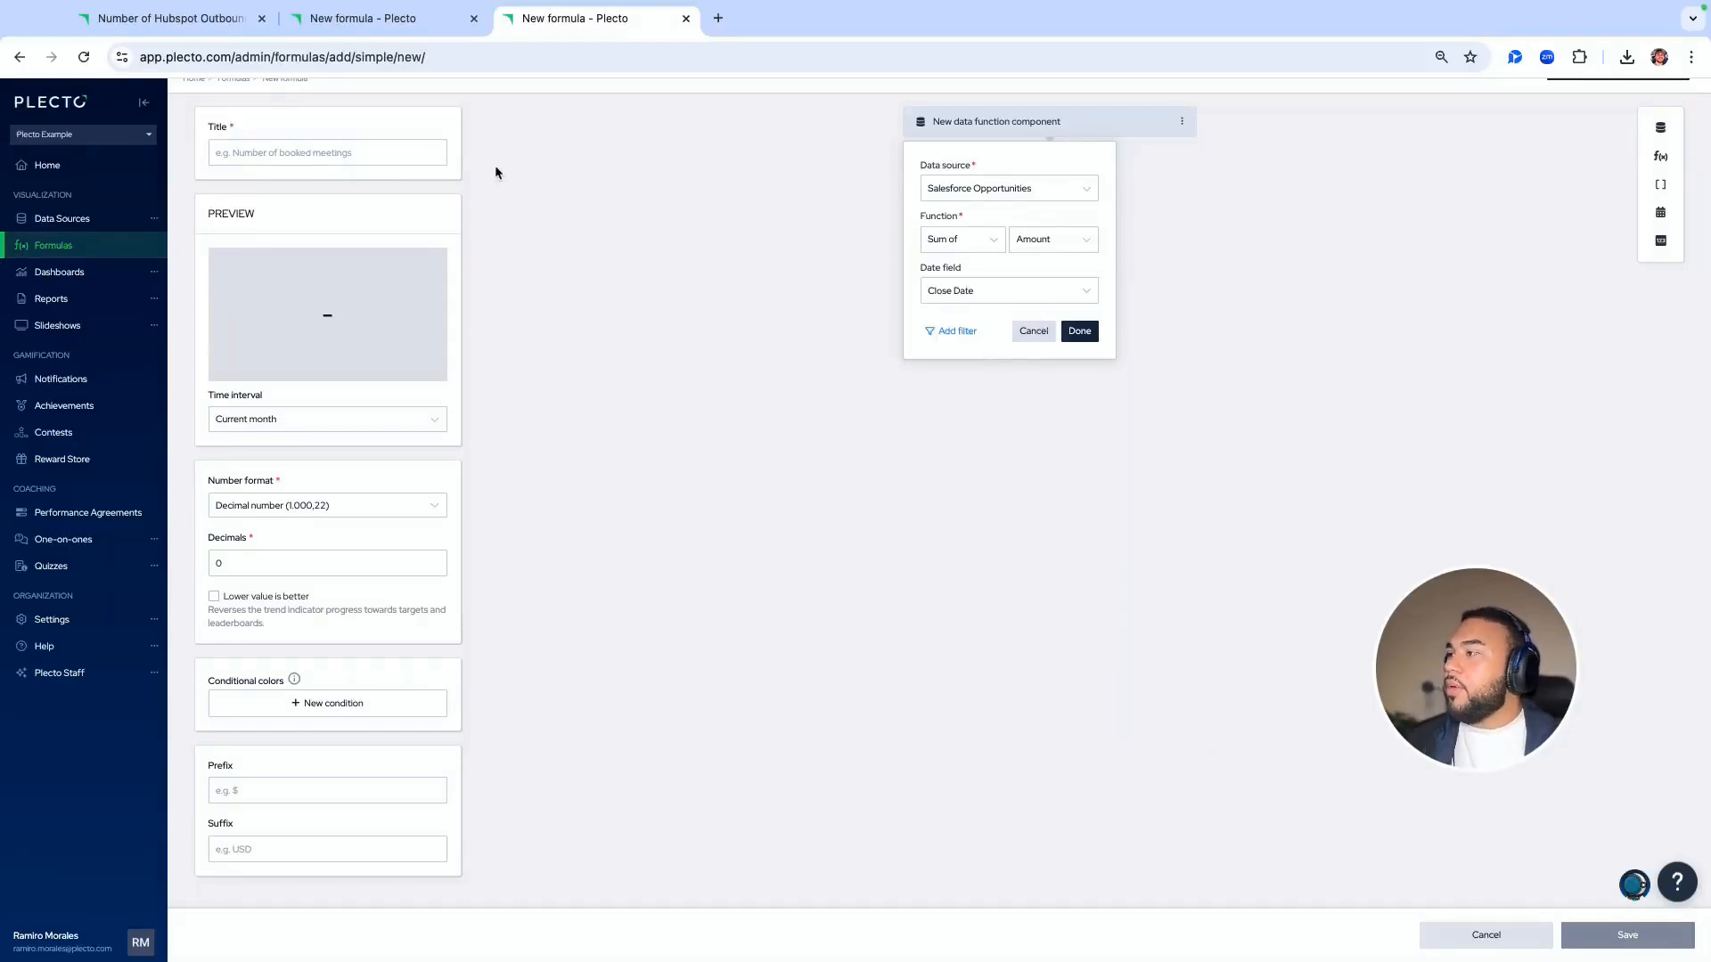
# Title the new formula "Sum of Amount from Opp"
pyautogui.click(372, 158)
pyautogui.write('Number')
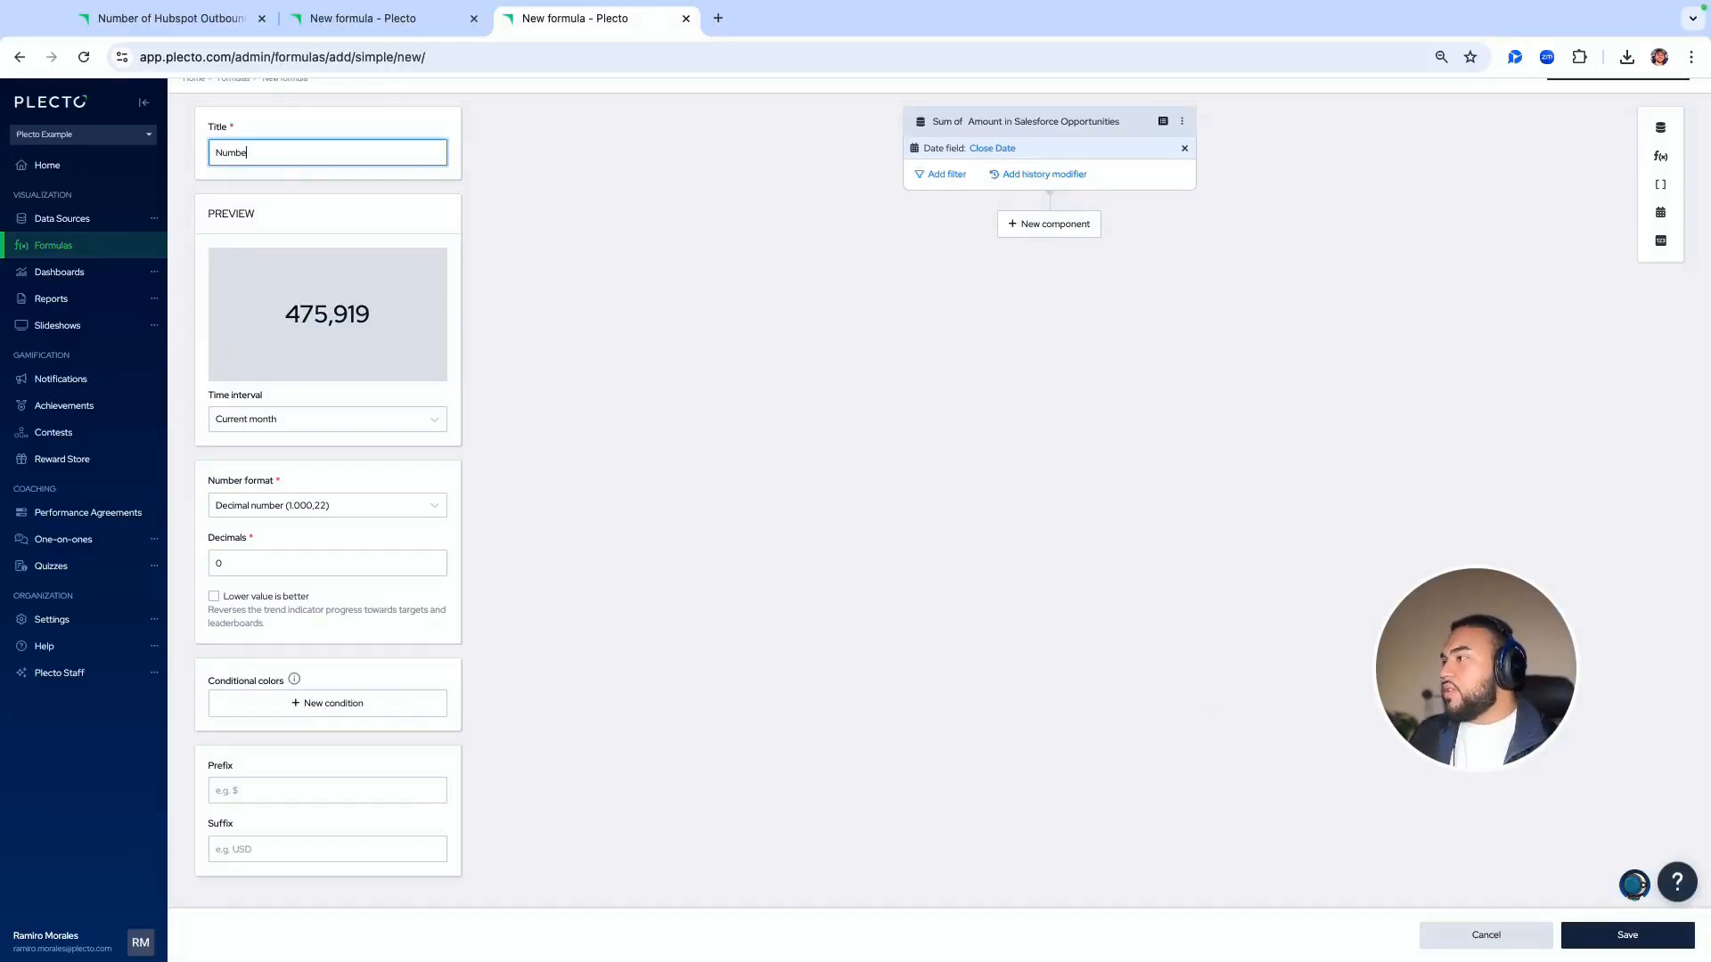
pyautogui.press('BackSpace')
pyautogui.press('BackSpace')
pyautogui.press('BackSpace')
pyautogui.press('BackSpace')
pyautogui.press('BackSpace')
pyautogui.write('Sum of Amount')
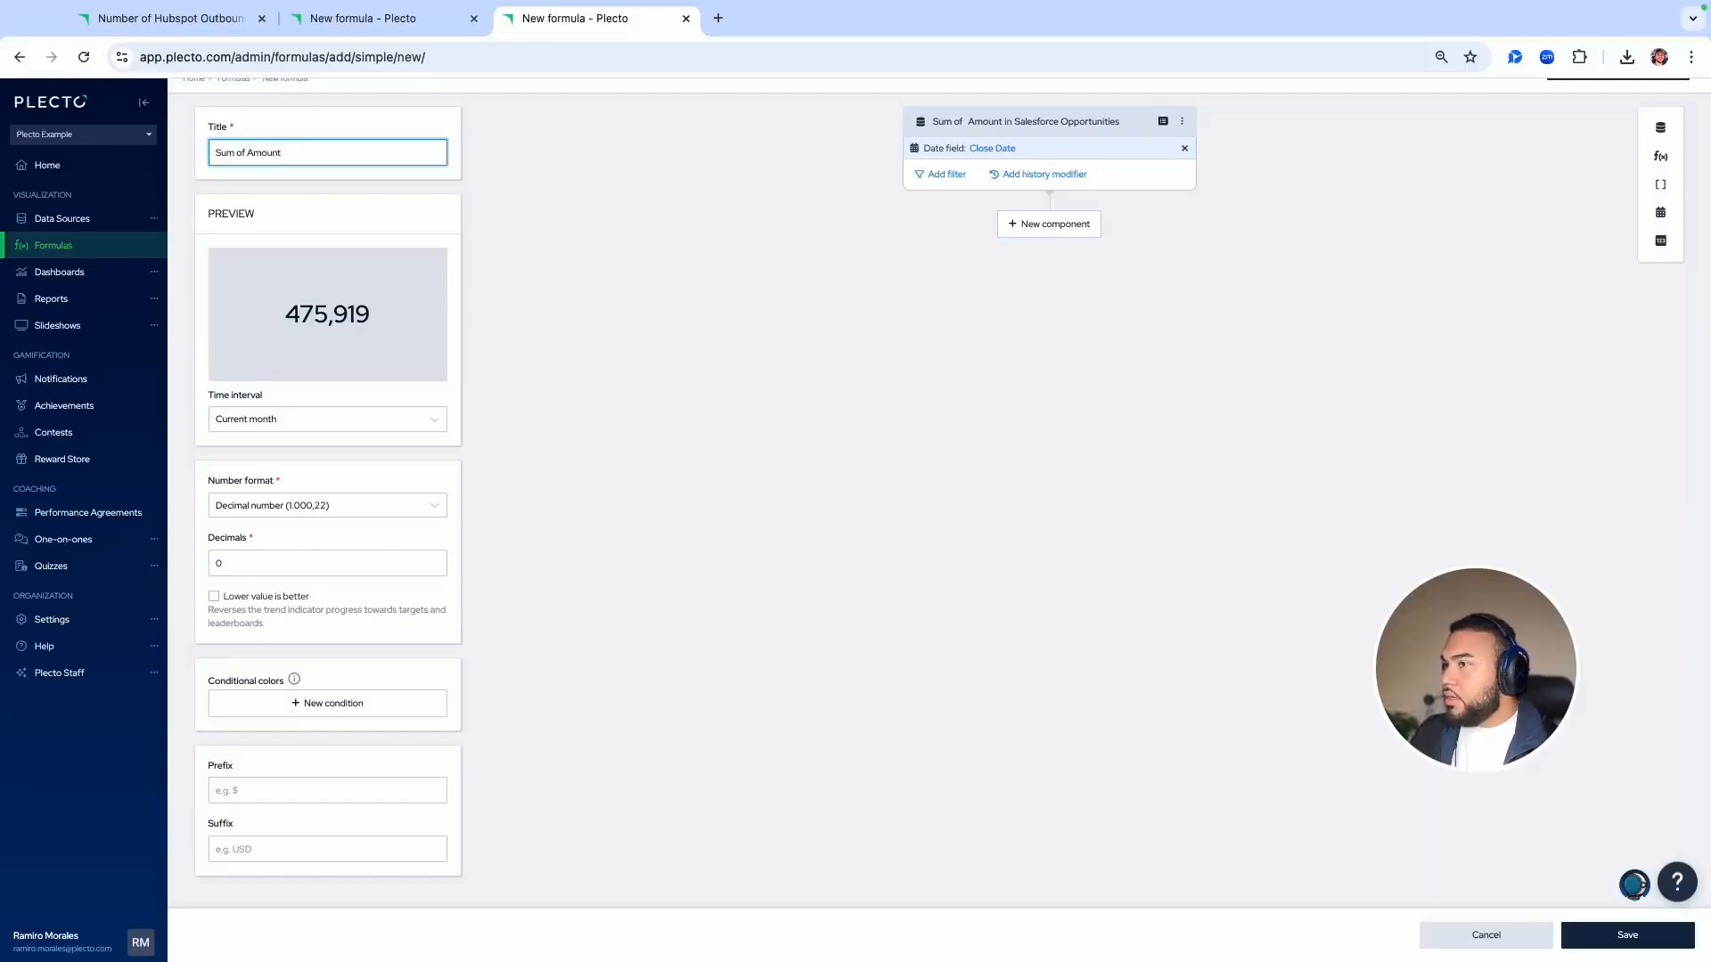
pyautogui.write(' from')
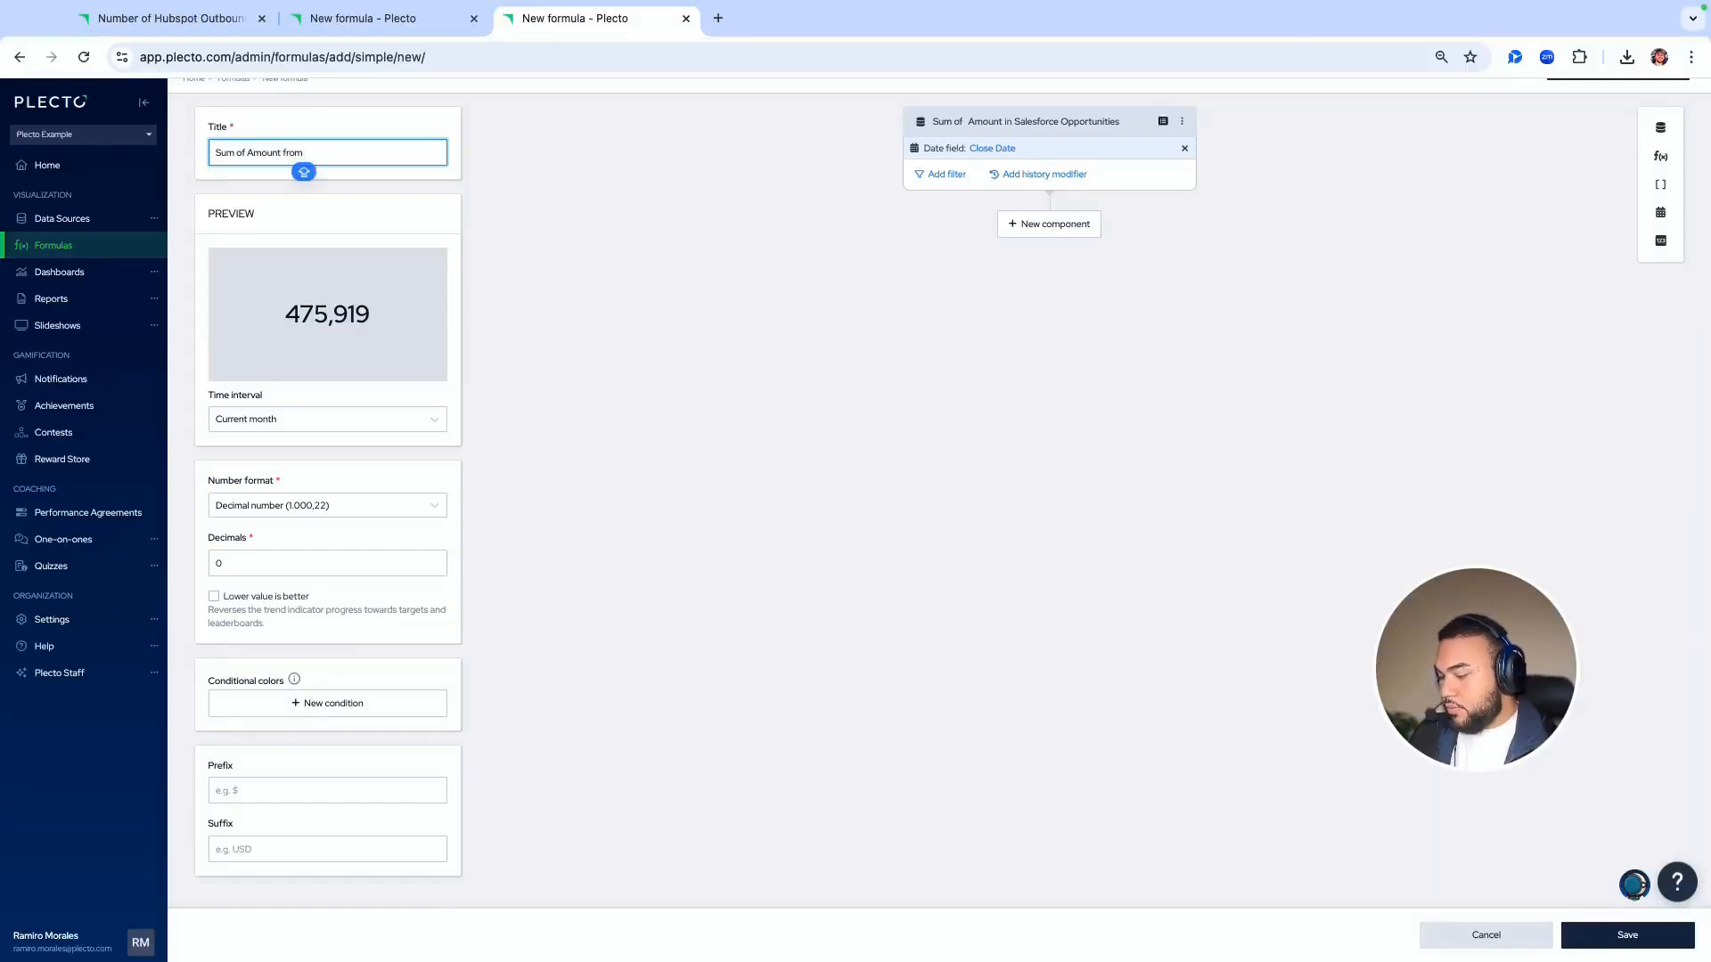
pyautogui.write(' Opp')
pyautogui.click(862, 290)
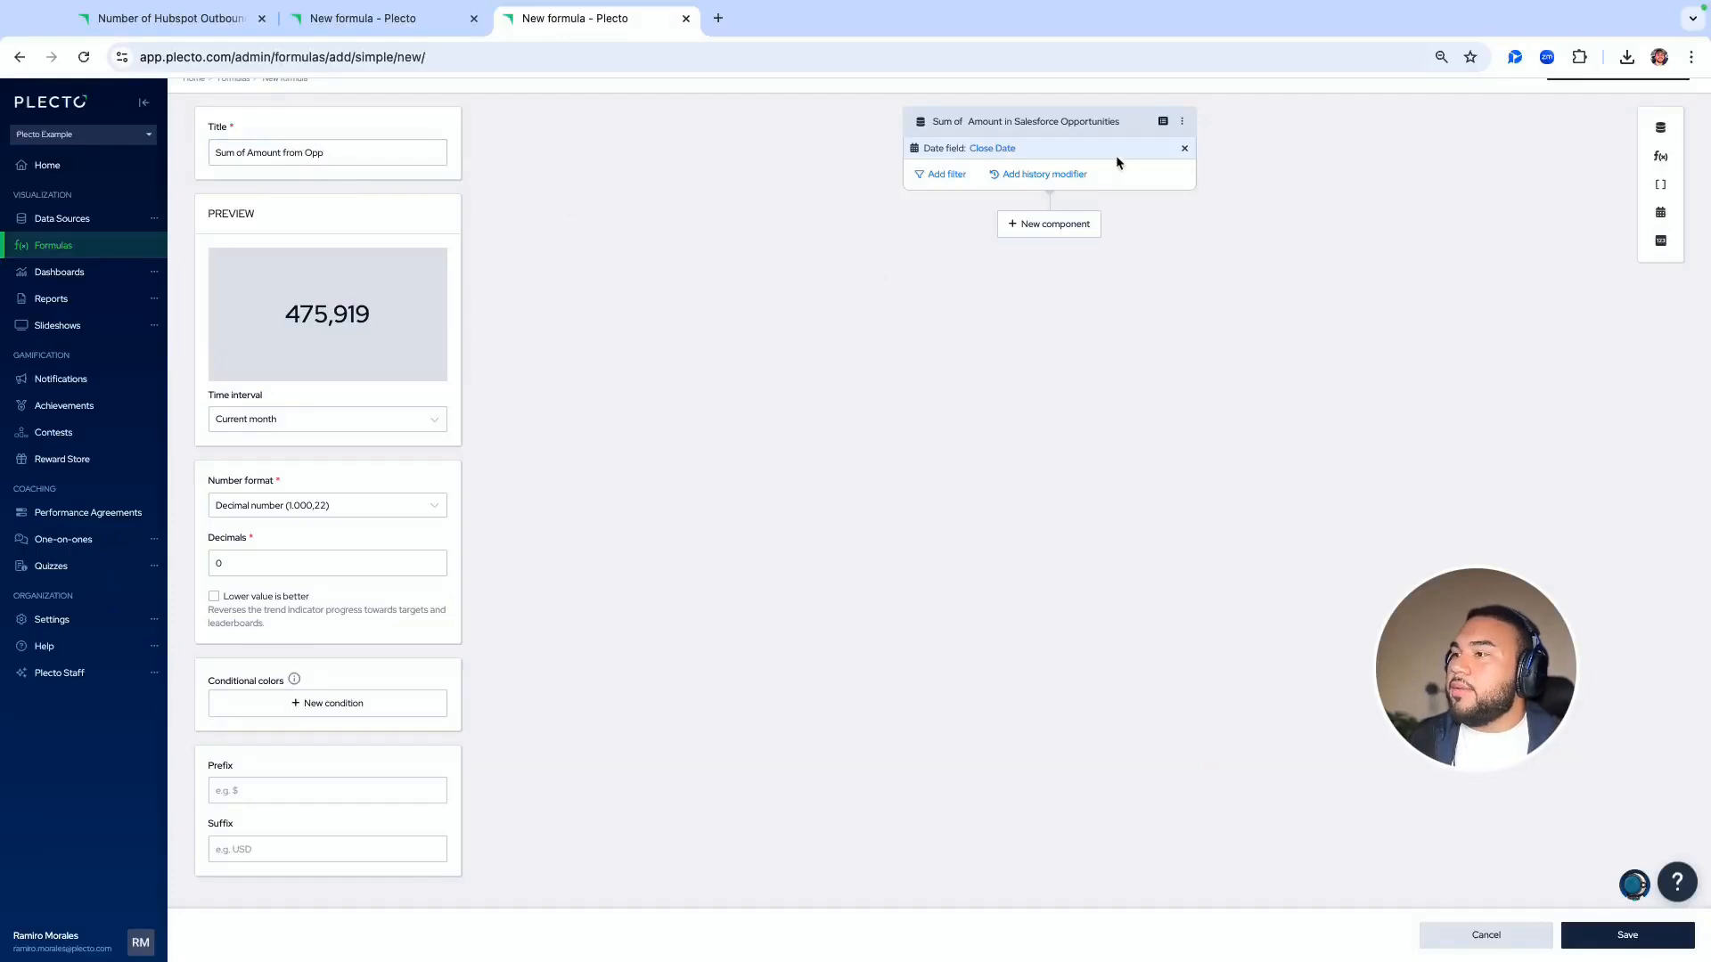
# Show the underlying data of the Salesforce Opportunities component and examine its list of fields
pyautogui.click(987, 123)
pyautogui.click(1050, 243)
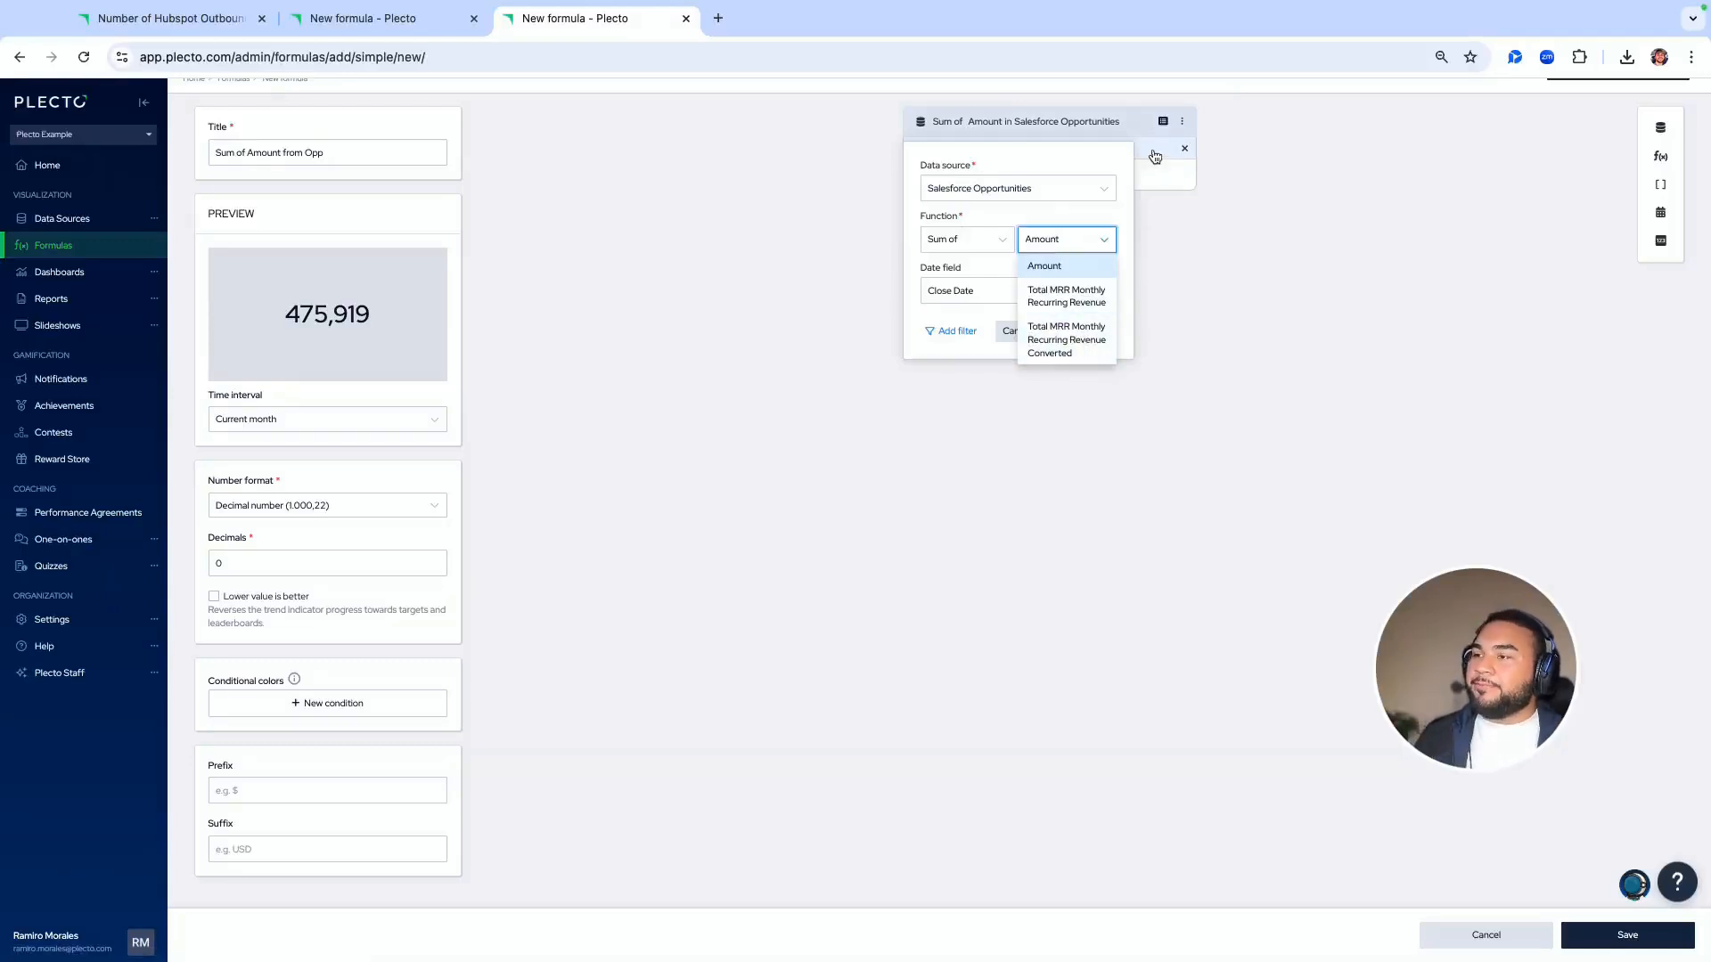
pyautogui.click(1163, 123)
pyautogui.click(616, 35)
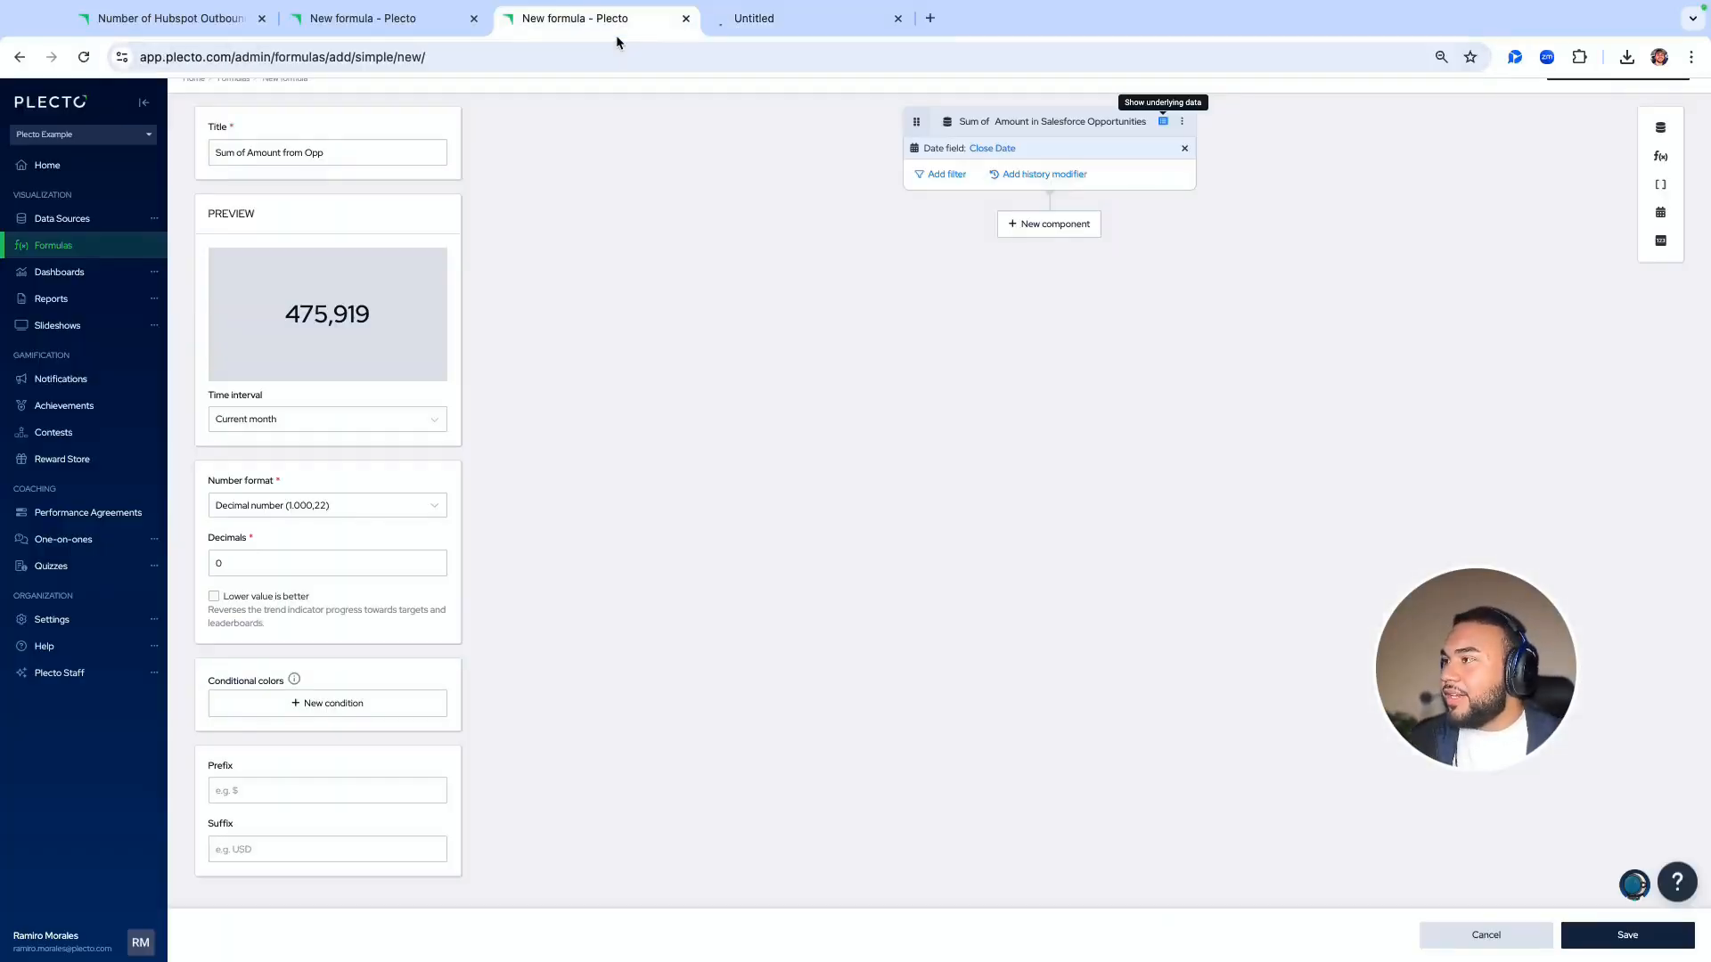
pyautogui.click(796, 29)
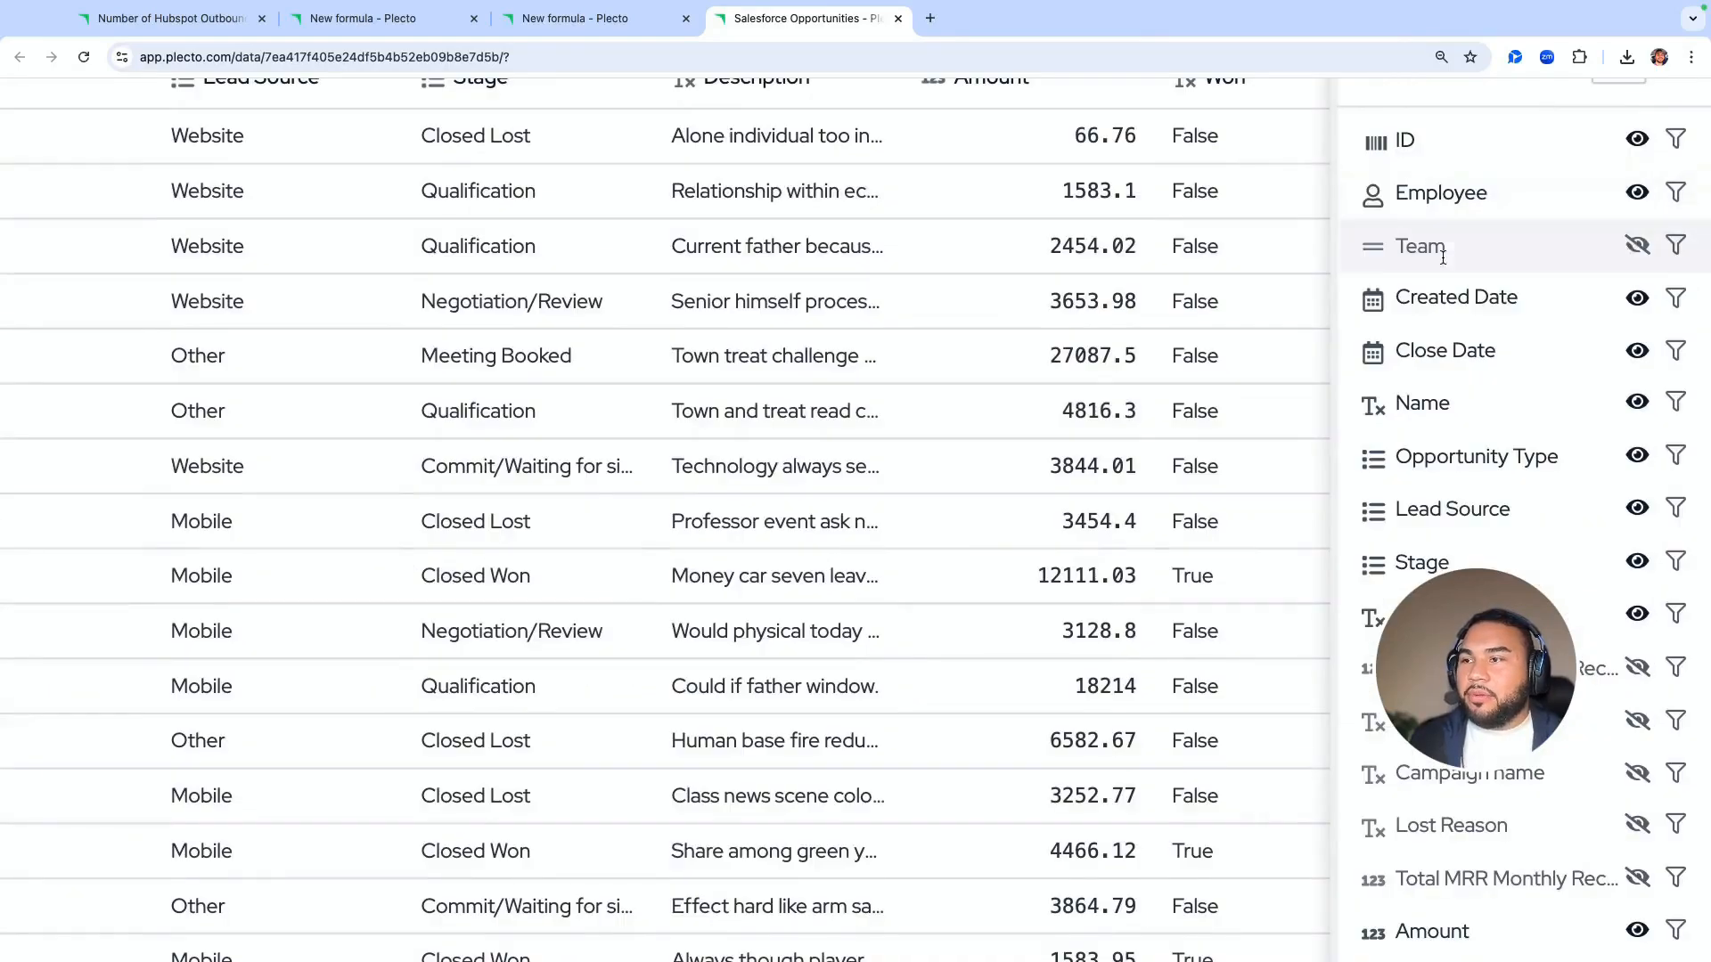
pyautogui.scroll(-1, 1435, 324)
pyautogui.scroll(-3, 1426, 274)
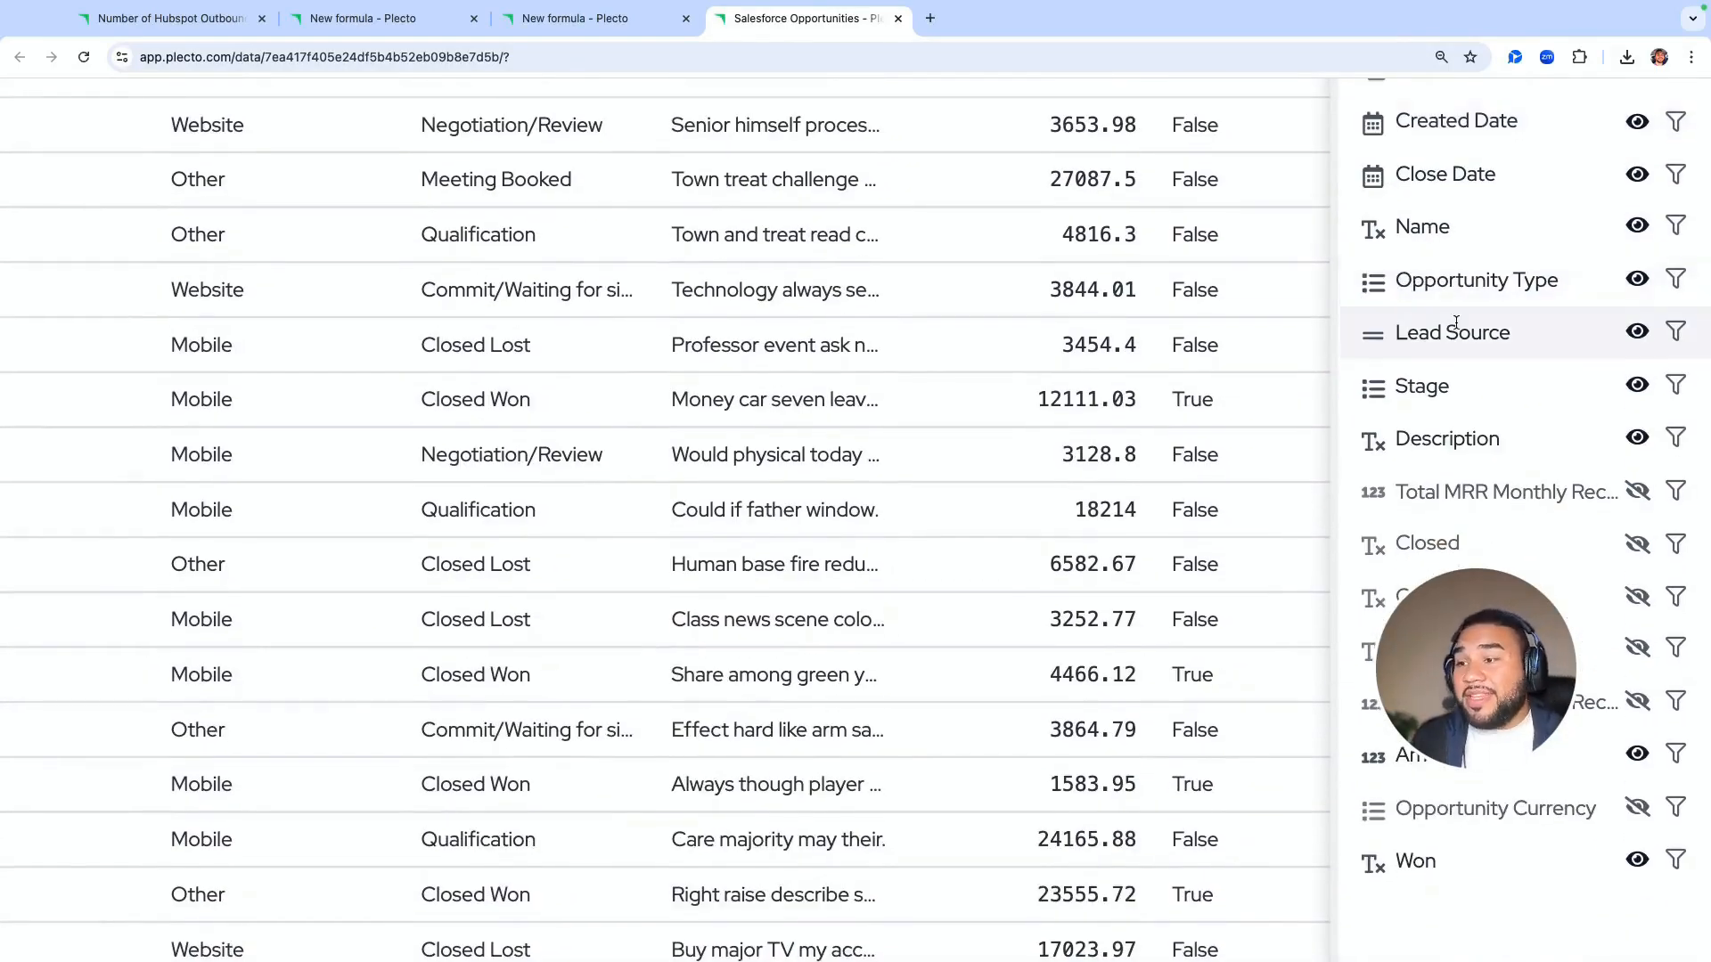
pyautogui.scroll(-2, 1379, 330)
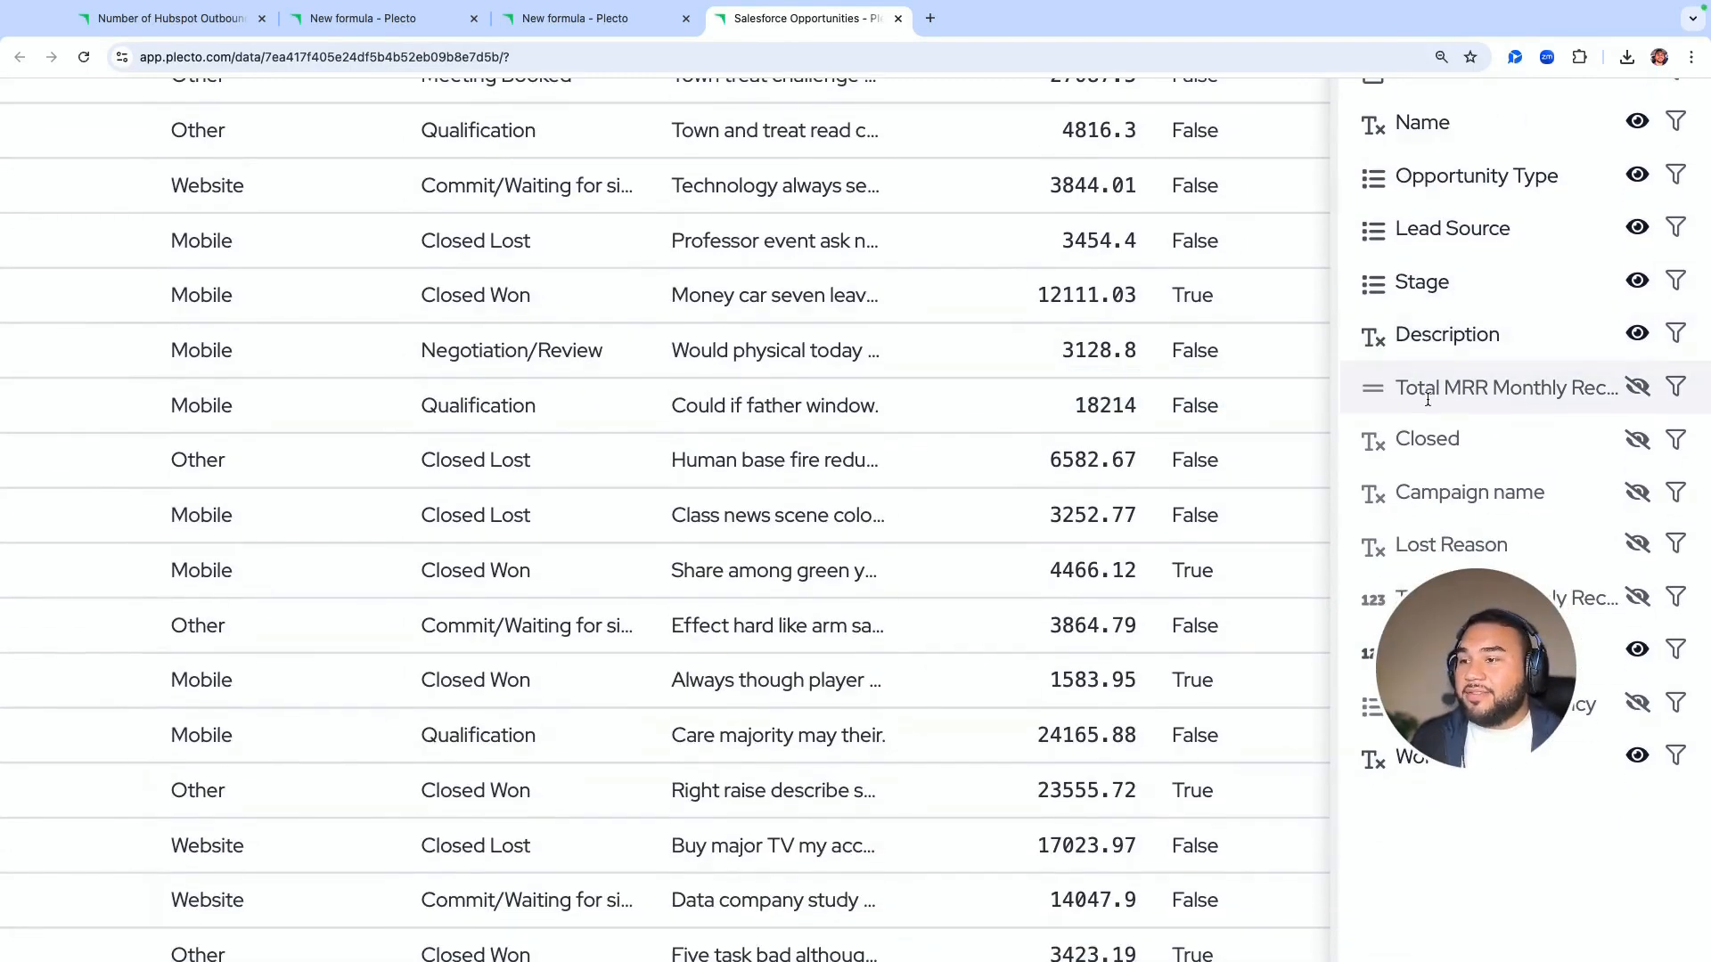
# Return to the Sum of Amount formula and review which fields and functions its Salesforce Opportunities component offers
pyautogui.click(561, 32)
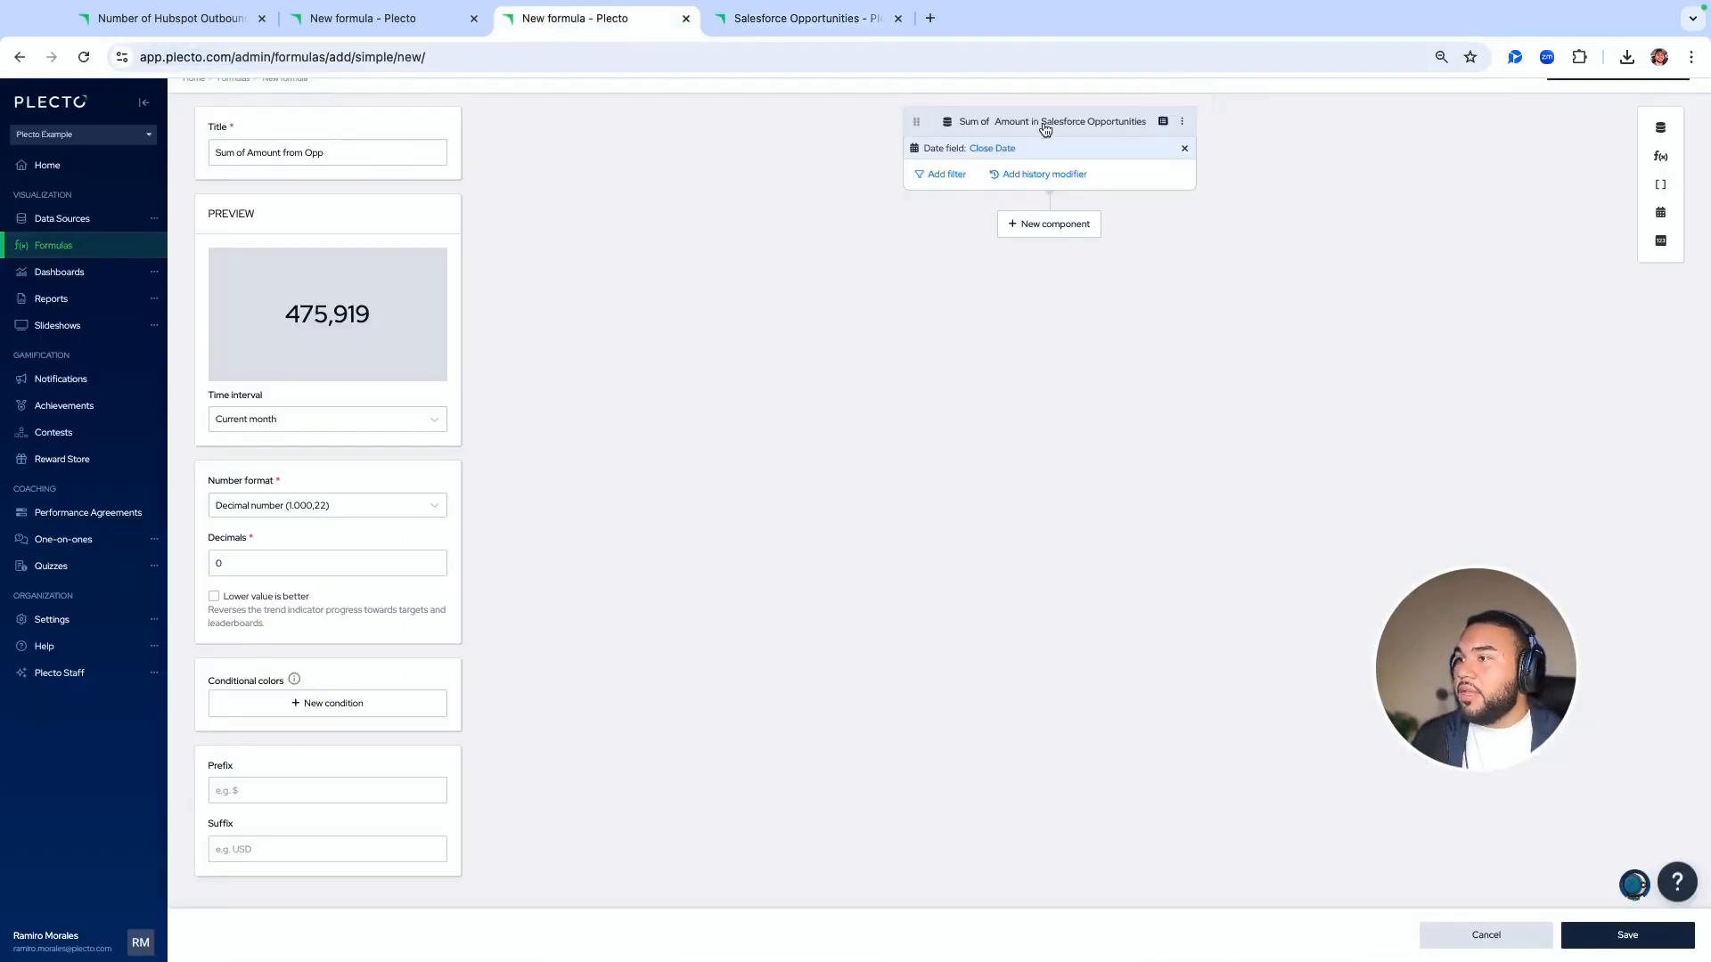
pyautogui.click(945, 164)
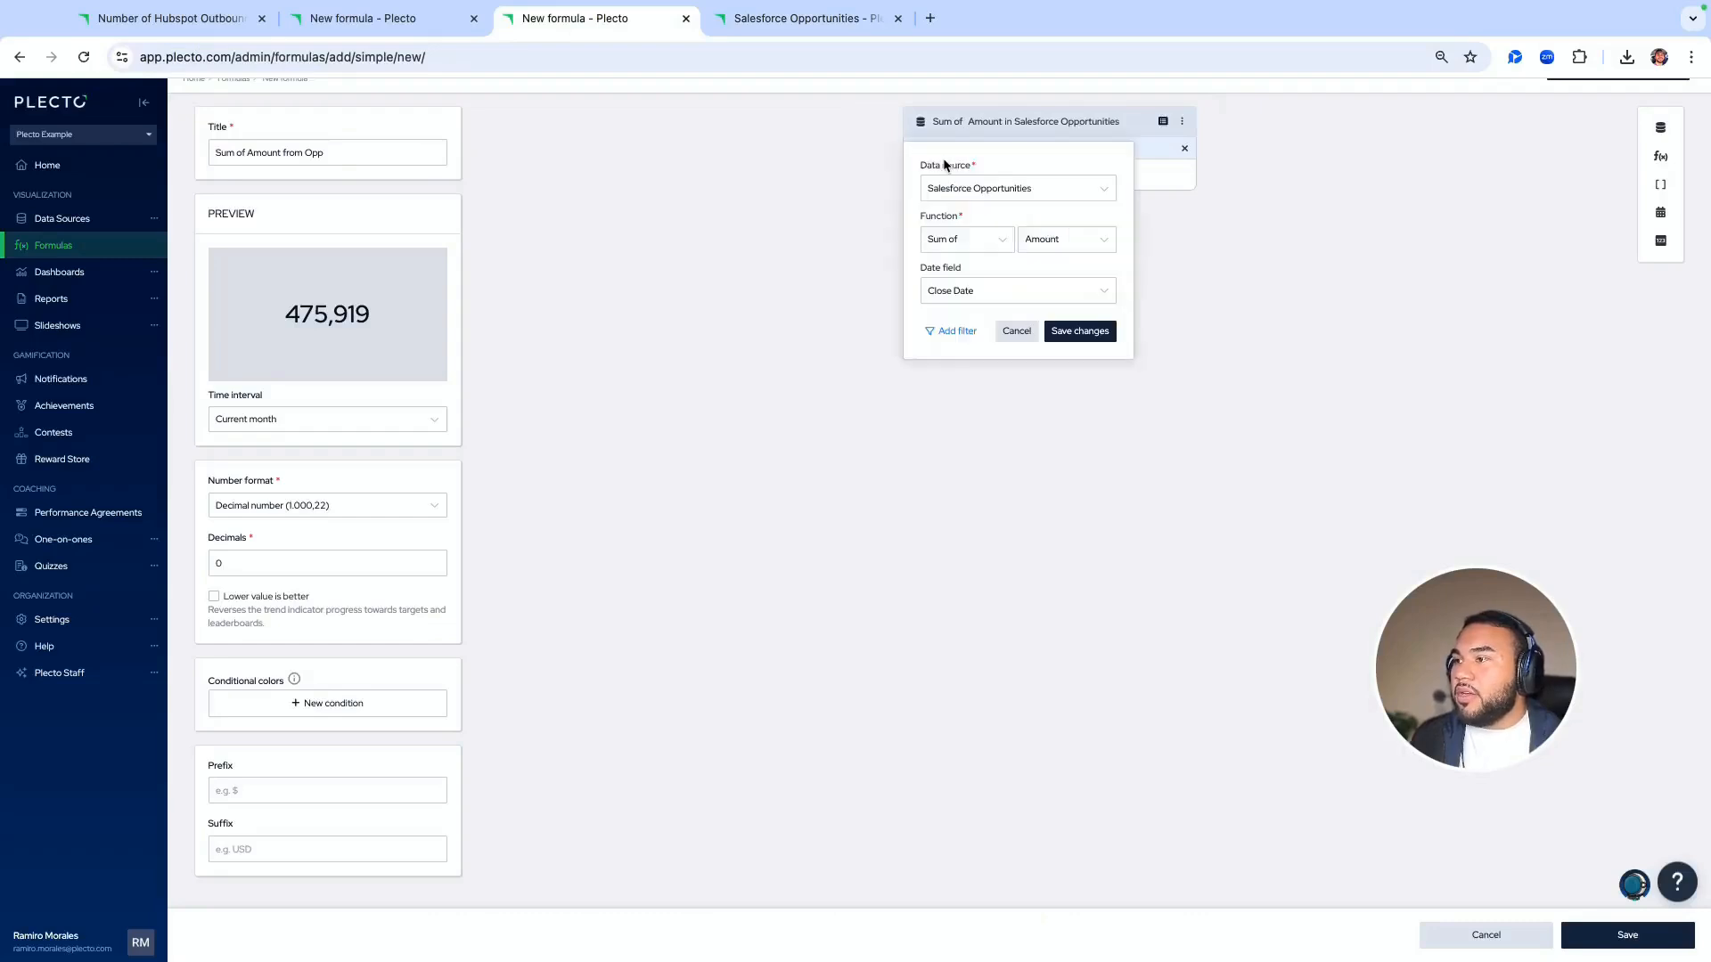
pyautogui.click(1057, 239)
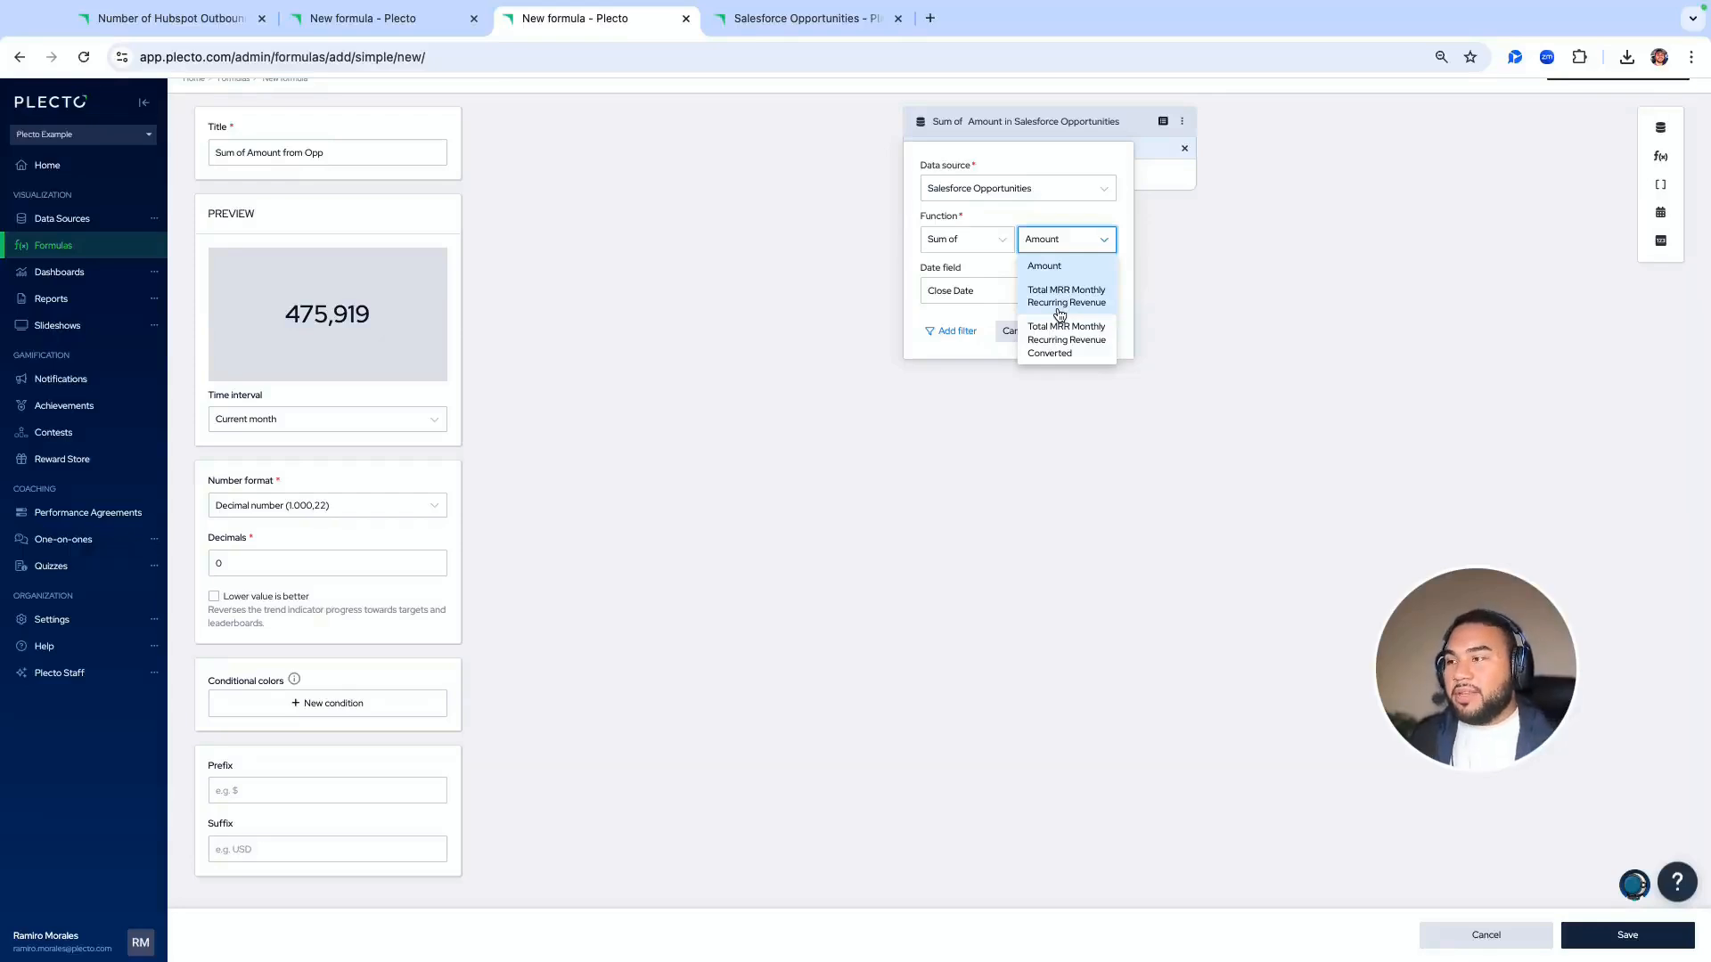
pyautogui.click(983, 242)
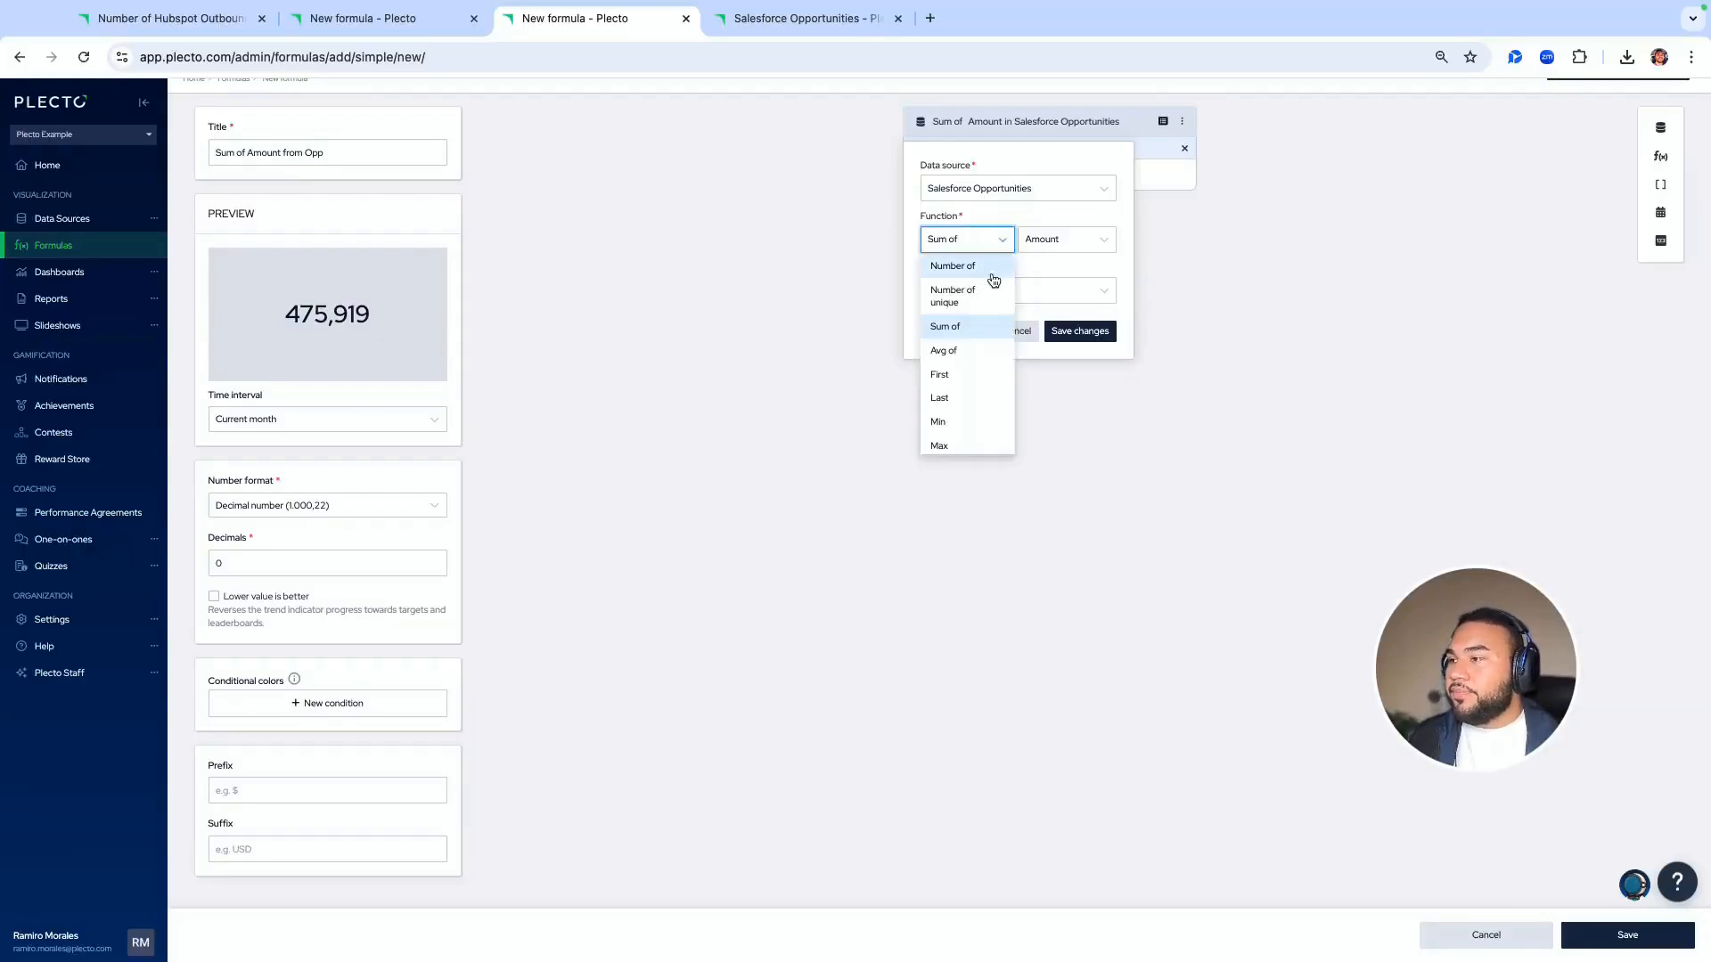
pyautogui.click(1074, 324)
pyautogui.click(1076, 331)
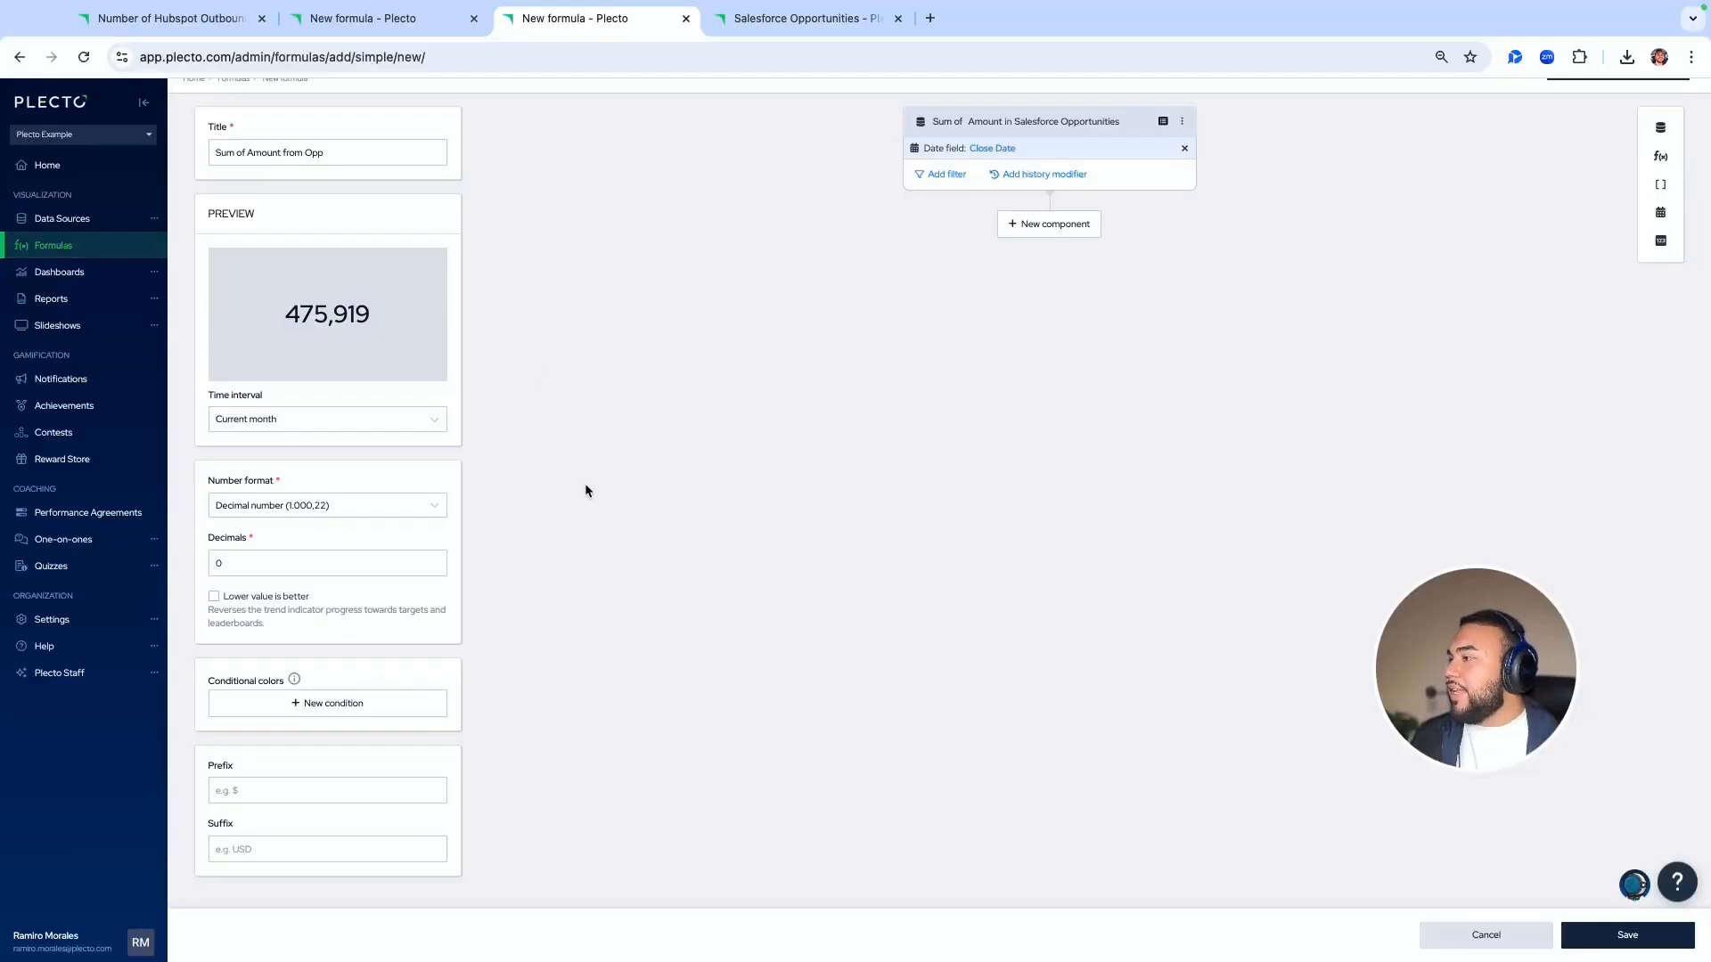
# Set the formula's prefix to $ and check the value in the preview
pyautogui.scroll(-1, 585, 483)
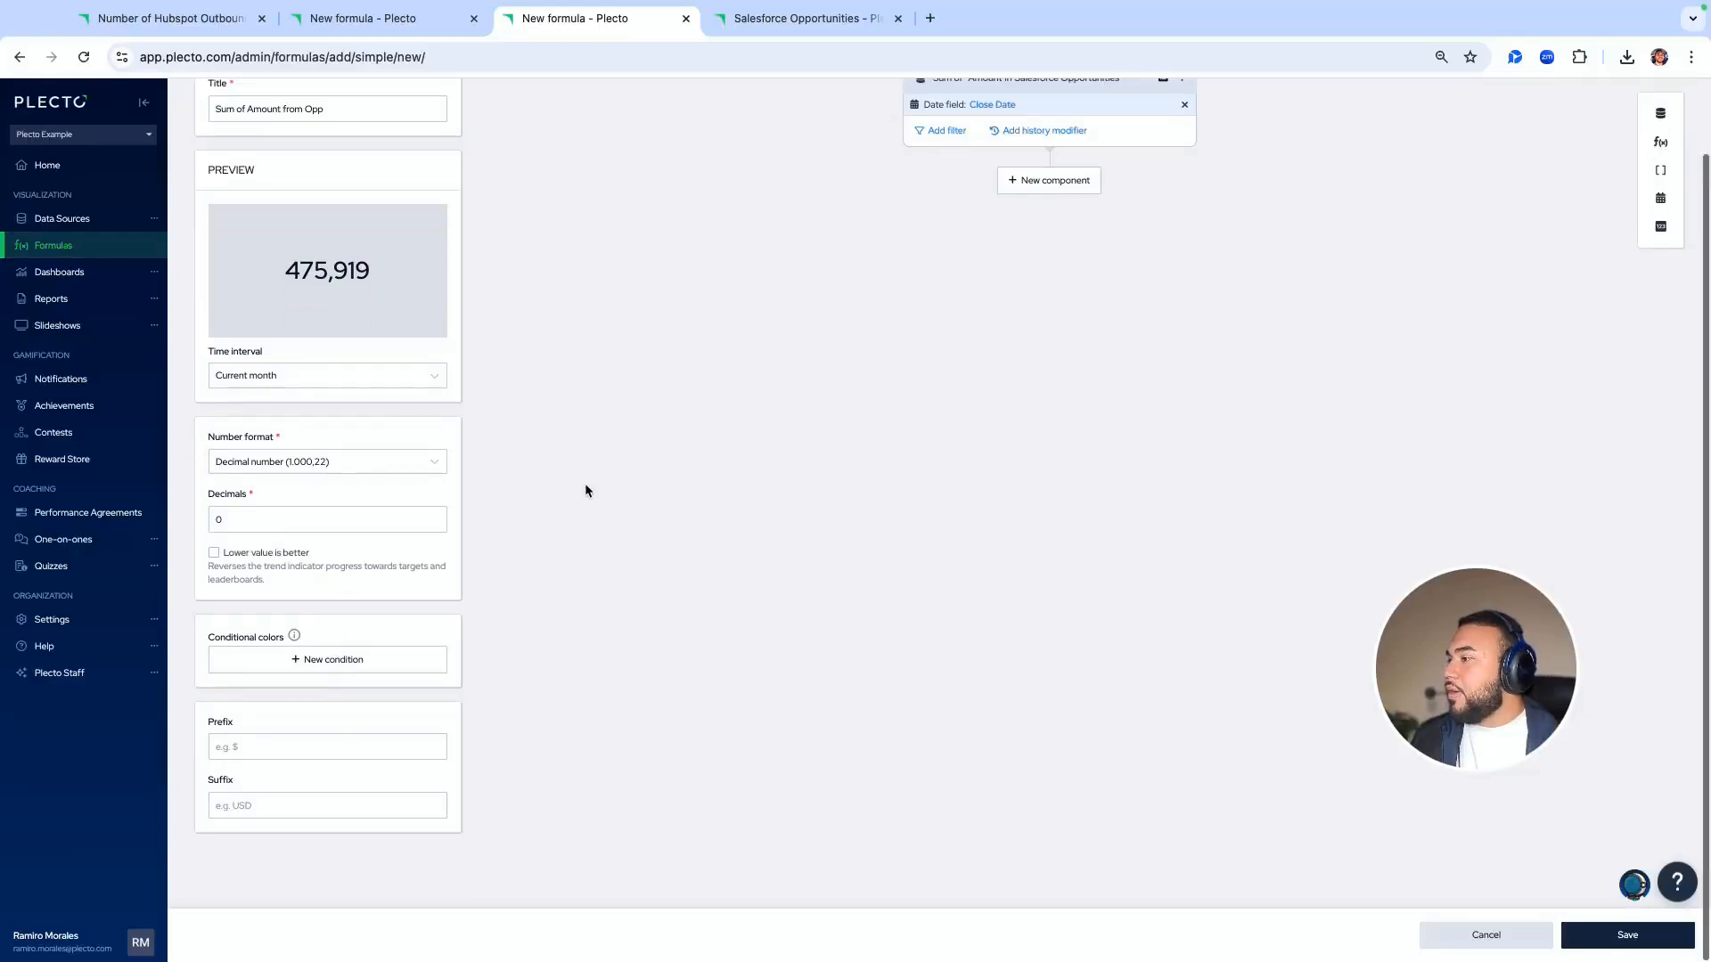
pyautogui.click(267, 754)
pyautogui.write('$')
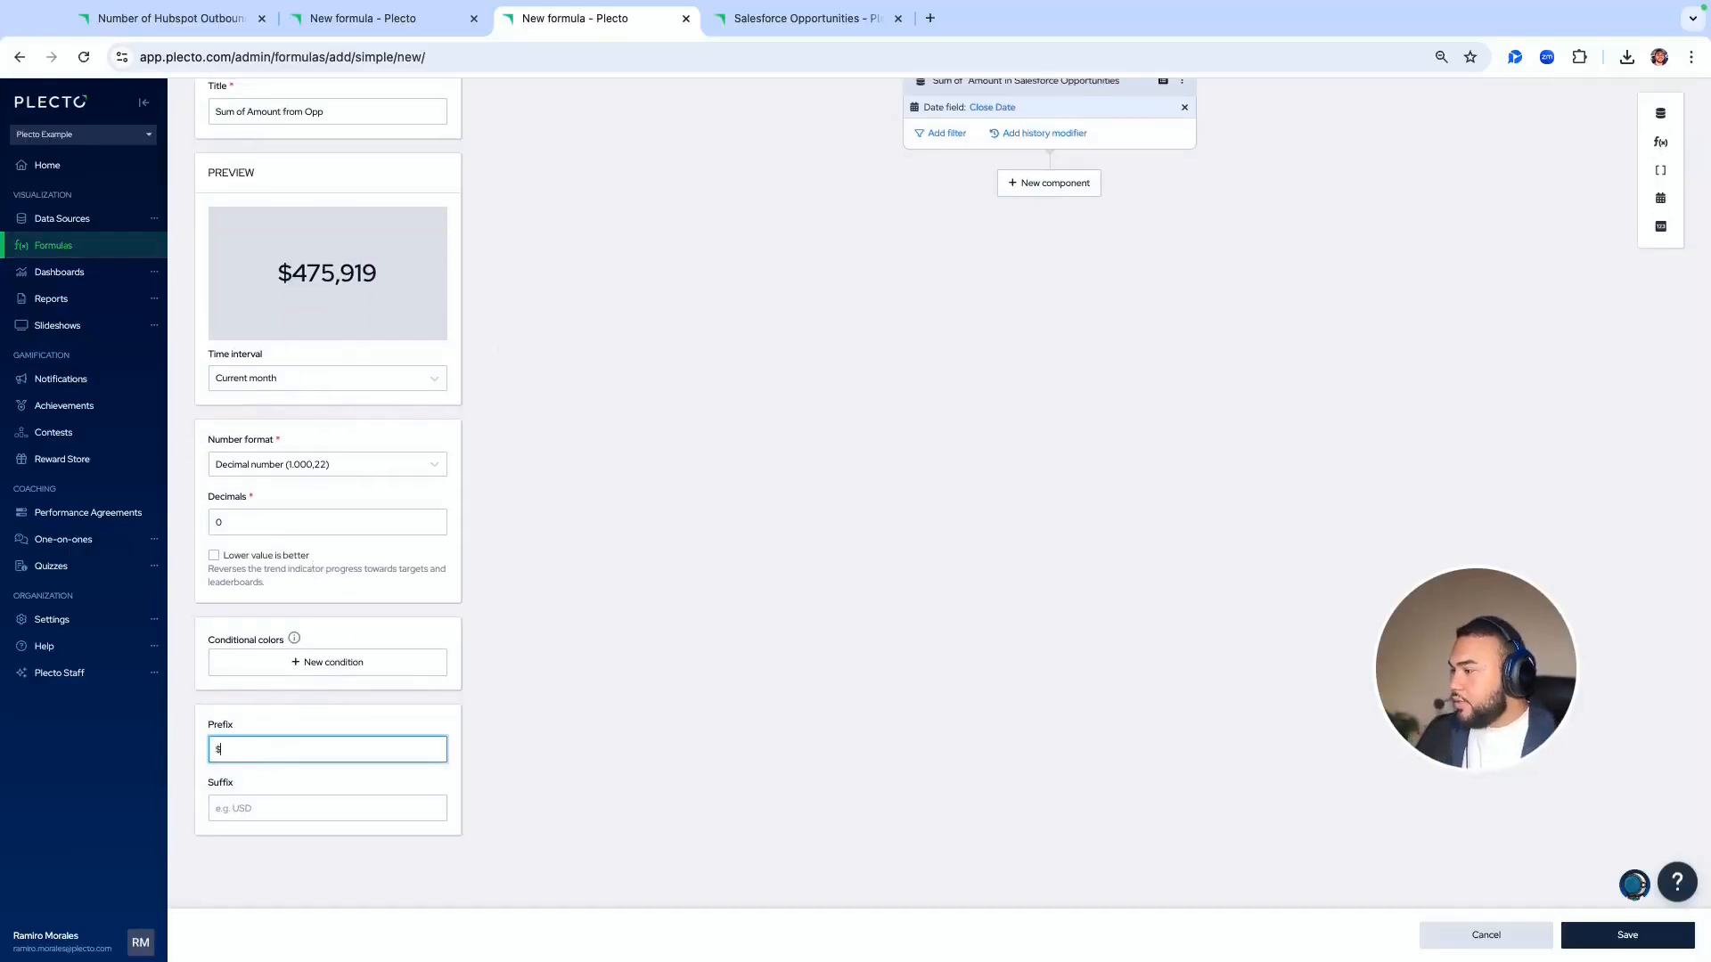
pyautogui.moveTo(277, 278); pyautogui.dragTo(447, 279)
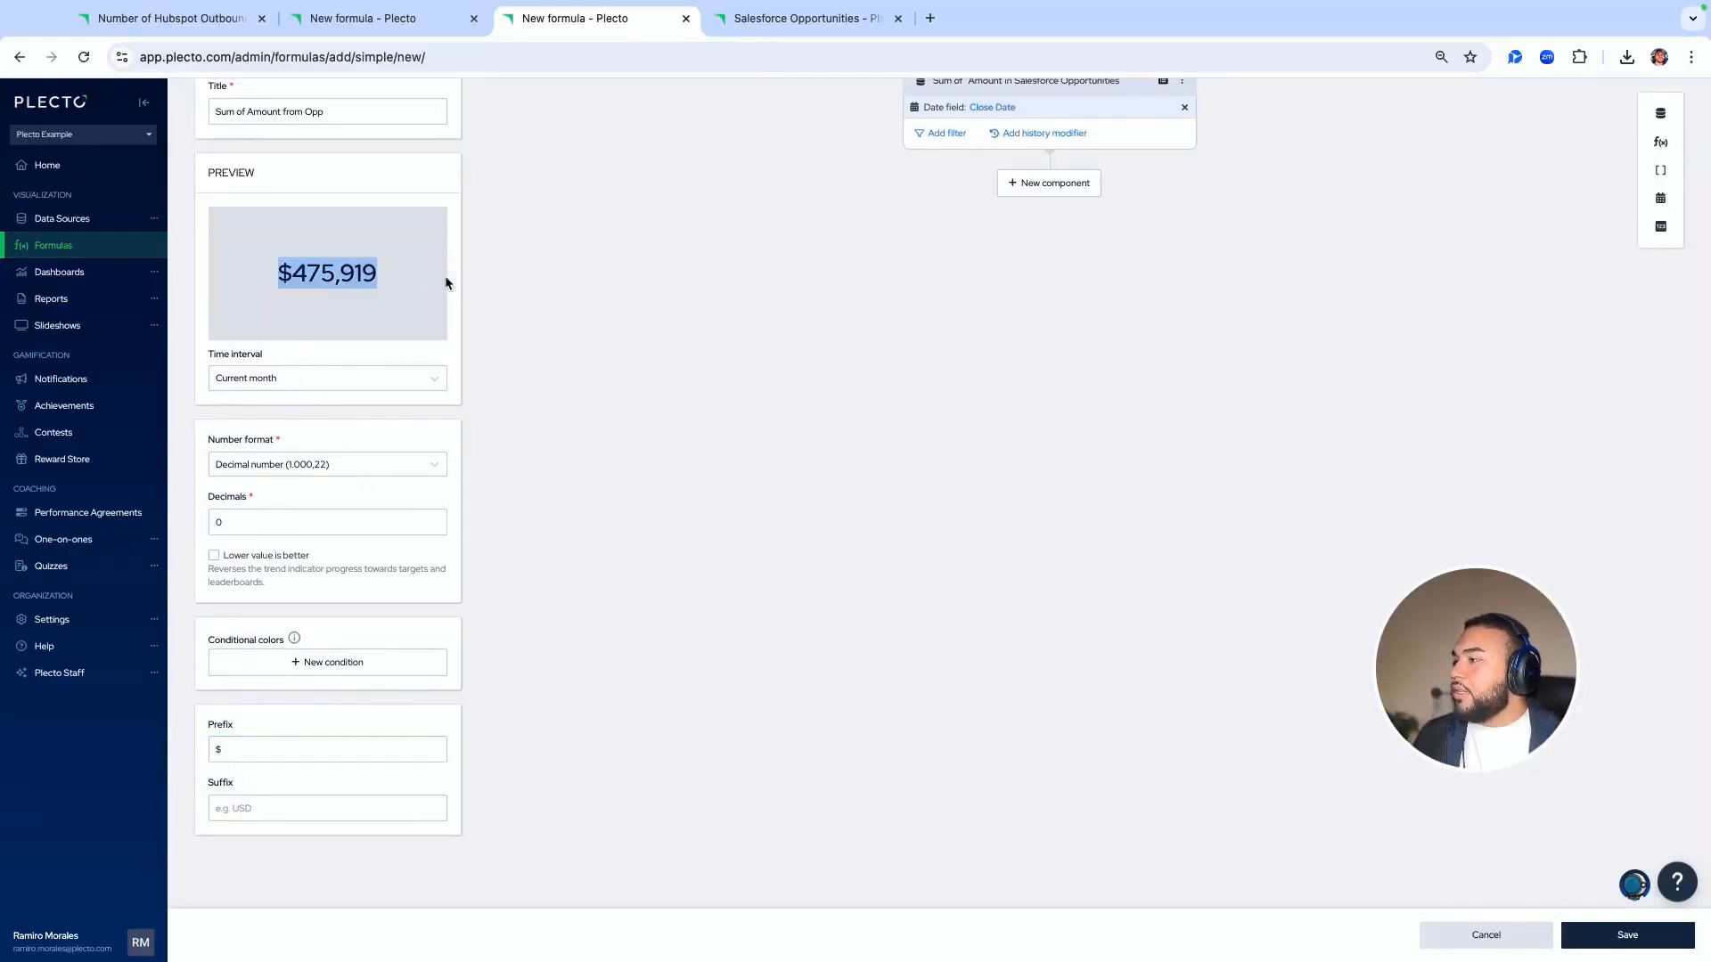
pyautogui.click(711, 336)
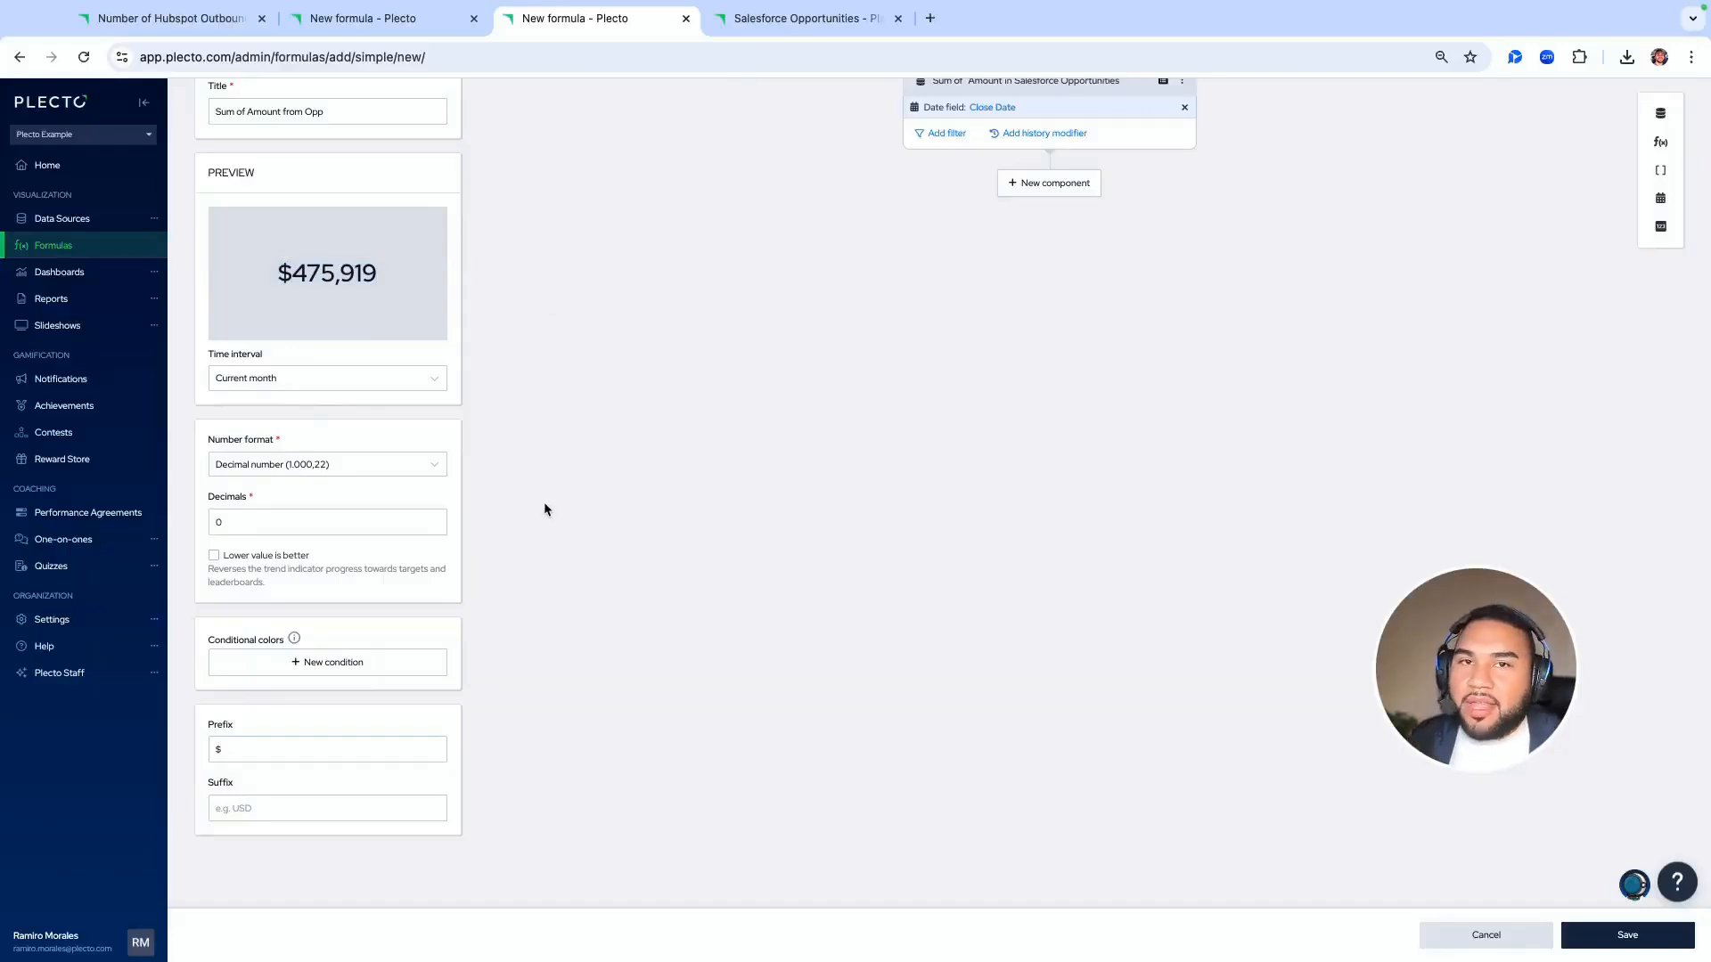
# Look back at the Salesforce Opportunities data and switch to the % Connected Calls formula
pyautogui.scroll(2, 513, 530)
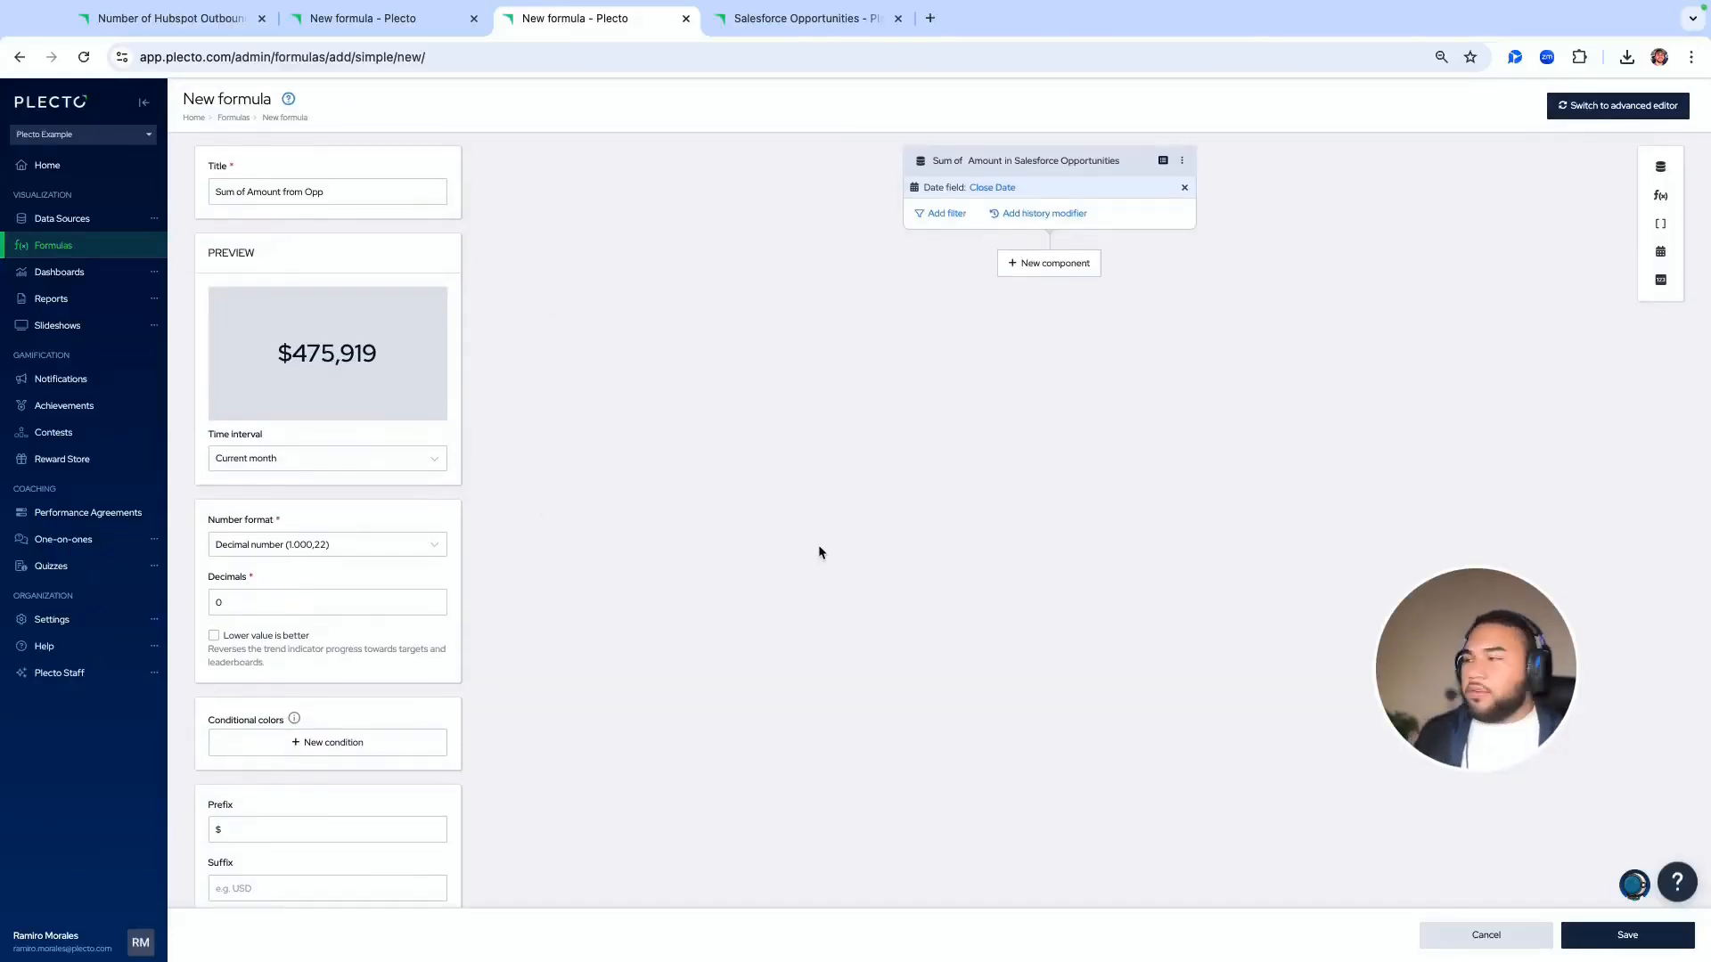
pyautogui.click(776, 18)
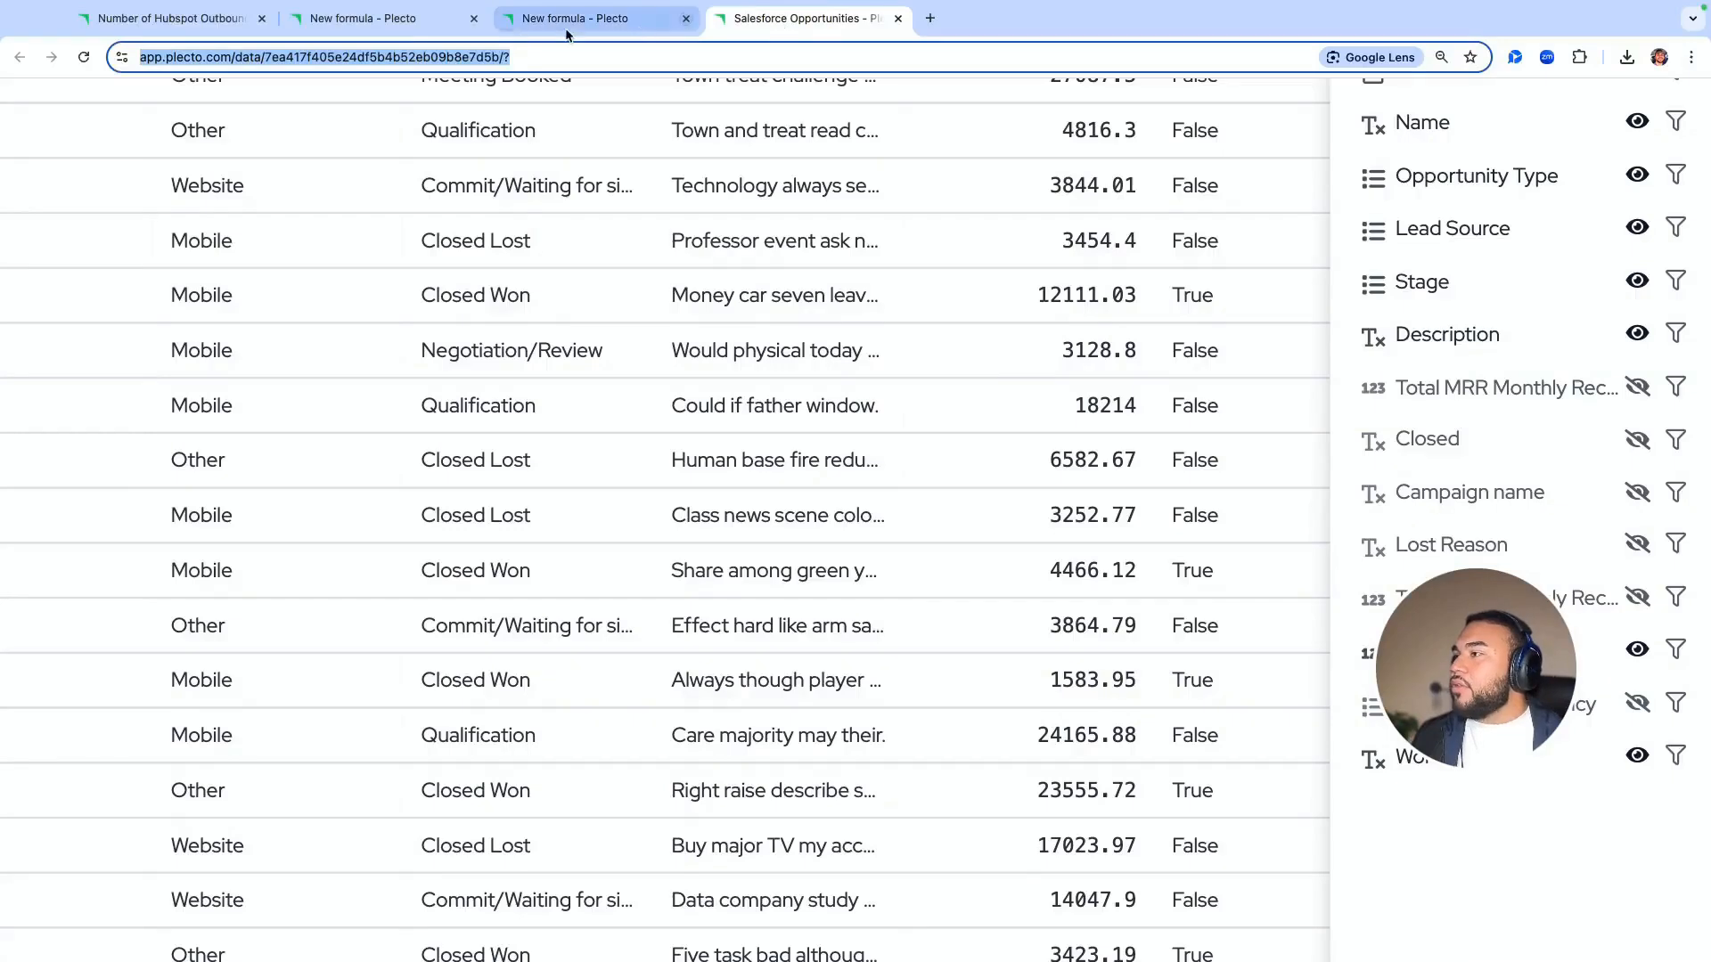
pyautogui.click(403, 27)
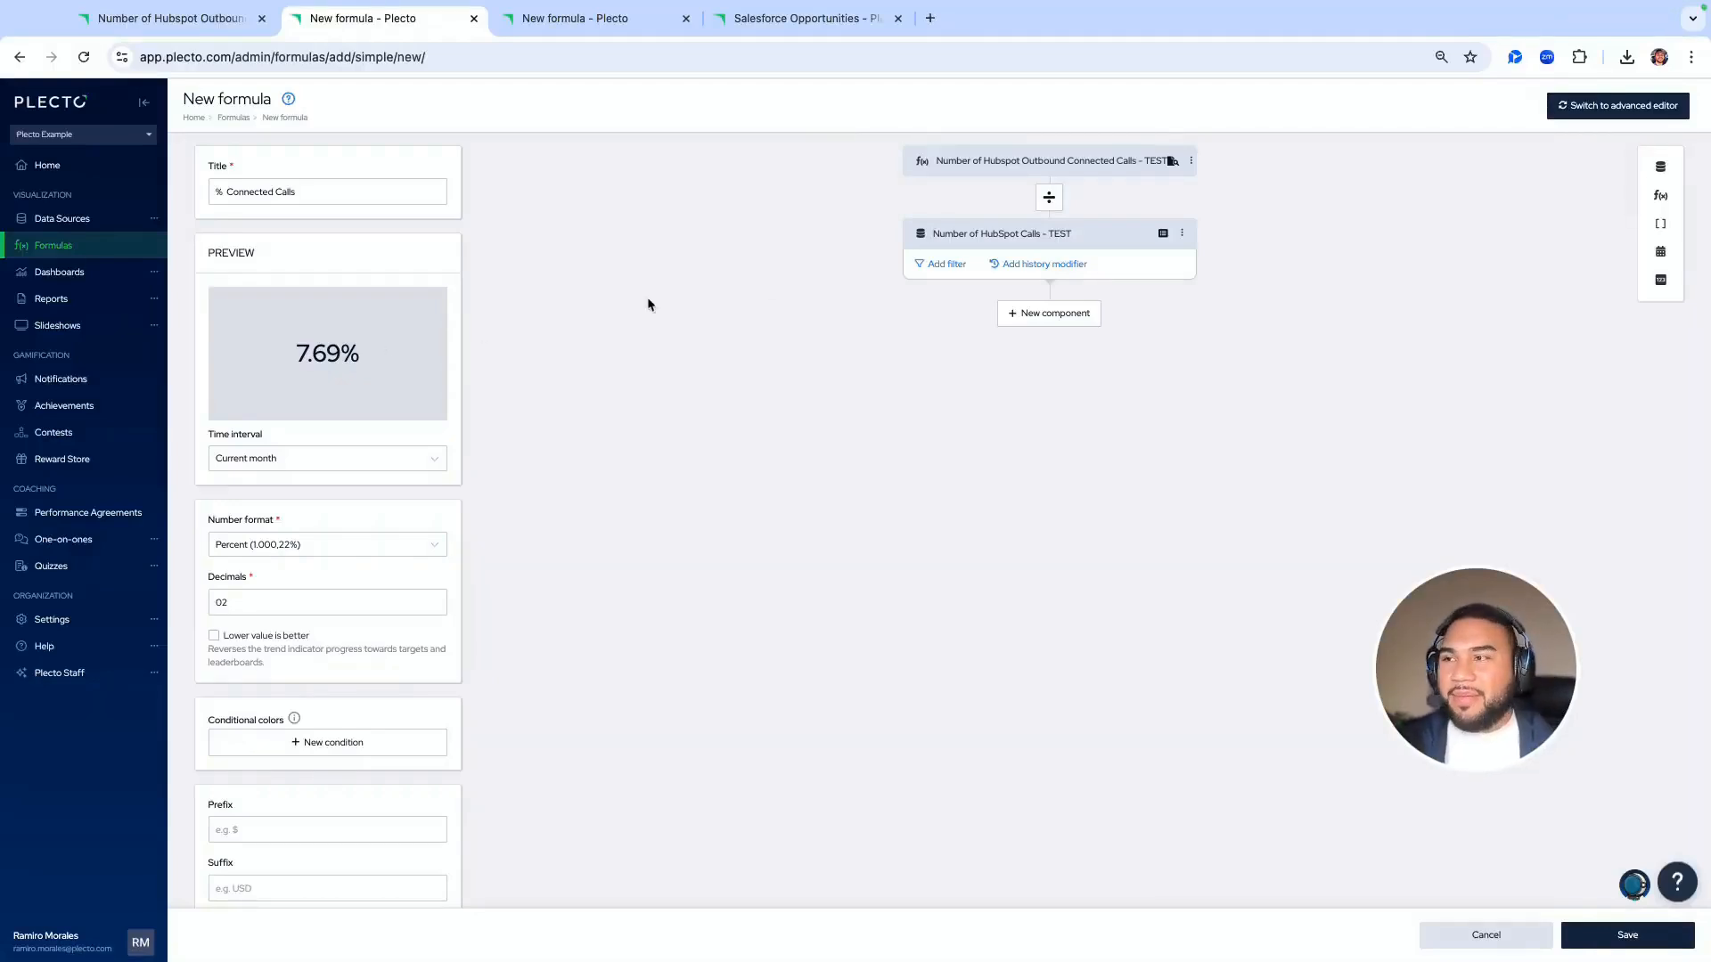
pyautogui.moveTo(1223, 5)
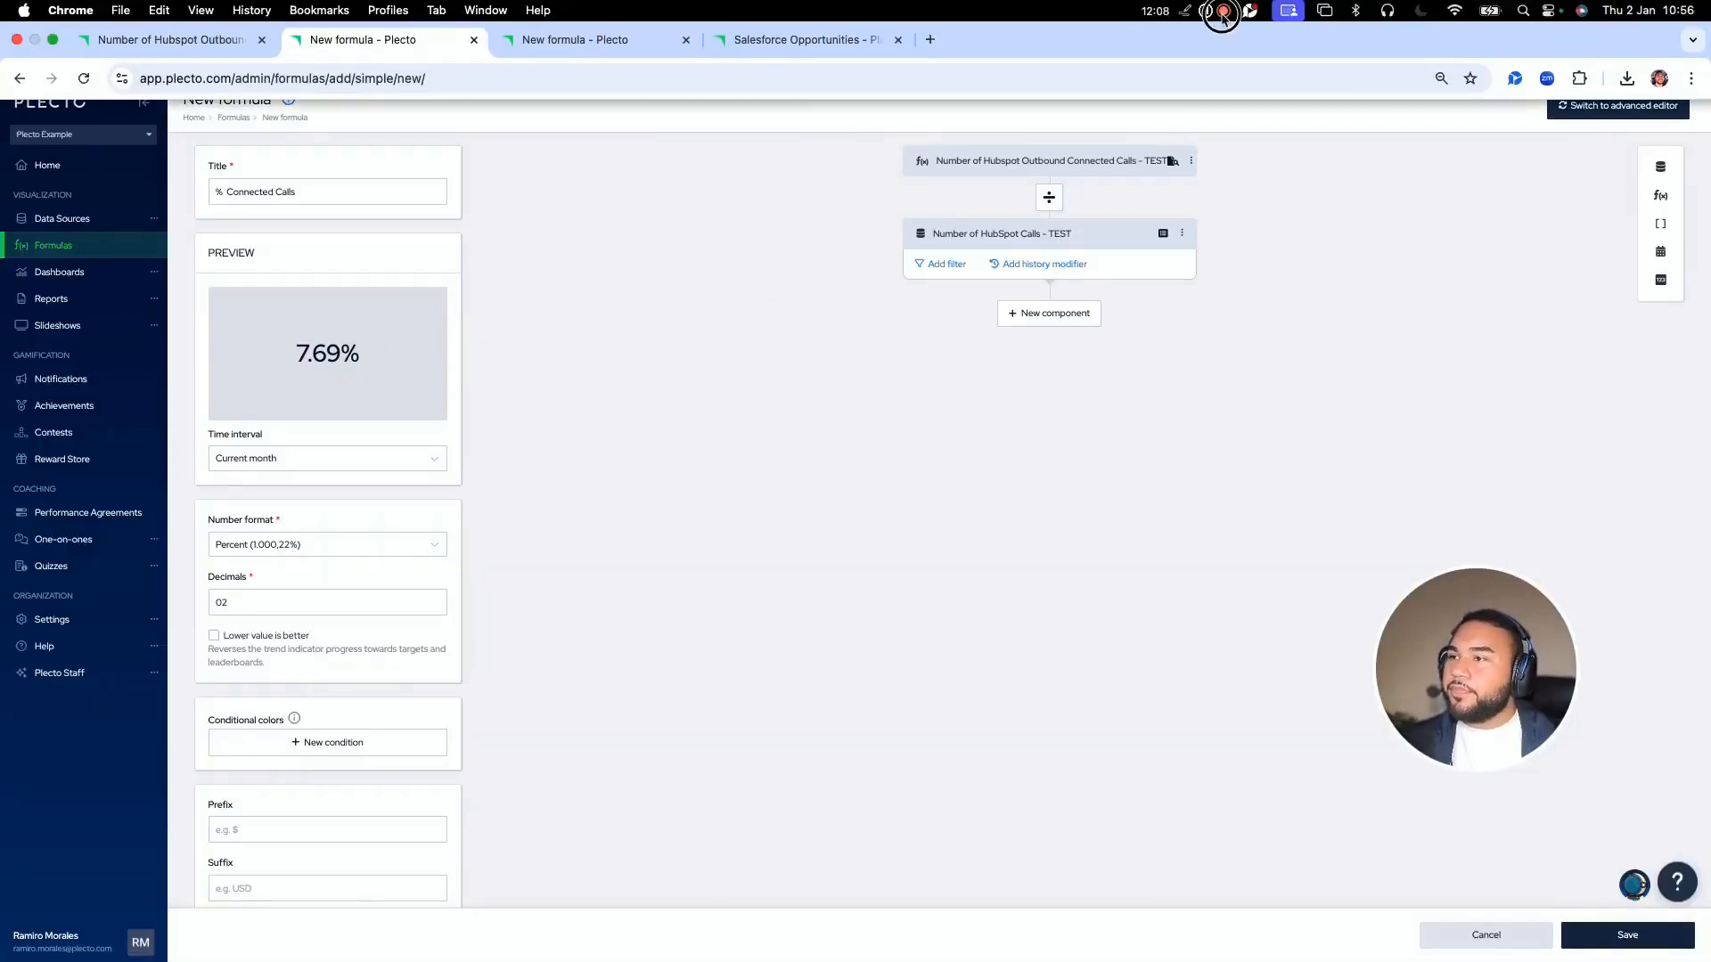